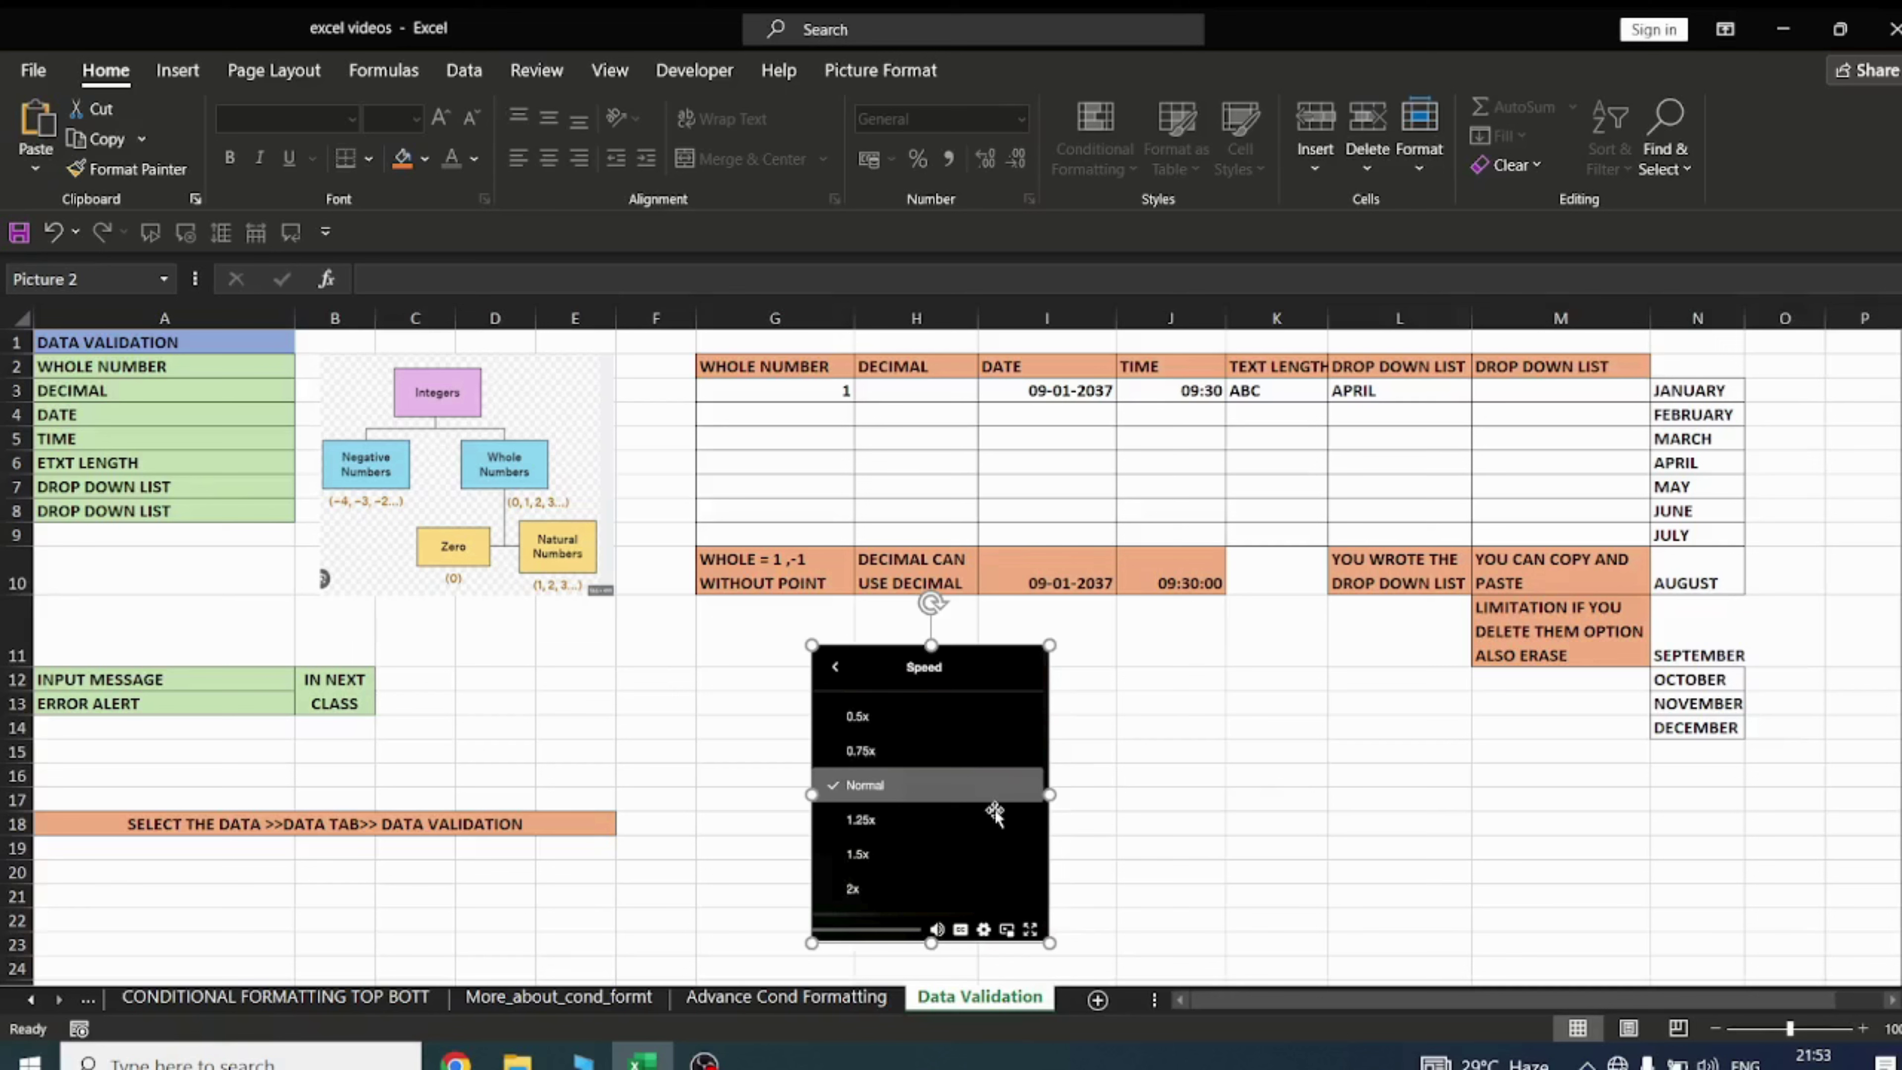
# Delete the pasted video speed-menu screenshot picture from the sheet
pyautogui.click(464, 70)
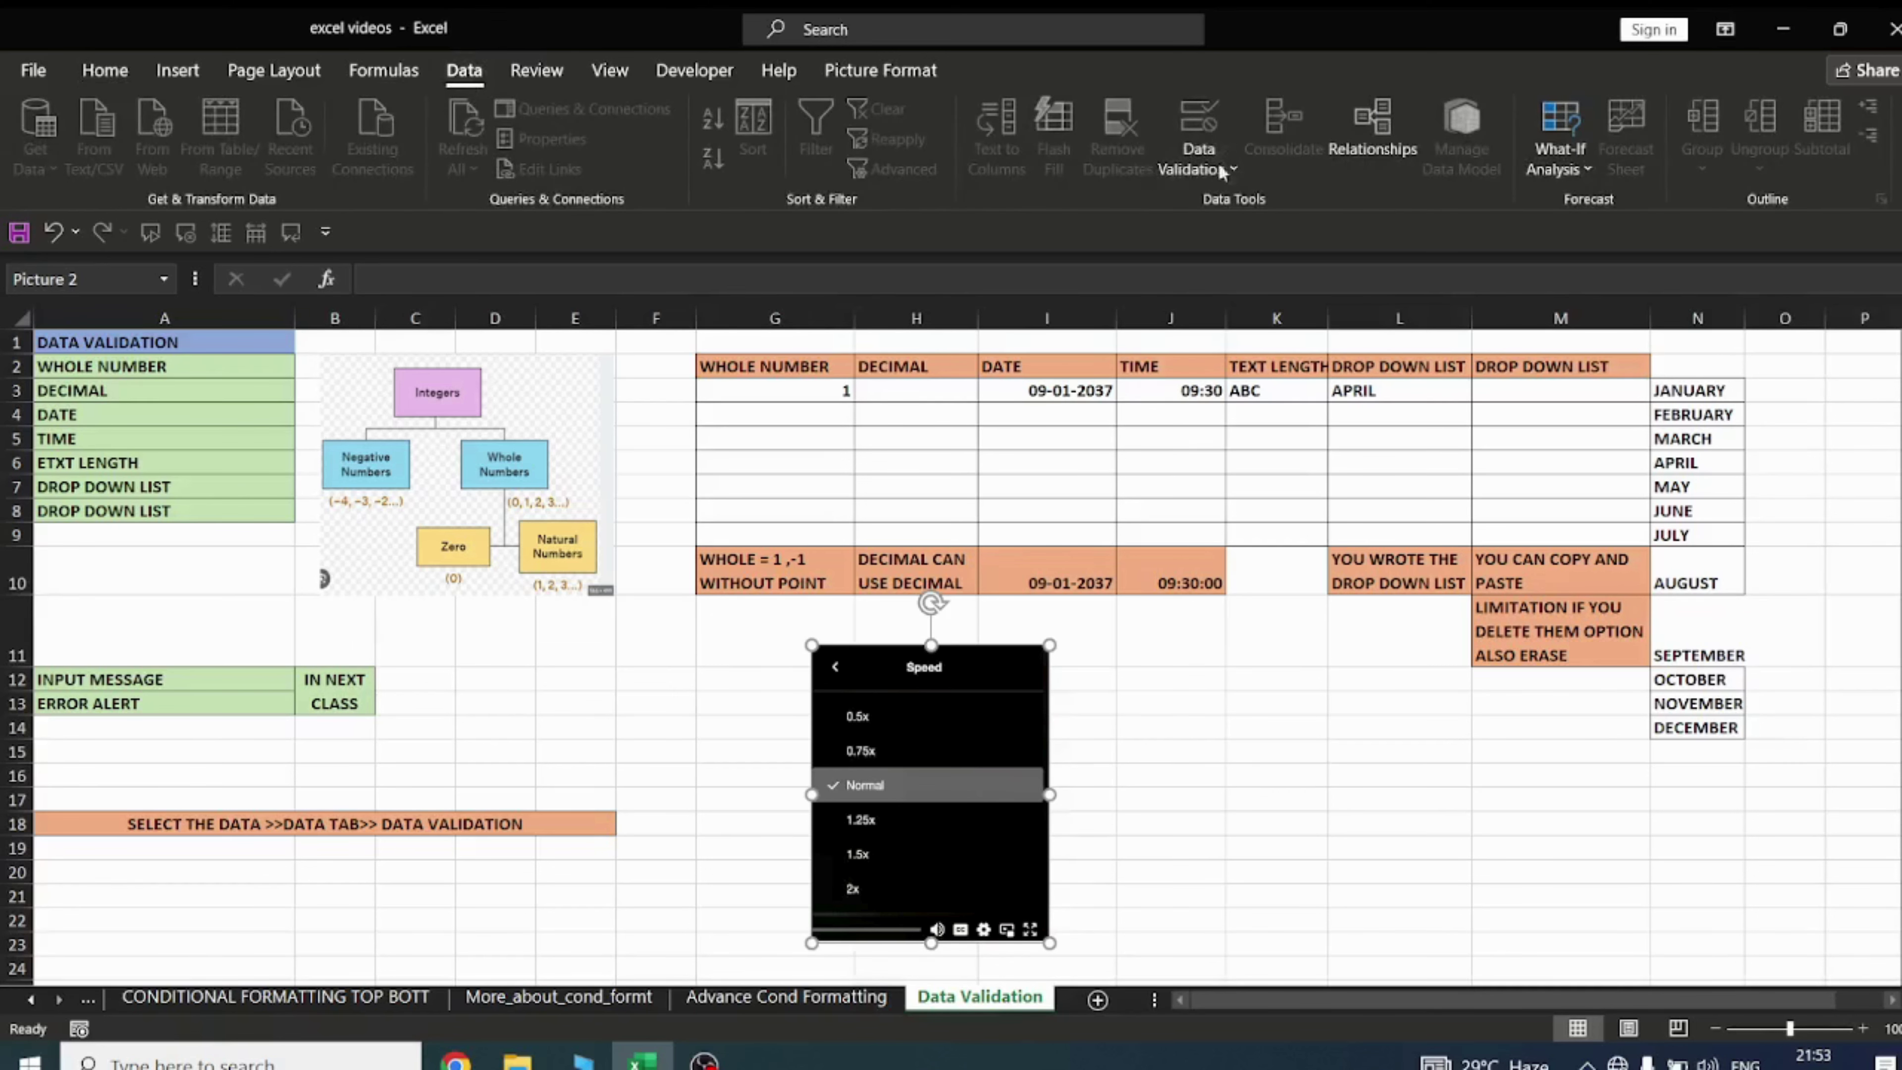
pyautogui.click(1277, 848)
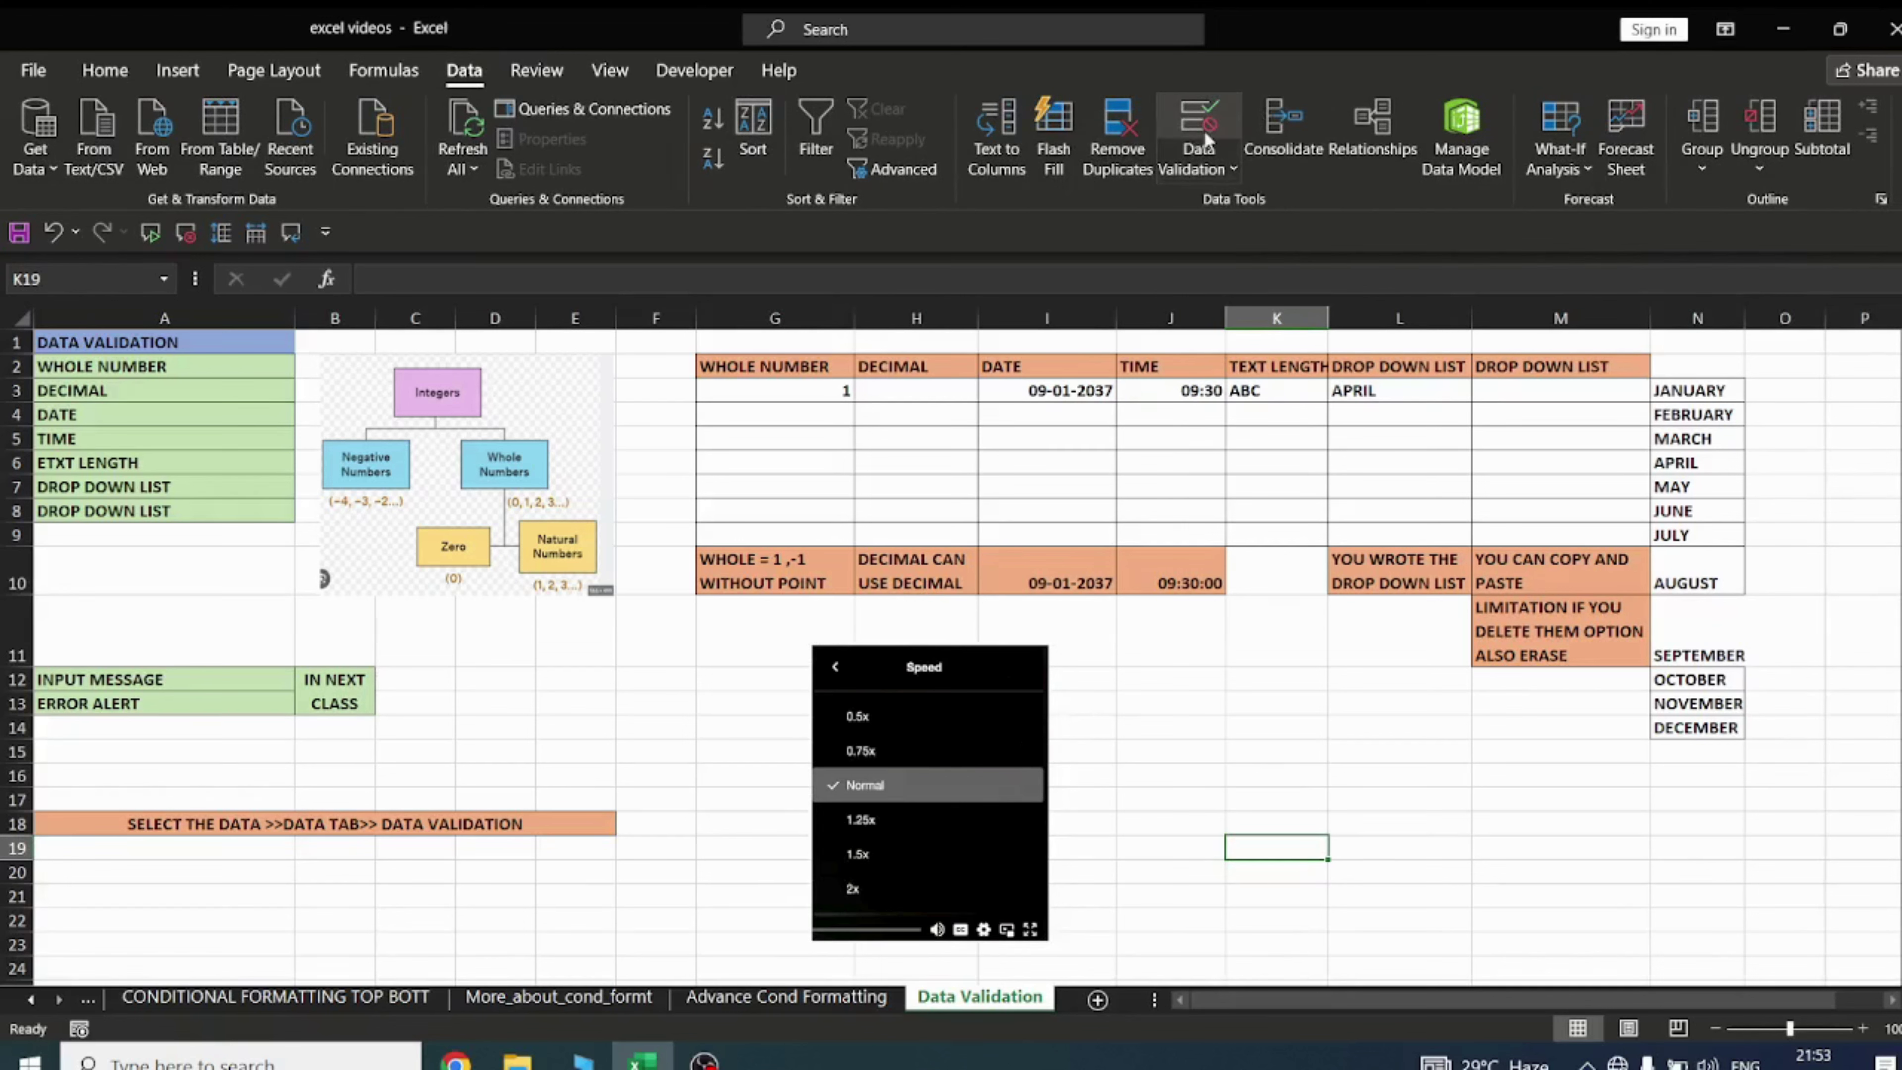
pyautogui.click(969, 776)
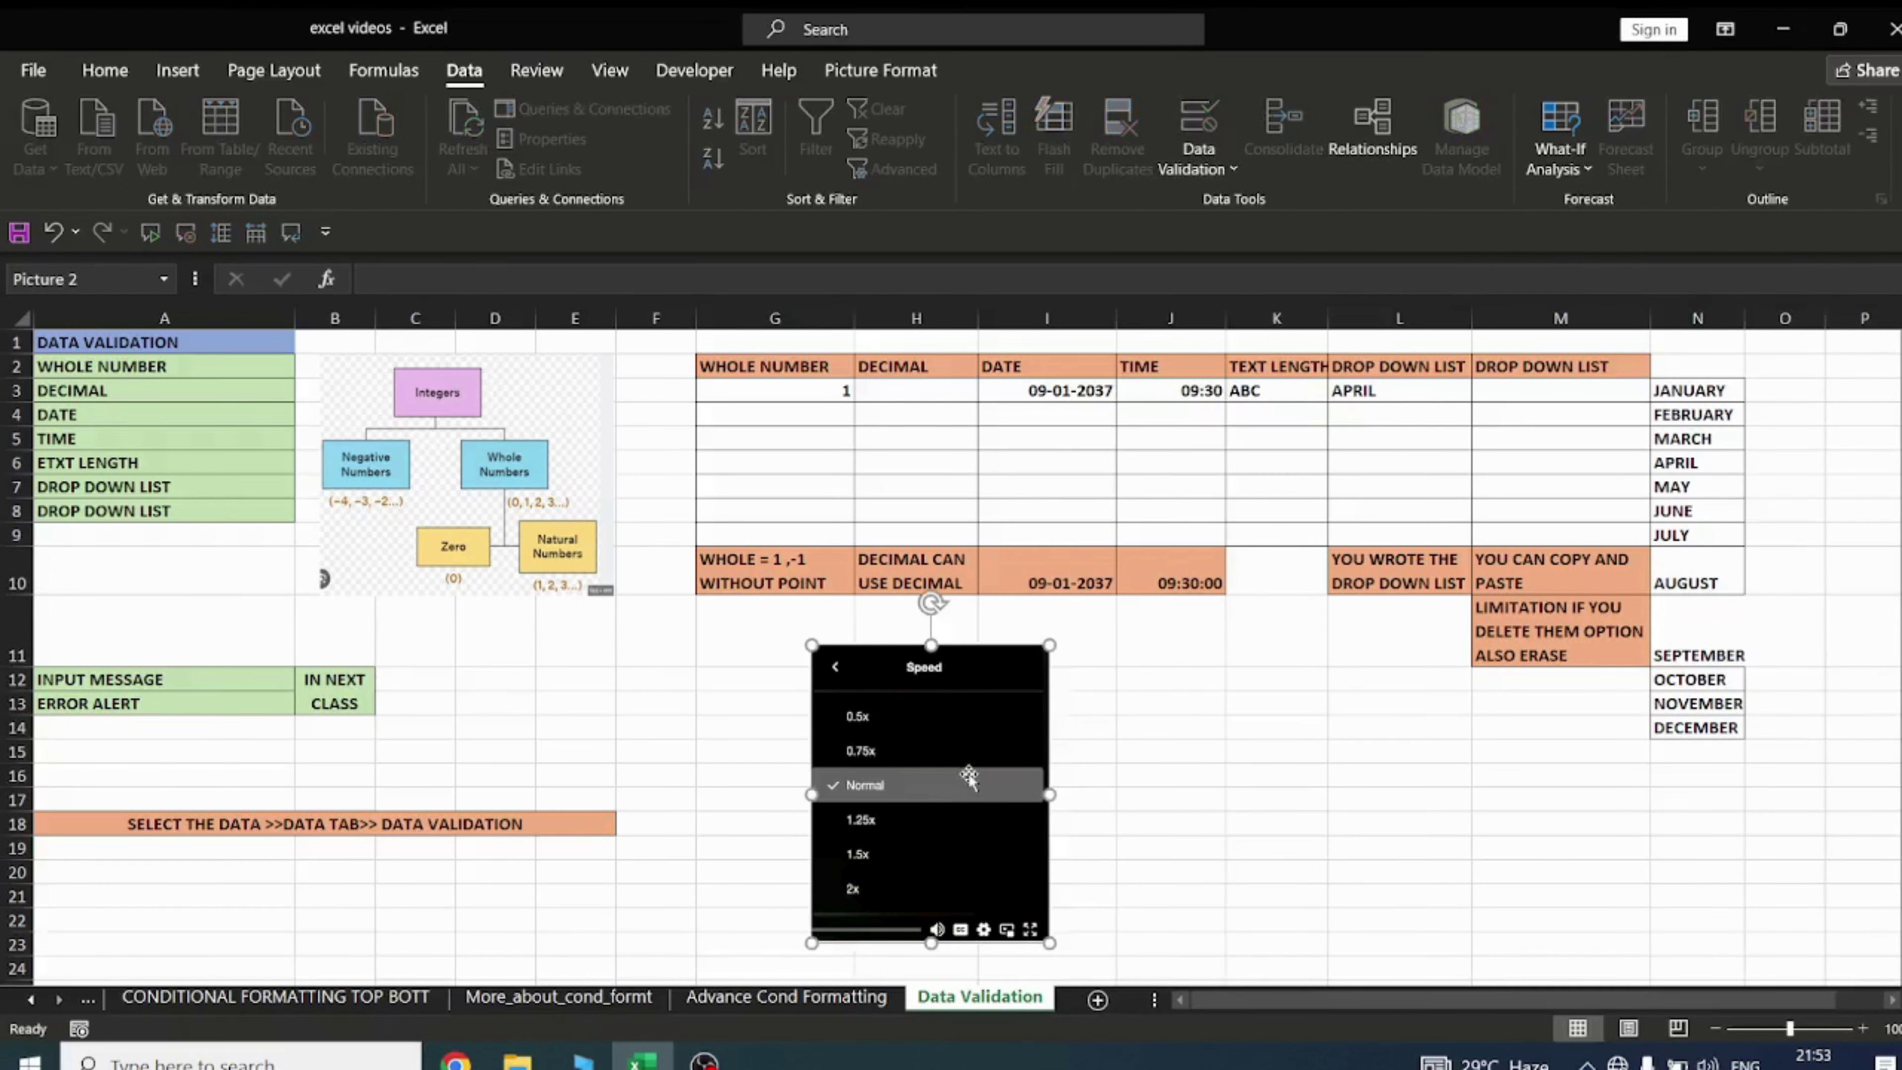
pyautogui.press('Delete')
pyautogui.click(833, 677)
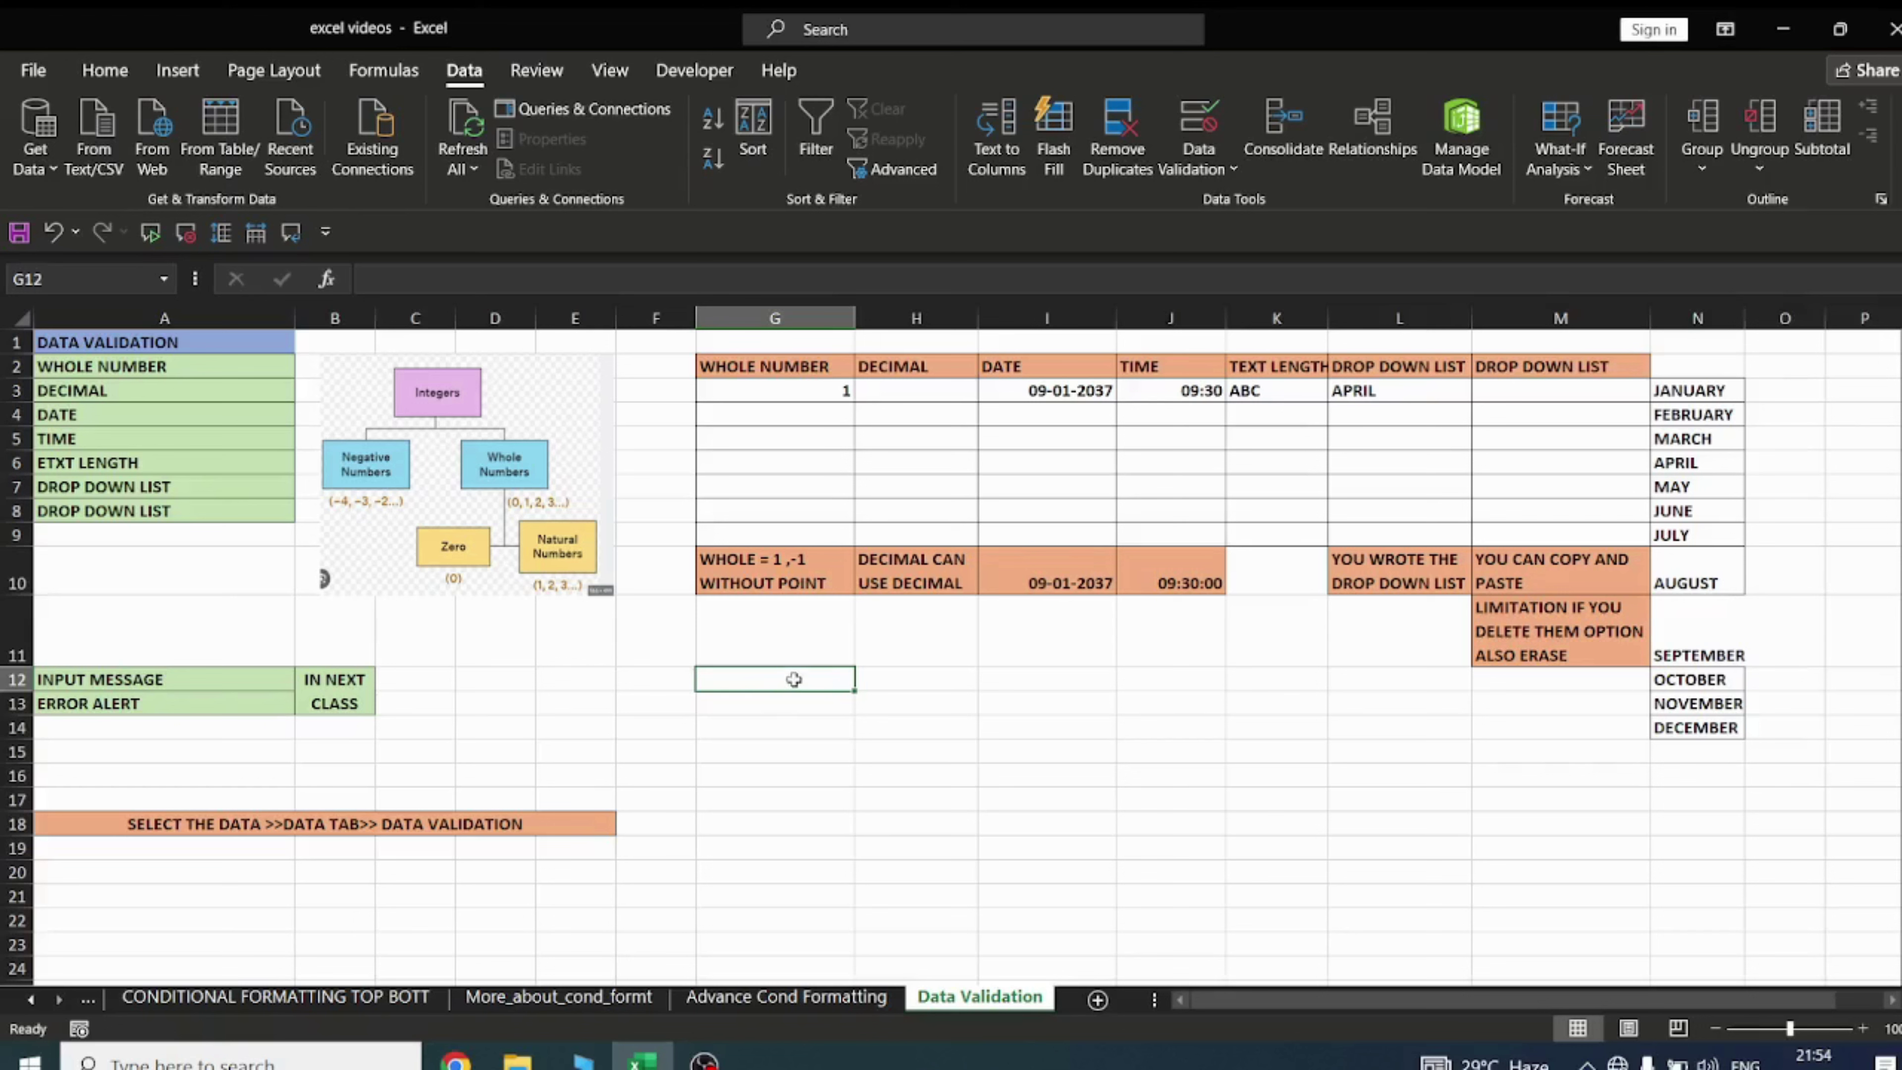
pyautogui.click(1198, 161)
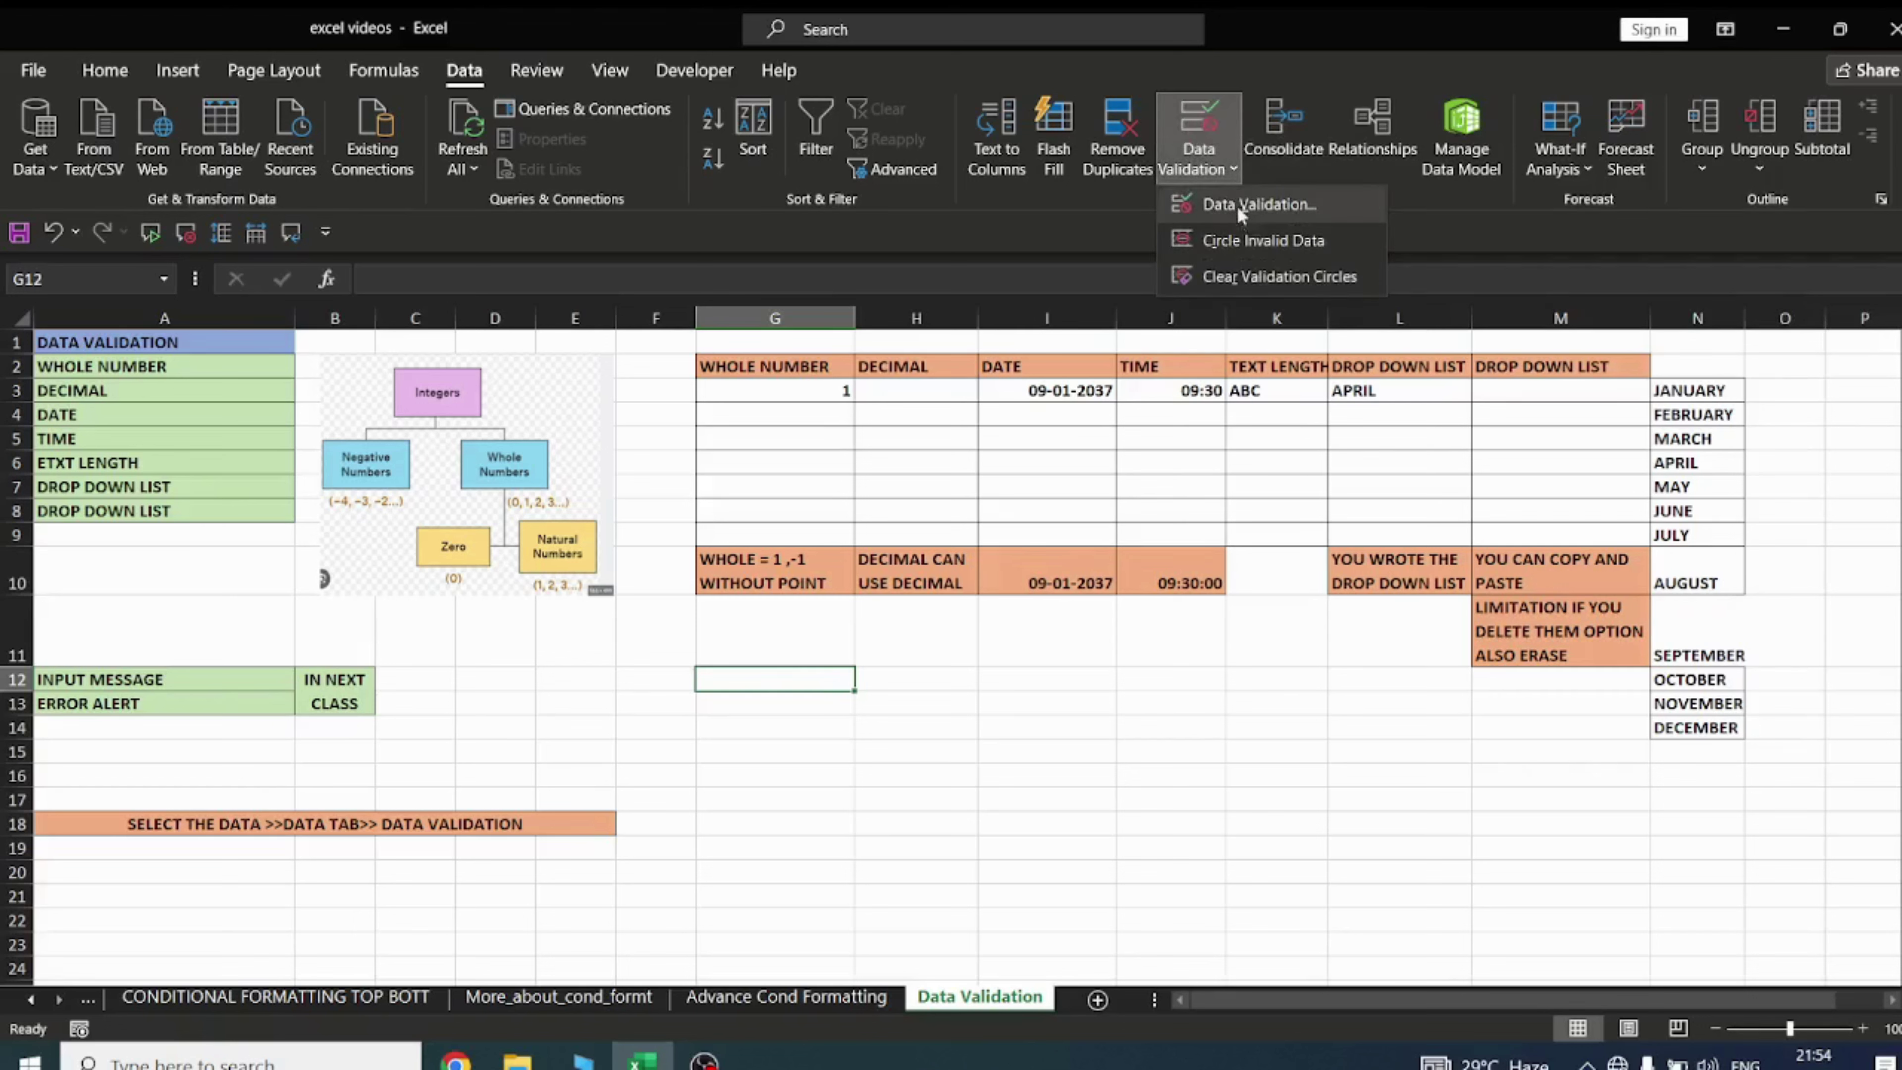
pyautogui.click(1264, 203)
pyautogui.moveTo(1208, 398)
pyautogui.mouseDown()
pyautogui.moveTo(1048, 252)
pyautogui.moveTo(1064, 272)
pyautogui.mouseUp()
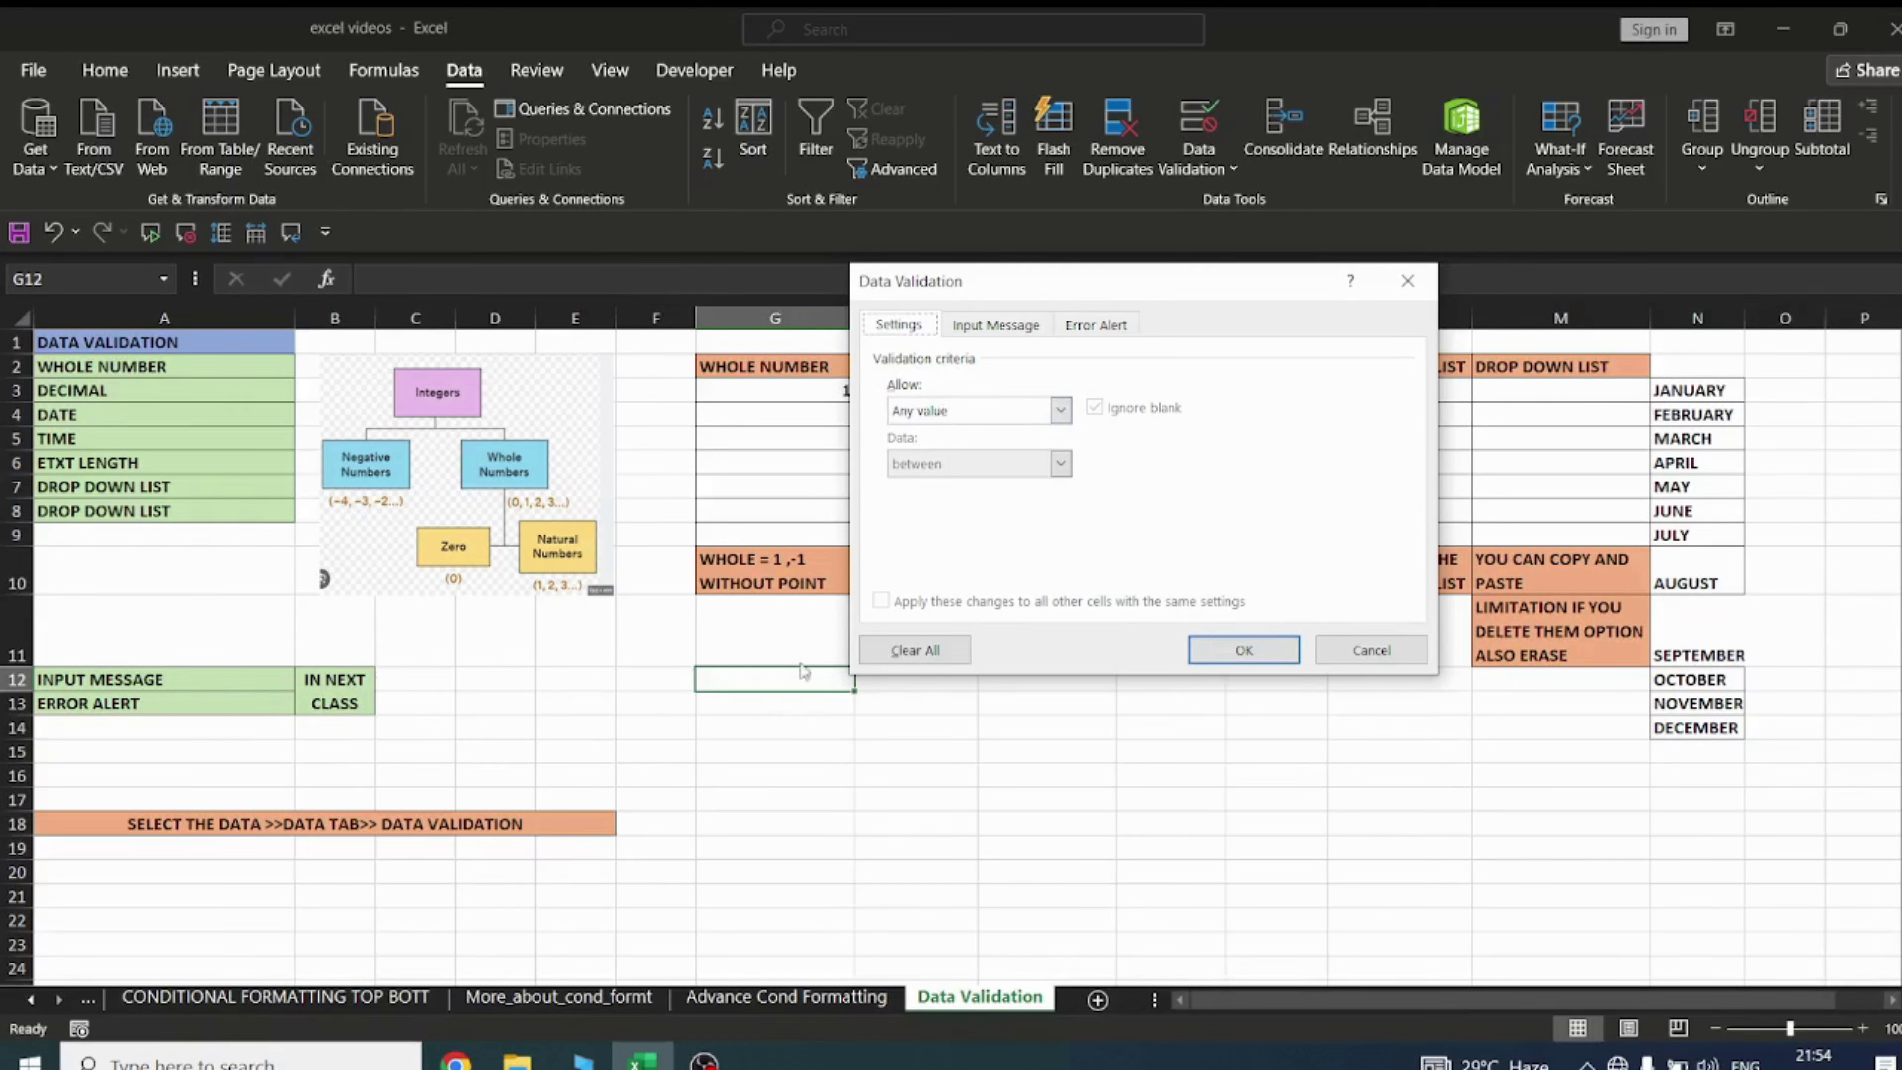
pyautogui.click(1061, 414)
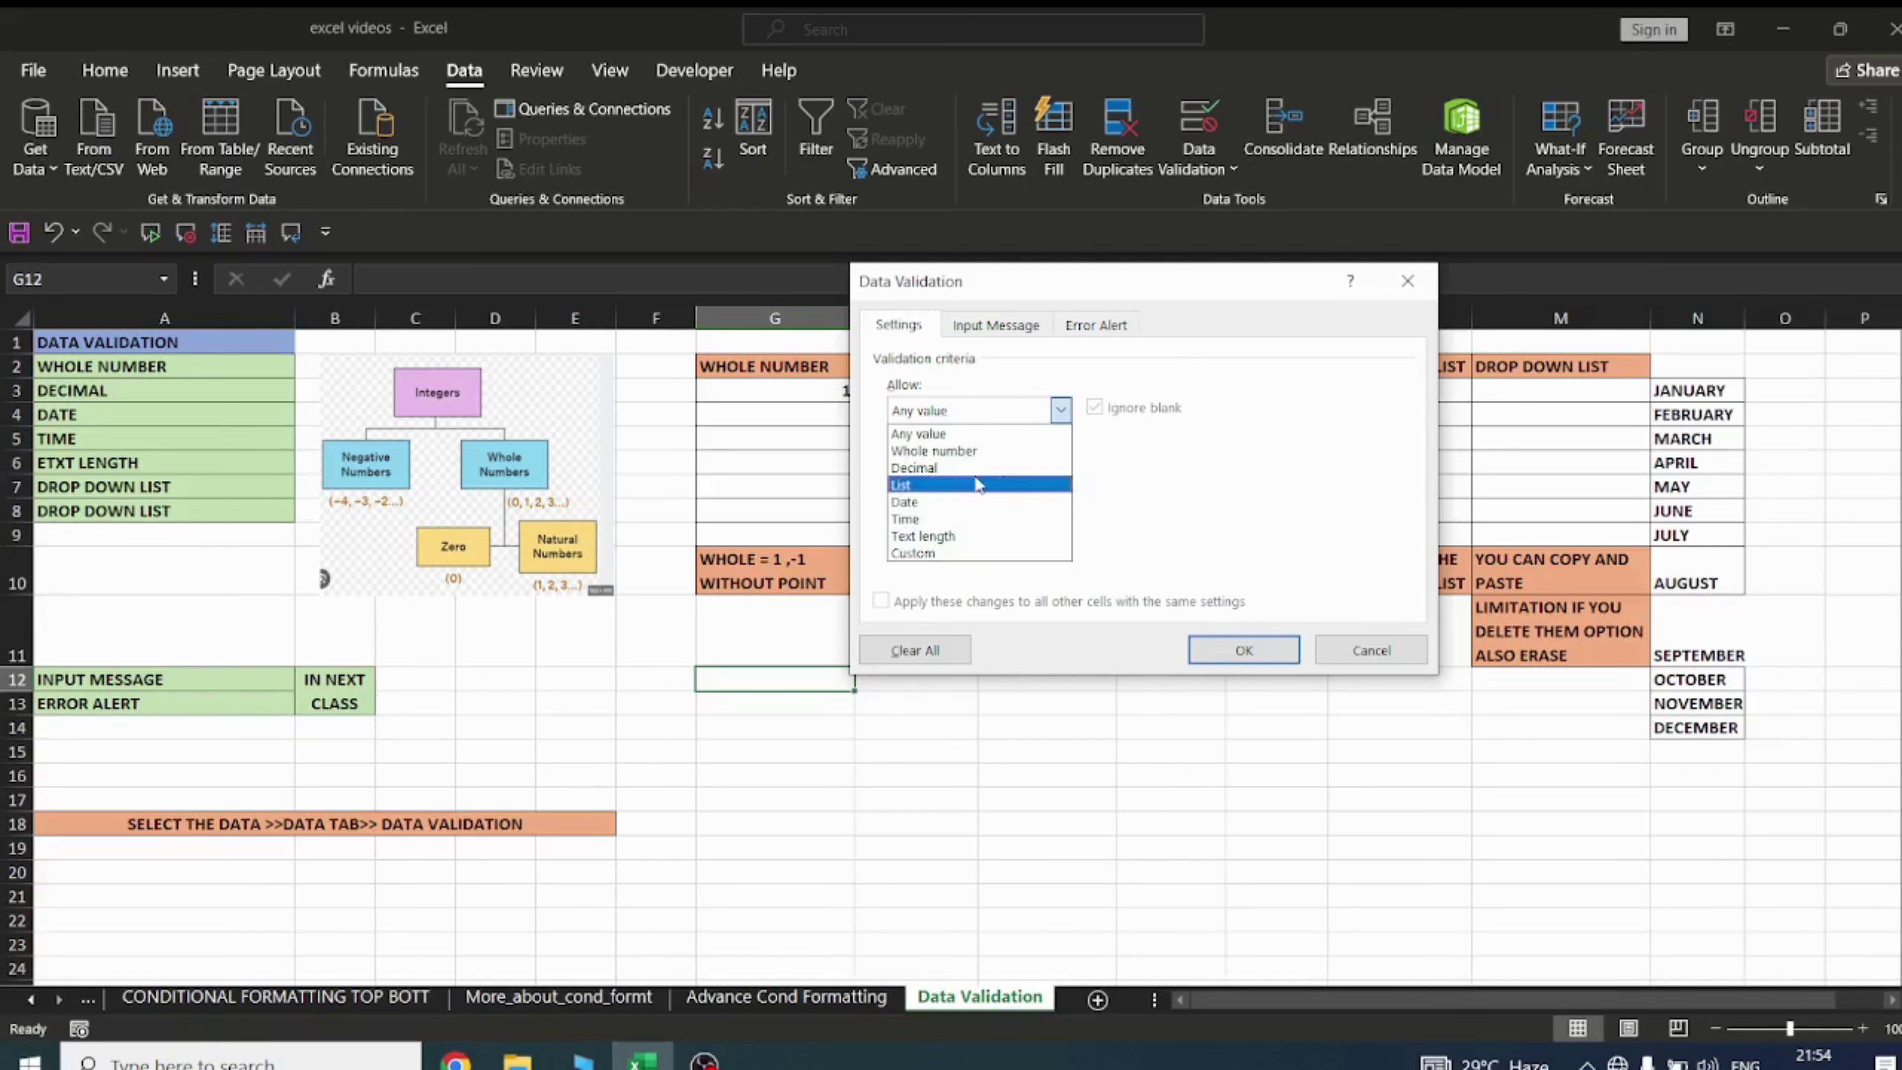
pyautogui.click(949, 553)
pyautogui.click(1061, 410)
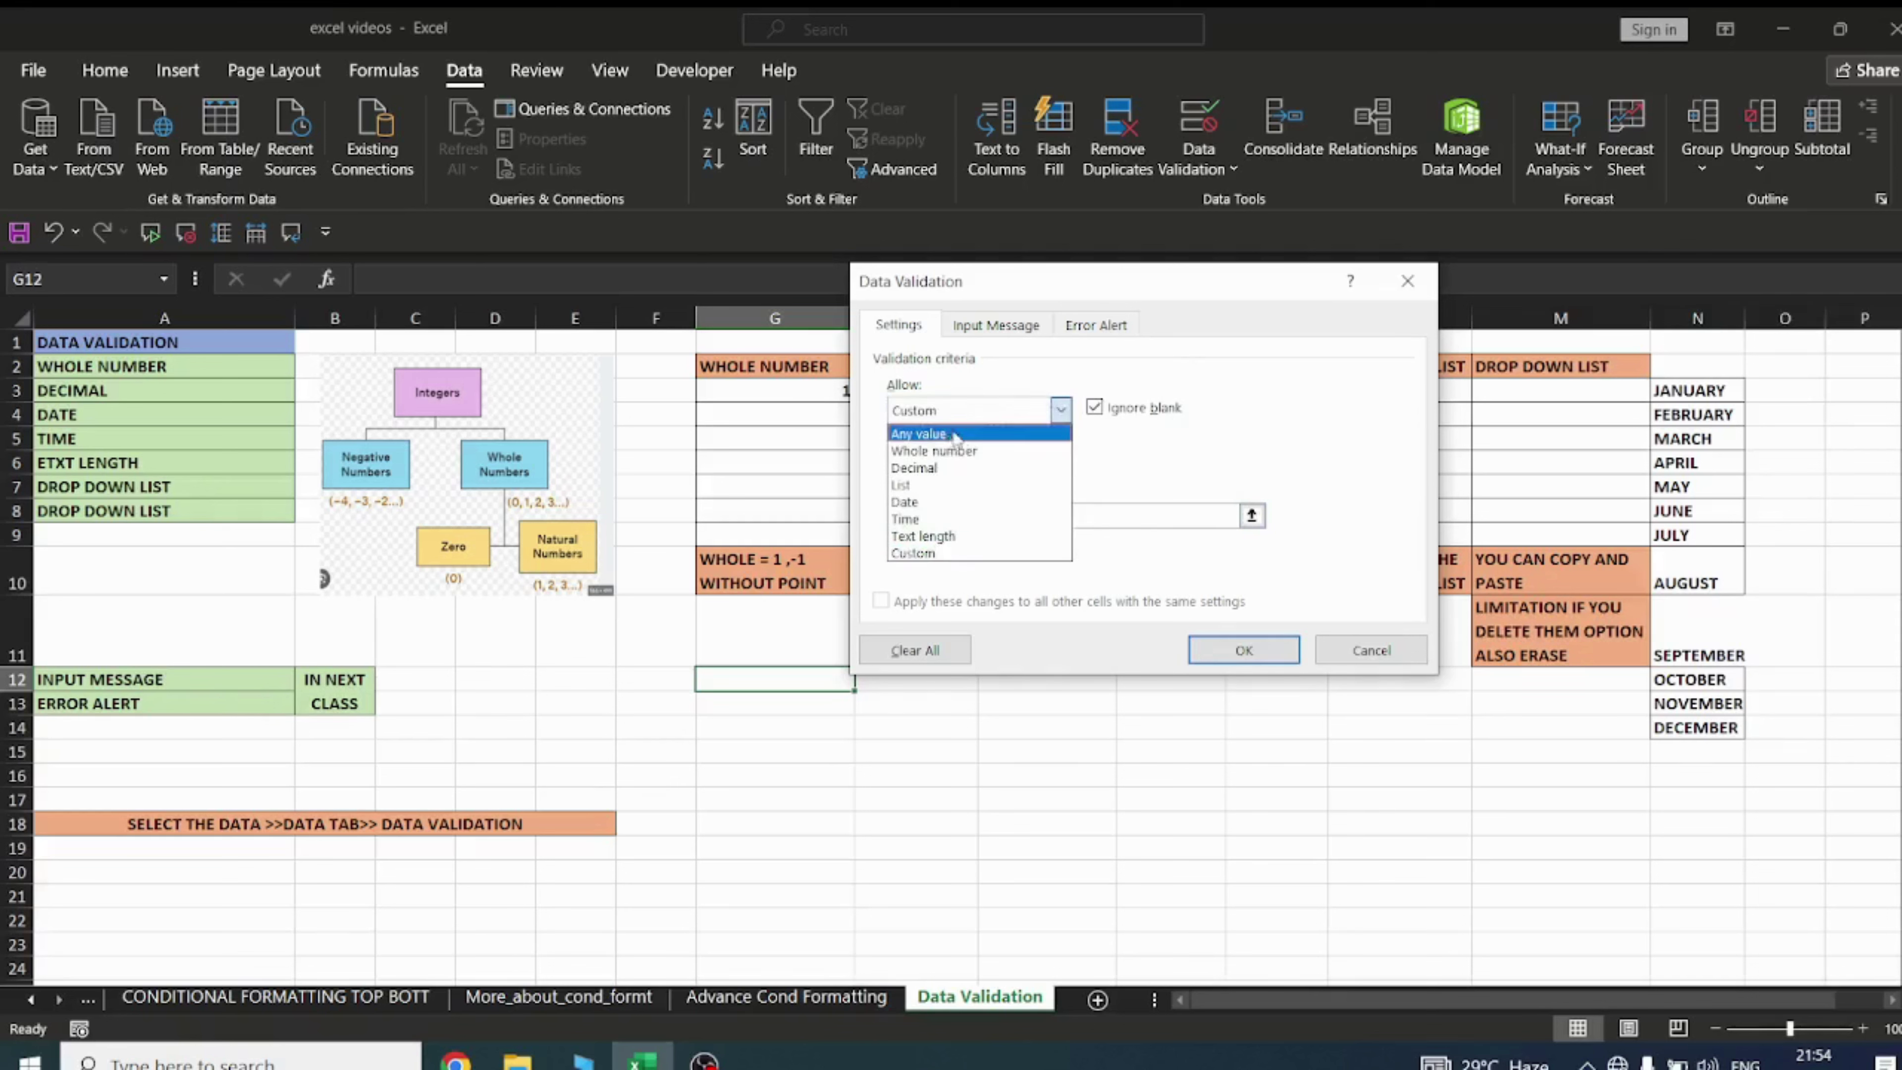
pyautogui.click(930, 436)
pyautogui.click(1061, 410)
pyautogui.click(941, 436)
pyautogui.press('Down')
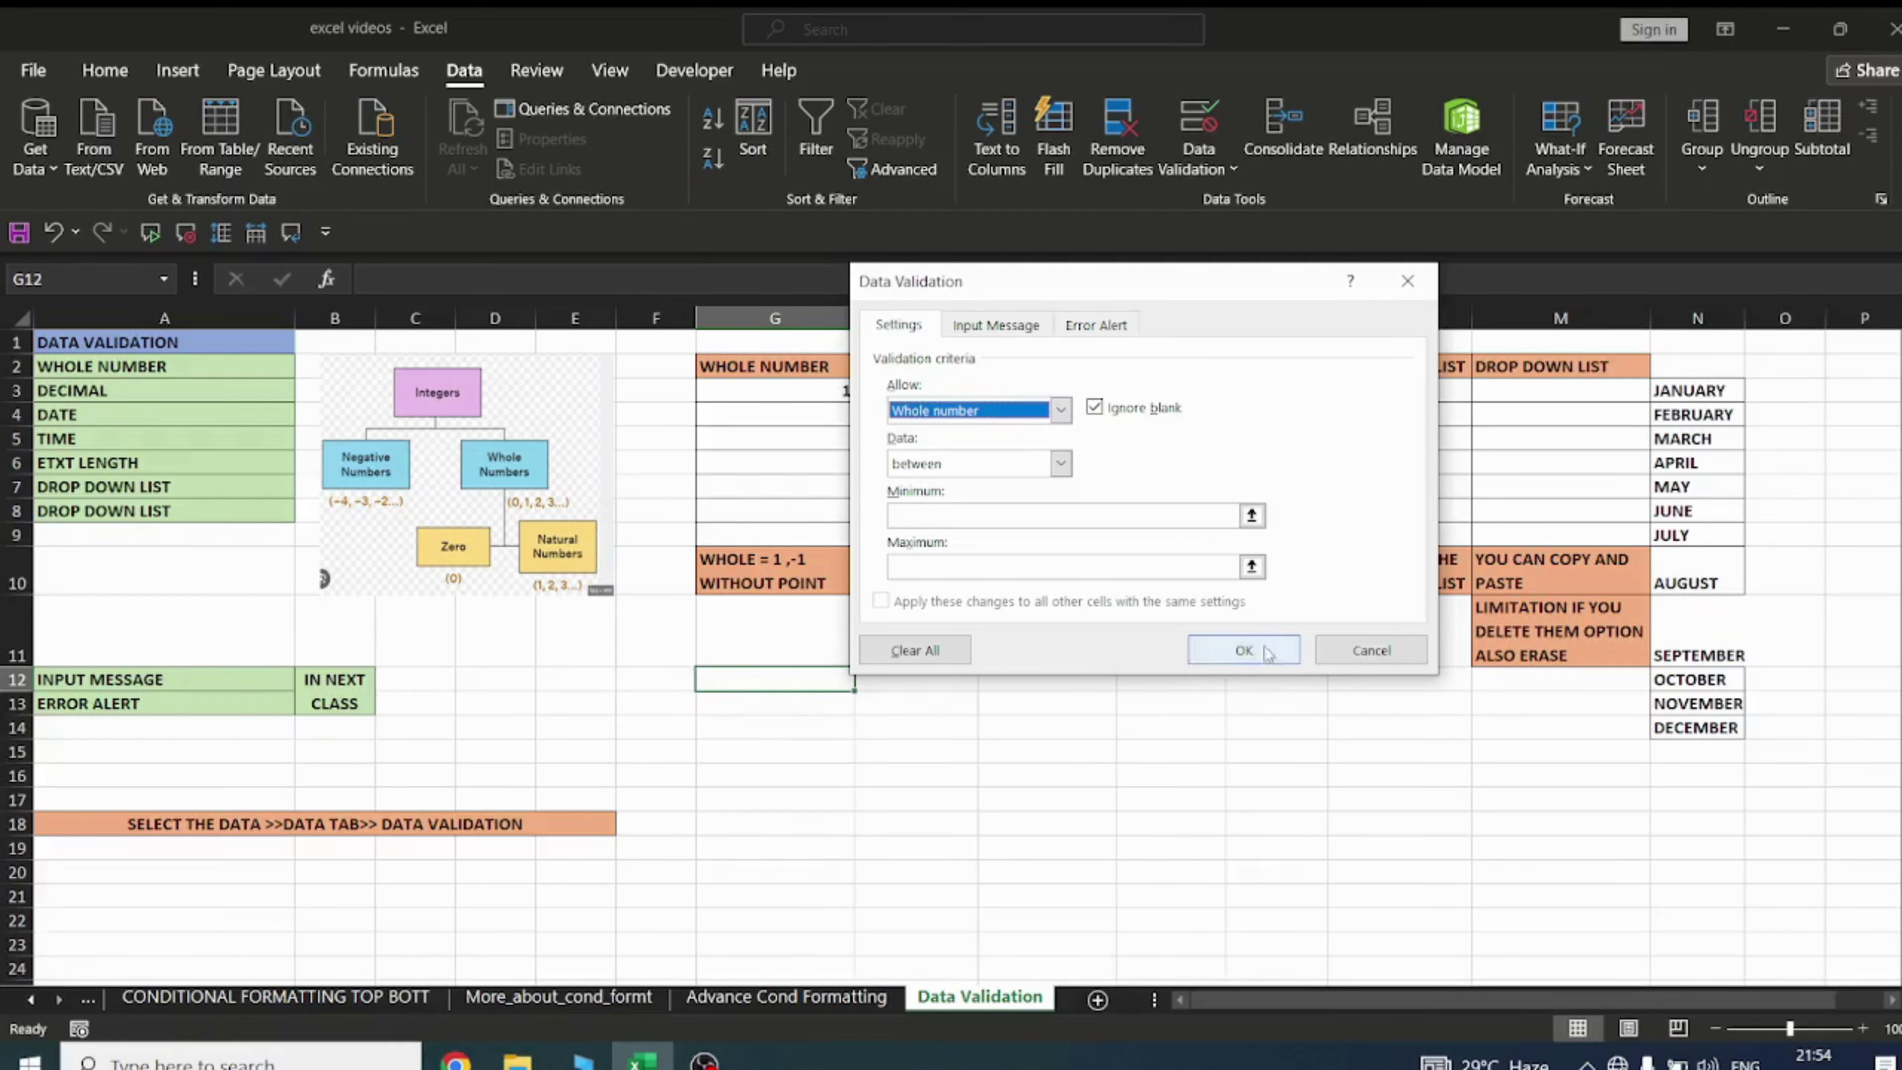
# Limit G12:G18 to whole numbers between 1 and 5 with Data Validation
pyautogui.click(1371, 650)
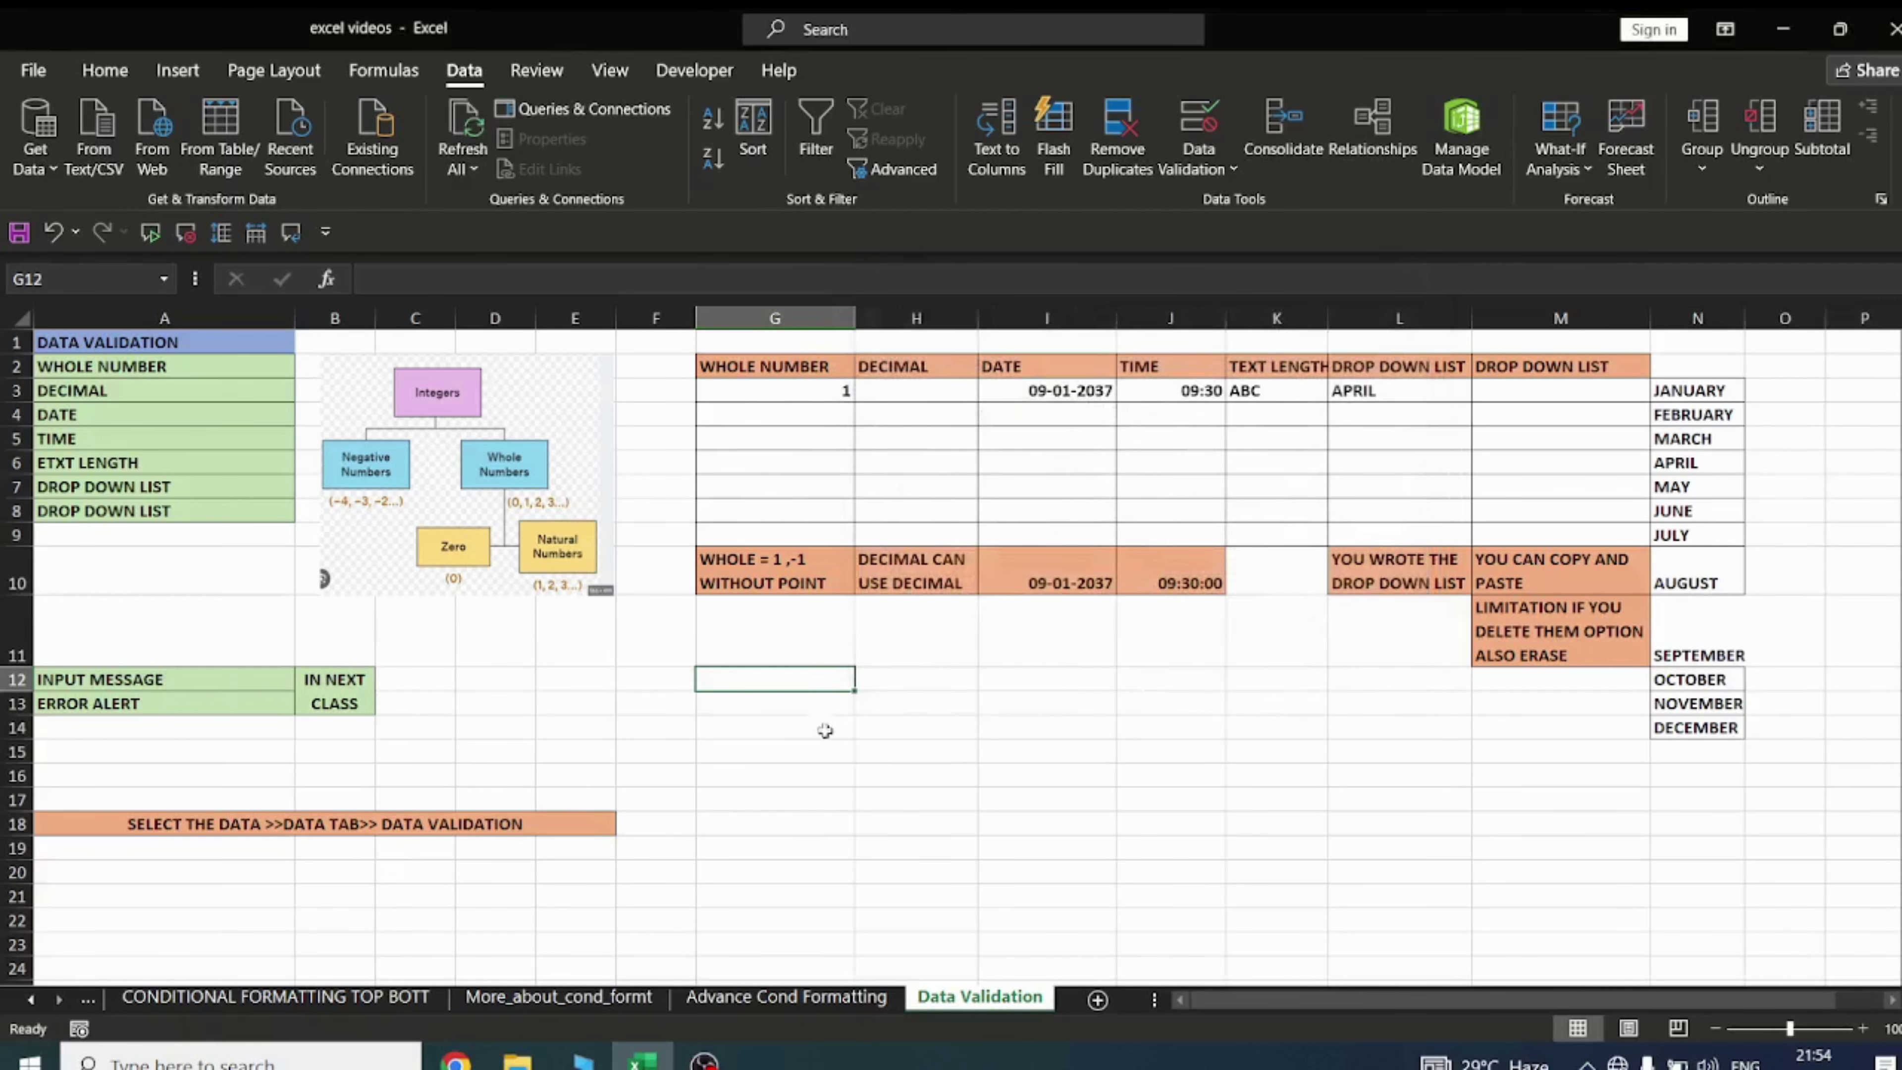
pyautogui.moveTo(772, 682); pyautogui.dragTo(775, 824)
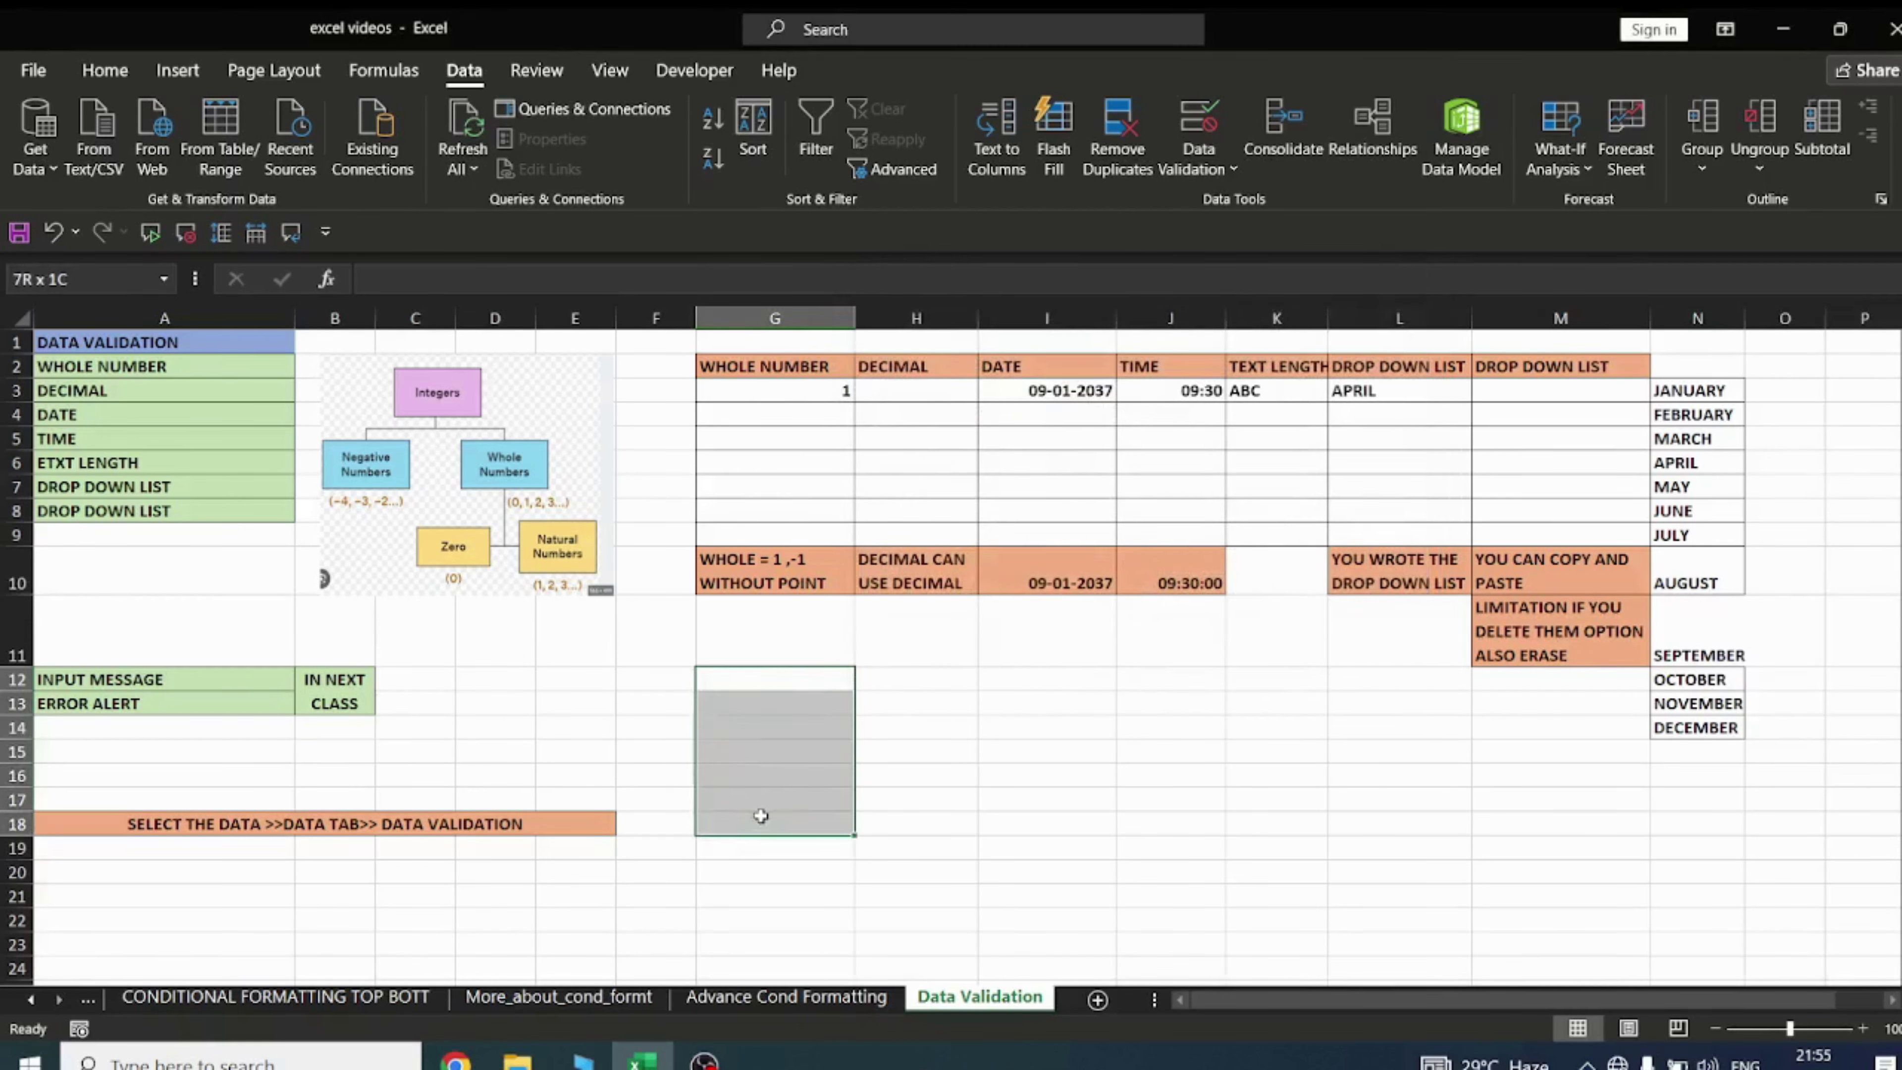
pyautogui.click(1209, 129)
pyautogui.click(1060, 410)
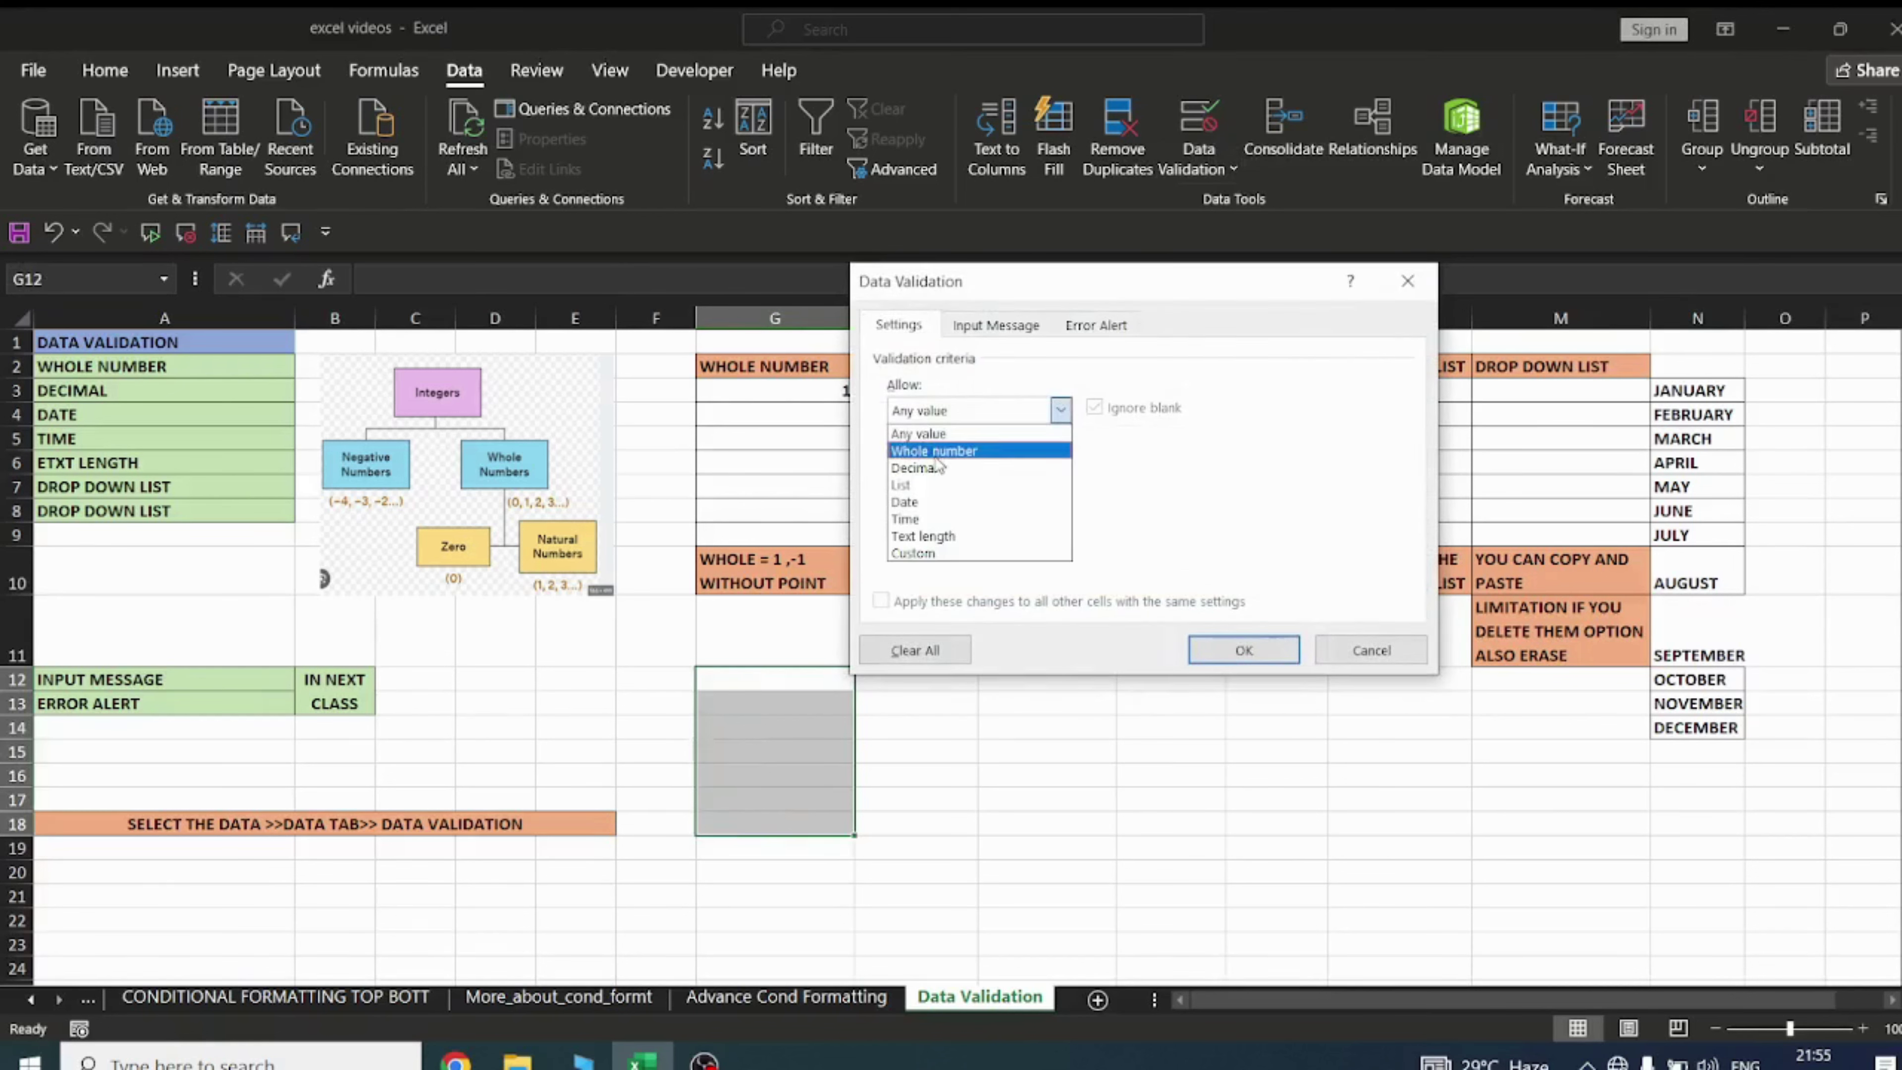
pyautogui.click(936, 442)
pyautogui.click(1060, 463)
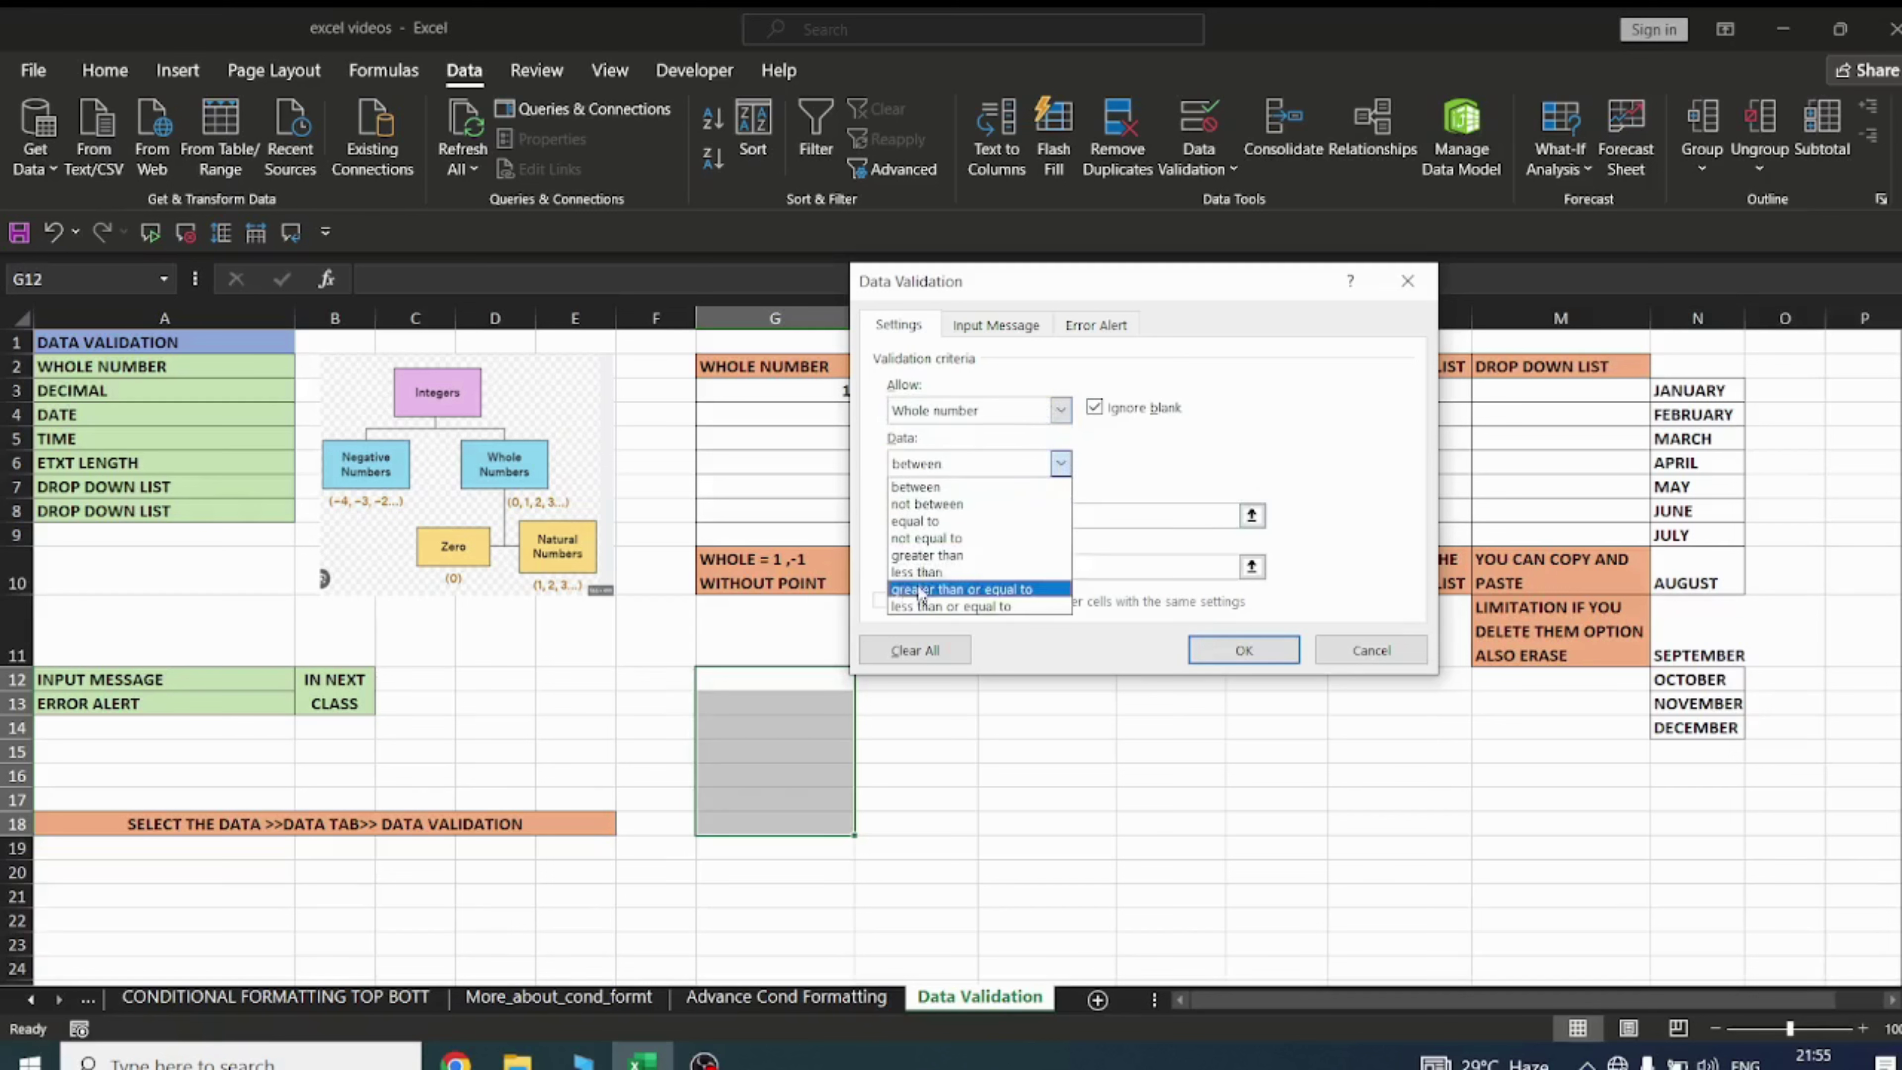
pyautogui.click(966, 487)
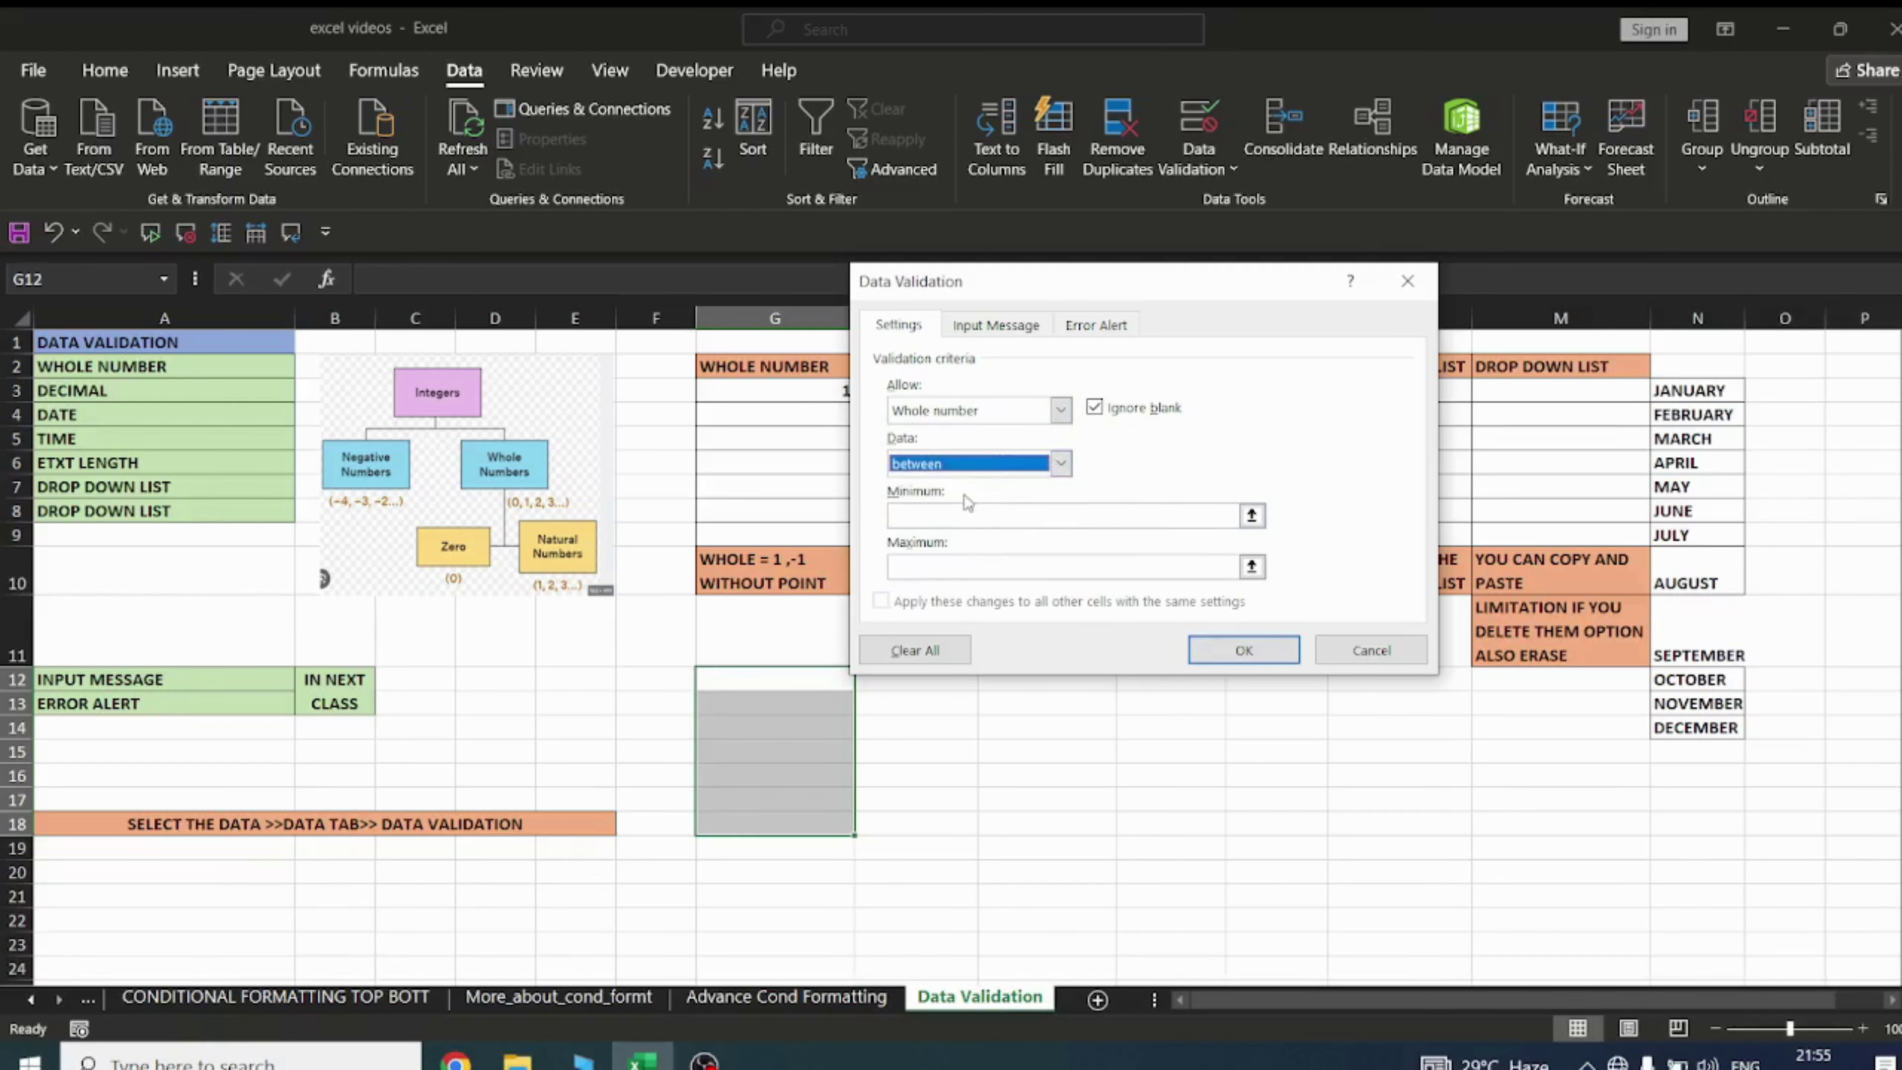
pyautogui.click(946, 517)
pyautogui.click(962, 567)
pyautogui.write('5')
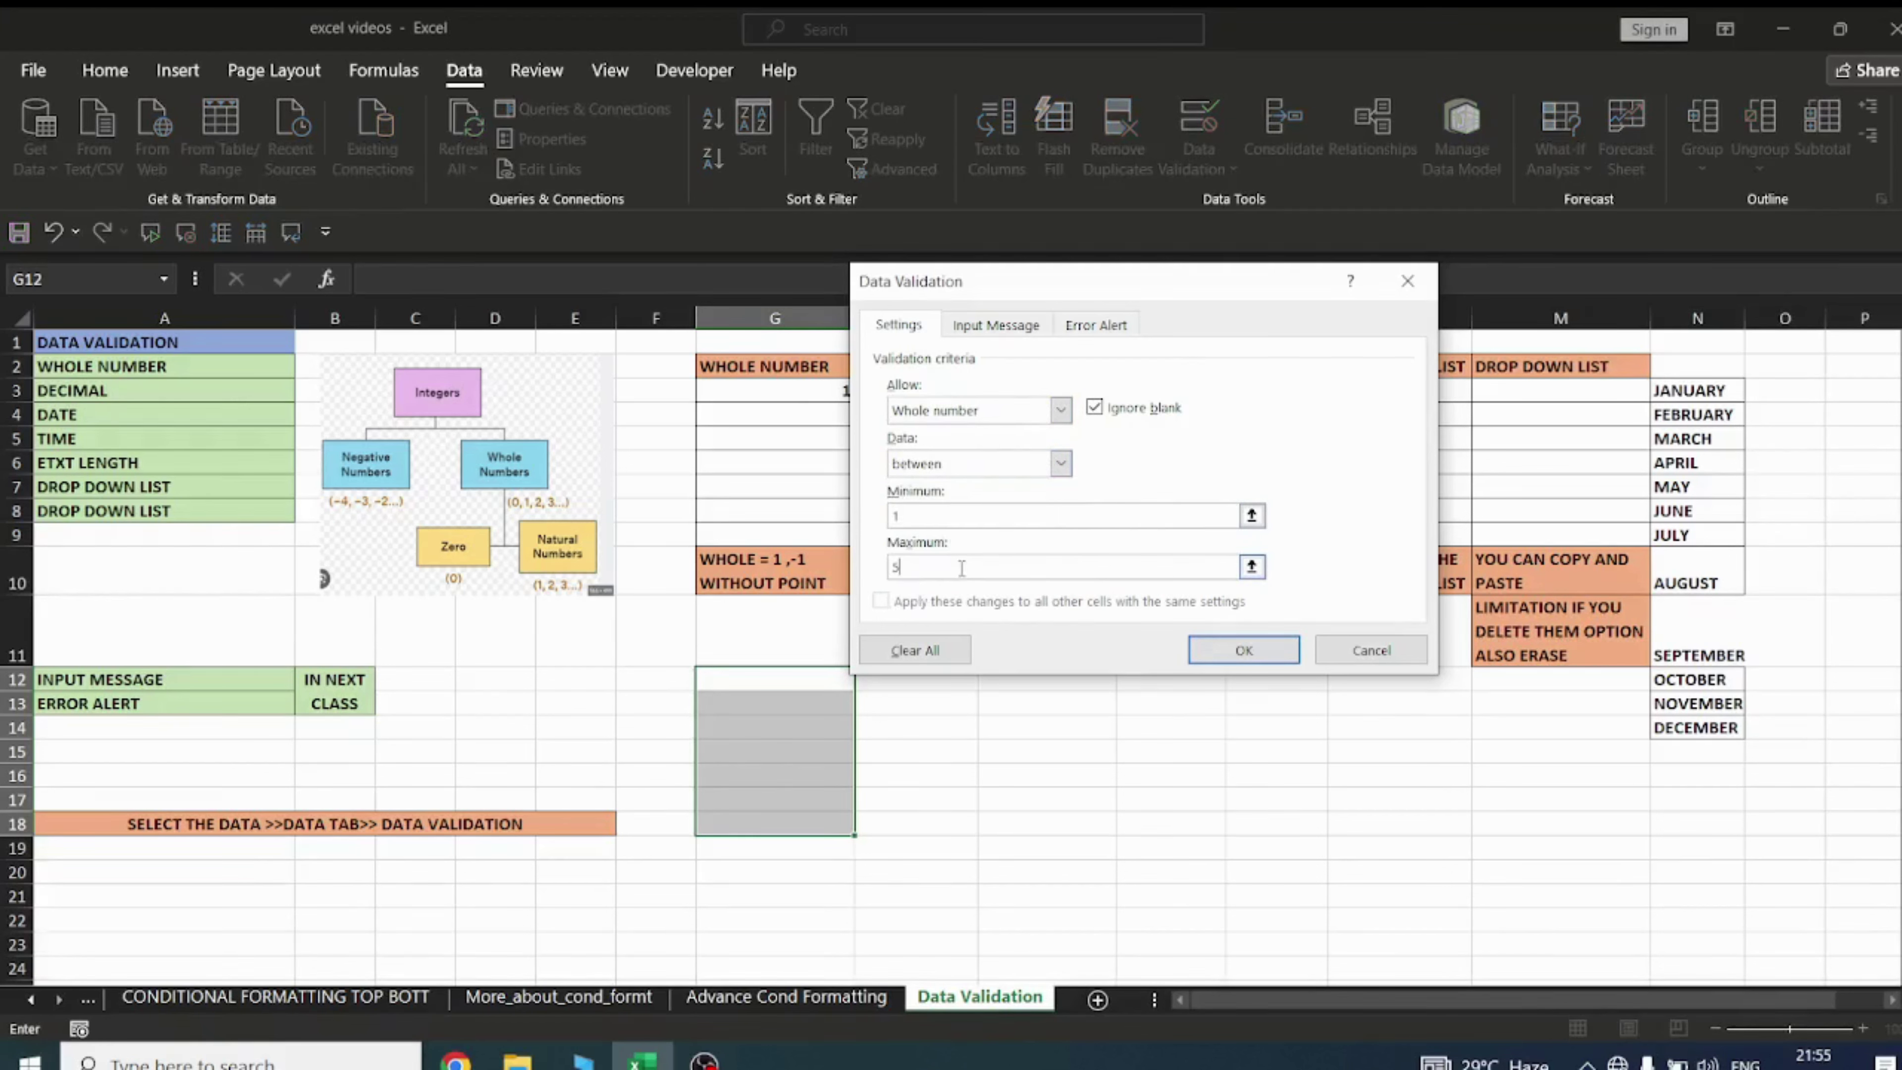
pyautogui.click(1243, 649)
pyautogui.click(1170, 751)
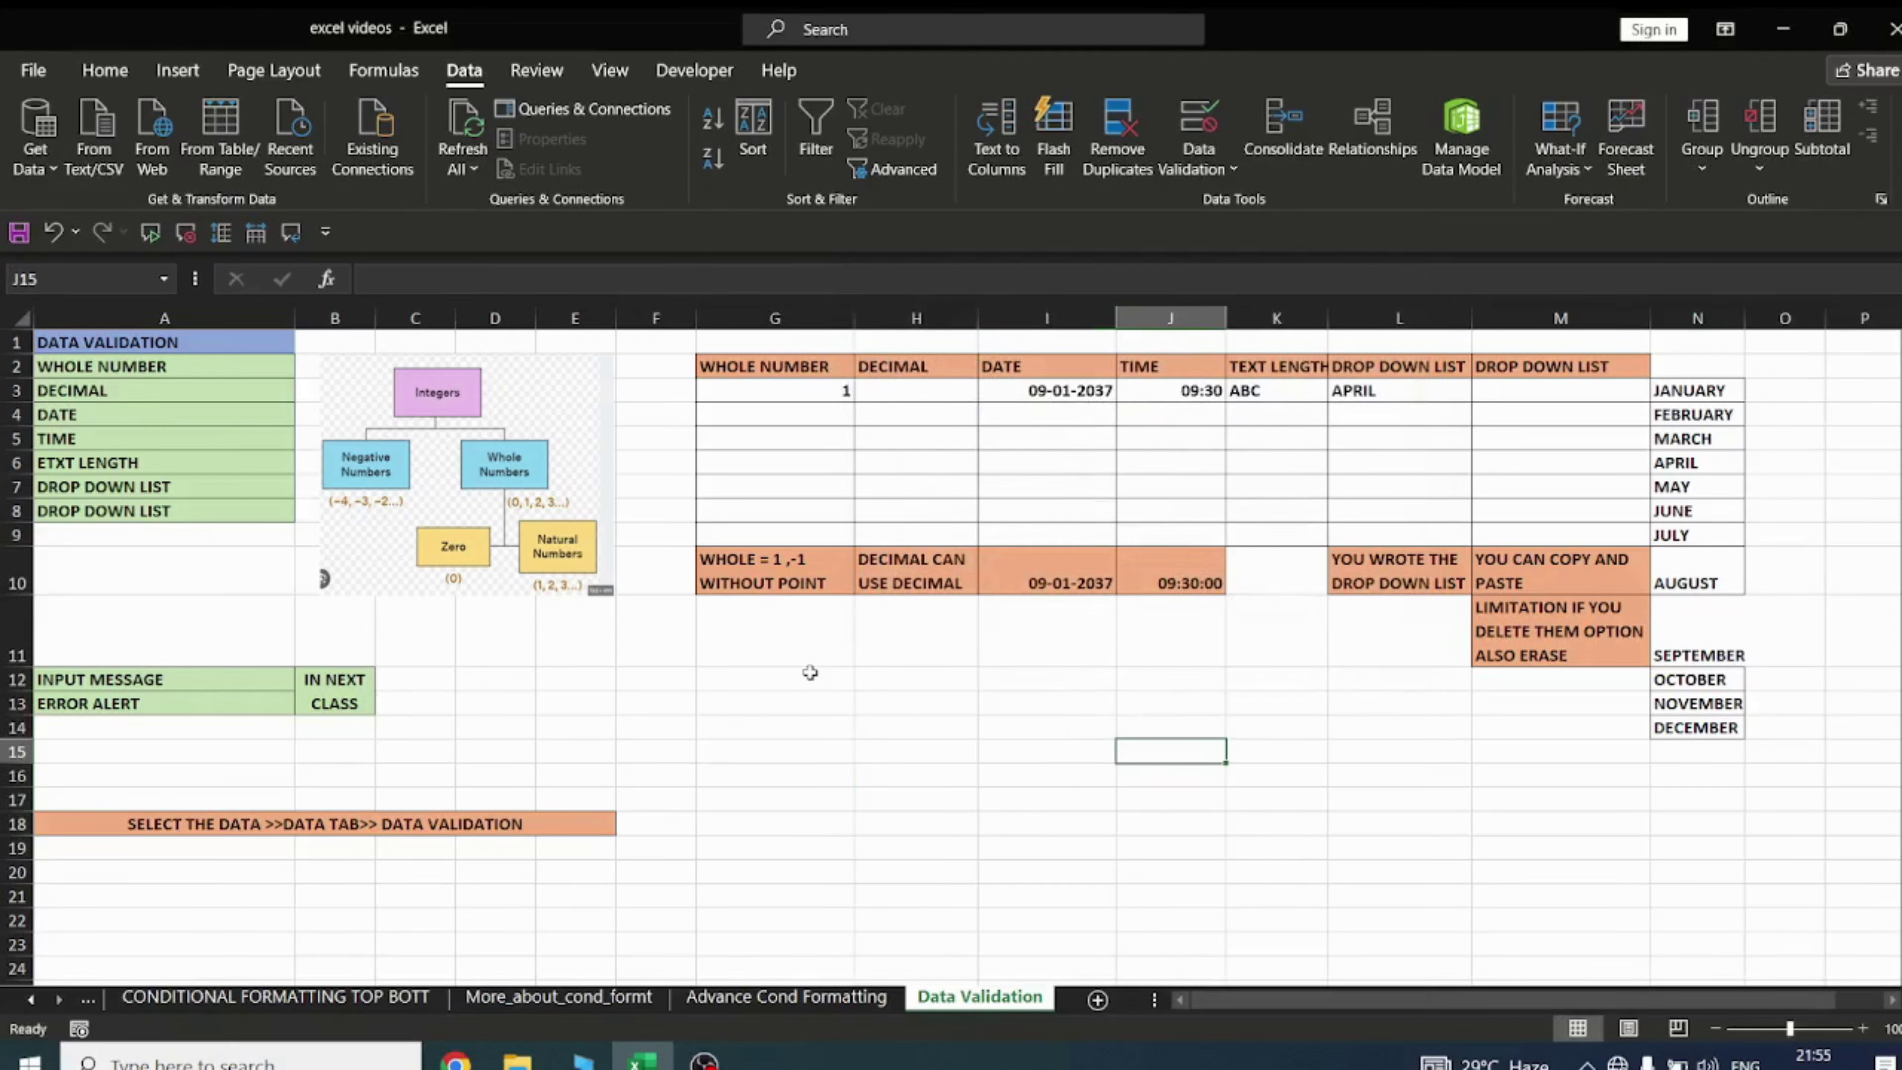
# Enter 1 in G12, then try 1. in G13 and cancel the rejected entry
pyautogui.moveTo(810, 672); pyautogui.dragTo(805, 800)
pyautogui.click(910, 724)
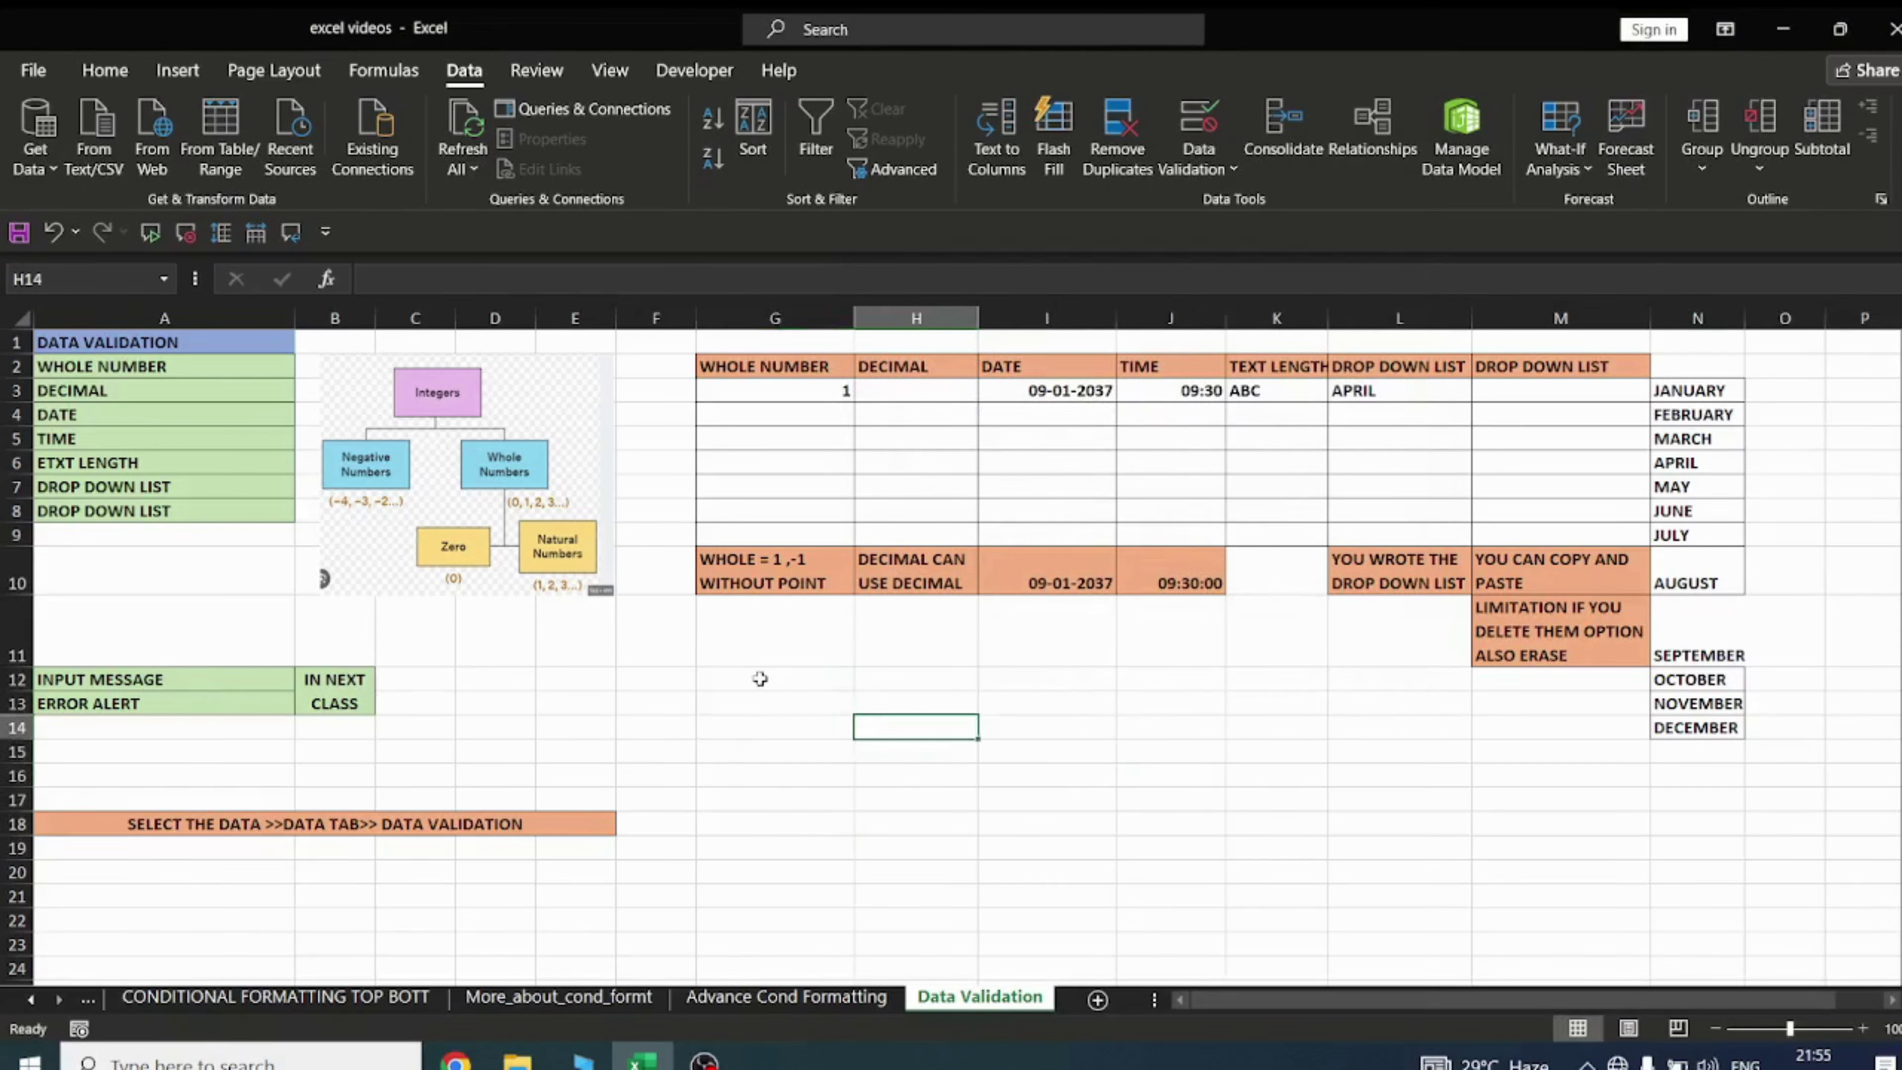
pyautogui.click(760, 678)
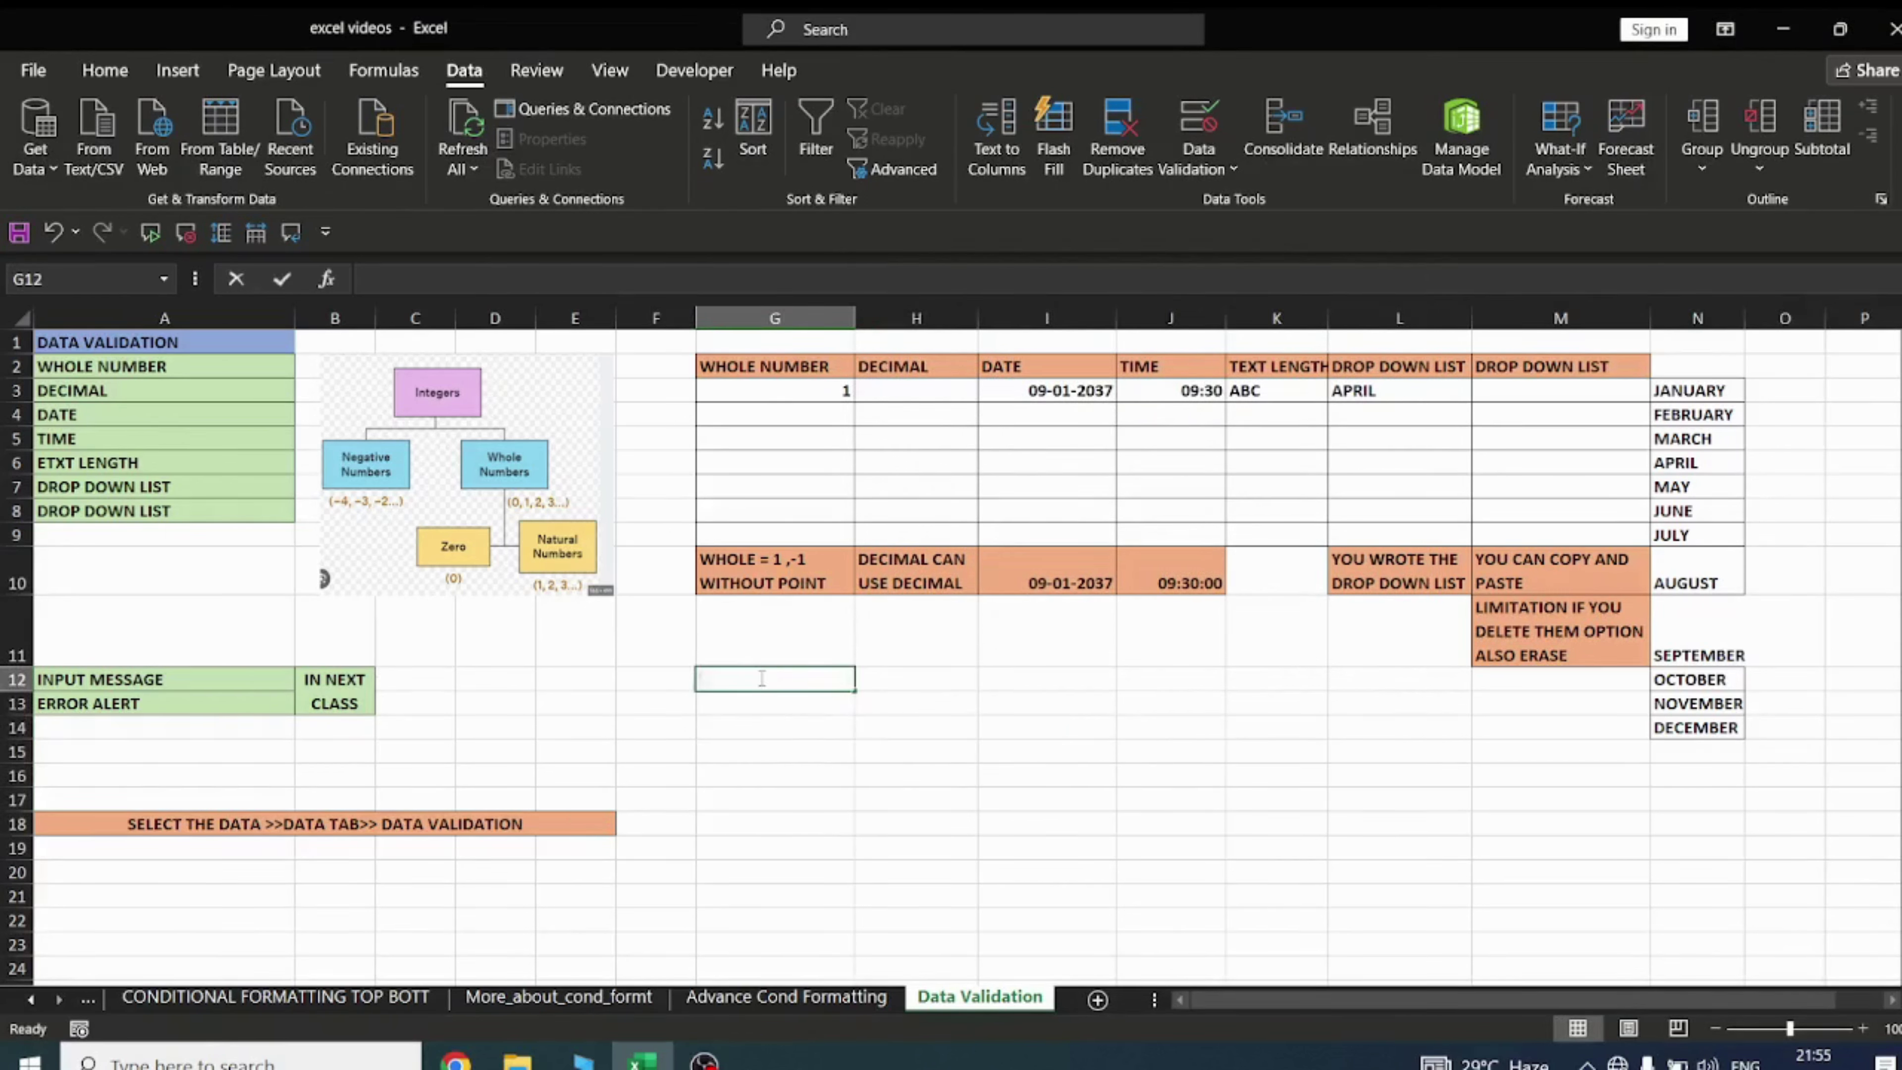
pyautogui.write('1')
pyautogui.press('Return')
pyautogui.write('1.')
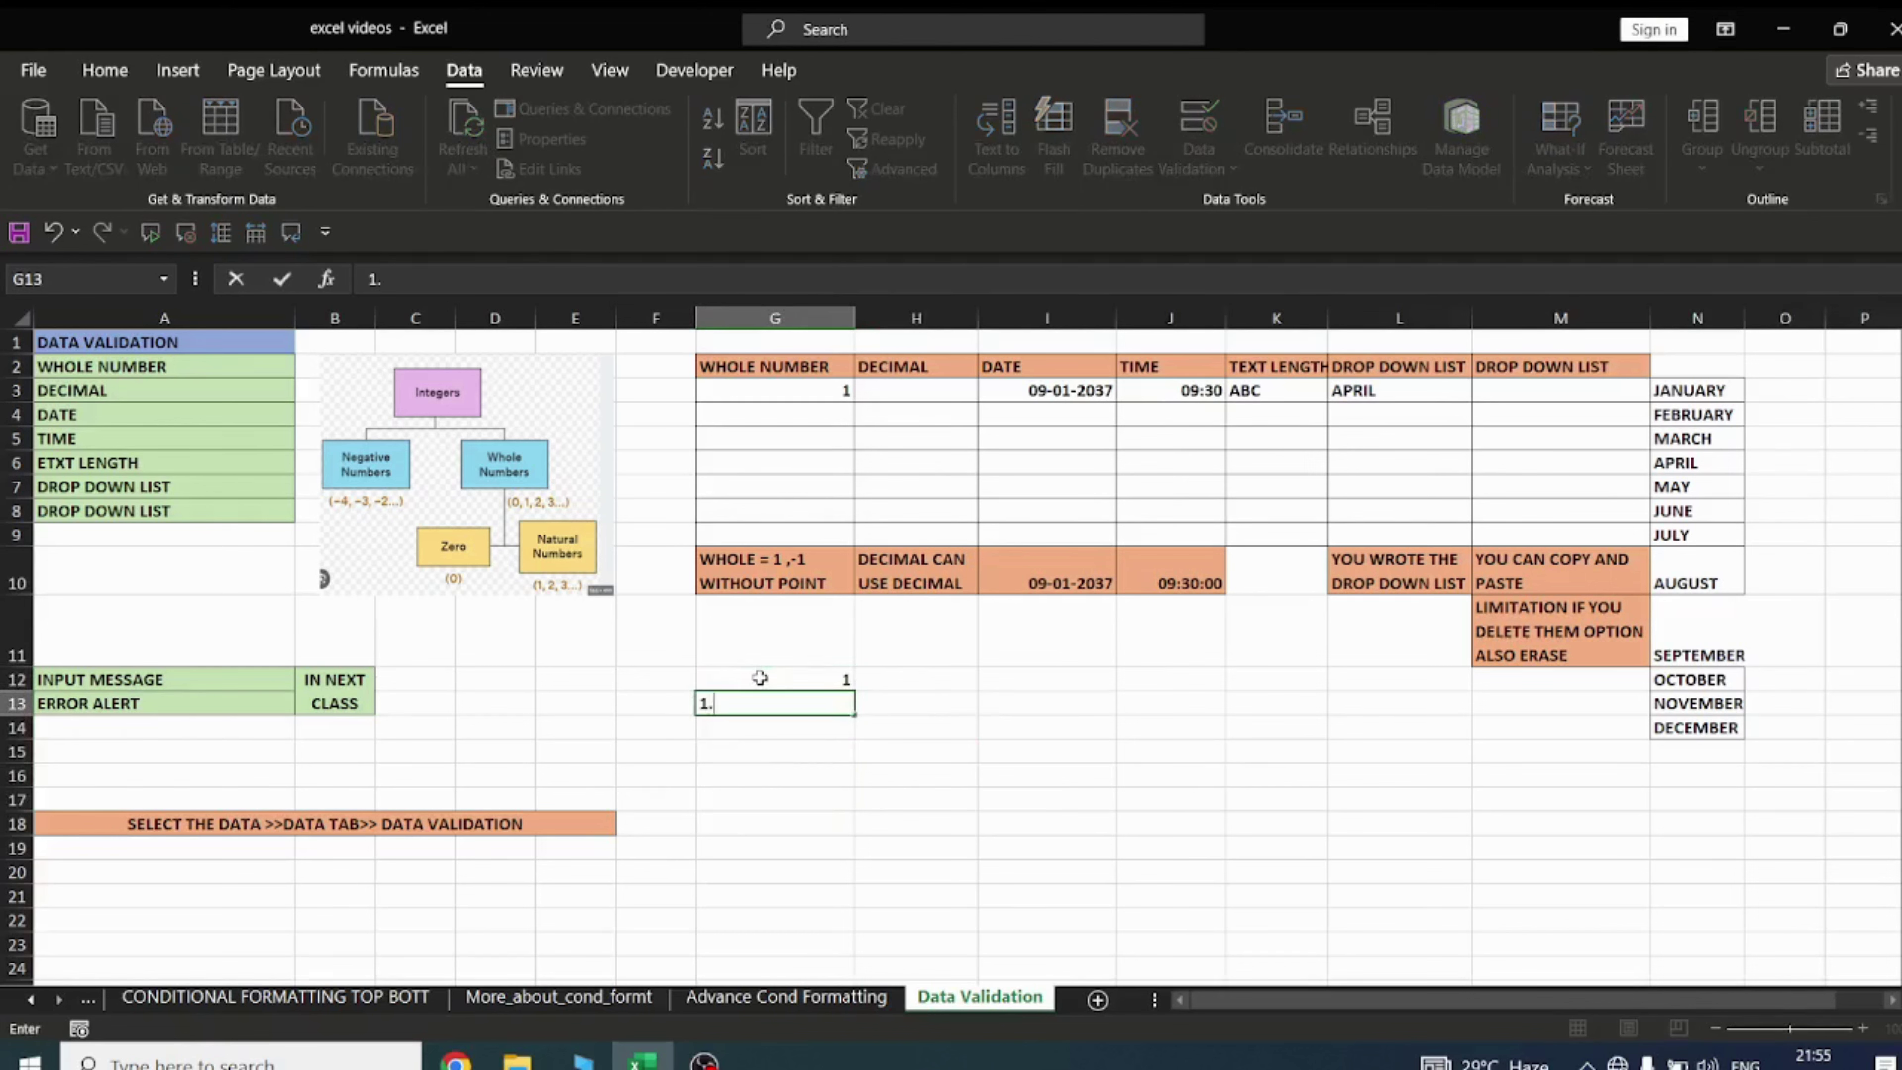
pyautogui.press('Return')
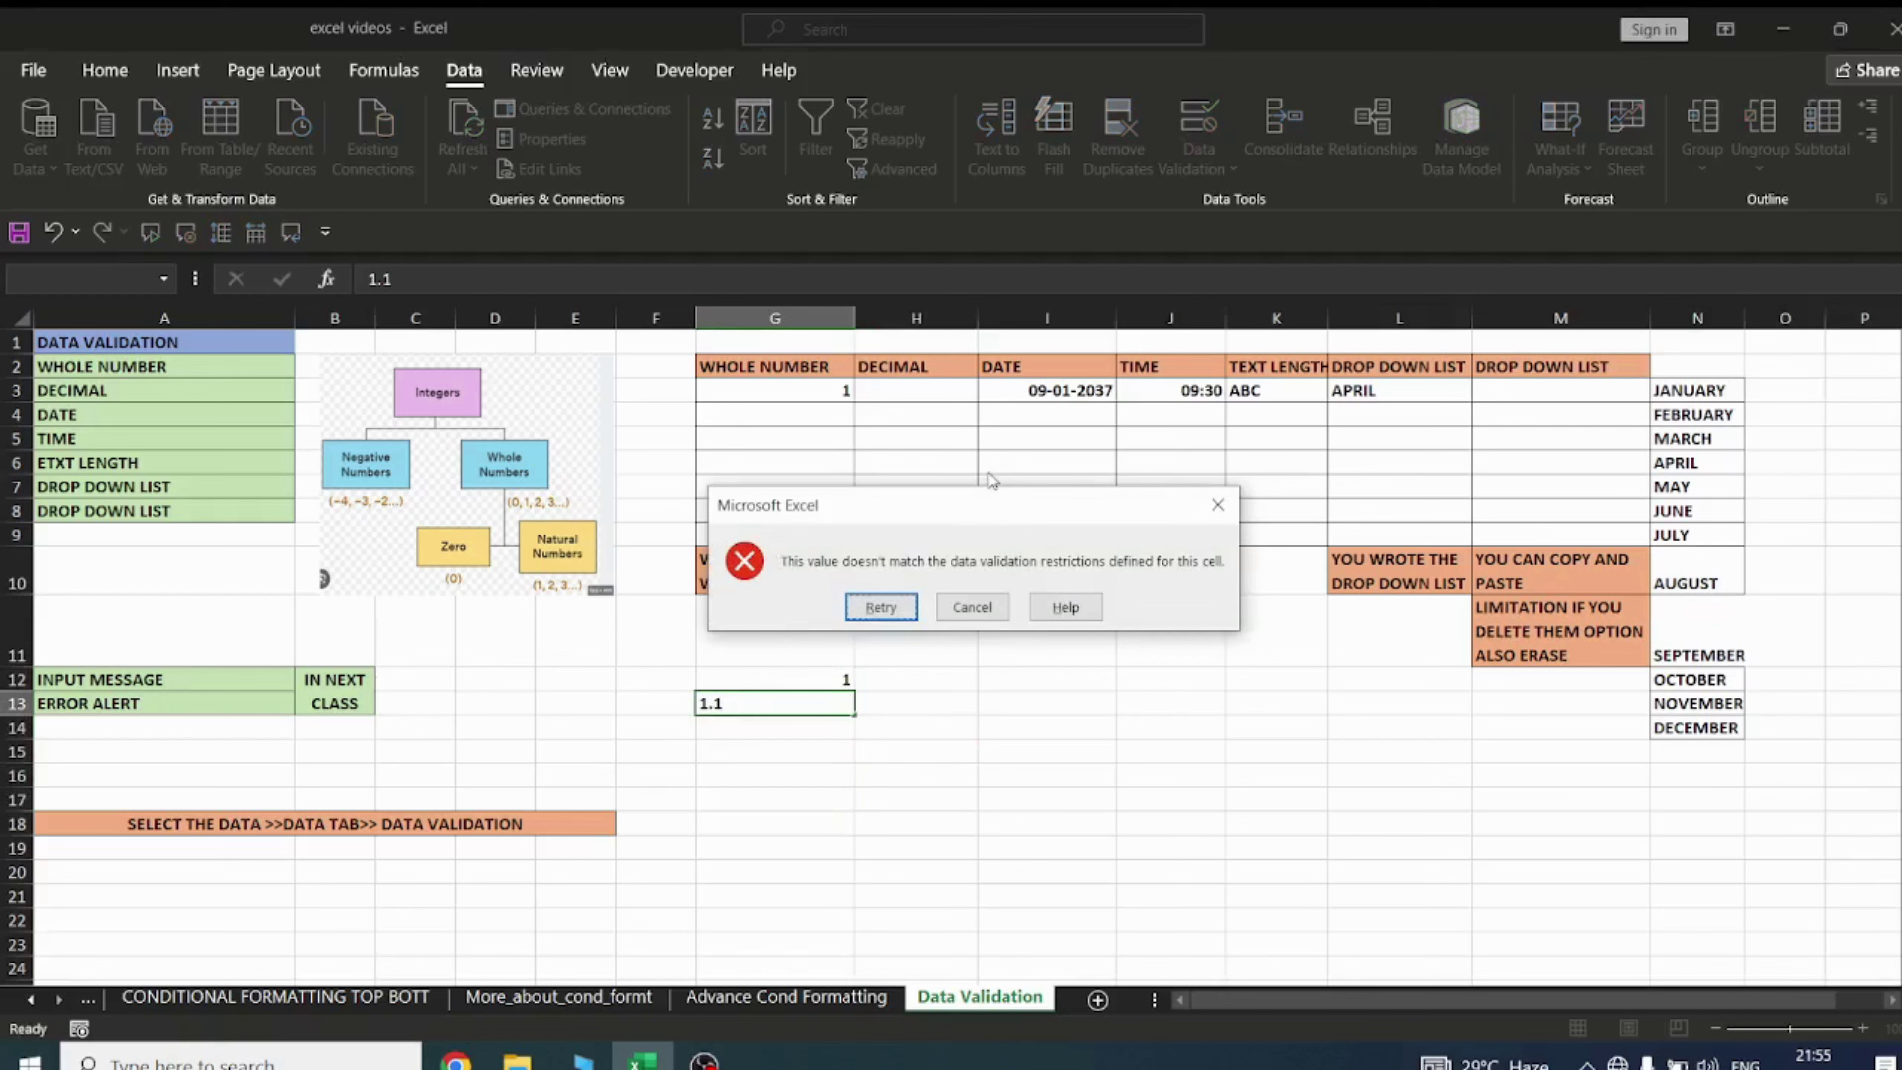
pyautogui.moveTo(955, 504); pyautogui.dragTo(810, 522)
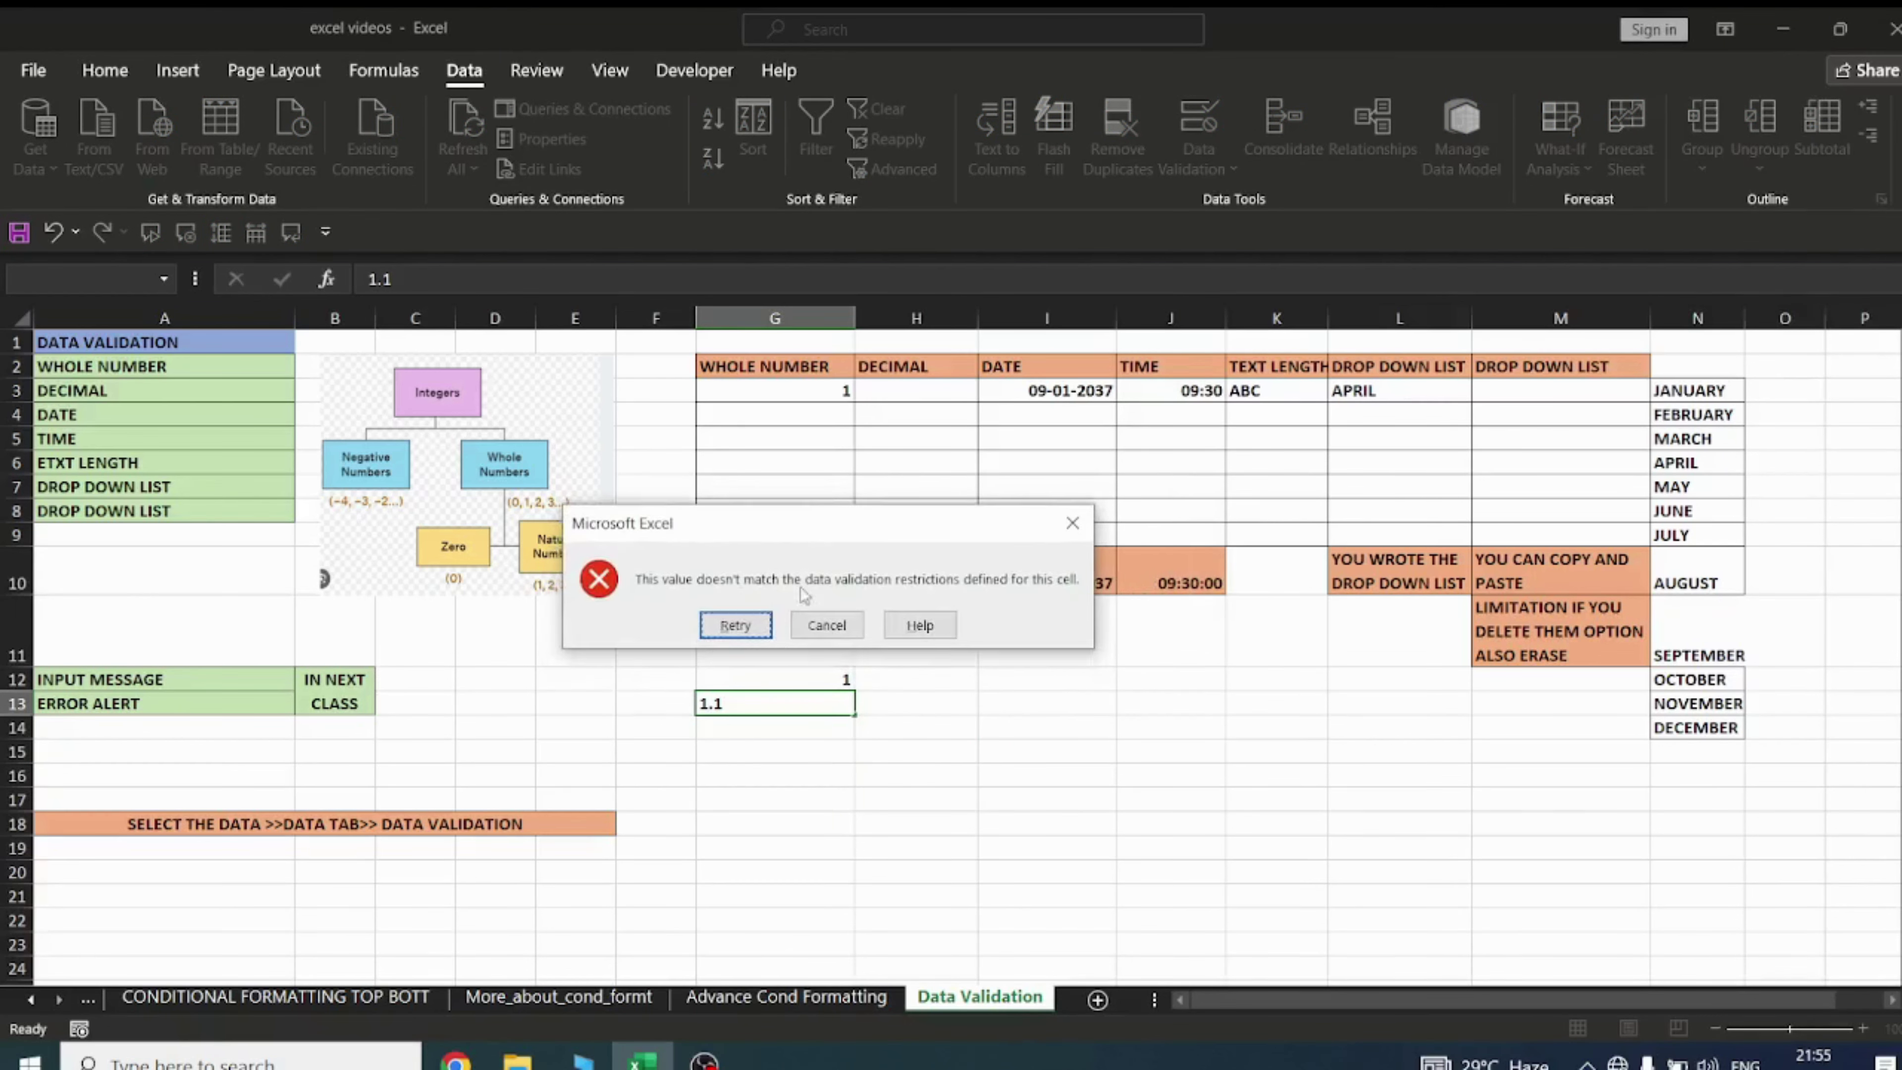
pyautogui.click(1072, 523)
# Try 5.5 in G13 and dismiss the whole-number error alert
pyautogui.click(815, 750)
pyautogui.click(818, 707)
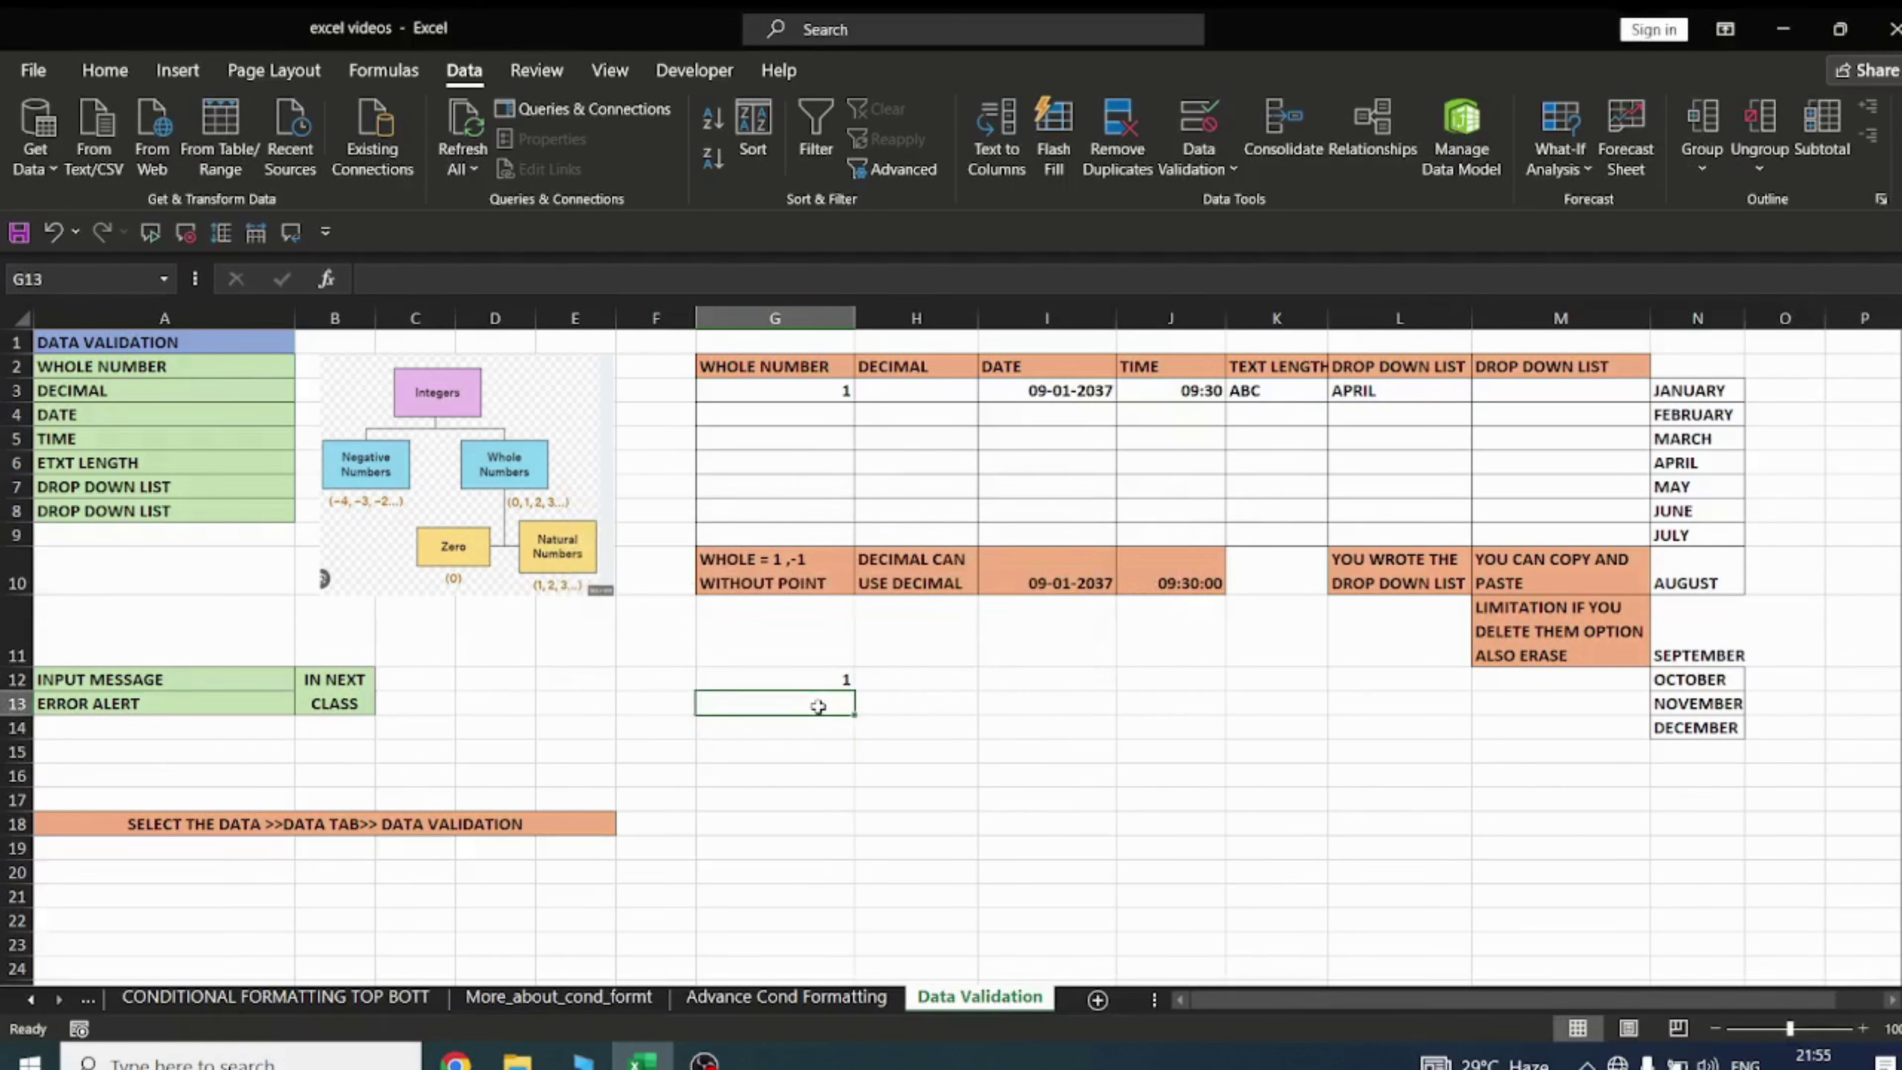
pyautogui.write('5.')
pyautogui.write('5')
pyautogui.press('Return')
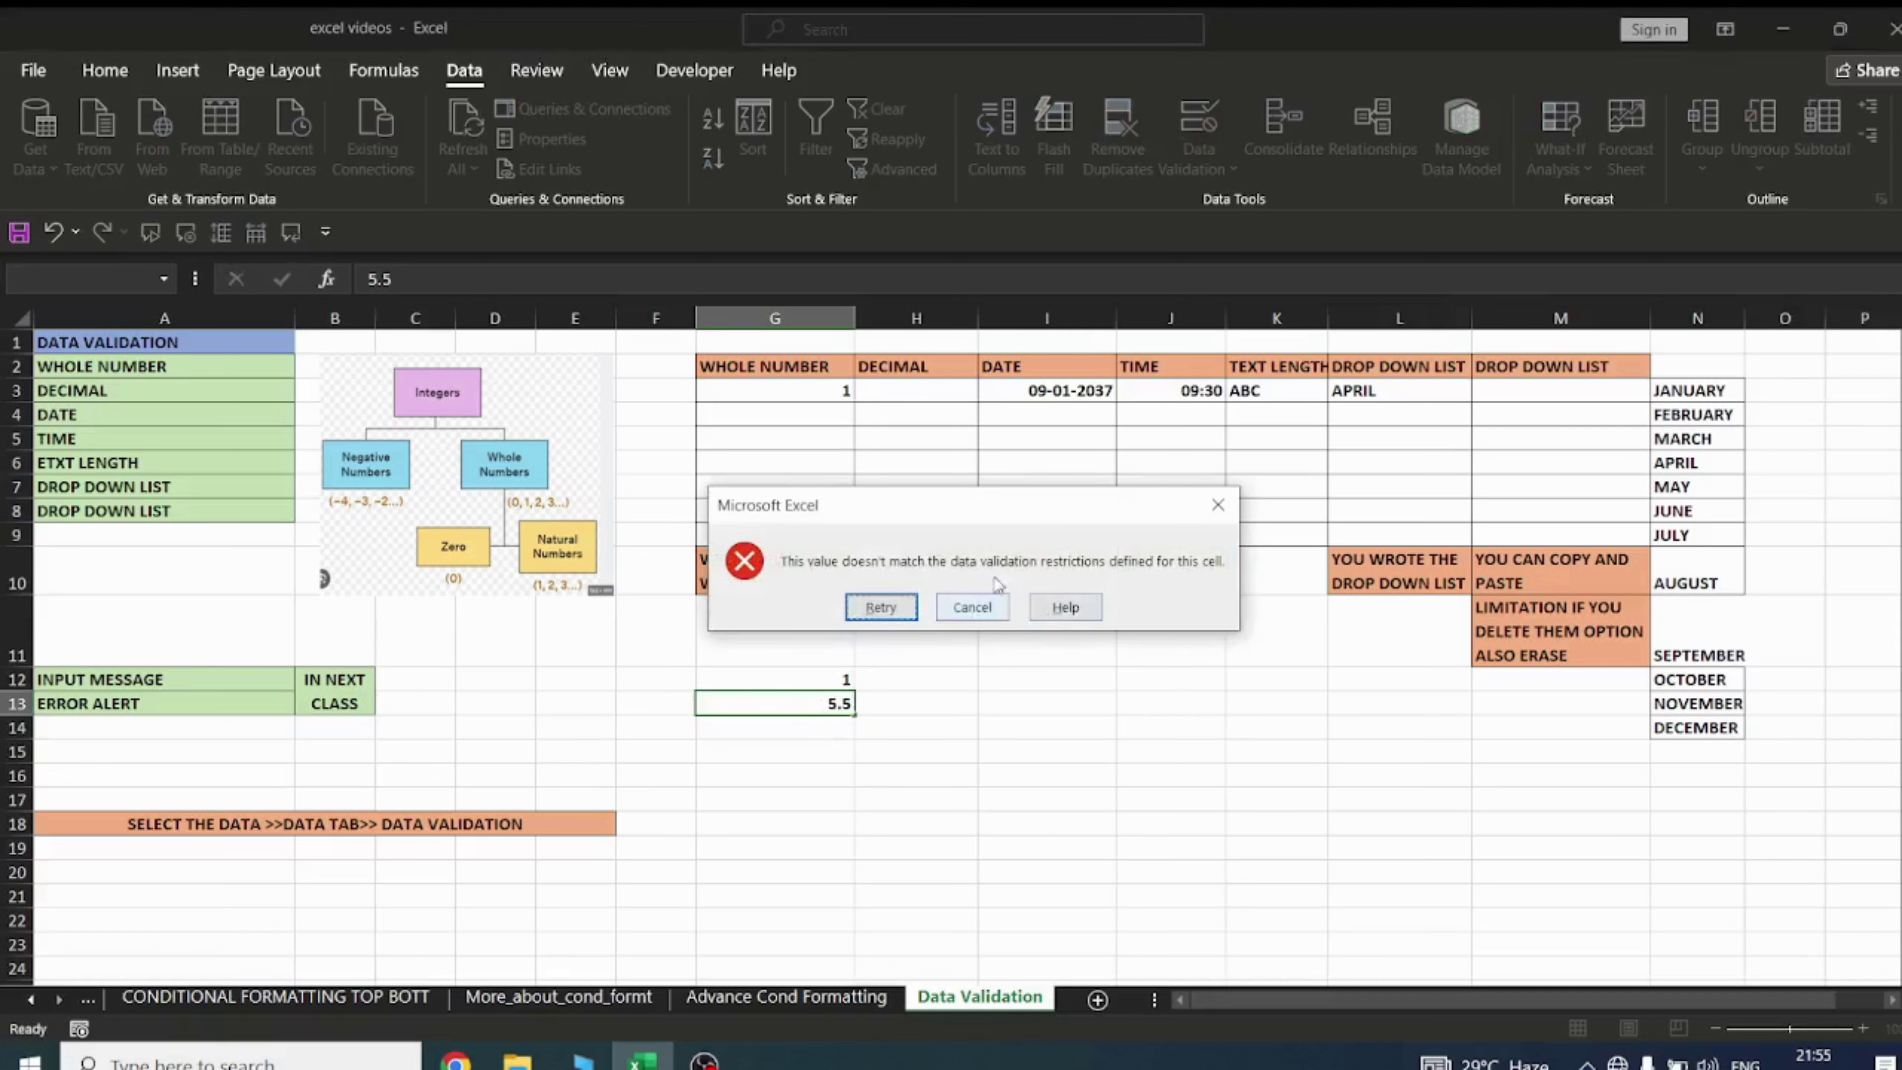
pyautogui.moveTo(993, 515); pyautogui.dragTo(628, 519)
pyautogui.click(855, 511)
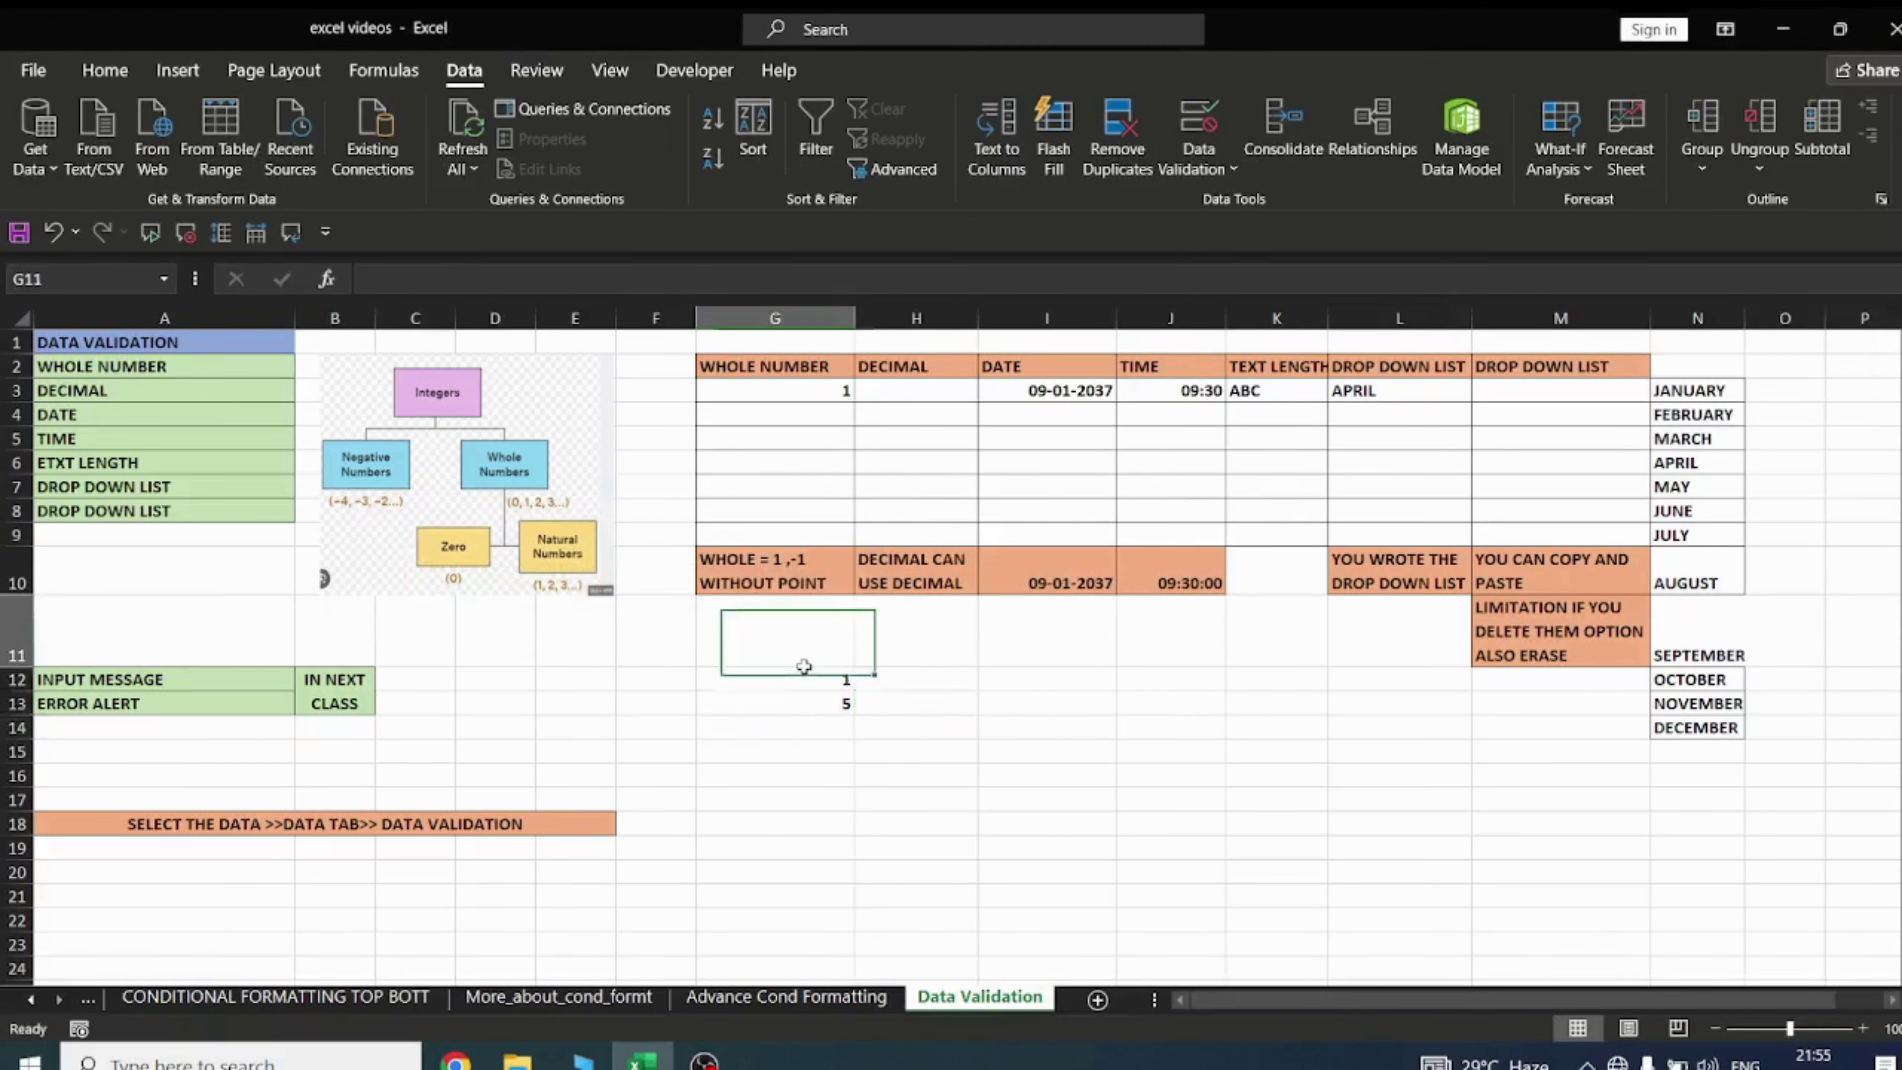
# Review the values now held in G12 and G13
pyautogui.moveTo(805, 633); pyautogui.dragTo(817, 776)
pyautogui.moveTo(816, 681); pyautogui.dragTo(814, 803)
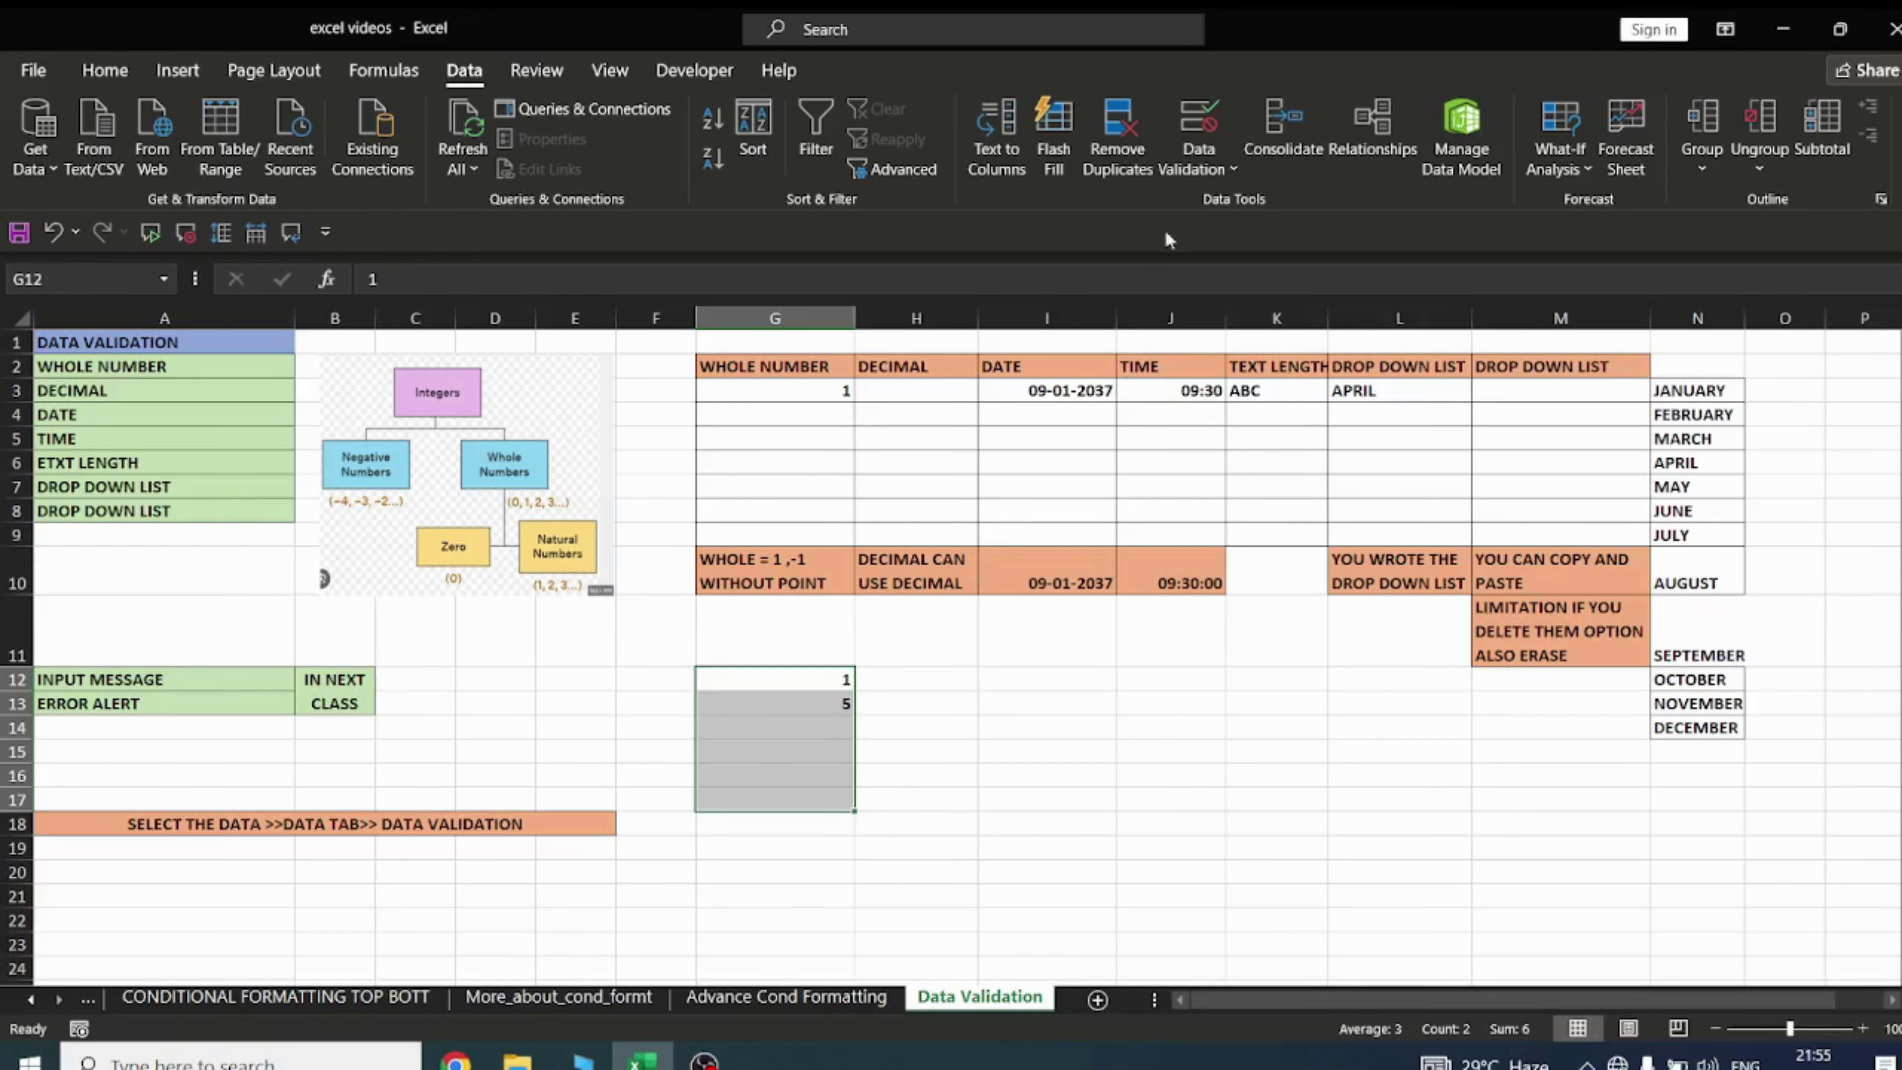
pyautogui.click(915, 727)
pyautogui.click(785, 683)
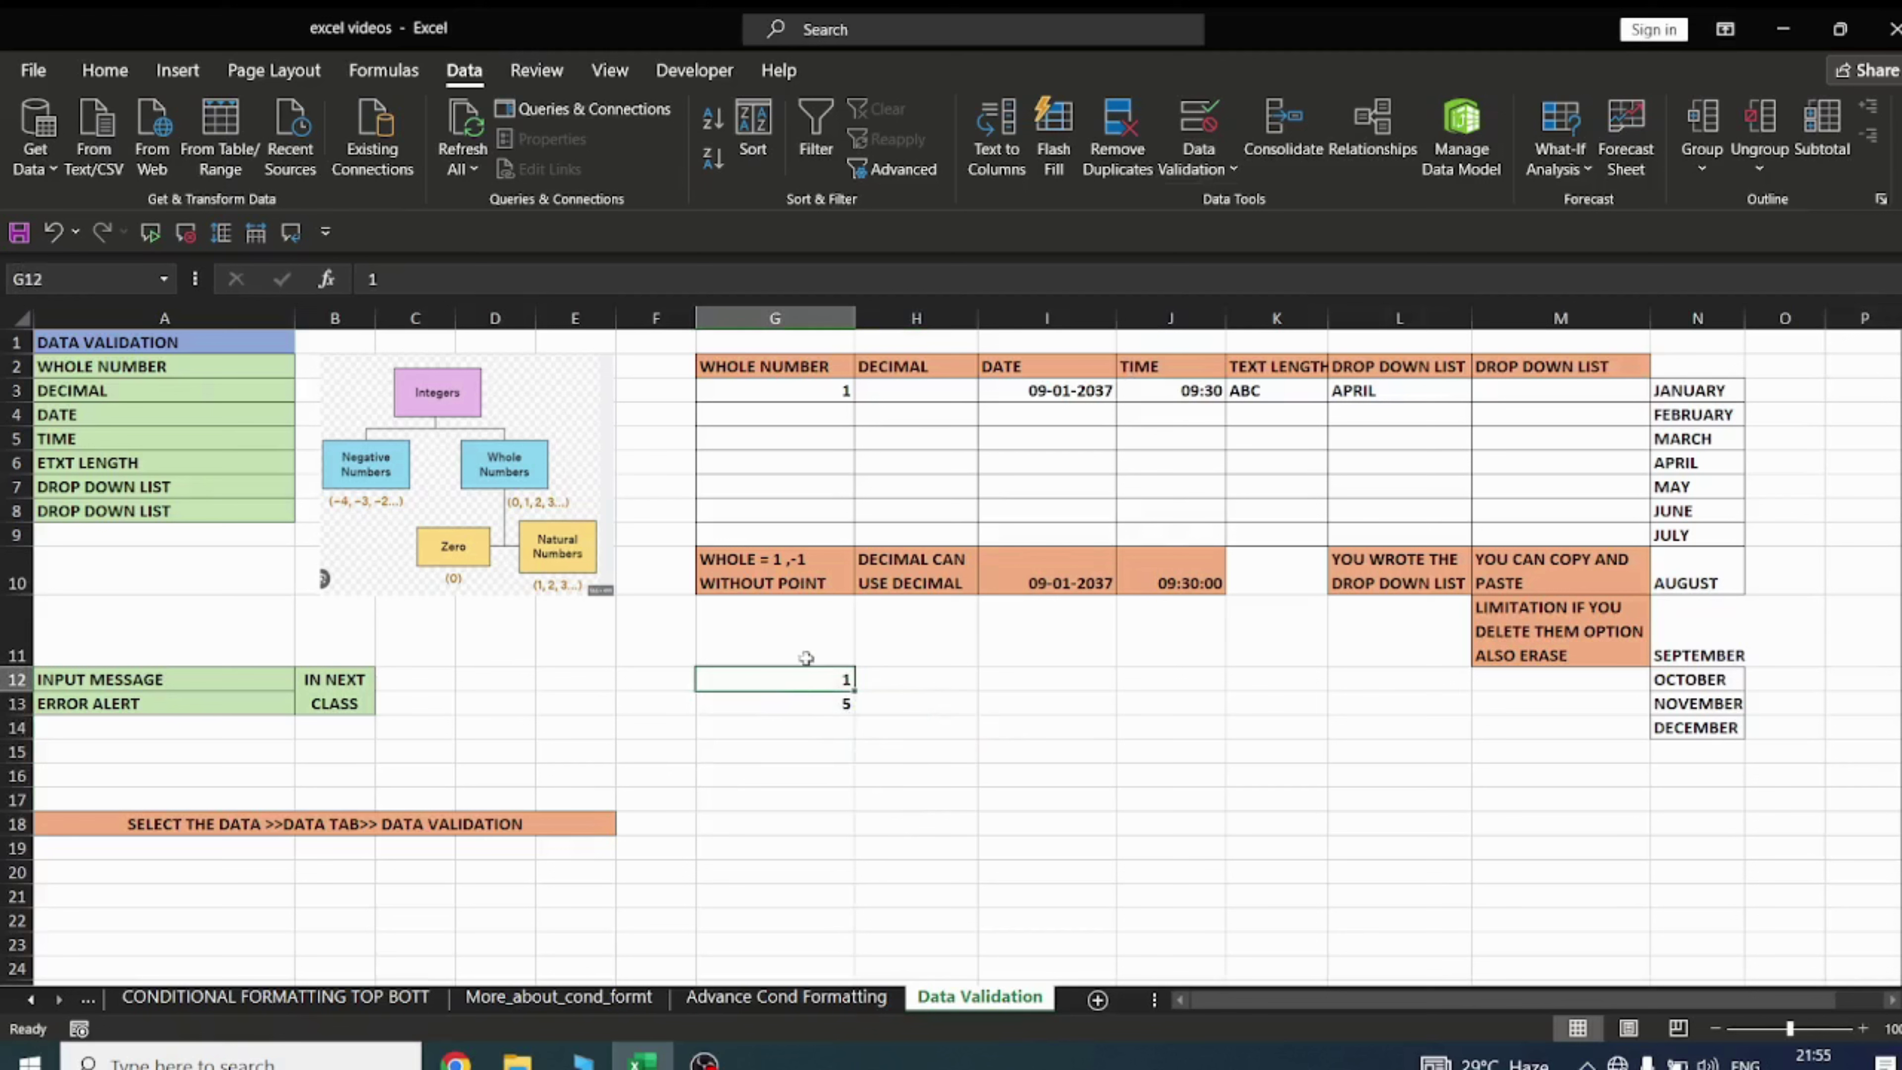
pyautogui.click(823, 696)
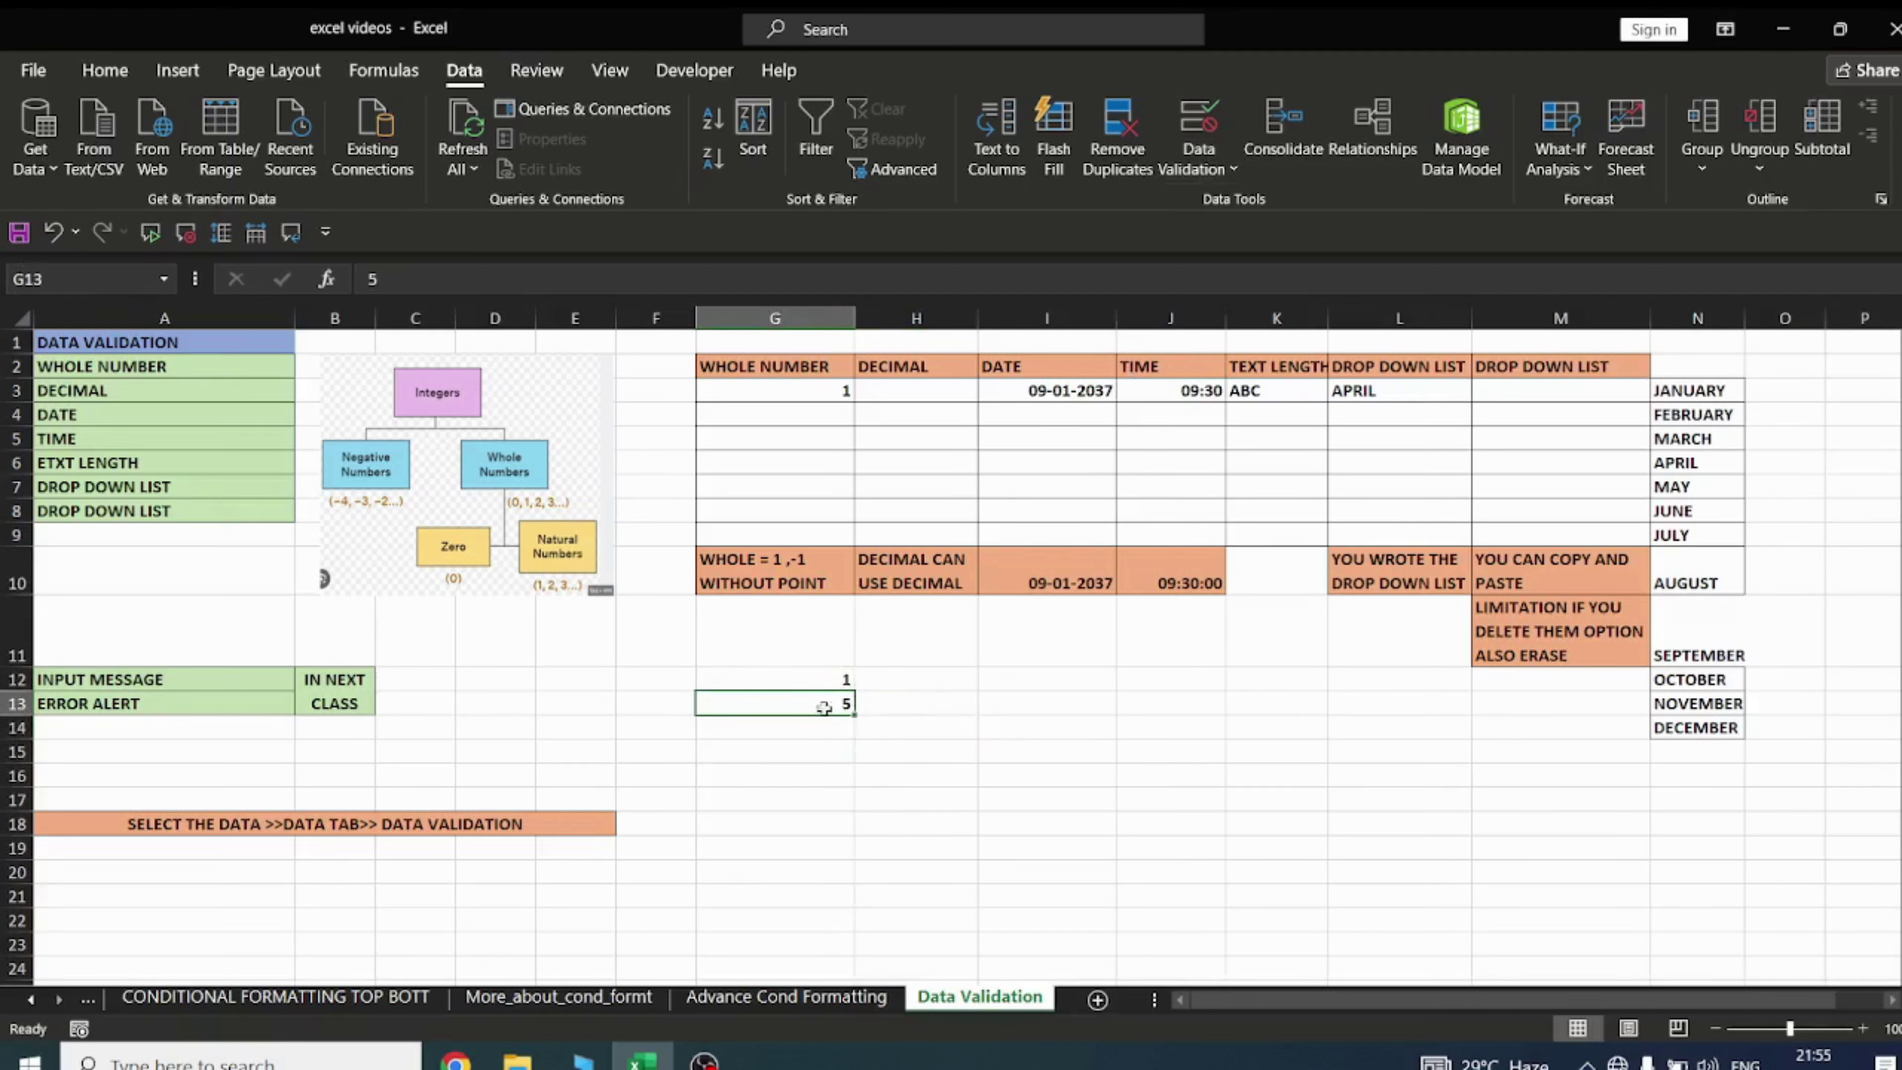
pyautogui.moveTo(824, 680); pyautogui.dragTo(817, 778)
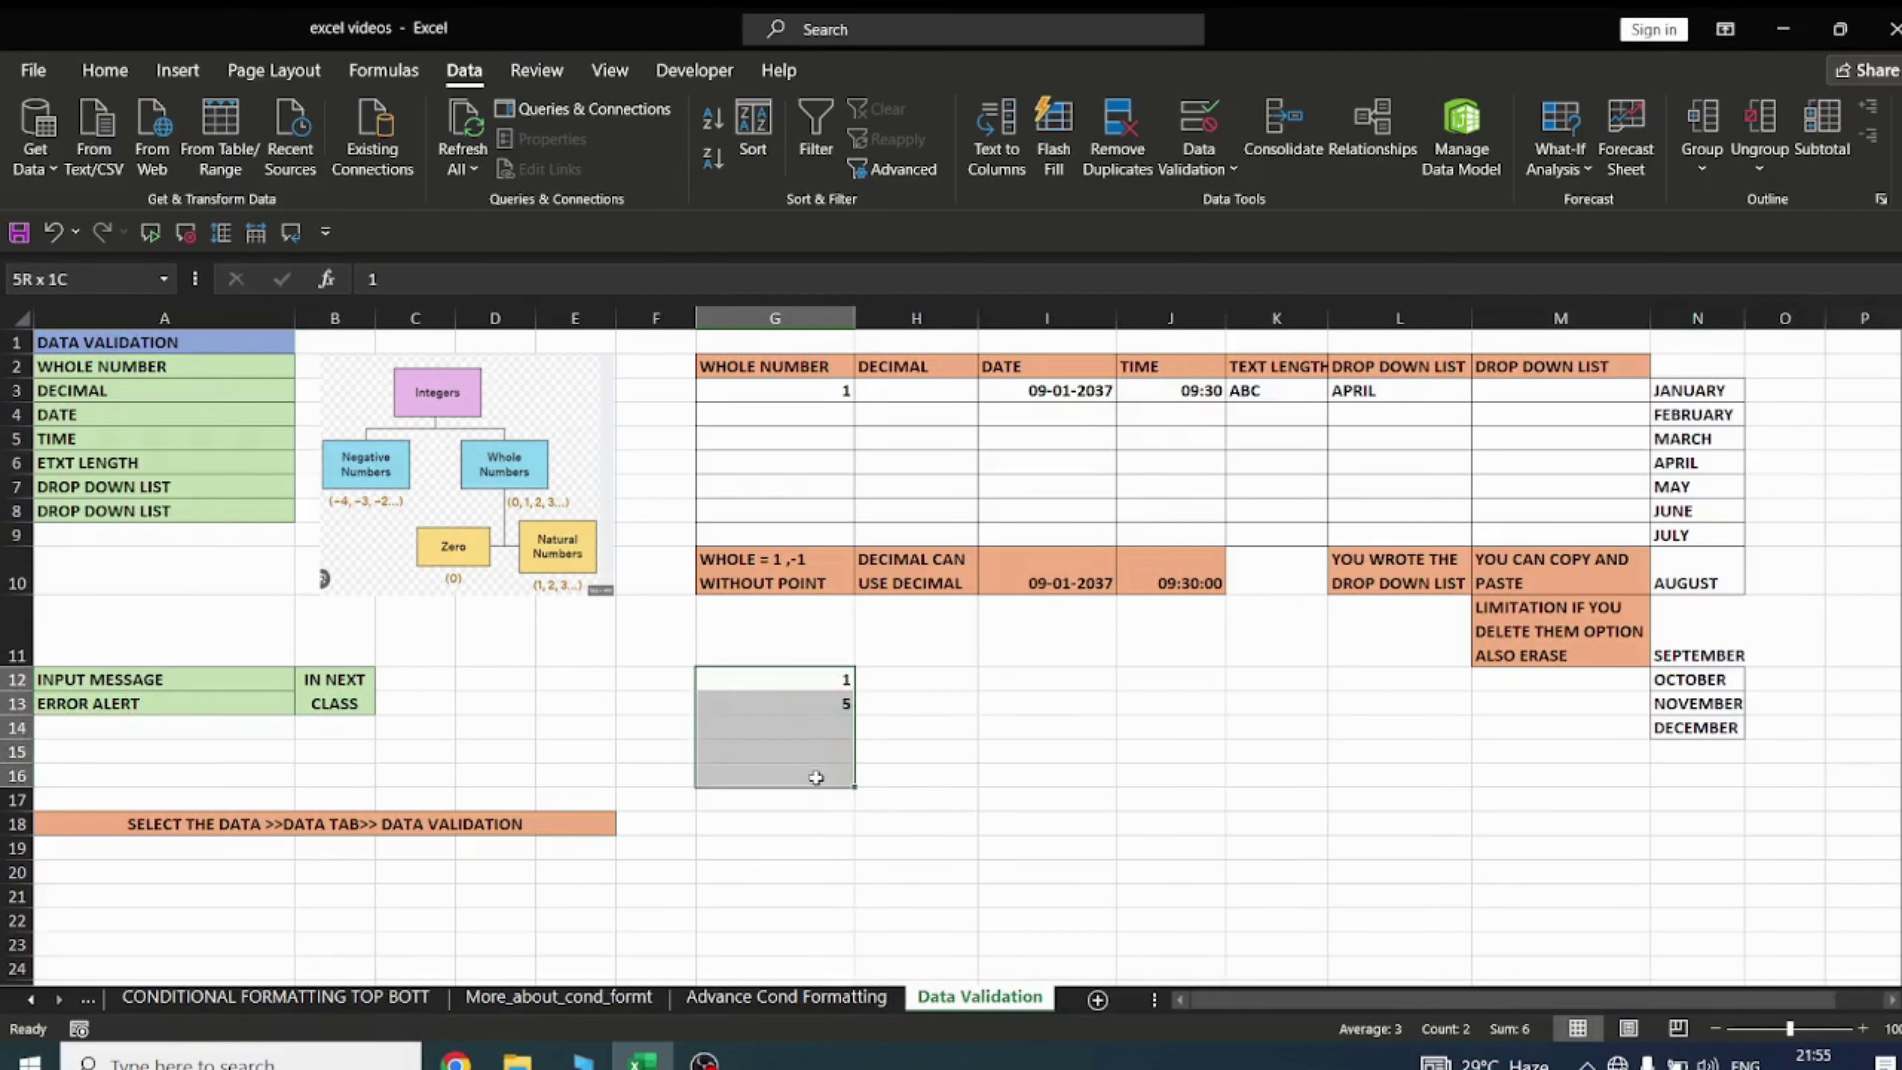
pyautogui.click(795, 682)
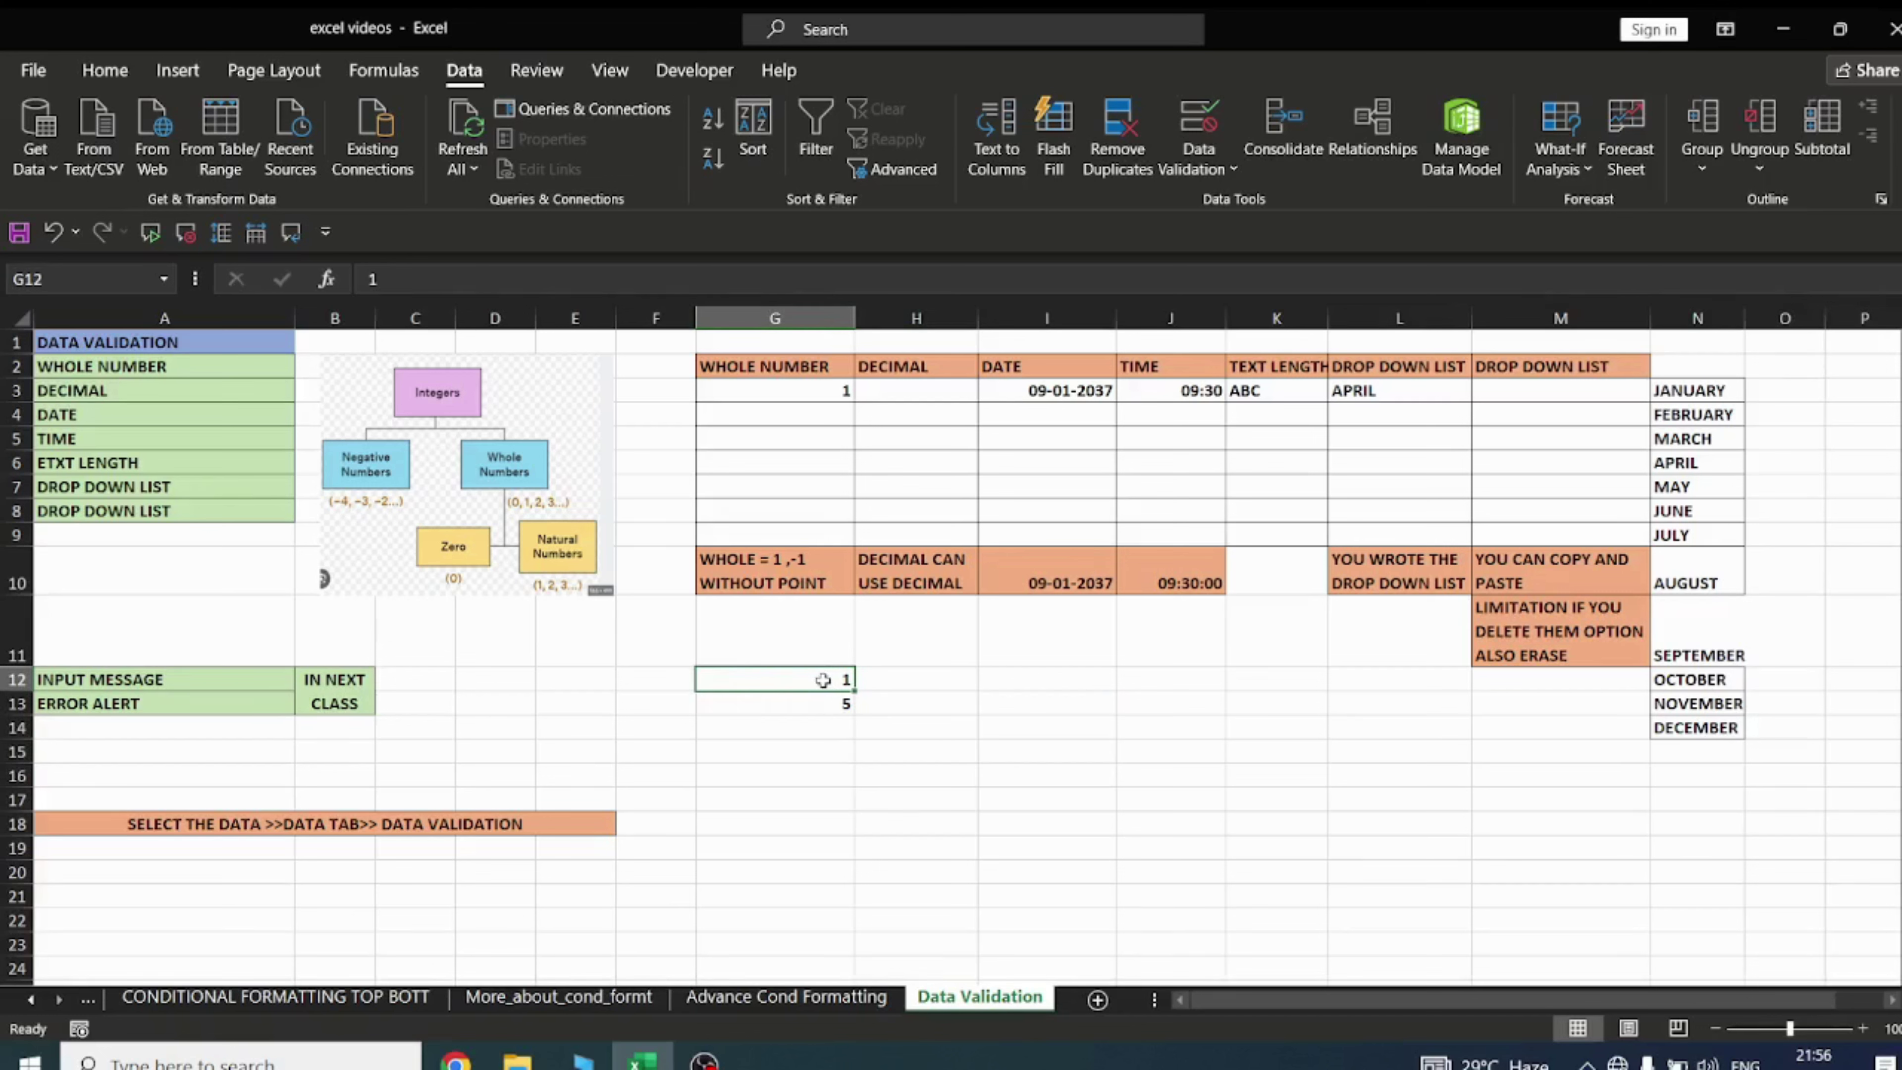
# Add an input message titled 'whole number' reading 'between 1 to 5' to G12:G18
pyautogui.click(1198, 168)
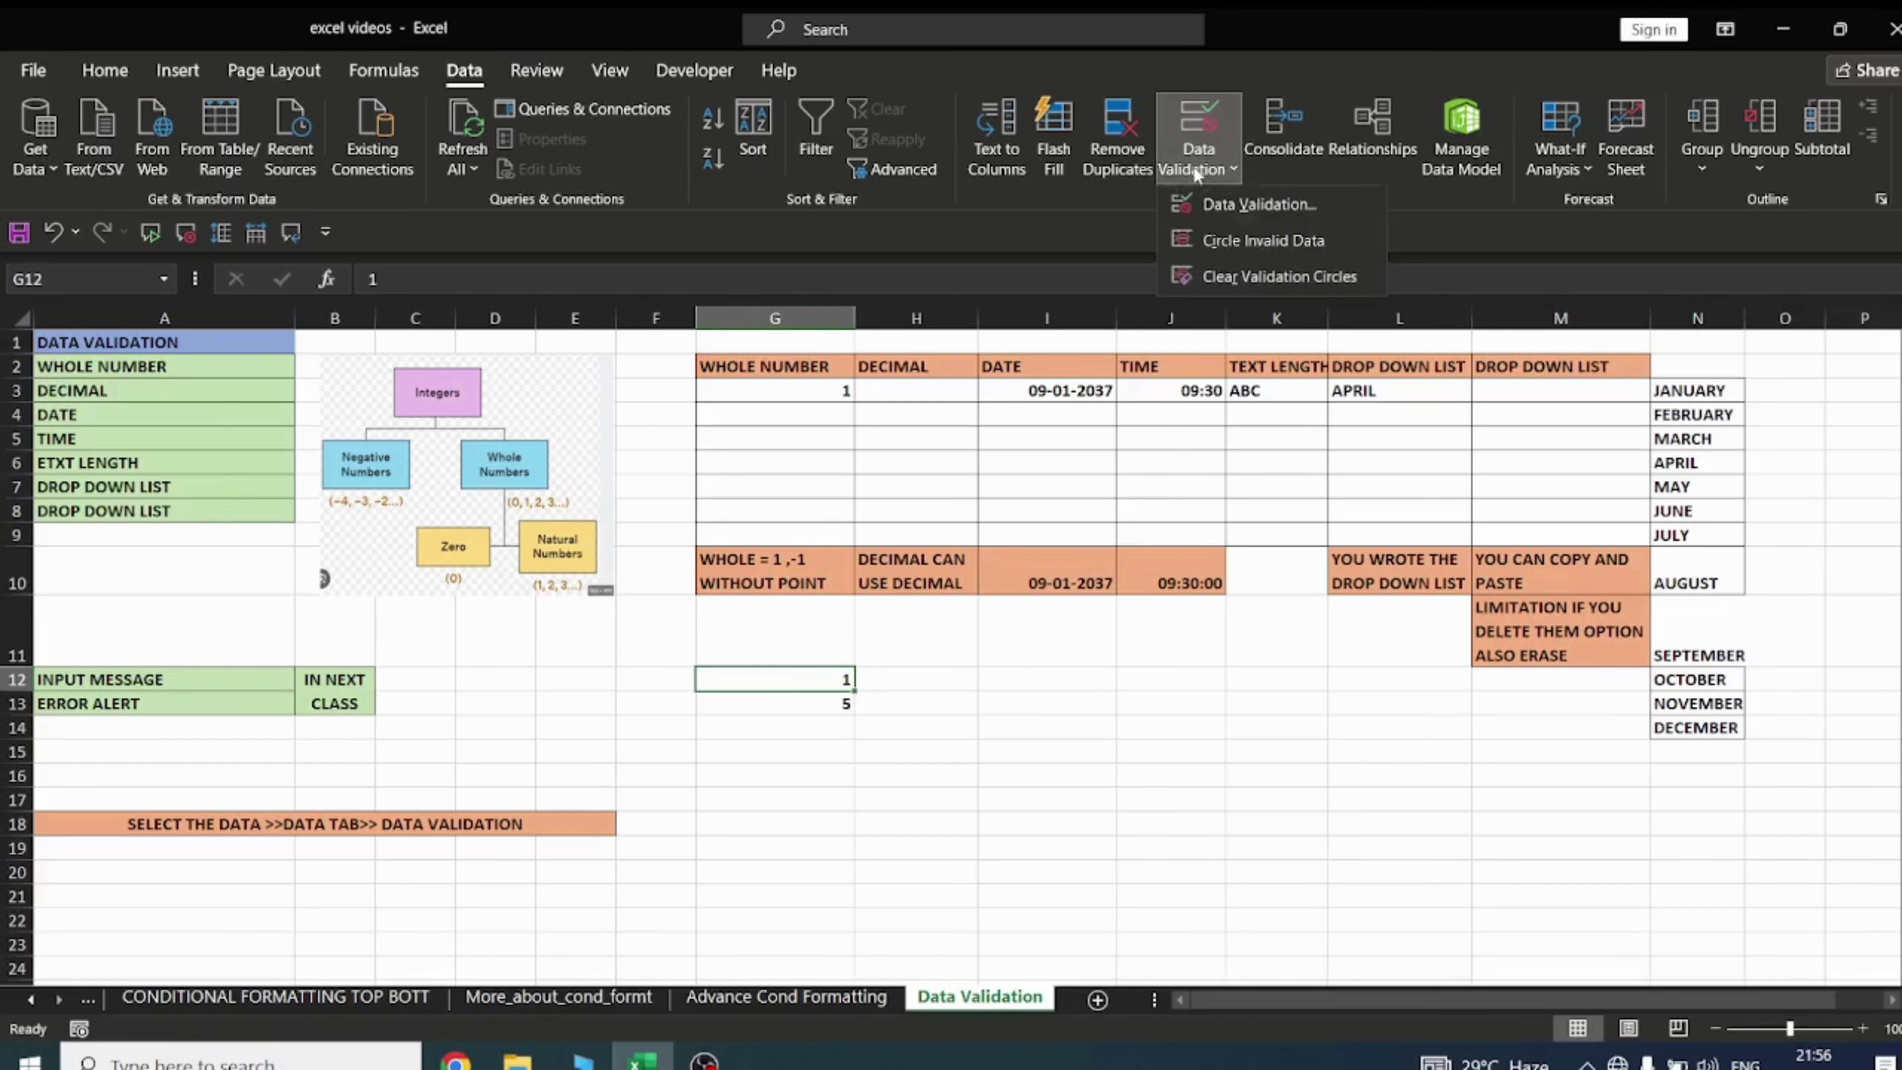
pyautogui.click(1235, 200)
pyautogui.moveTo(760, 682); pyautogui.dragTo(776, 824)
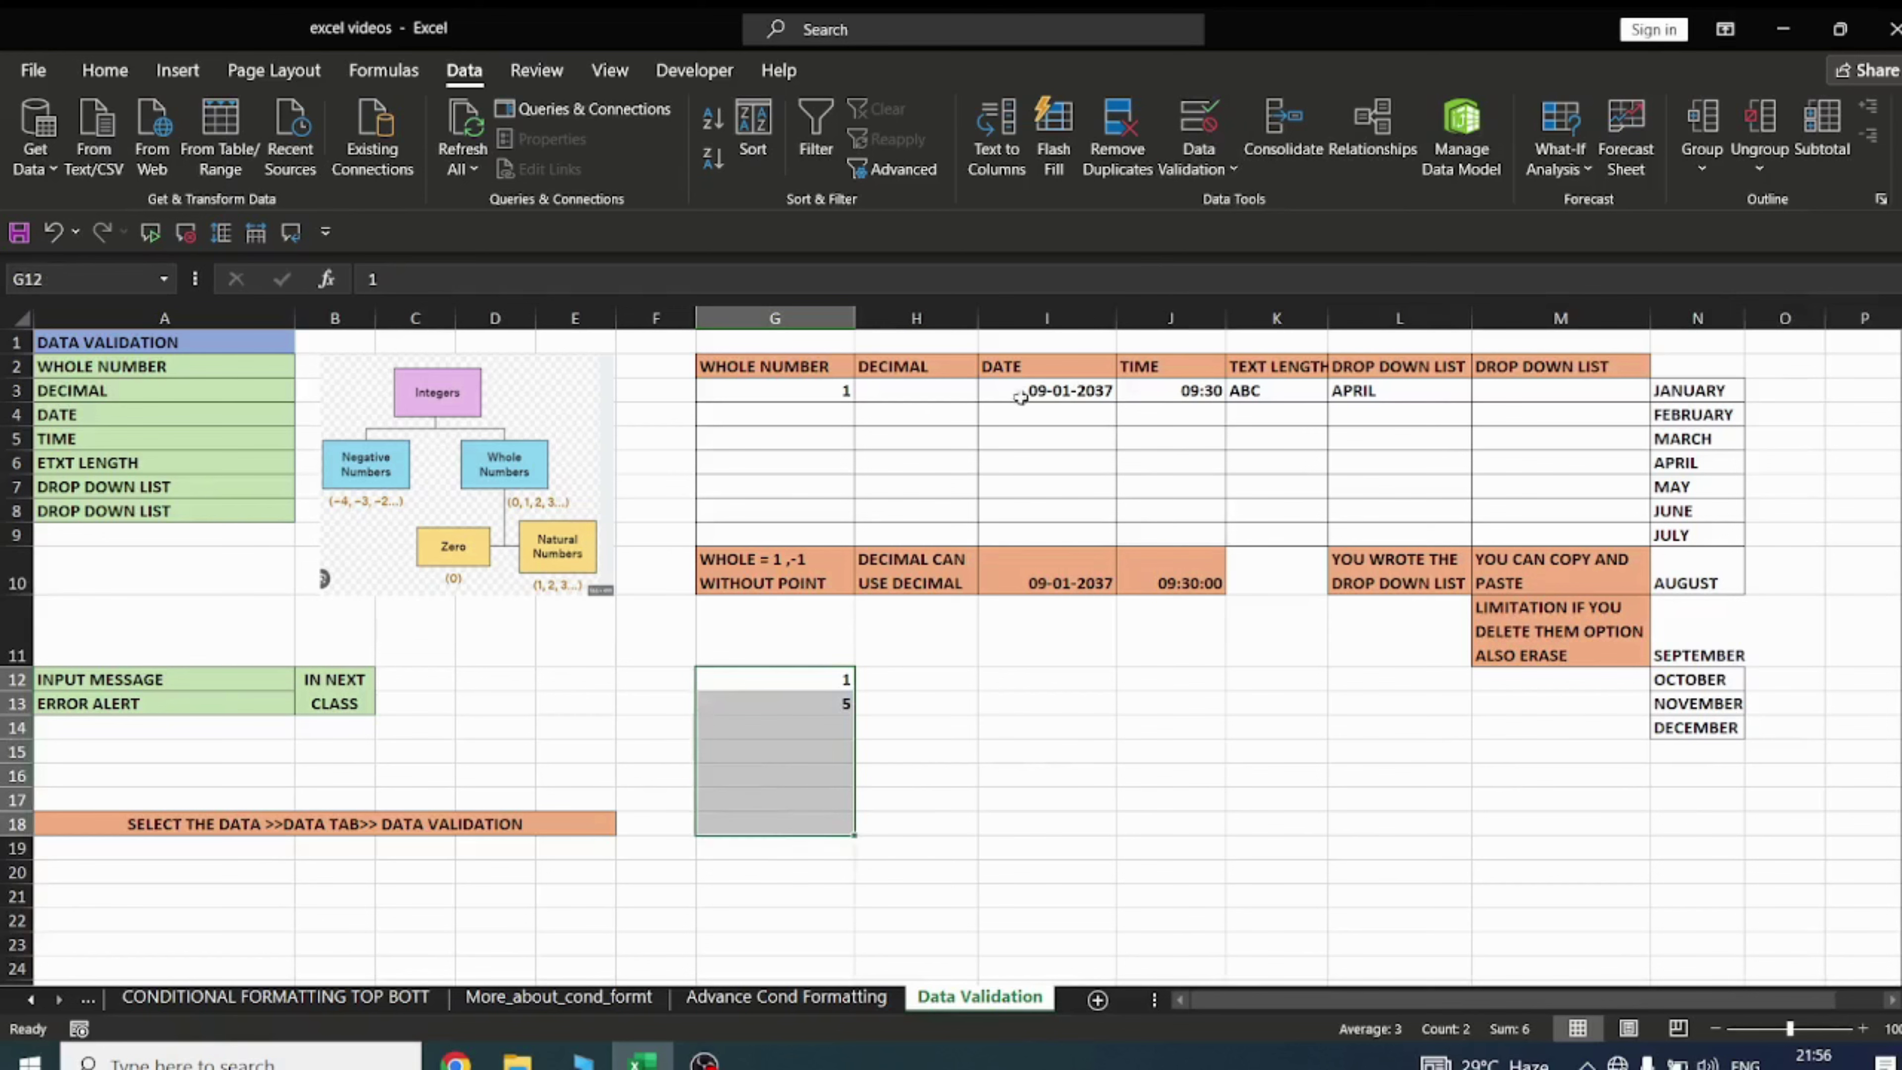
pyautogui.click(1202, 124)
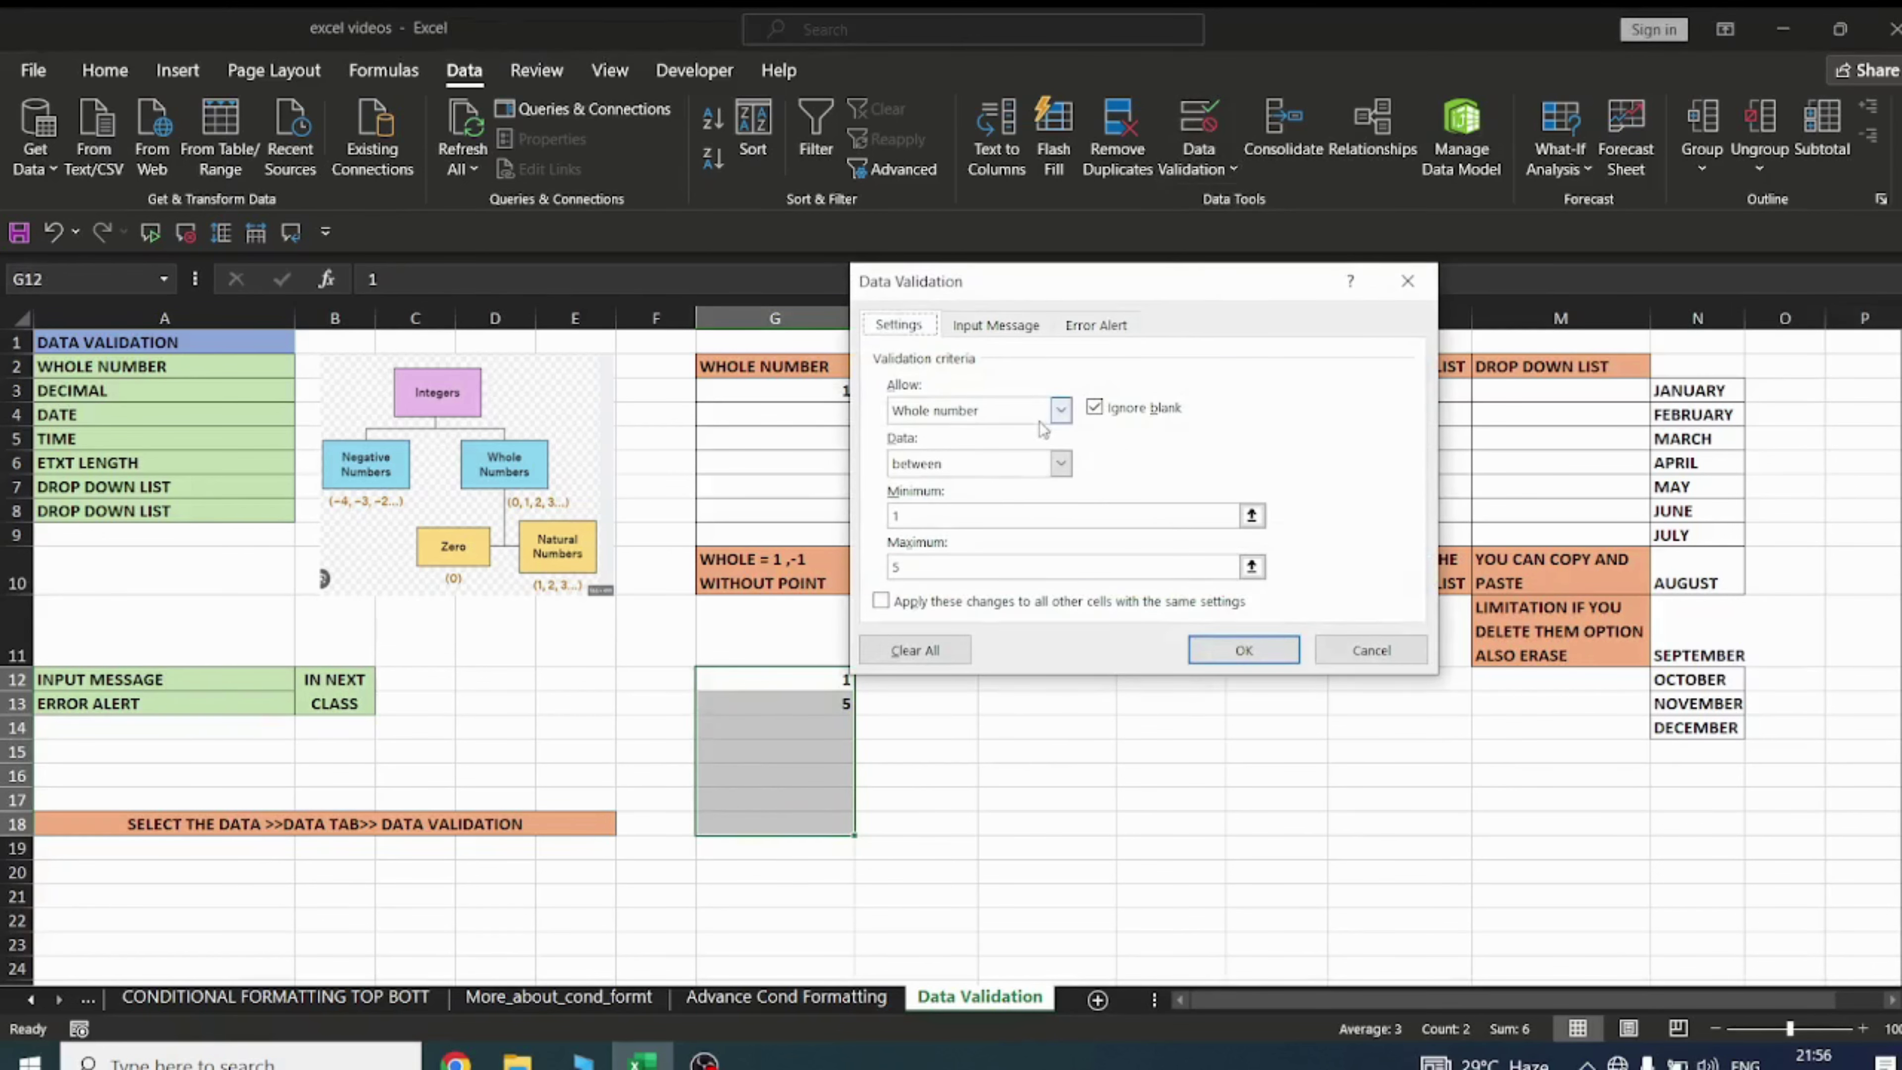
pyautogui.click(1018, 330)
pyautogui.write('between 1 to 5')
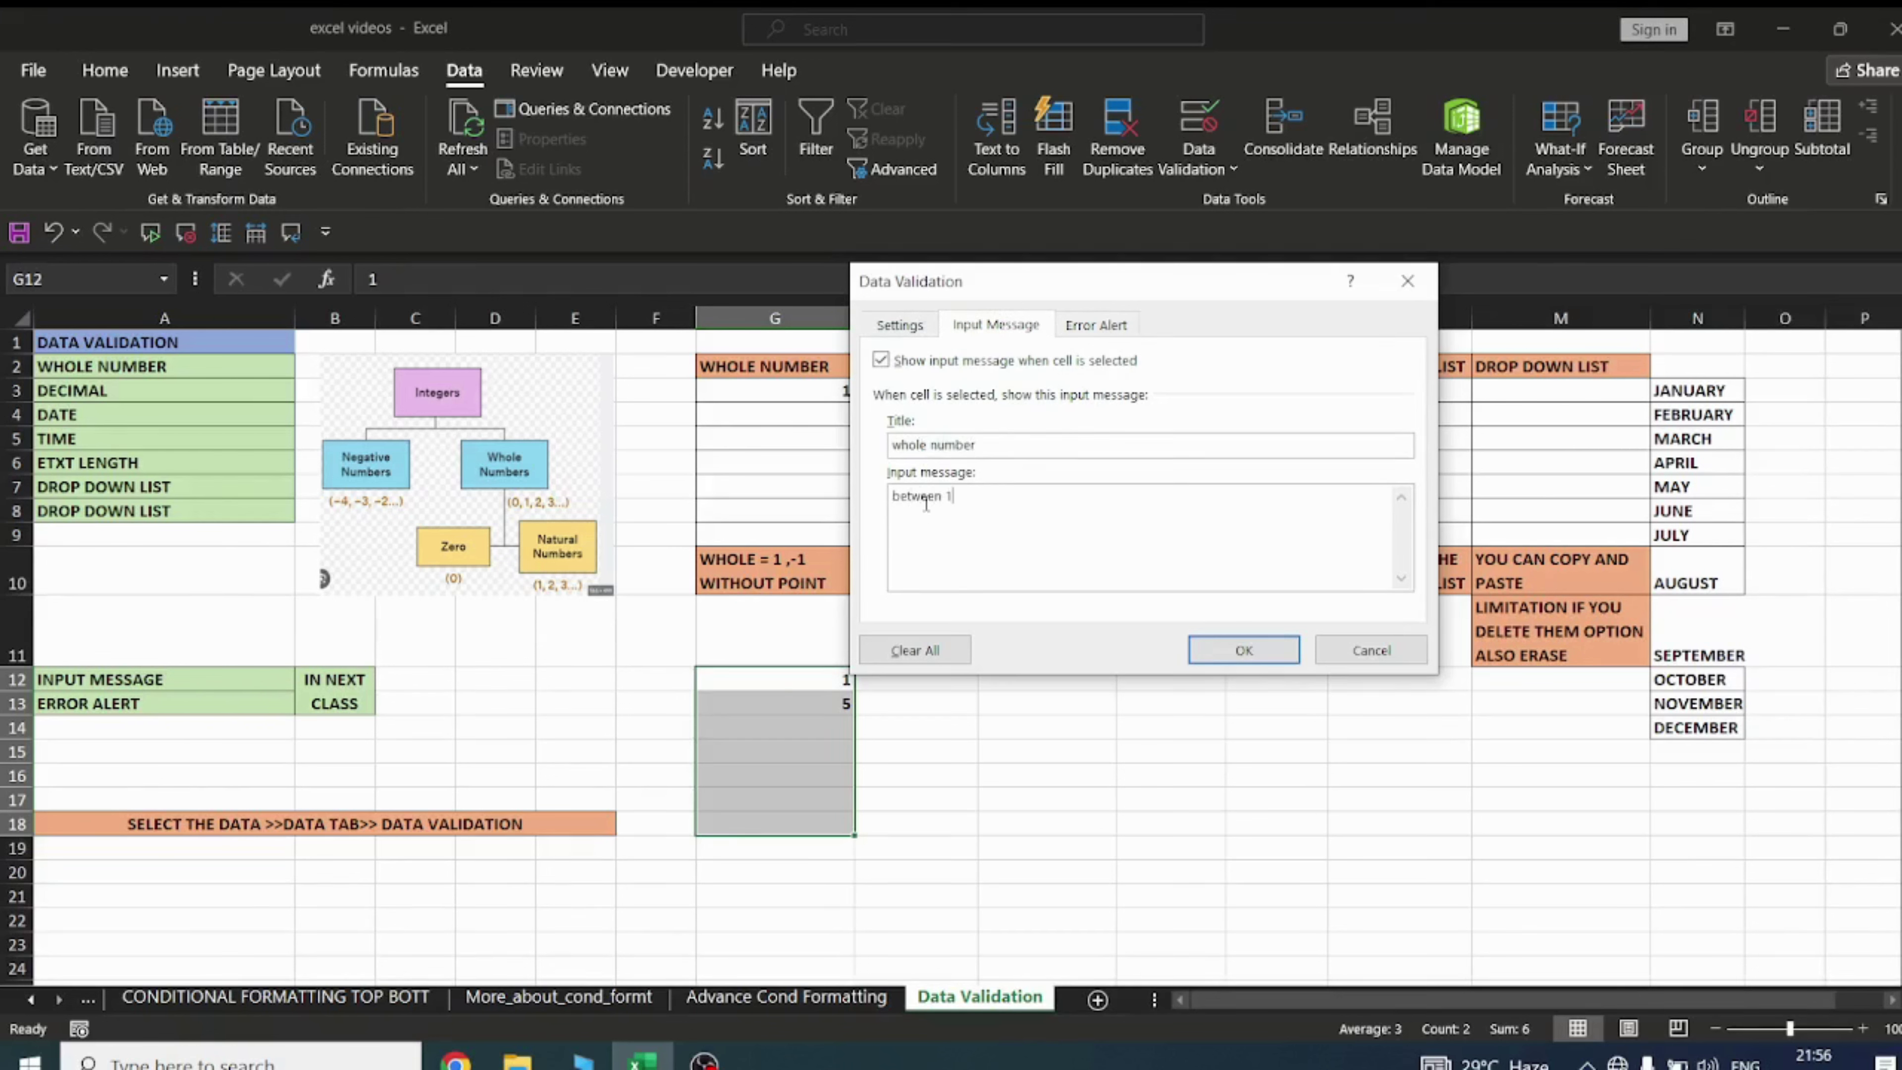
pyautogui.click(1265, 651)
pyautogui.click(955, 775)
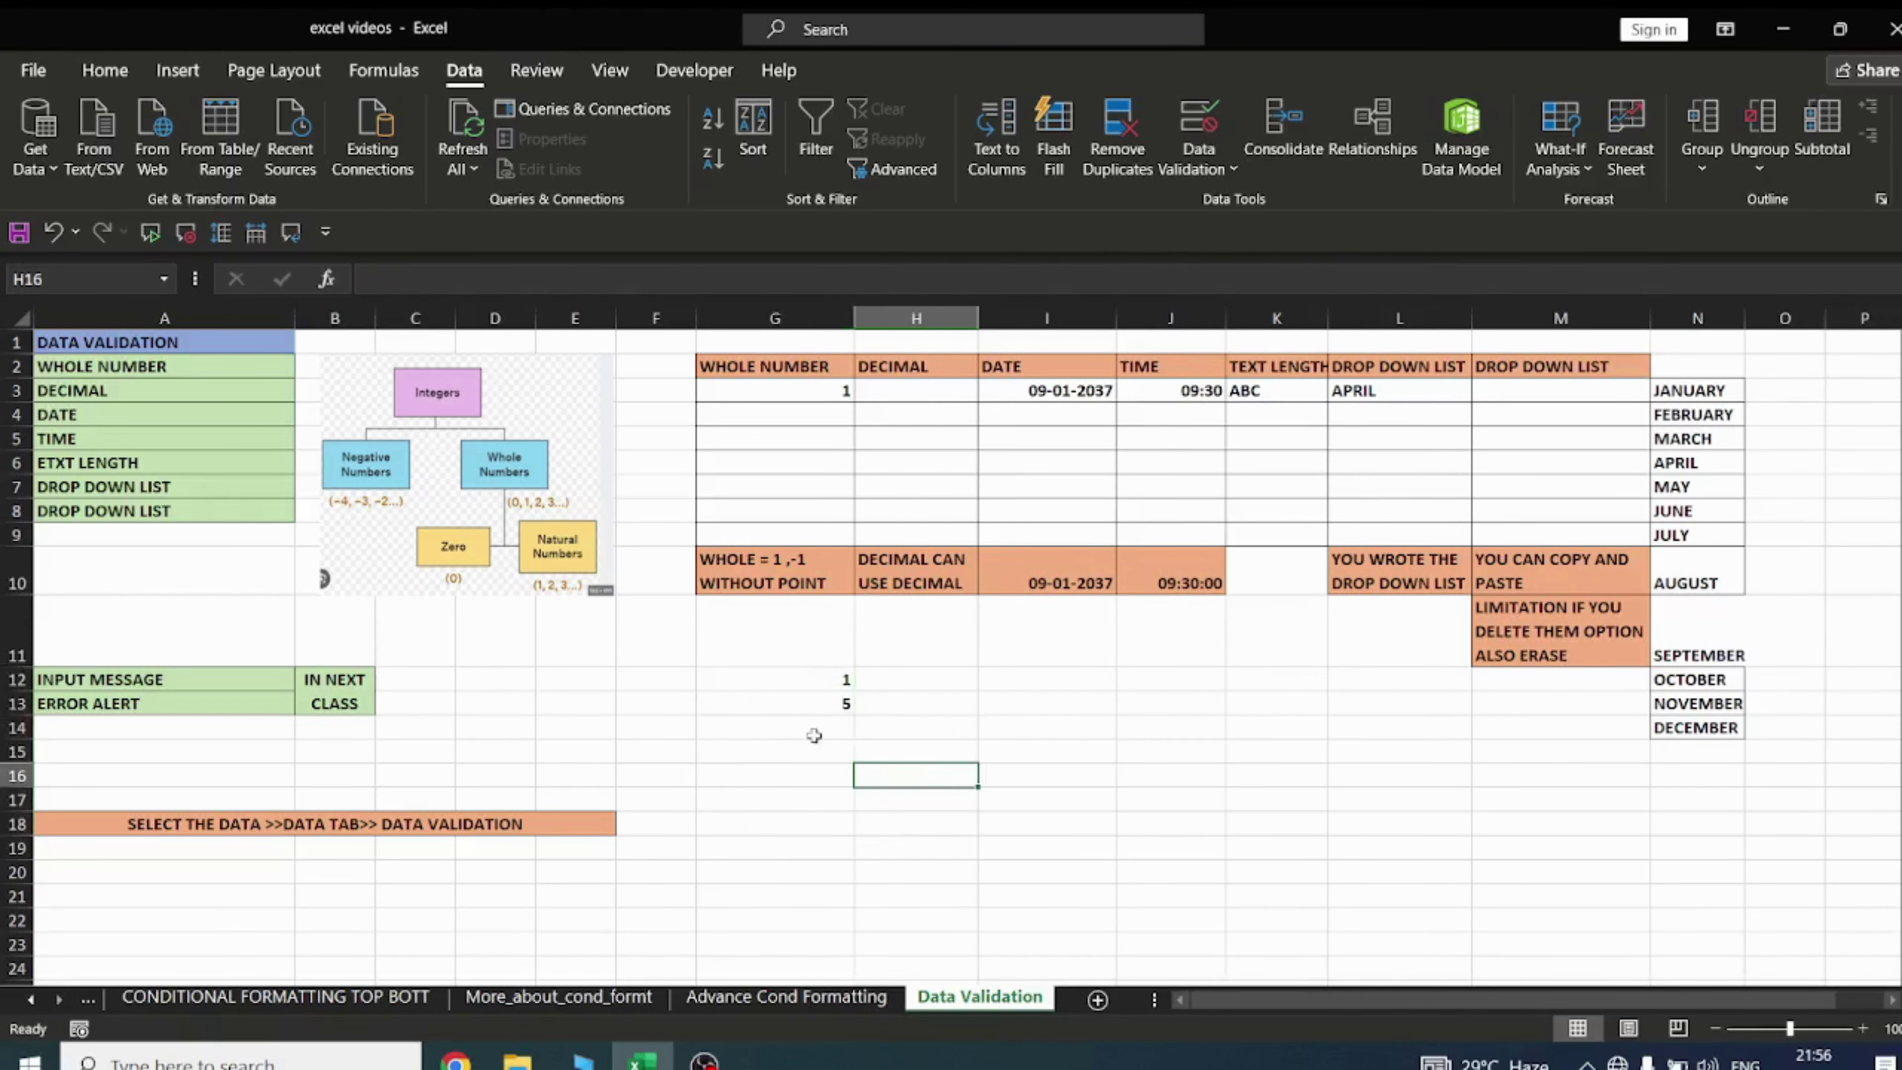
pyautogui.click(783, 705)
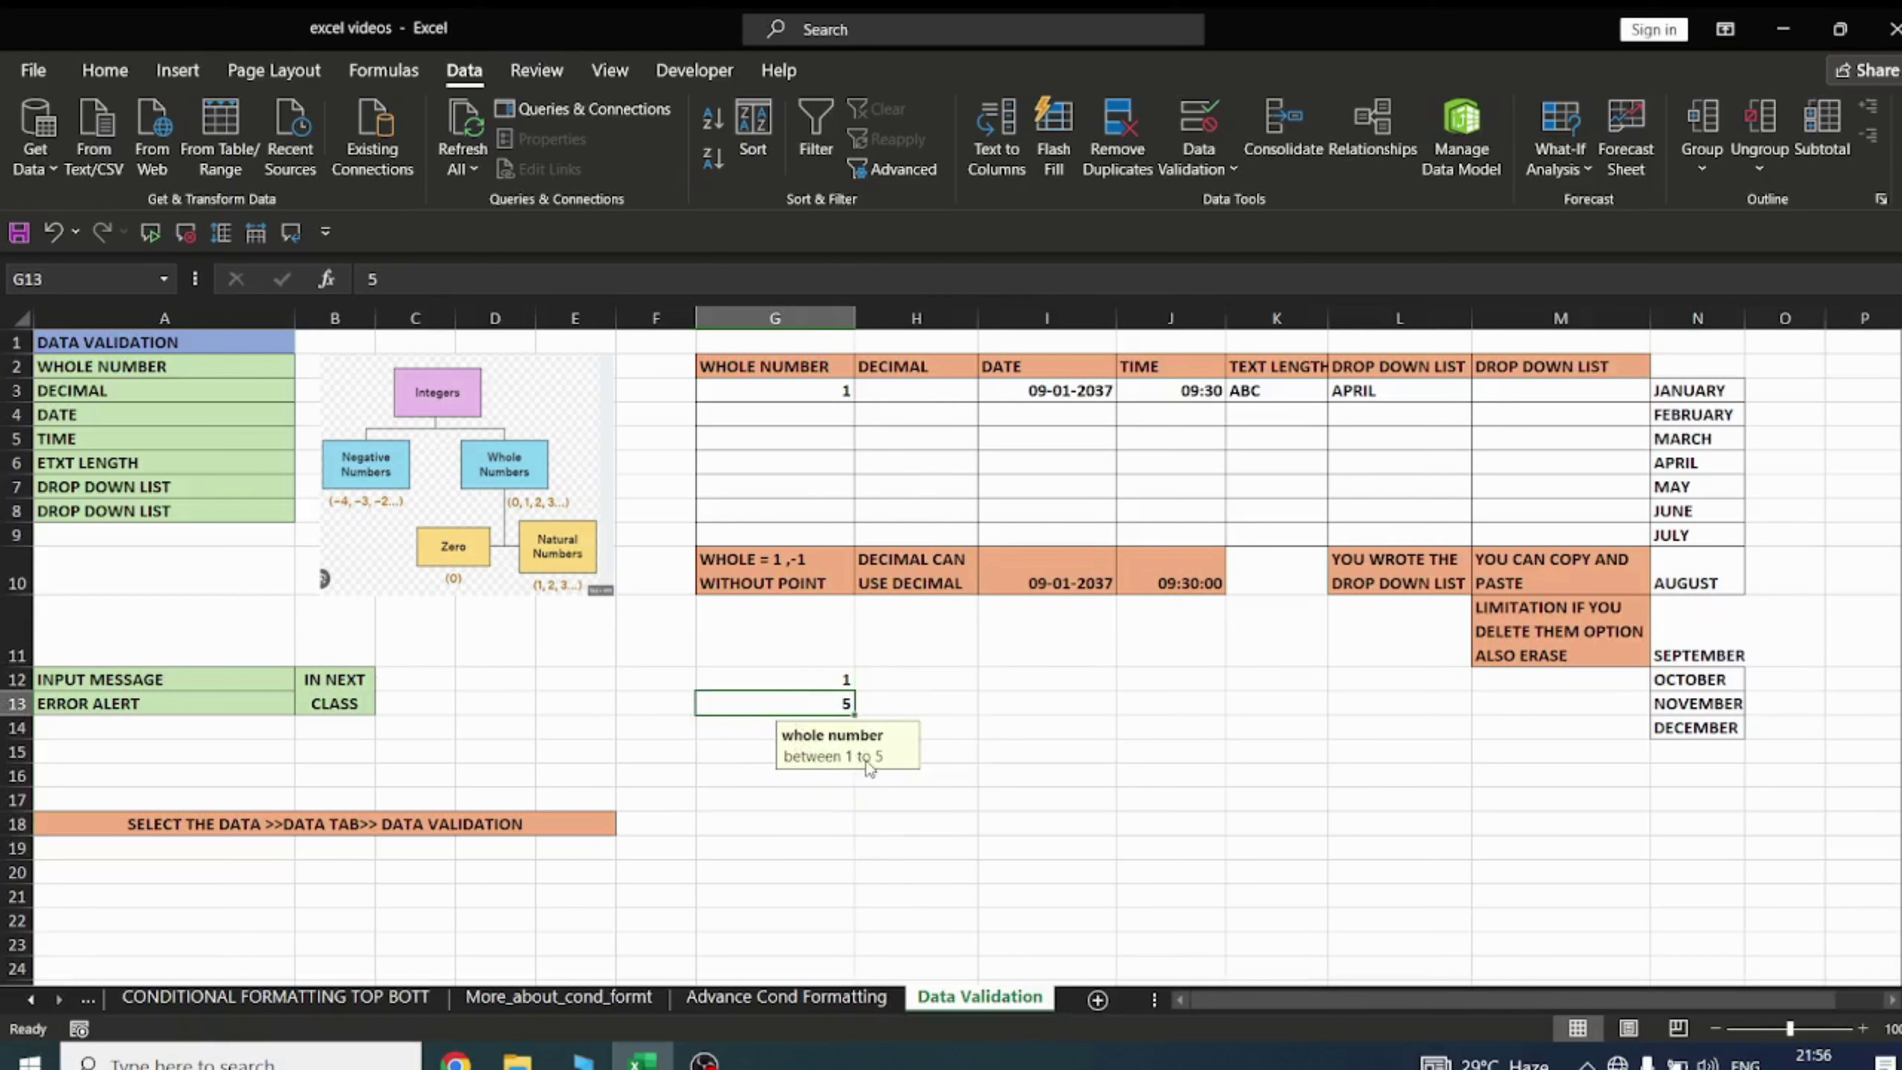
# Check that the whole number input message appears on G14 and G15
pyautogui.click(749, 734)
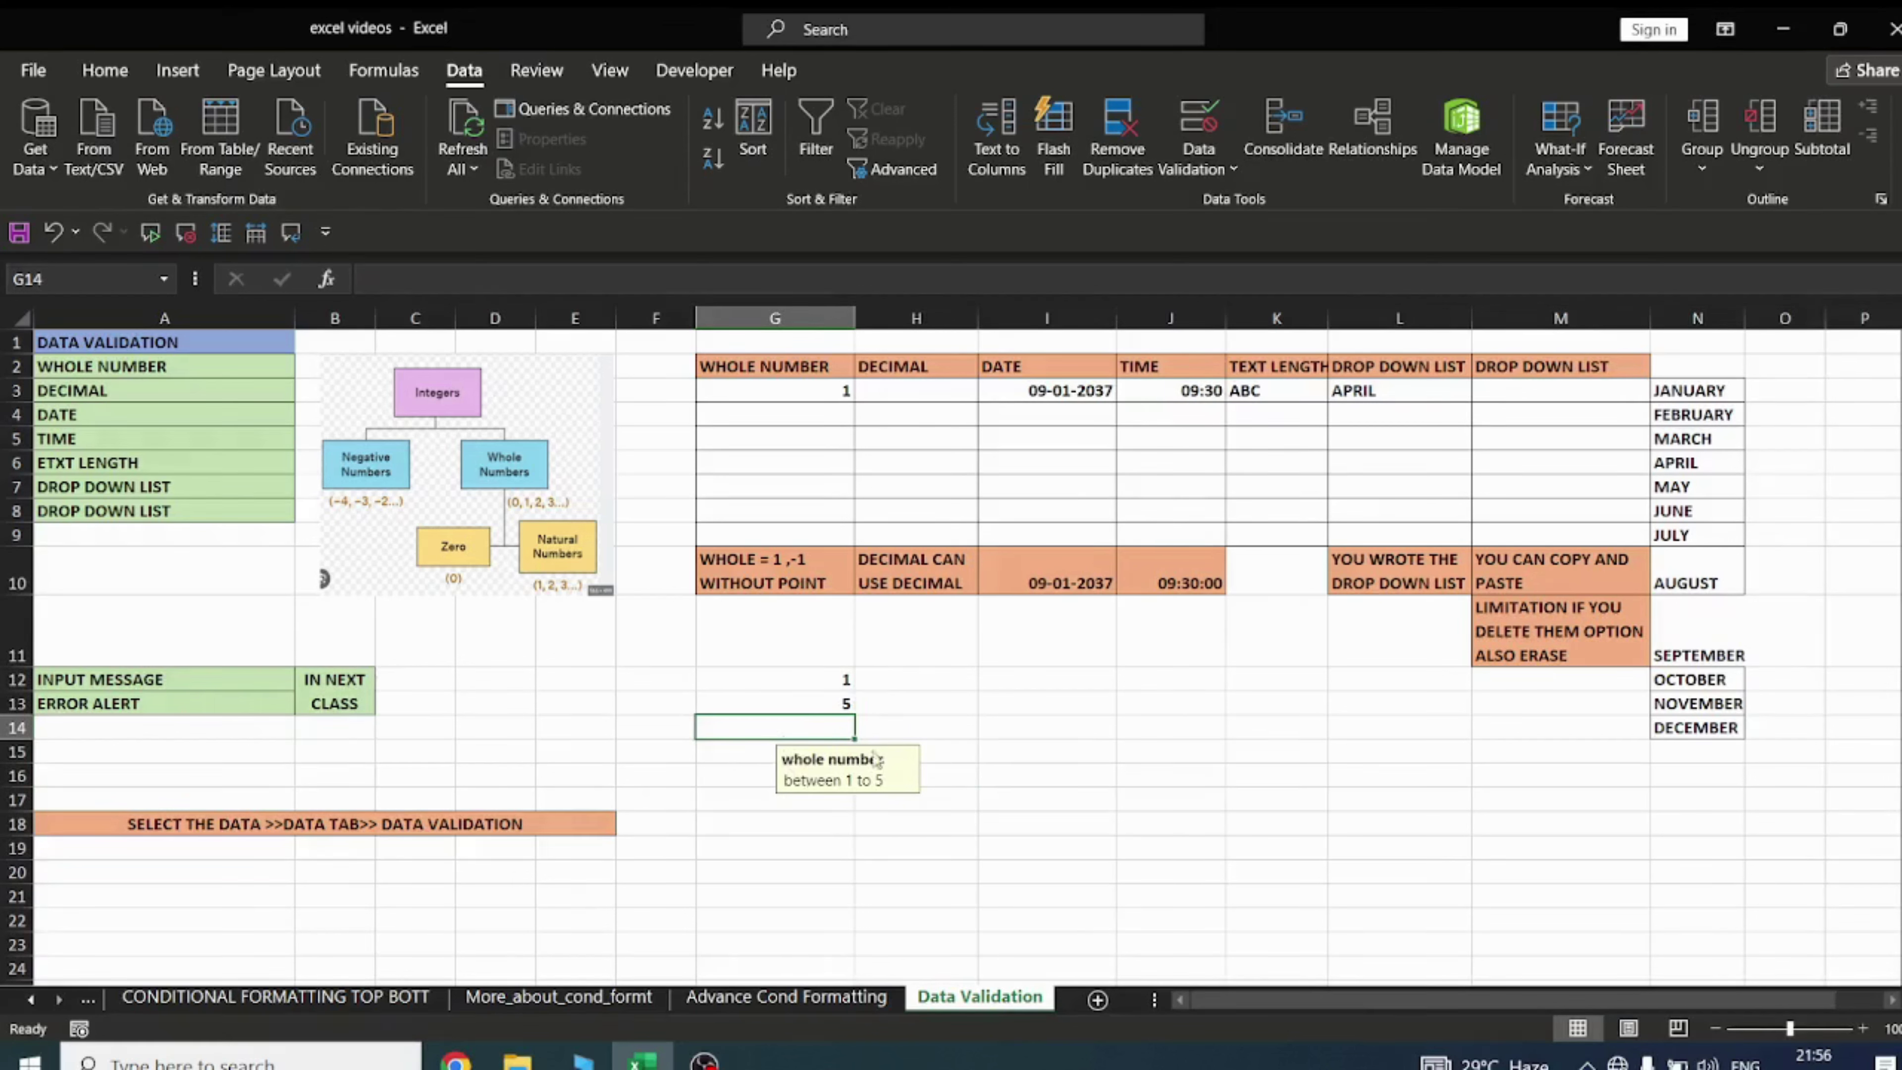
pyautogui.click(711, 753)
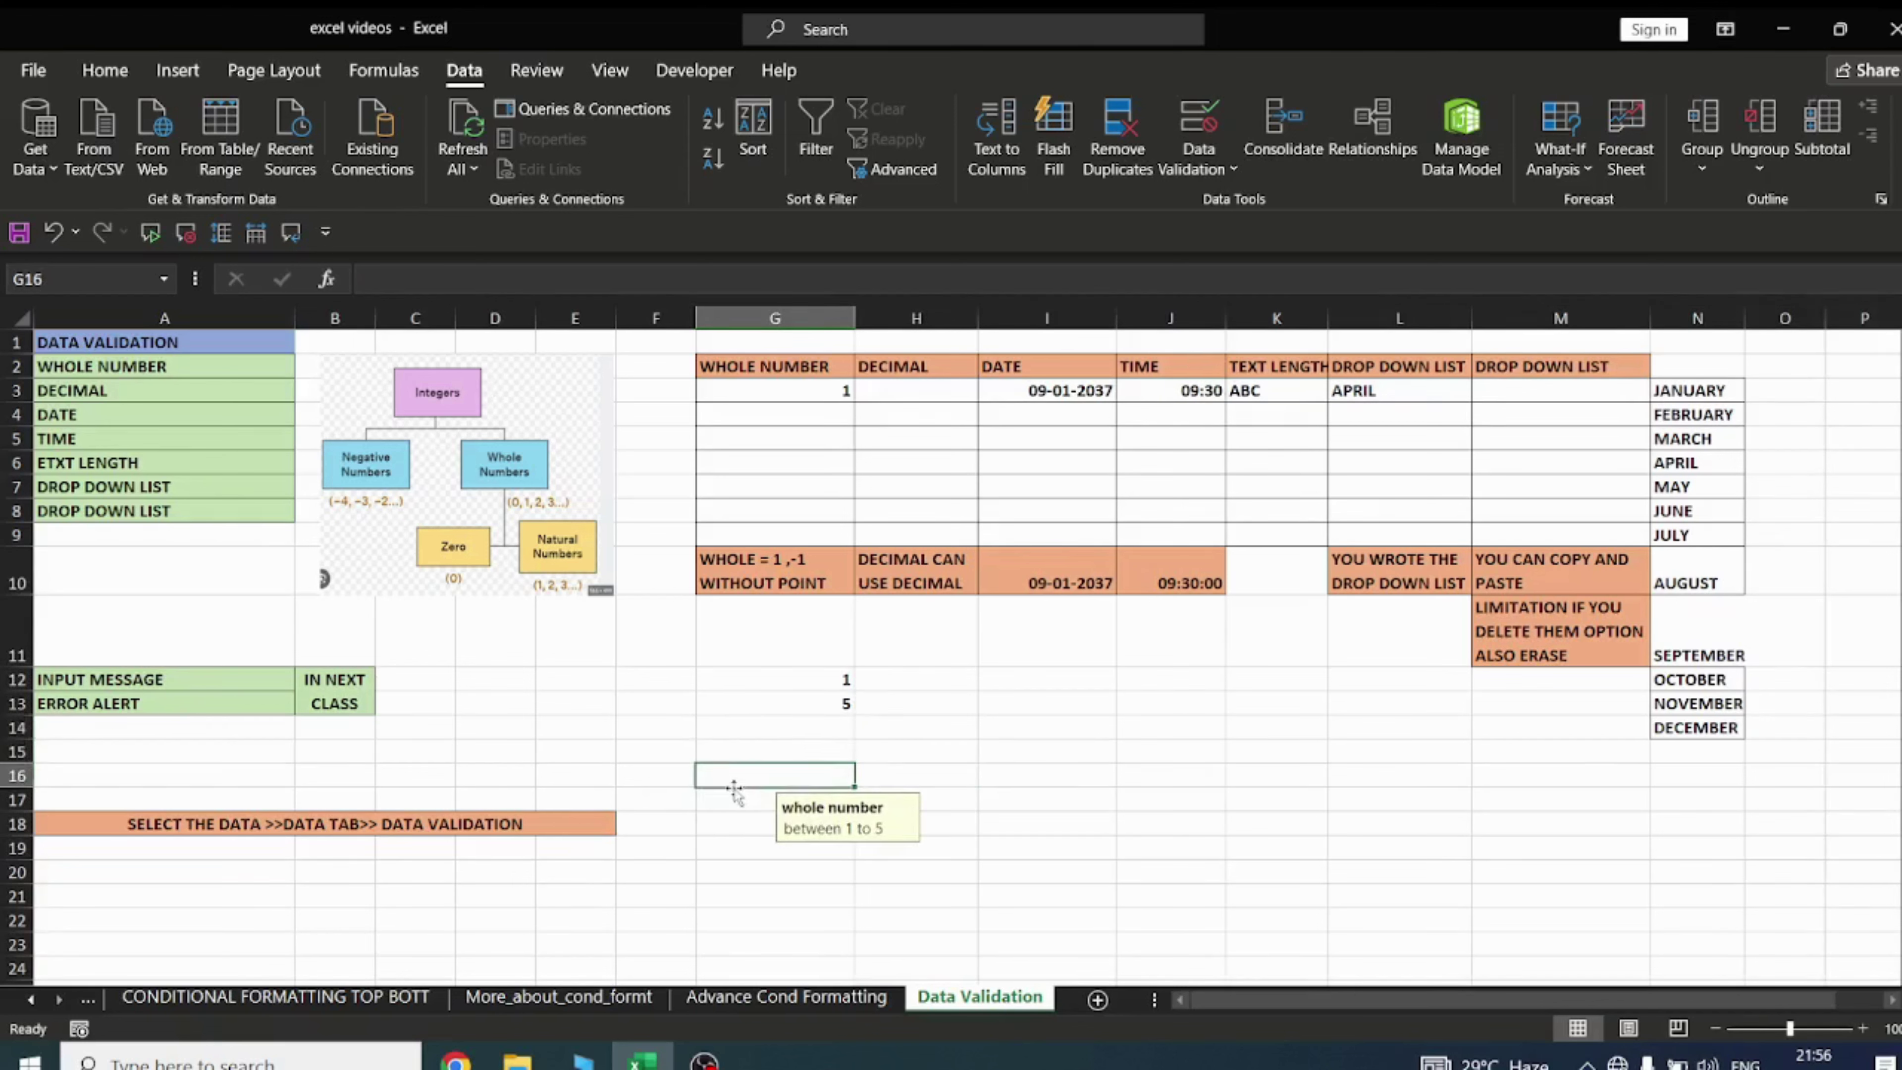
pyautogui.press('Down')
pyautogui.press('Down')
pyautogui.click(769, 678)
# Apply All Borders to G12:G18
pyautogui.moveTo(769, 678); pyautogui.dragTo(776, 824)
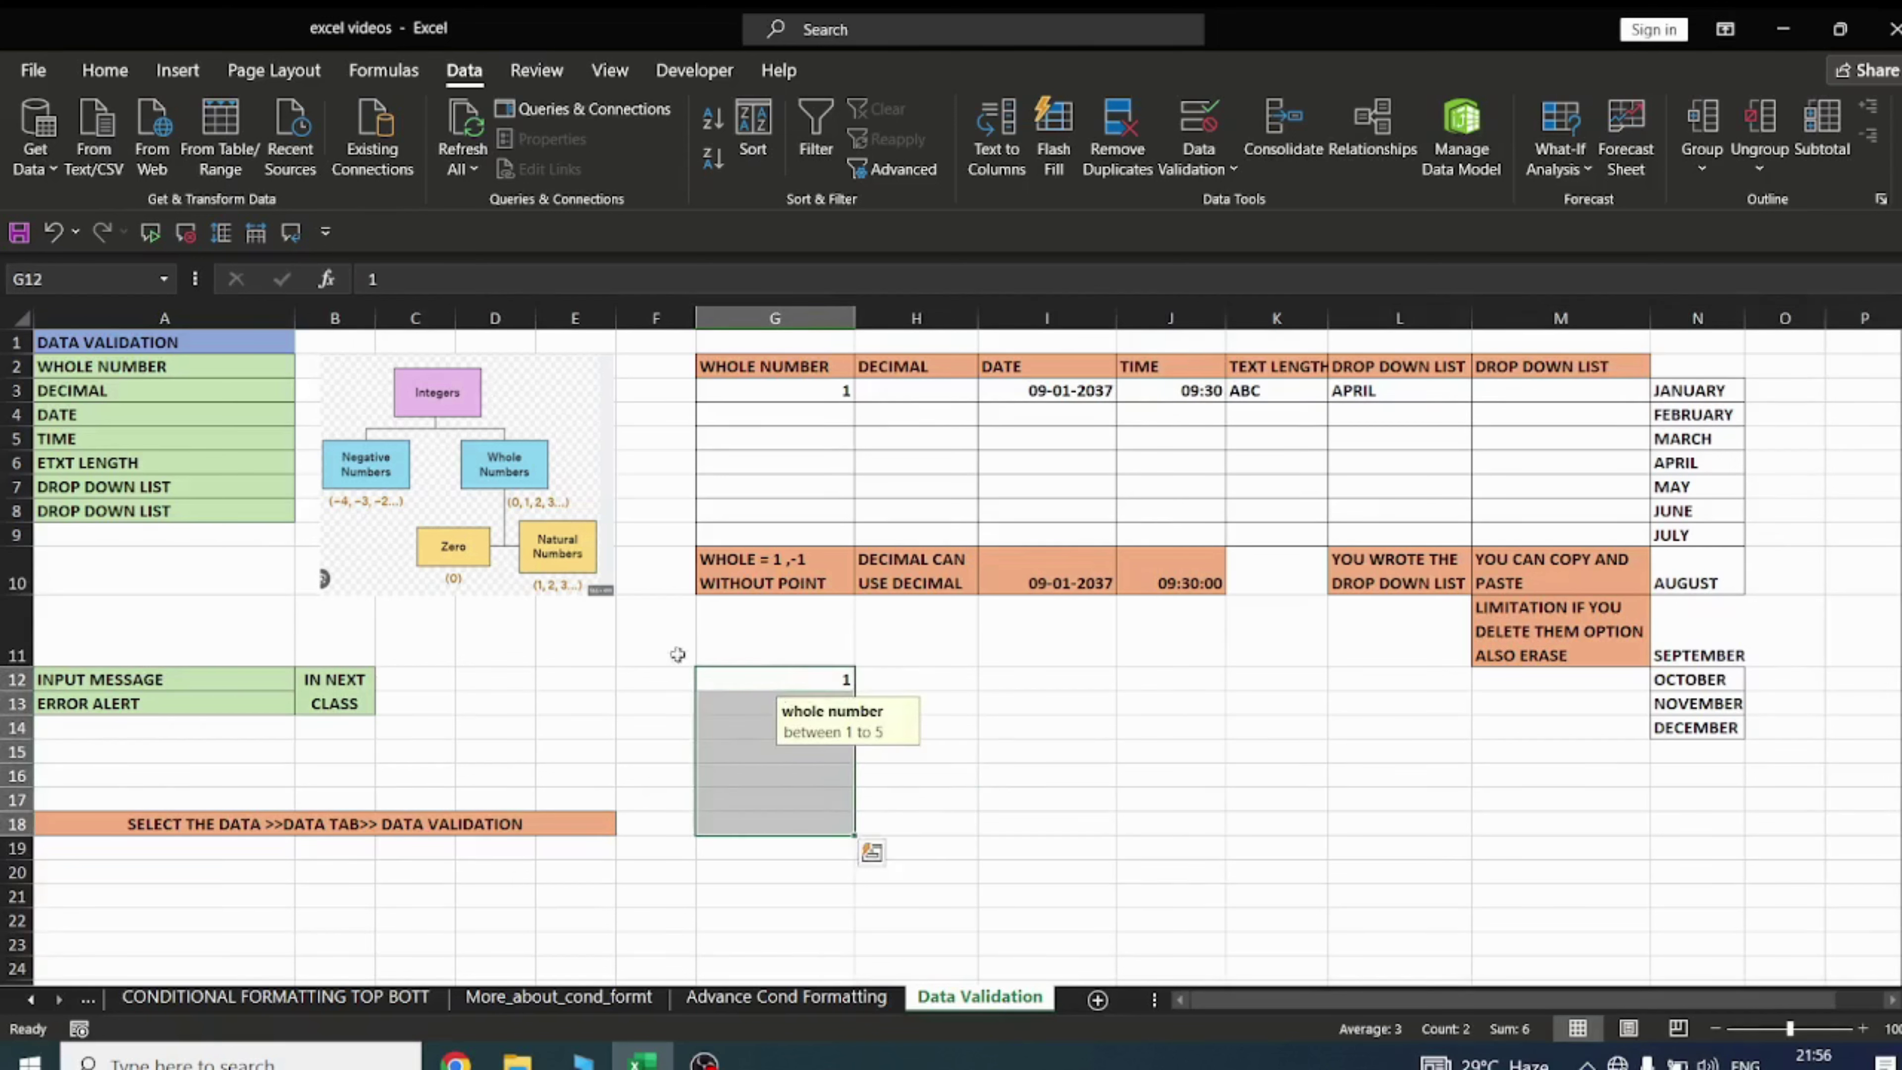
pyautogui.click(105, 70)
pyautogui.click(367, 158)
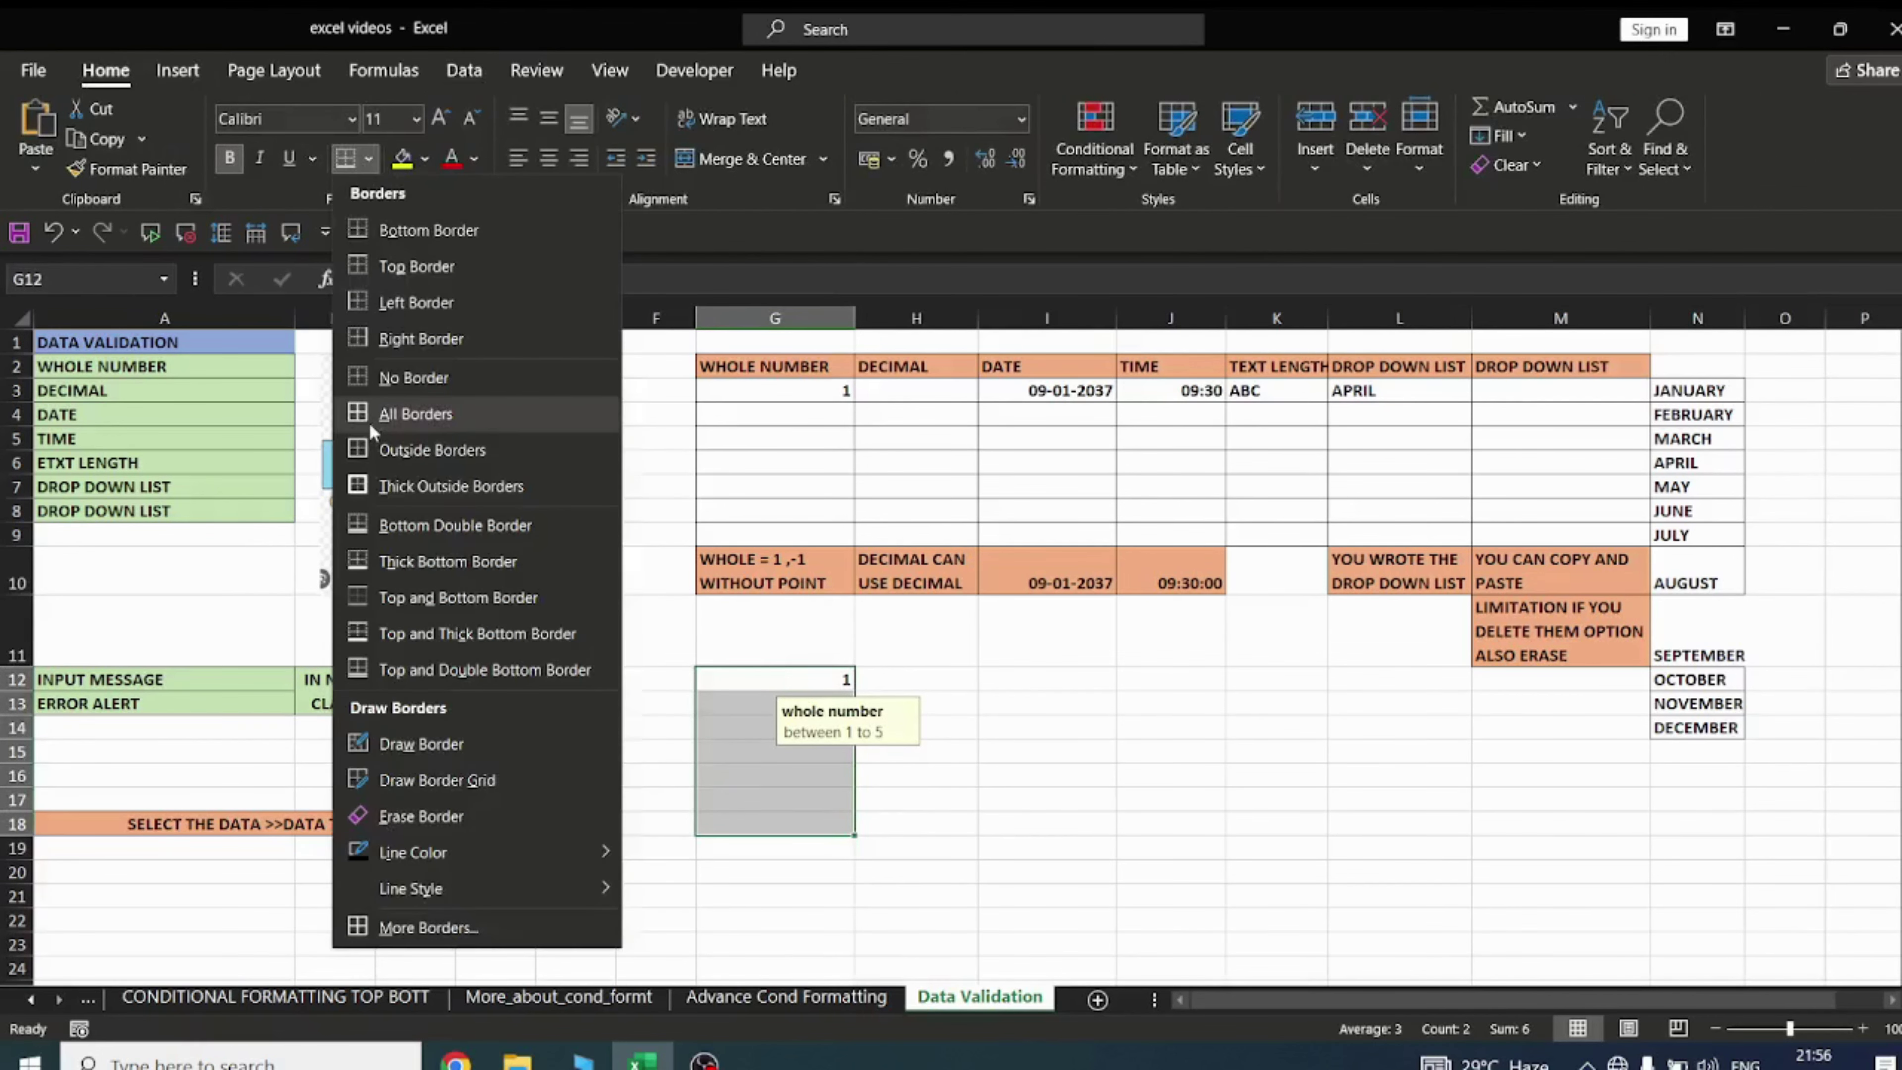
pyautogui.click(408, 411)
# Verify the input message still appears on G14 and G18
pyautogui.click(776, 727)
pyautogui.press('Down')
pyautogui.press('Down')
pyautogui.press('Down')
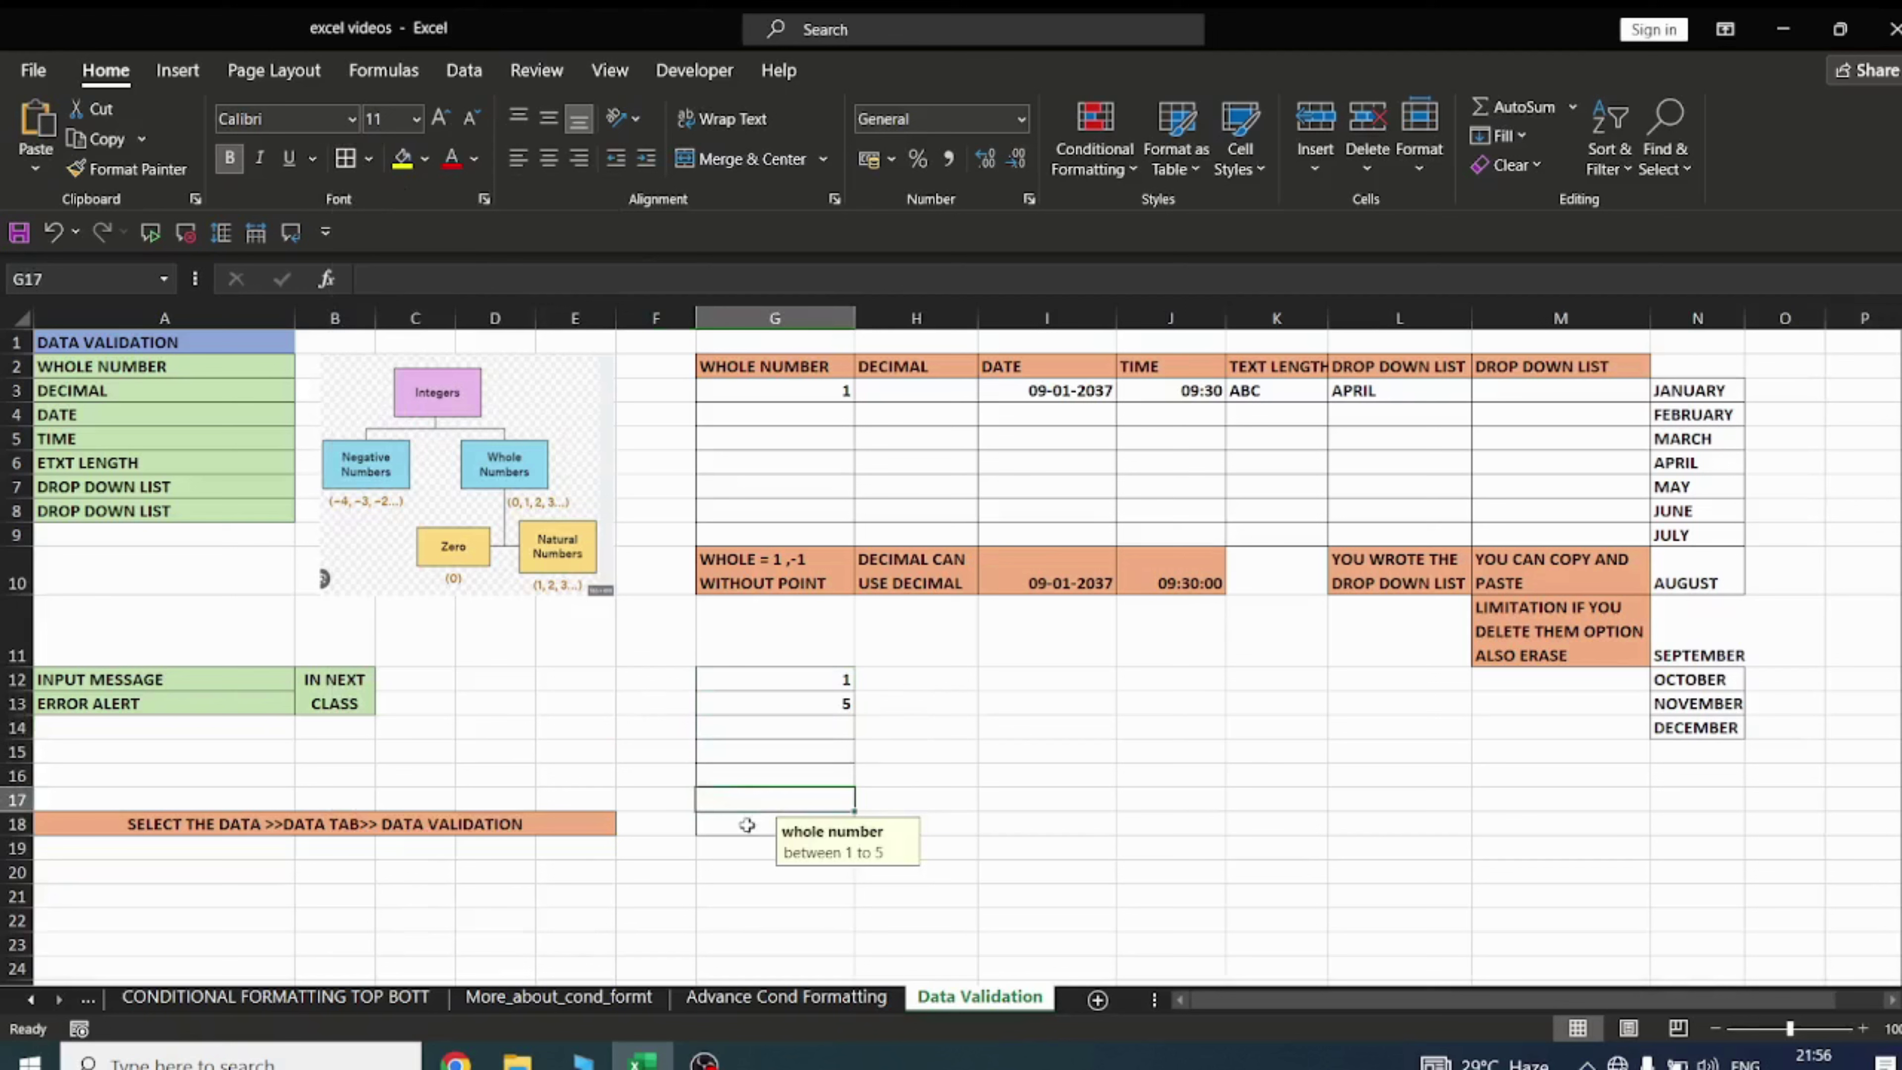
pyautogui.press('Down')
pyautogui.press('Down')
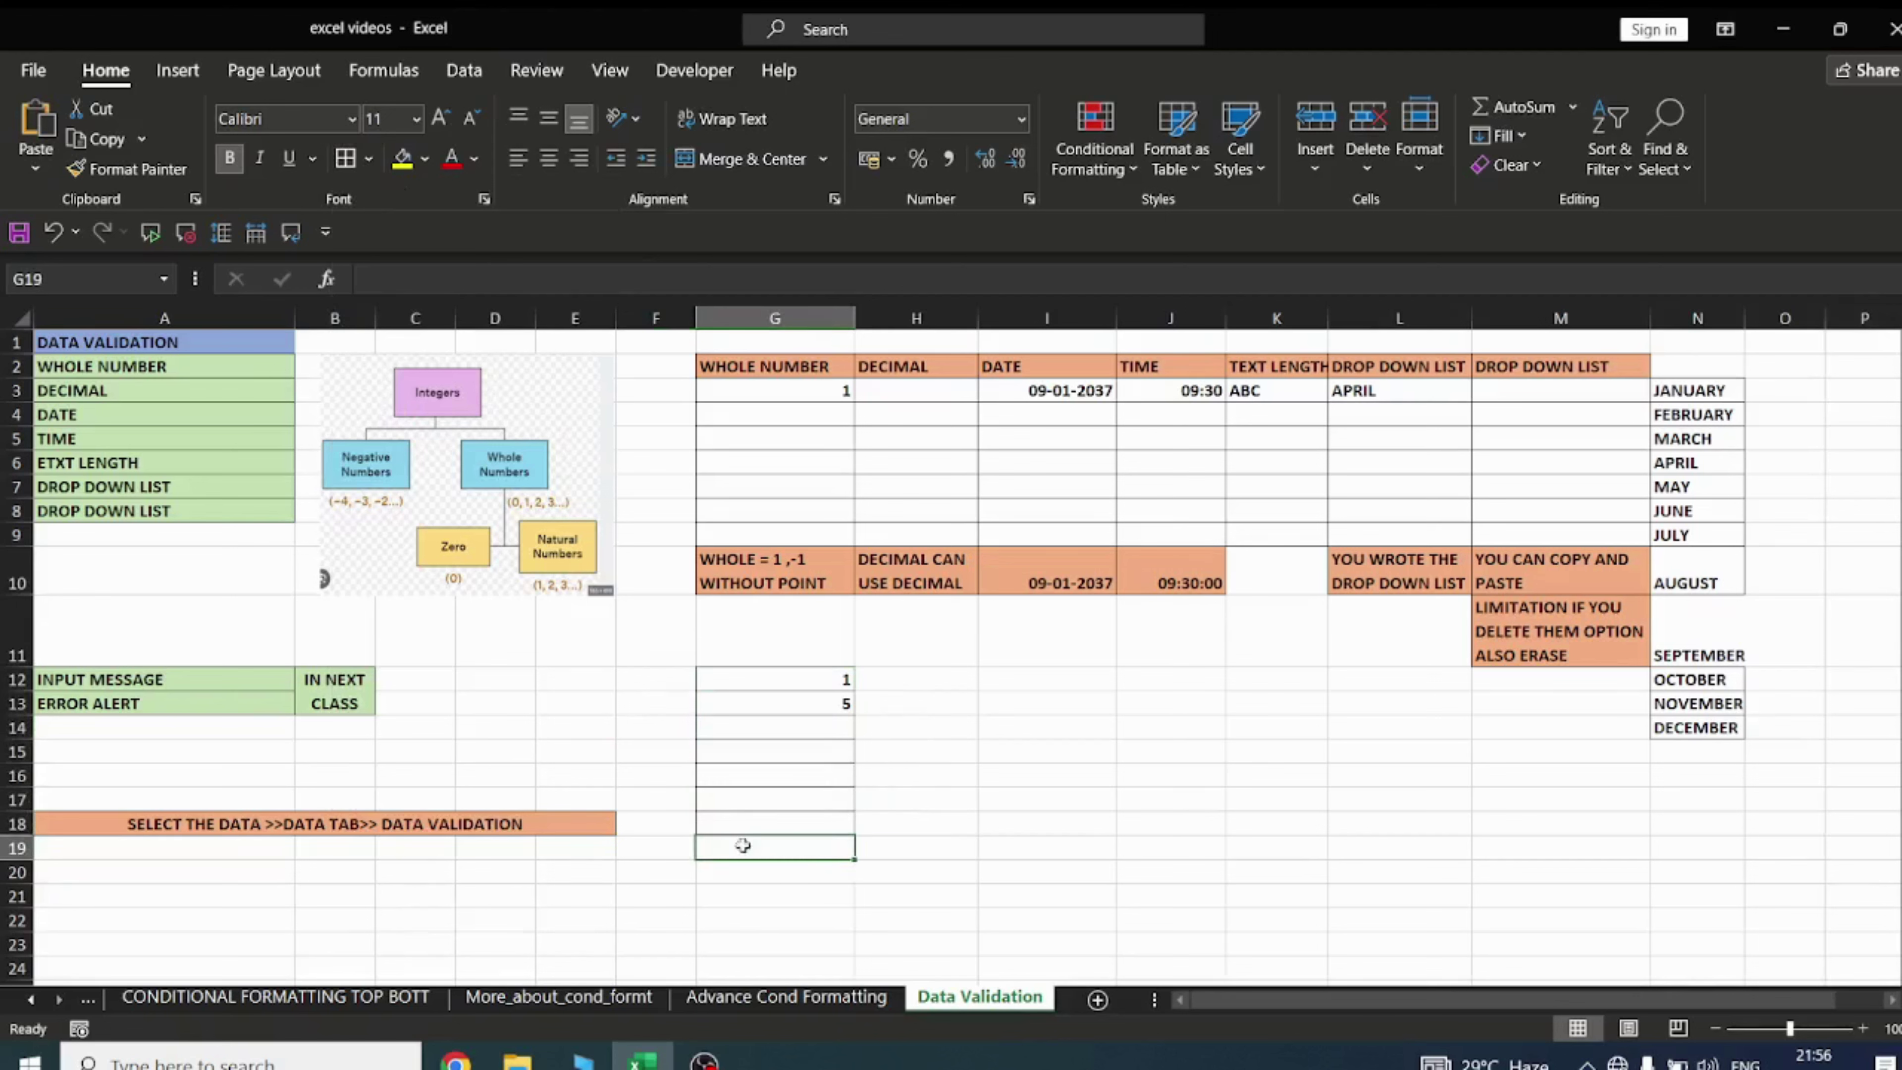
pyautogui.click(805, 829)
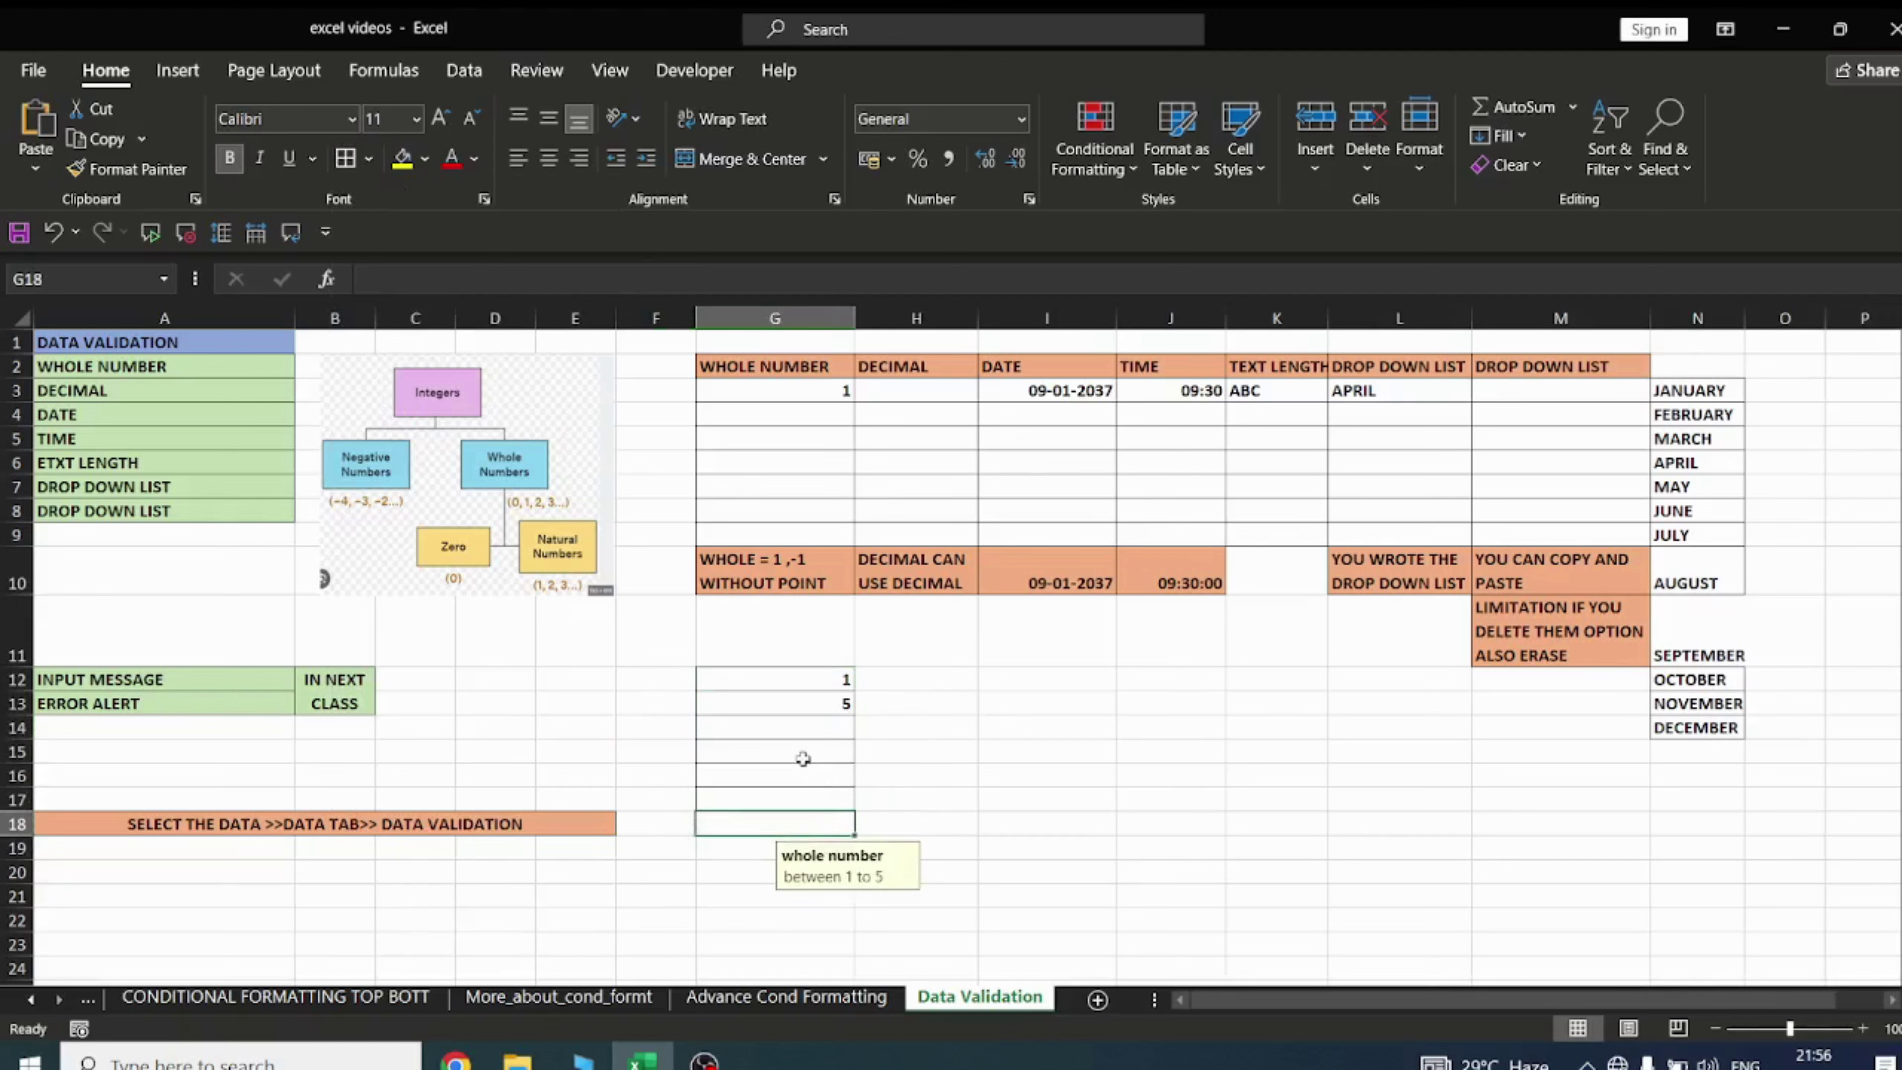
pyautogui.click(809, 726)
pyautogui.click(1032, 747)
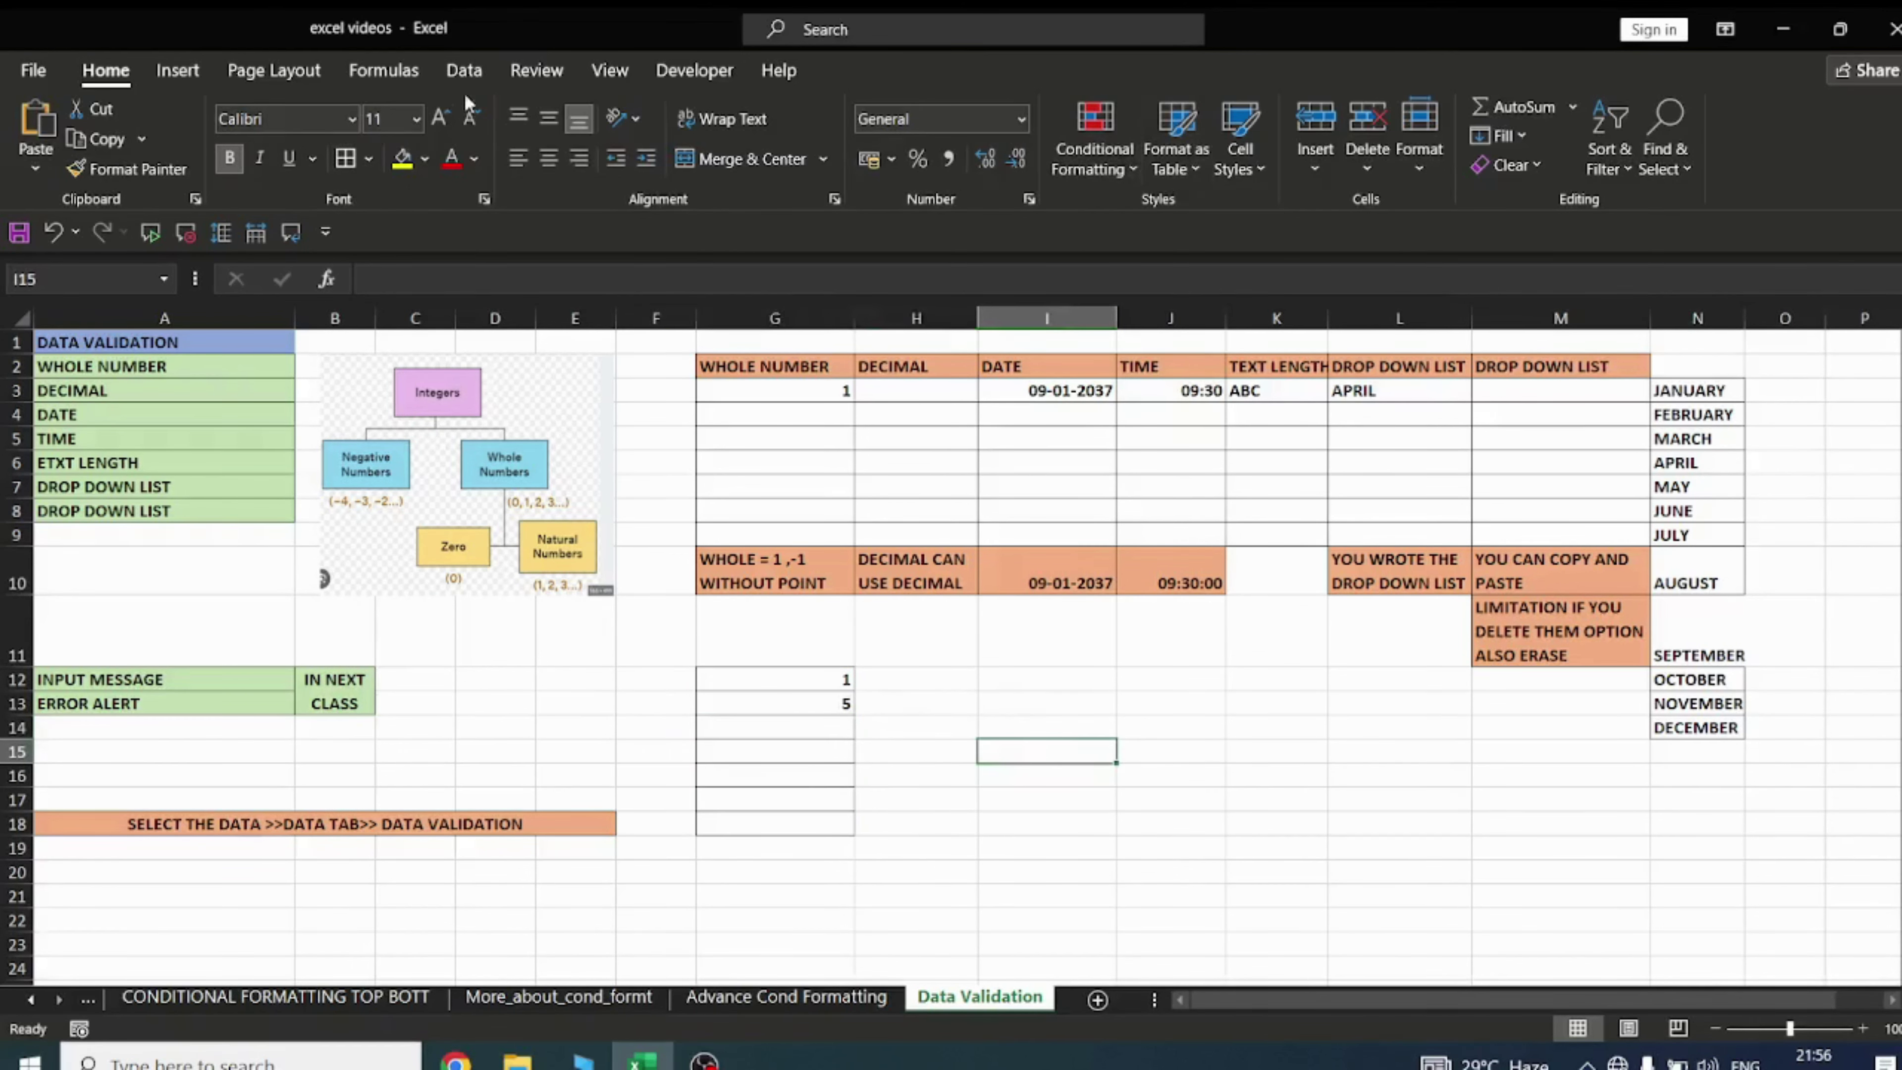
pyautogui.click(464, 70)
pyautogui.click(1199, 159)
pyautogui.click(1228, 202)
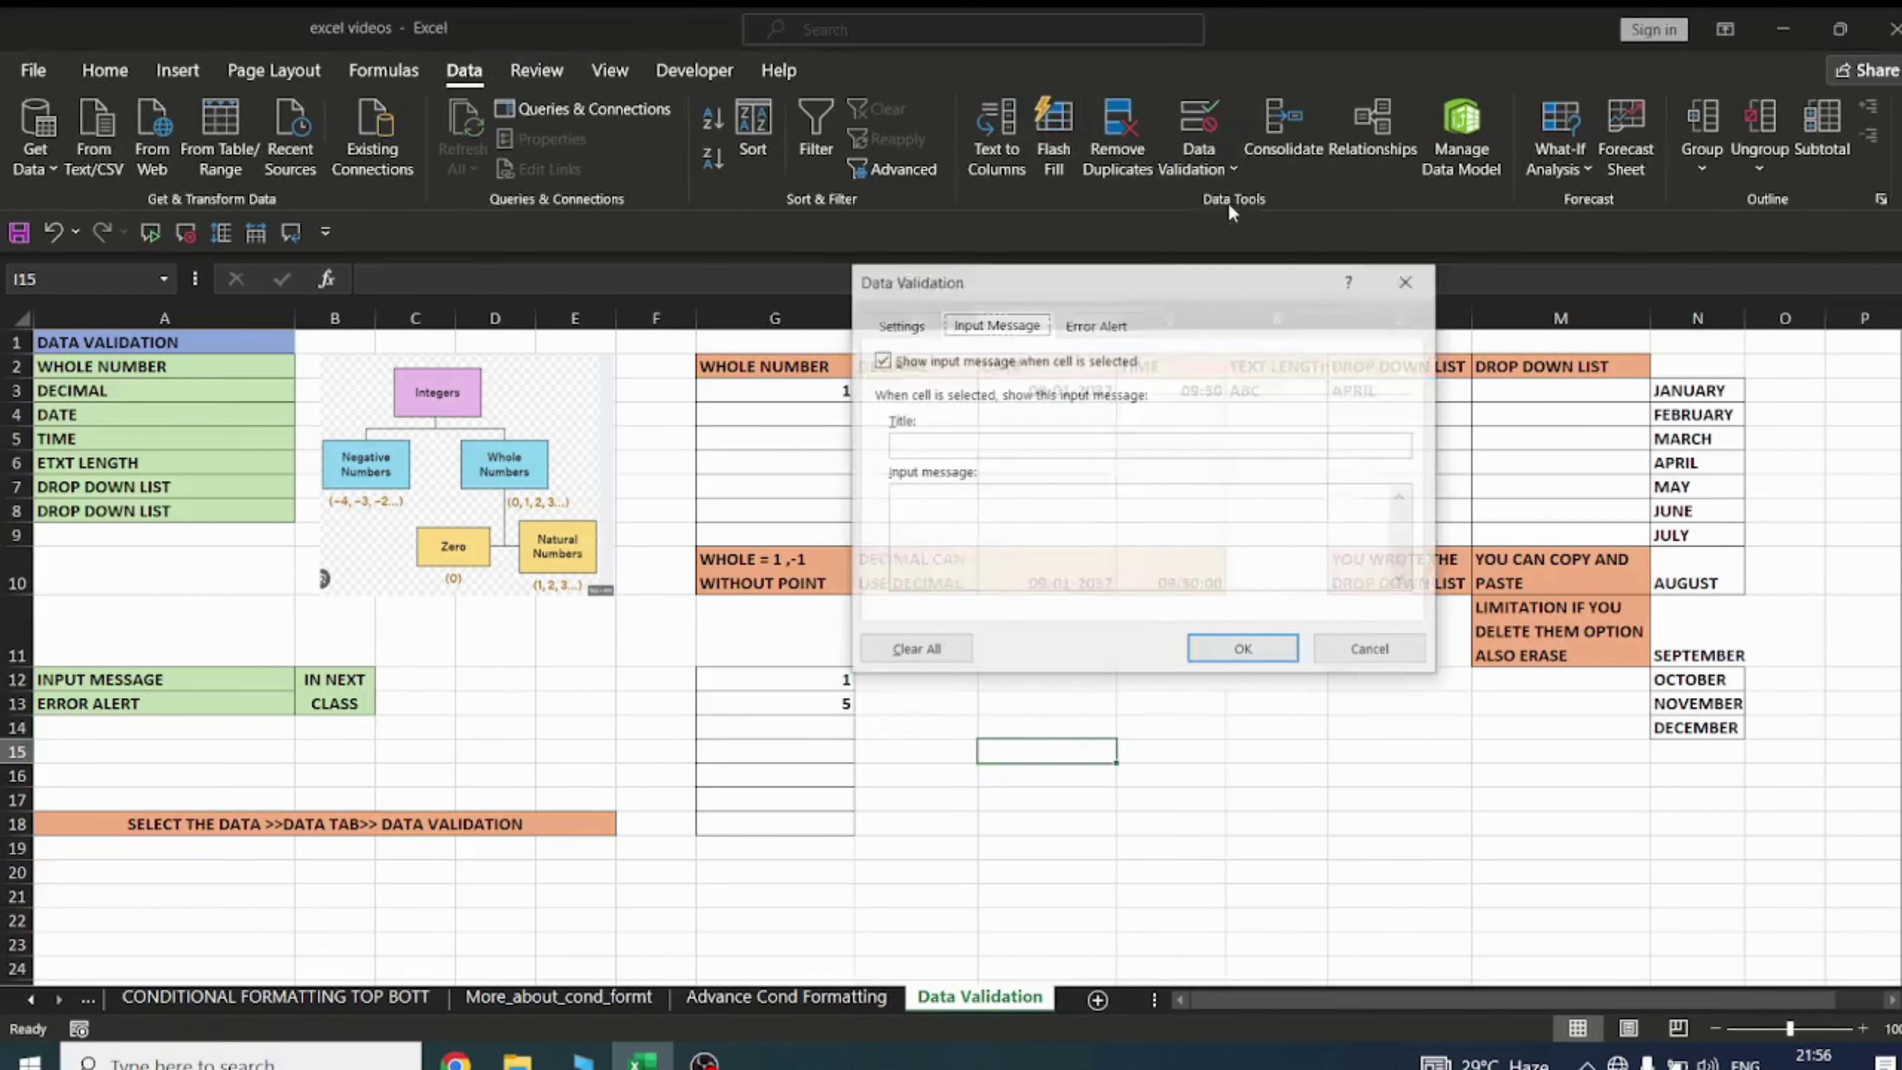
pyautogui.click(898, 324)
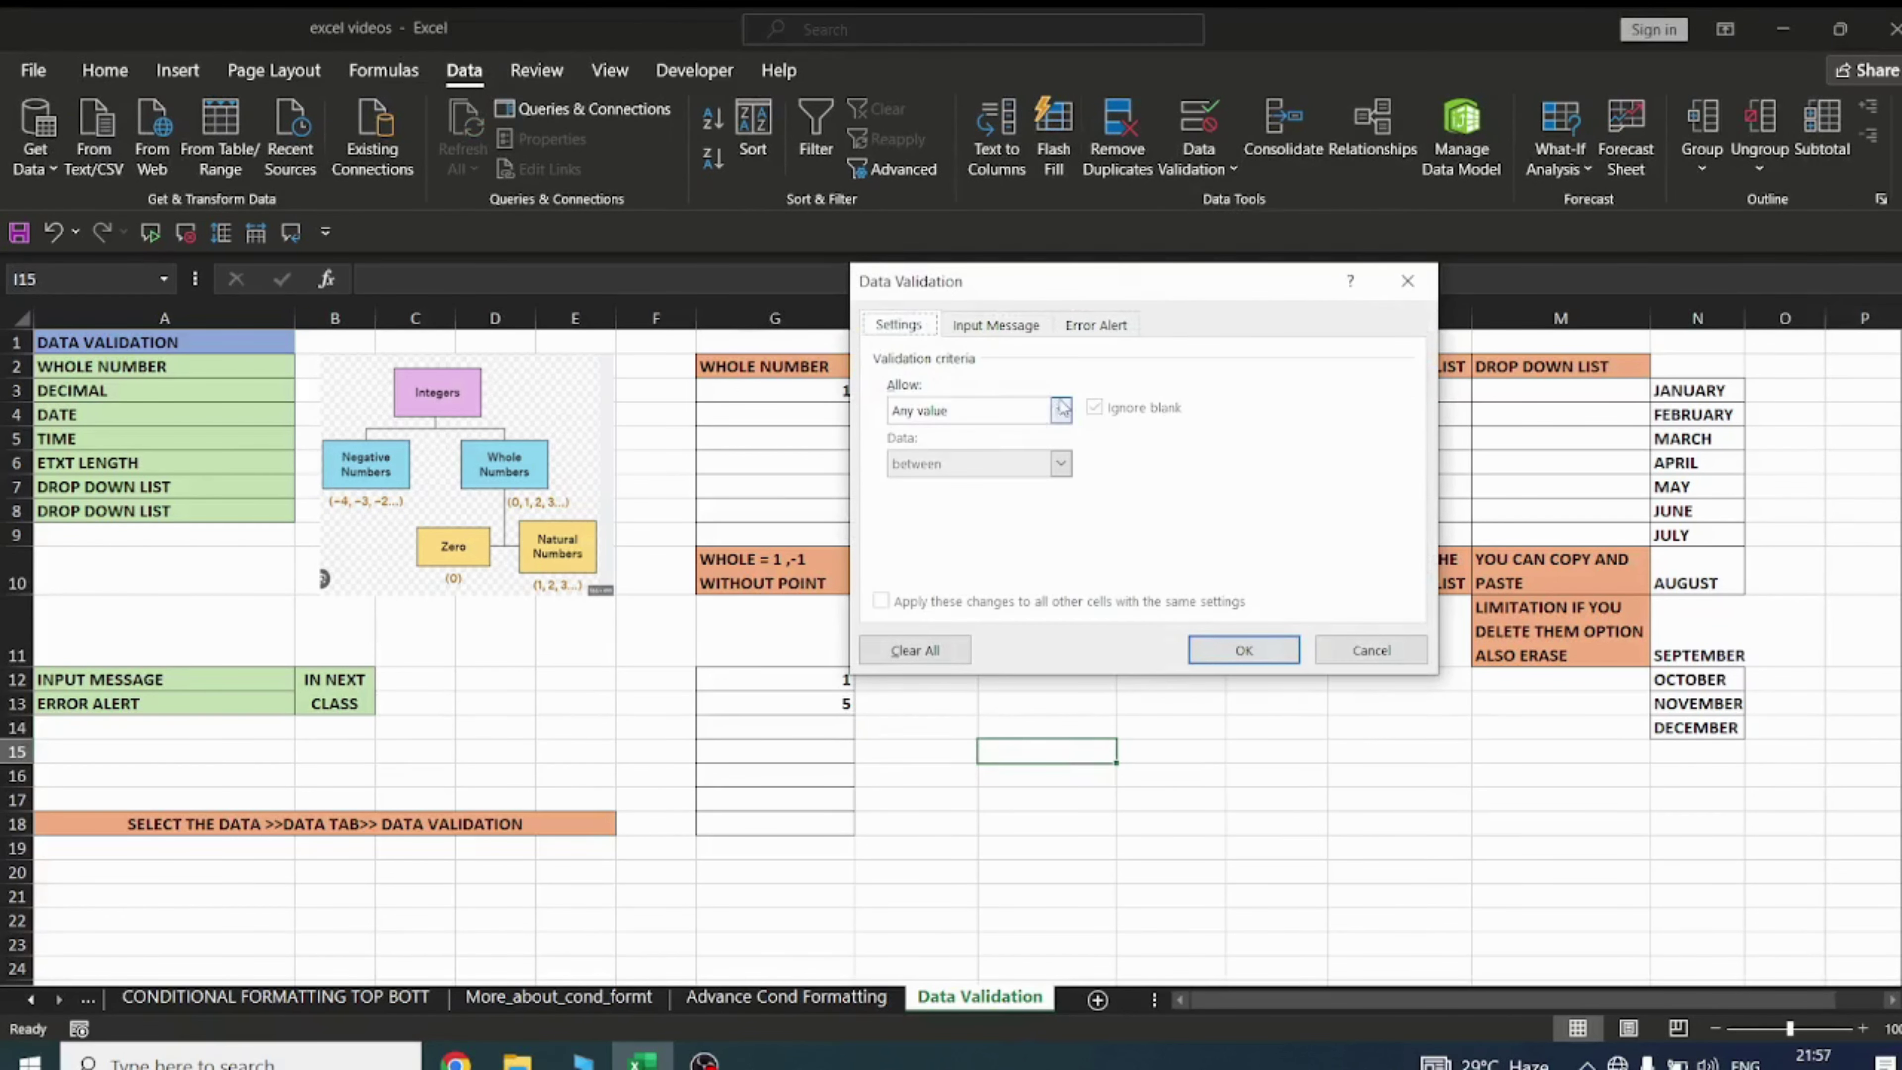
pyautogui.click(1408, 281)
pyautogui.click(791, 695)
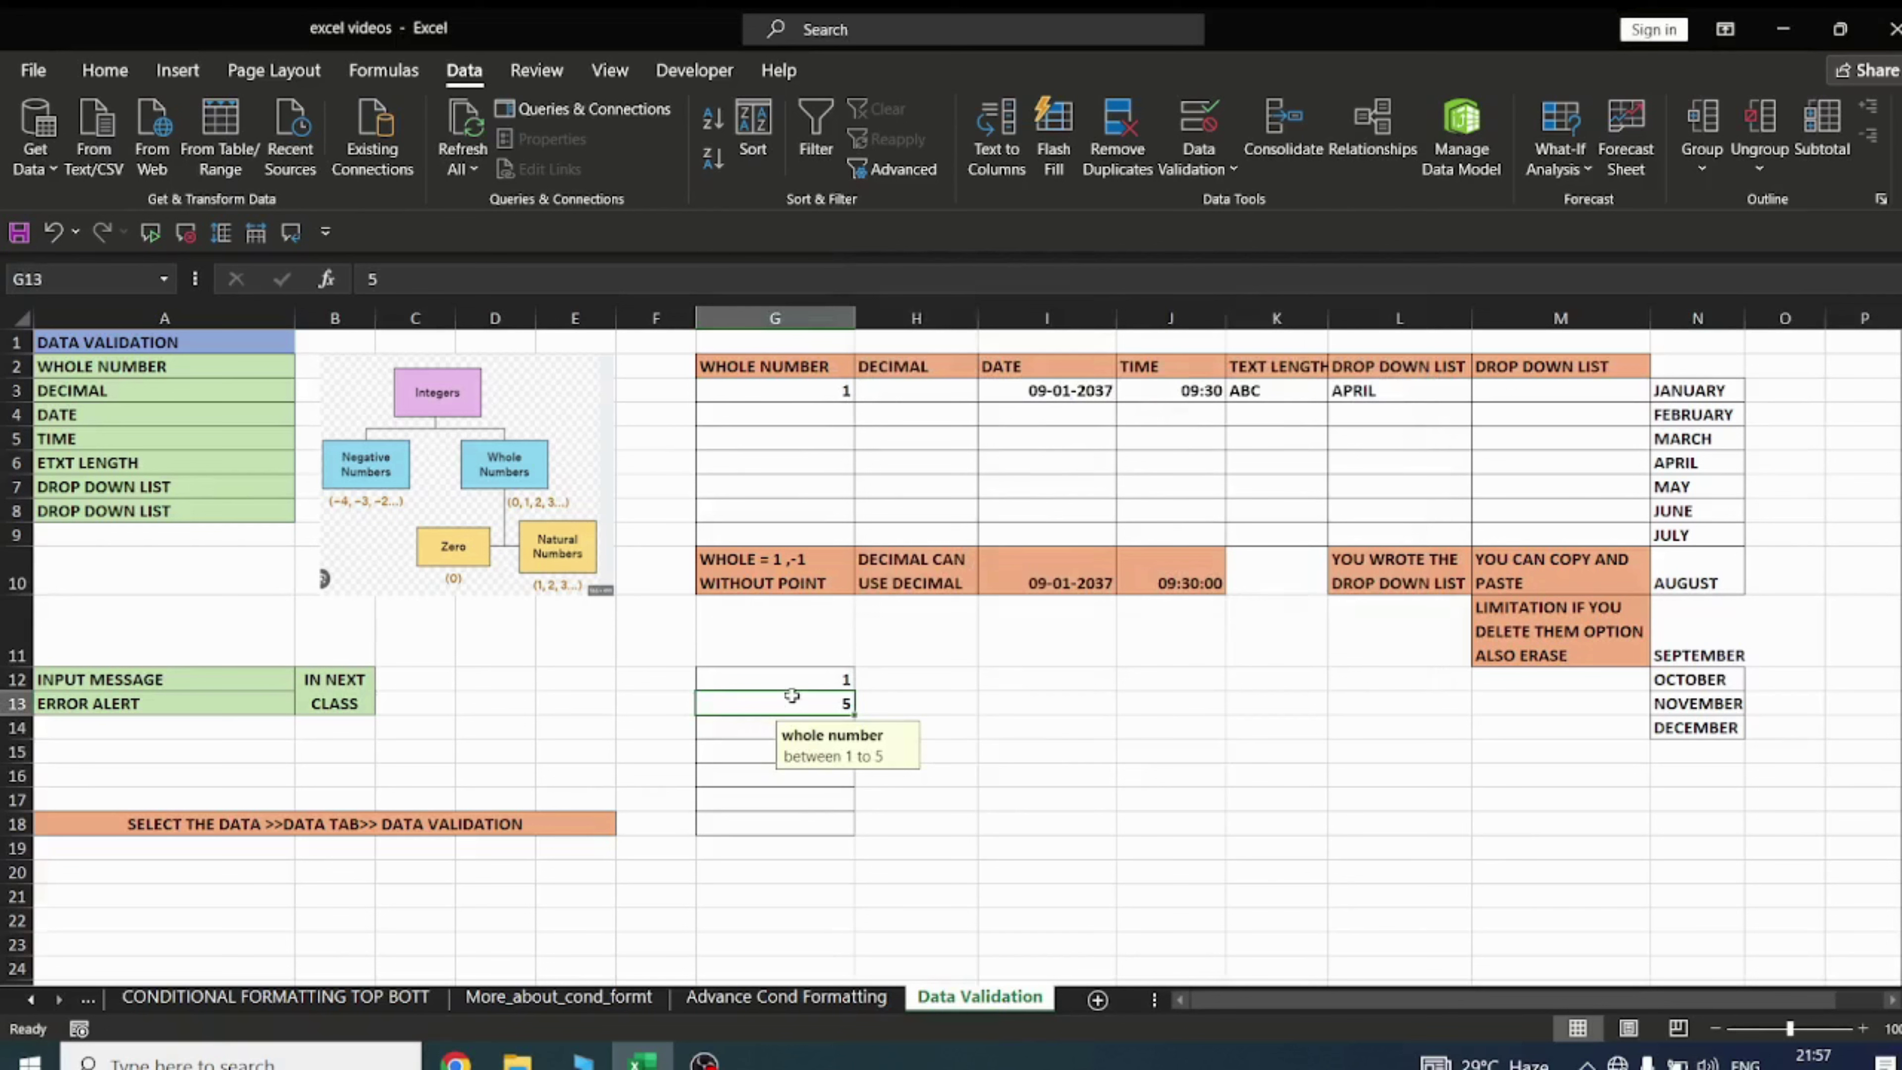
pyautogui.write('5.5')
pyautogui.press('Return')
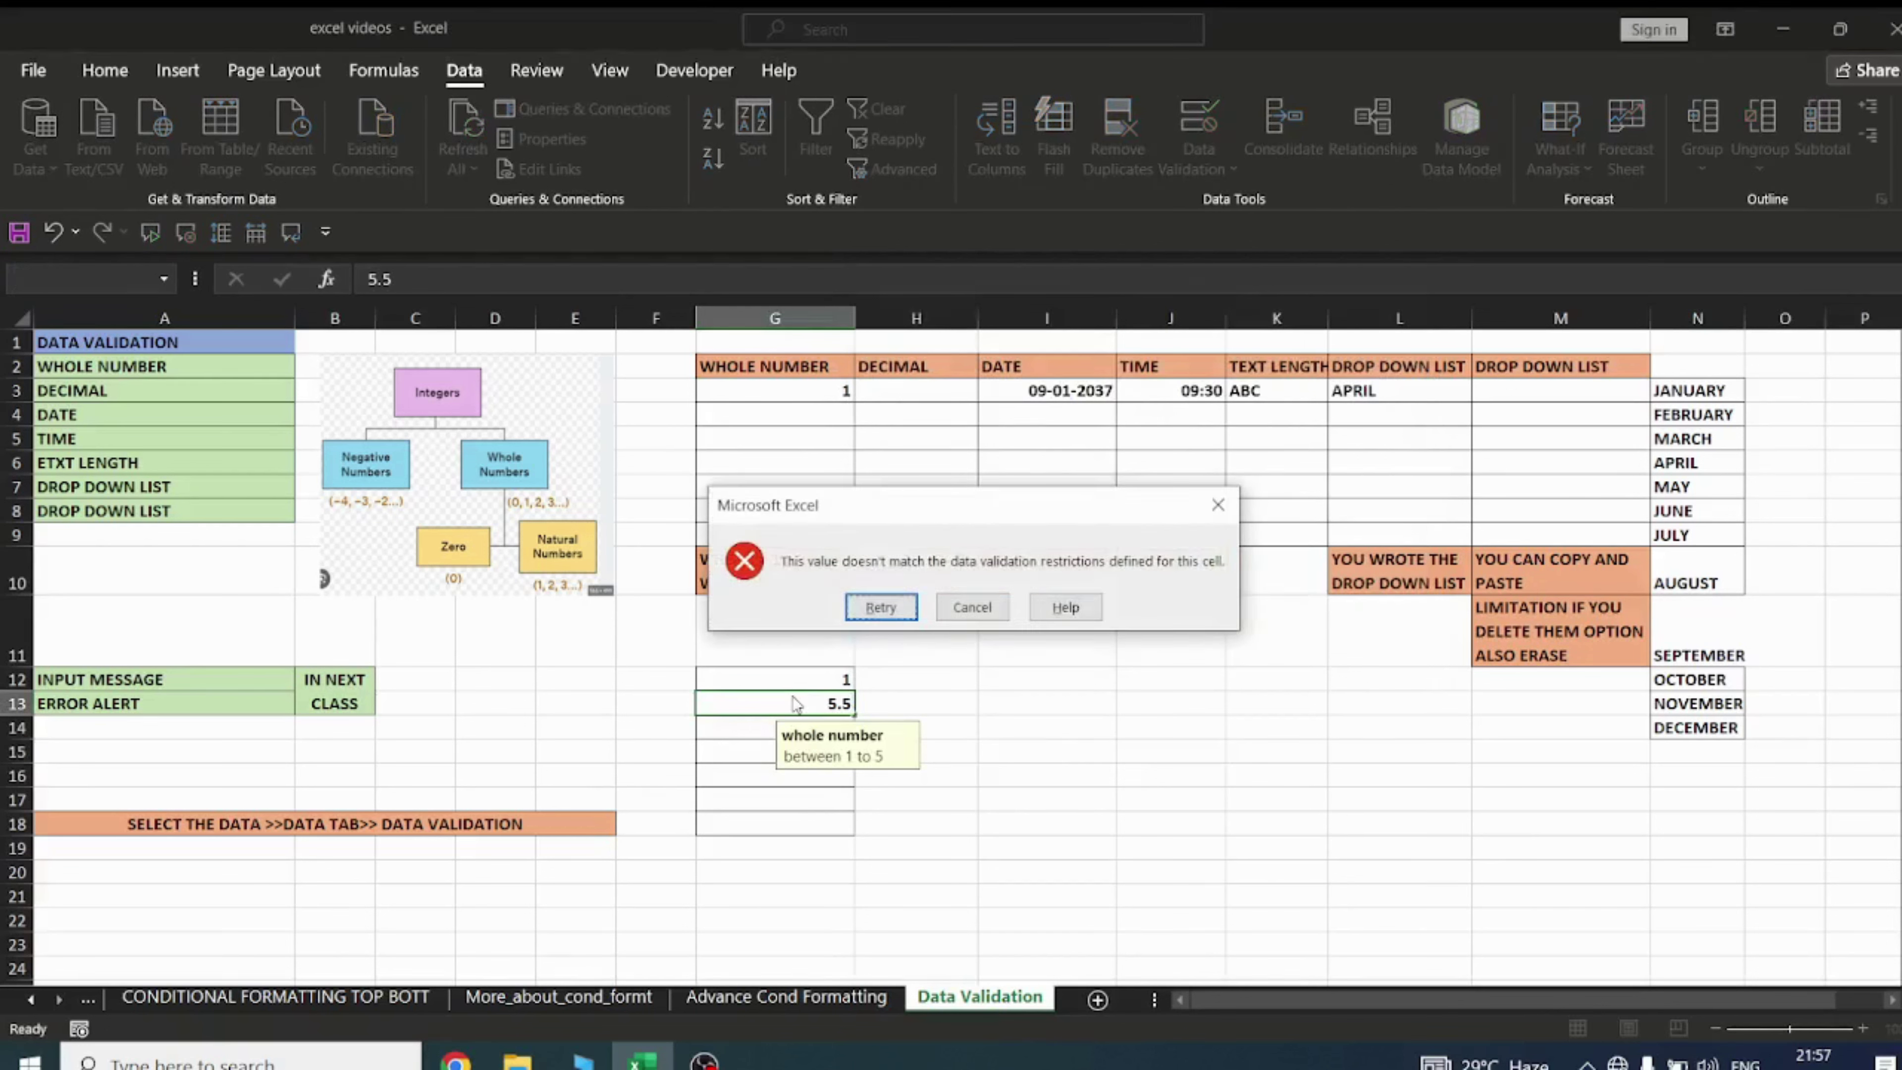
pyautogui.moveTo(881, 516); pyautogui.dragTo(740, 519)
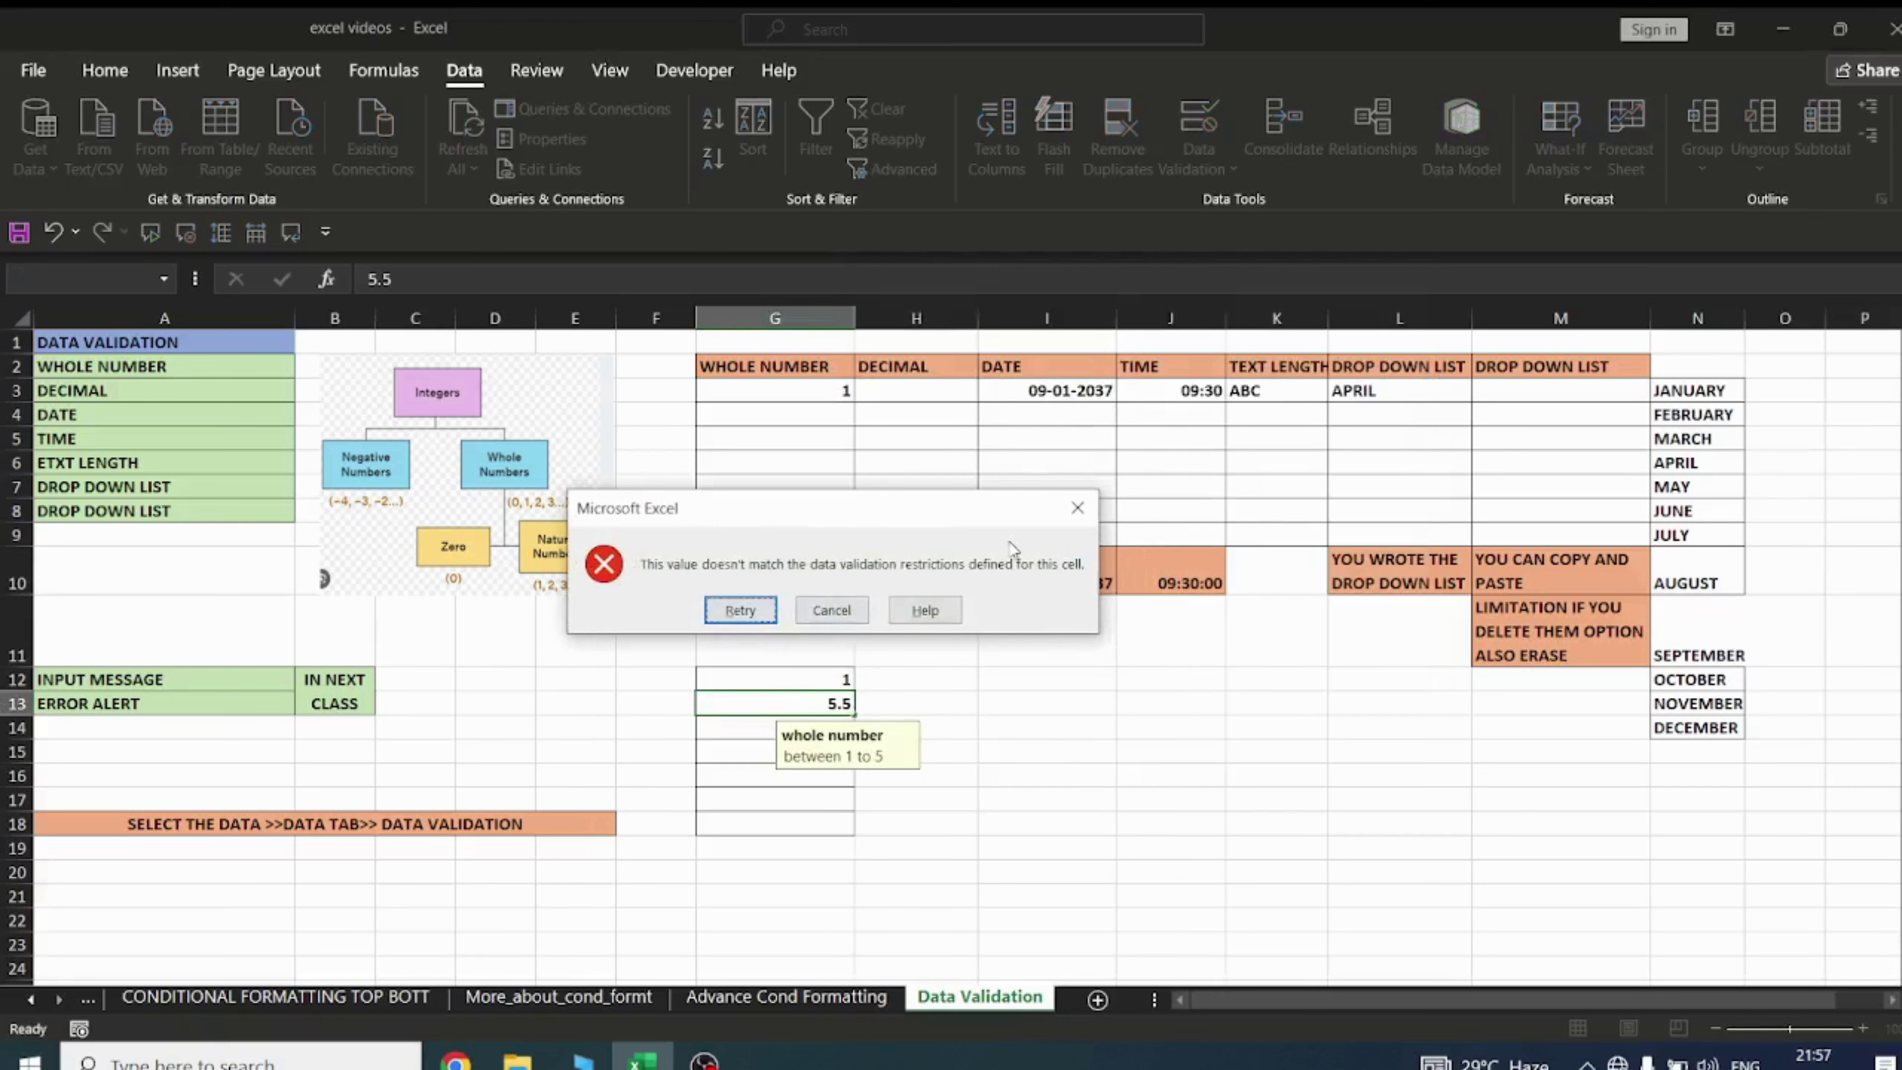
pyautogui.click(1076, 509)
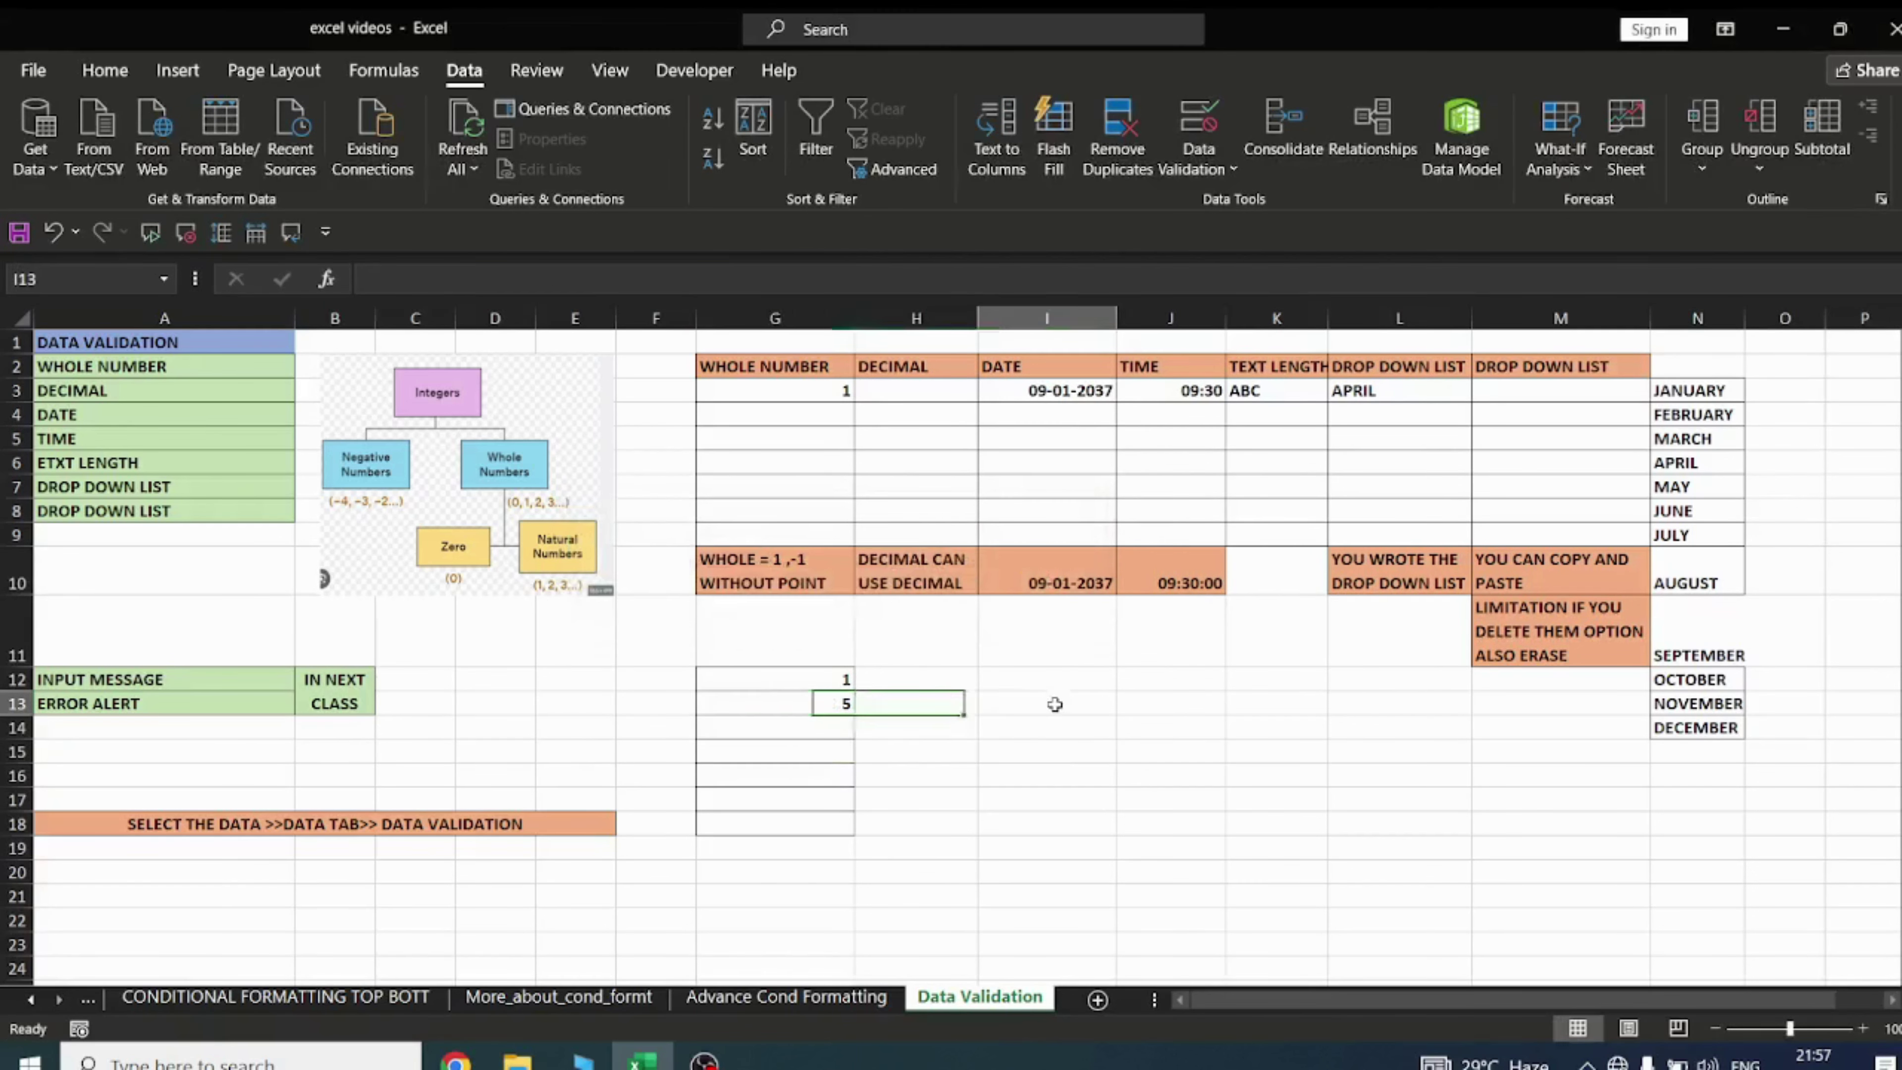
pyautogui.moveTo(769, 676); pyautogui.dragTo(789, 820)
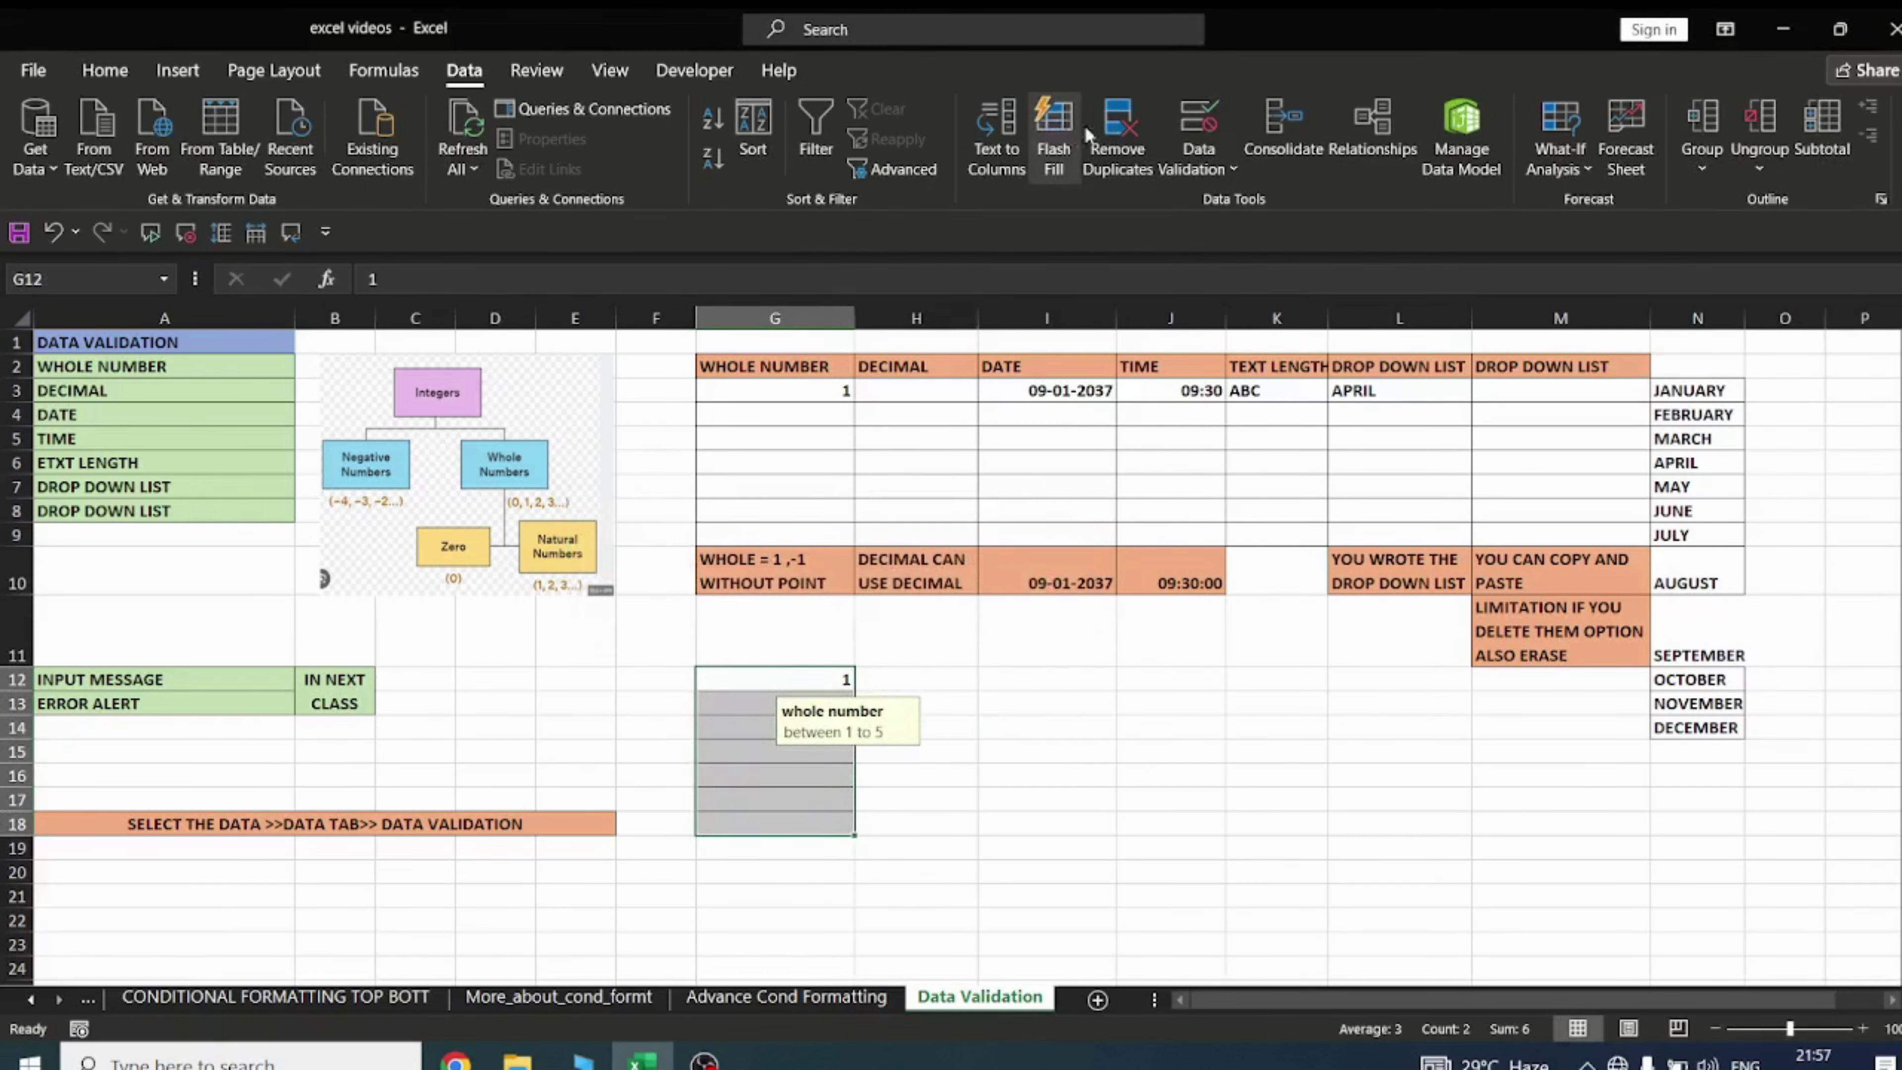
# Set an Information error alert titled 'invalid data': 'please input whole number between 1 to 5'
pyautogui.click(1208, 131)
pyautogui.click(1098, 327)
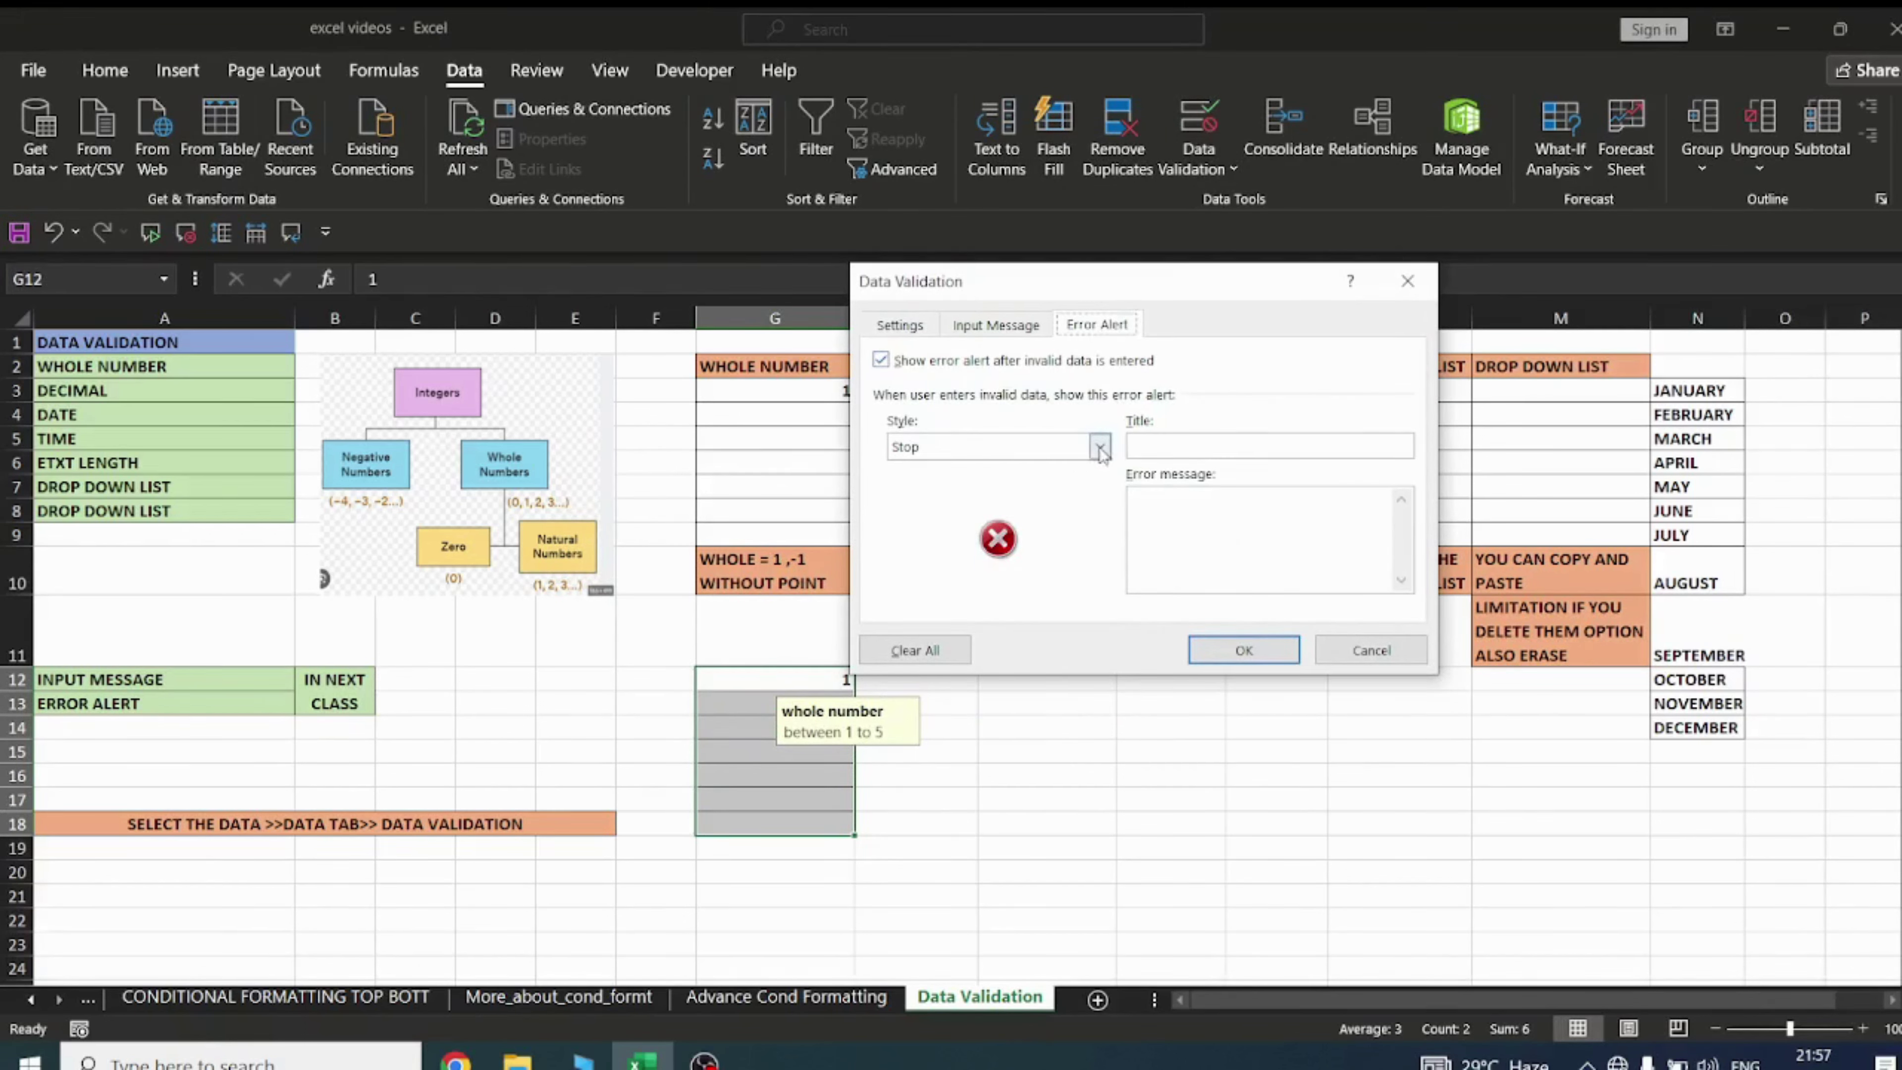
pyautogui.click(1073, 448)
pyautogui.click(1010, 474)
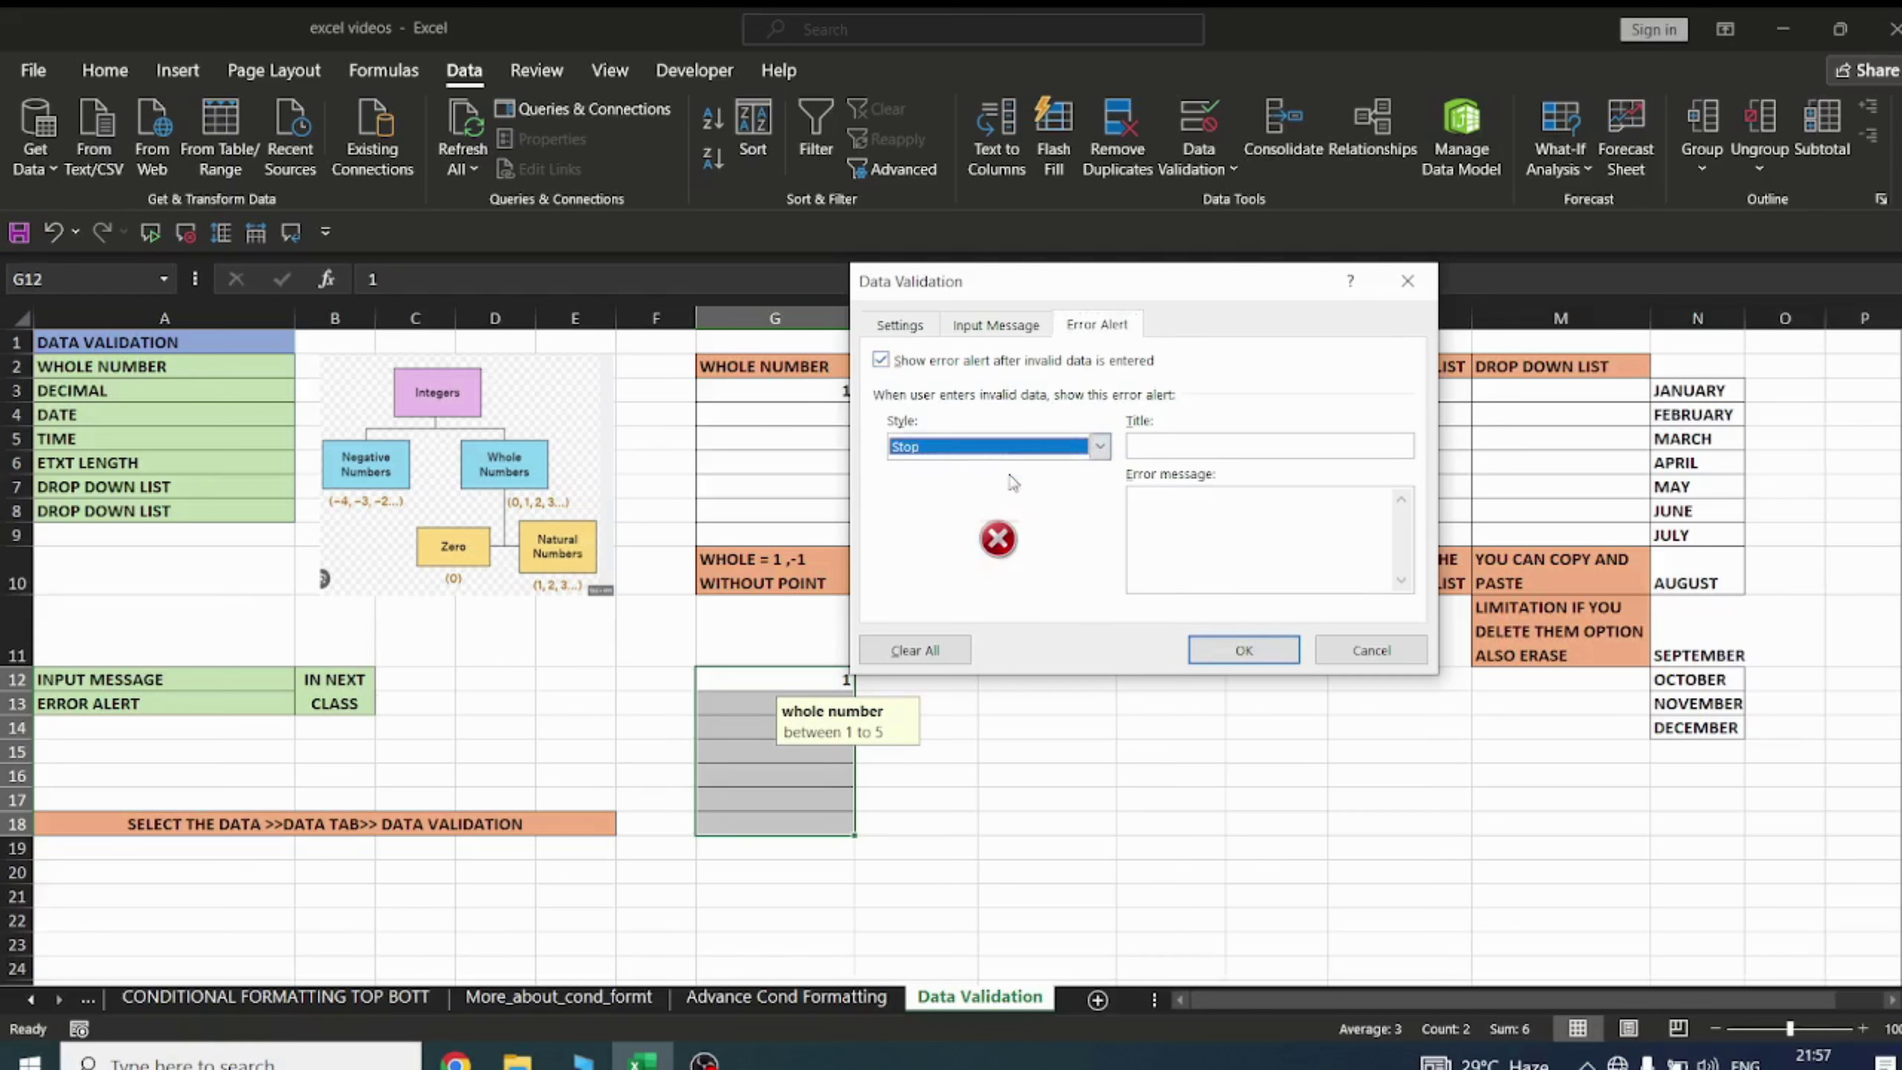
pyautogui.click(1099, 447)
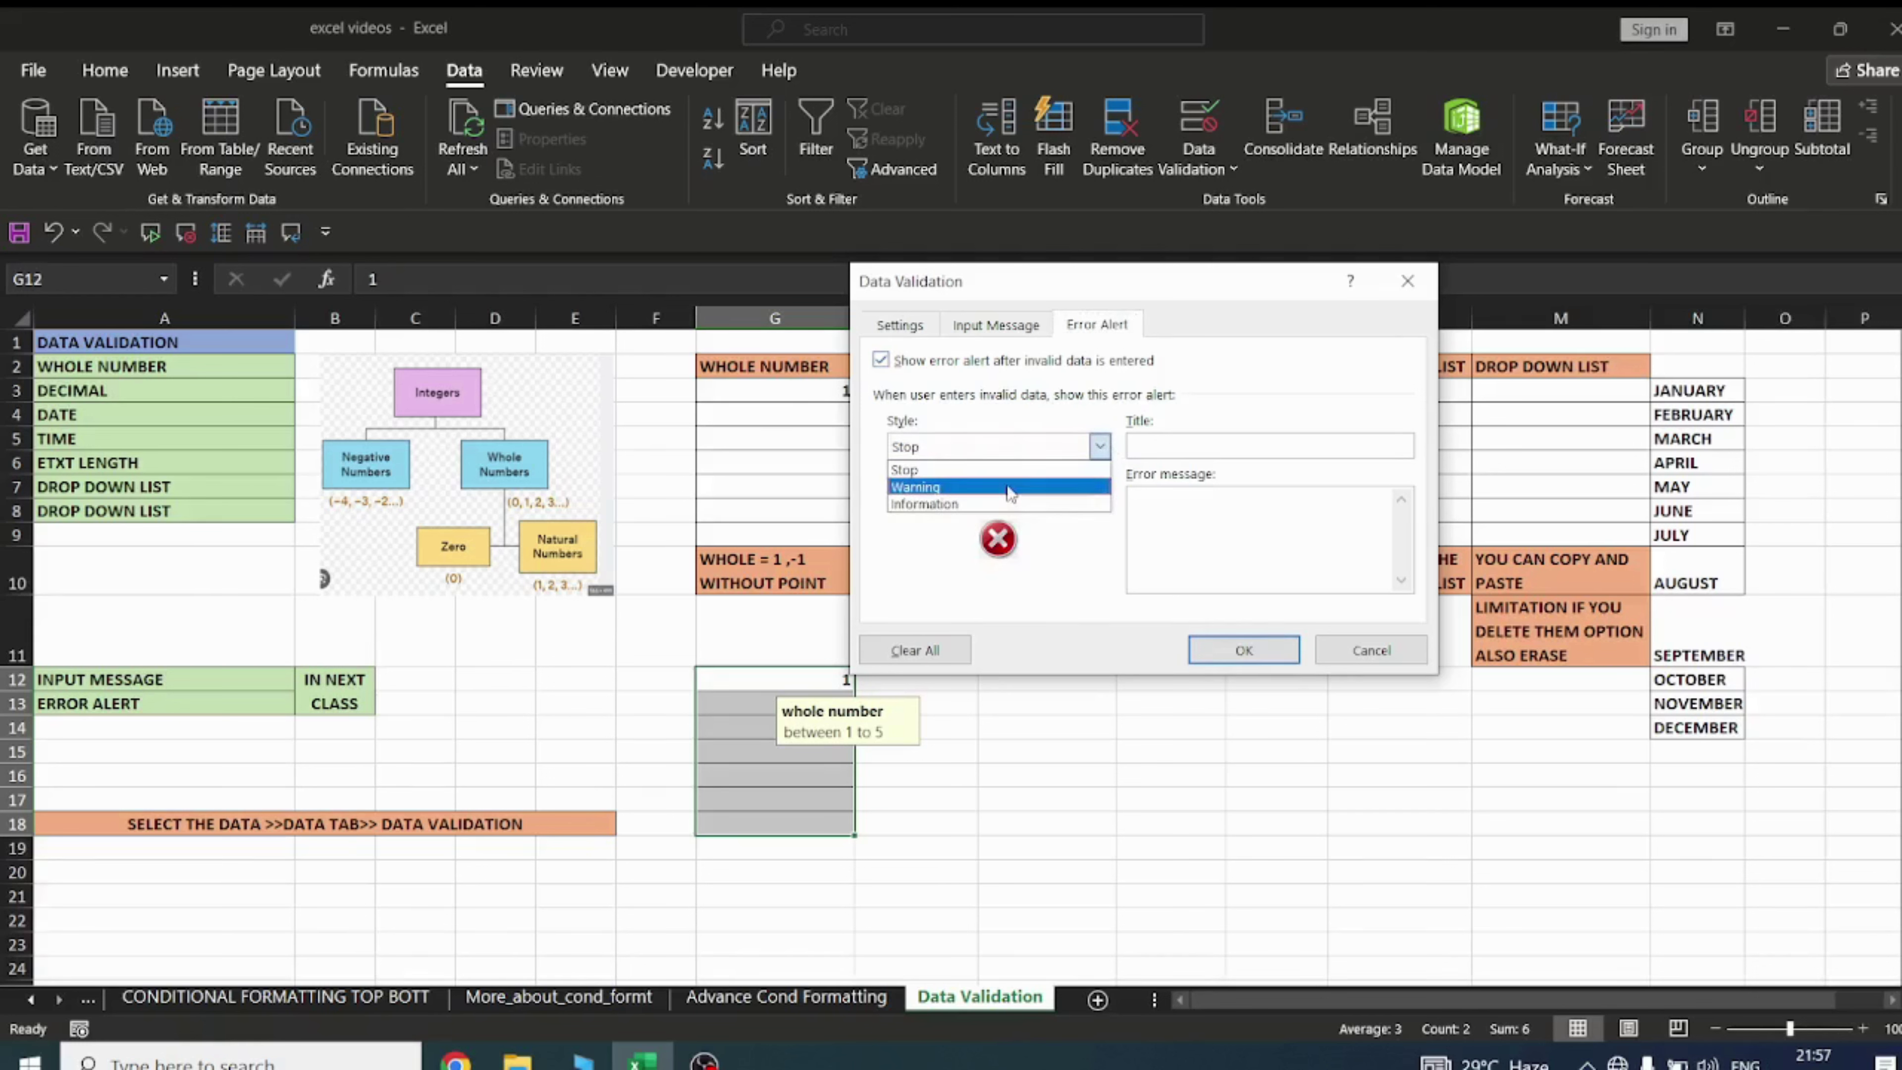
pyautogui.click(996, 487)
pyautogui.click(1099, 447)
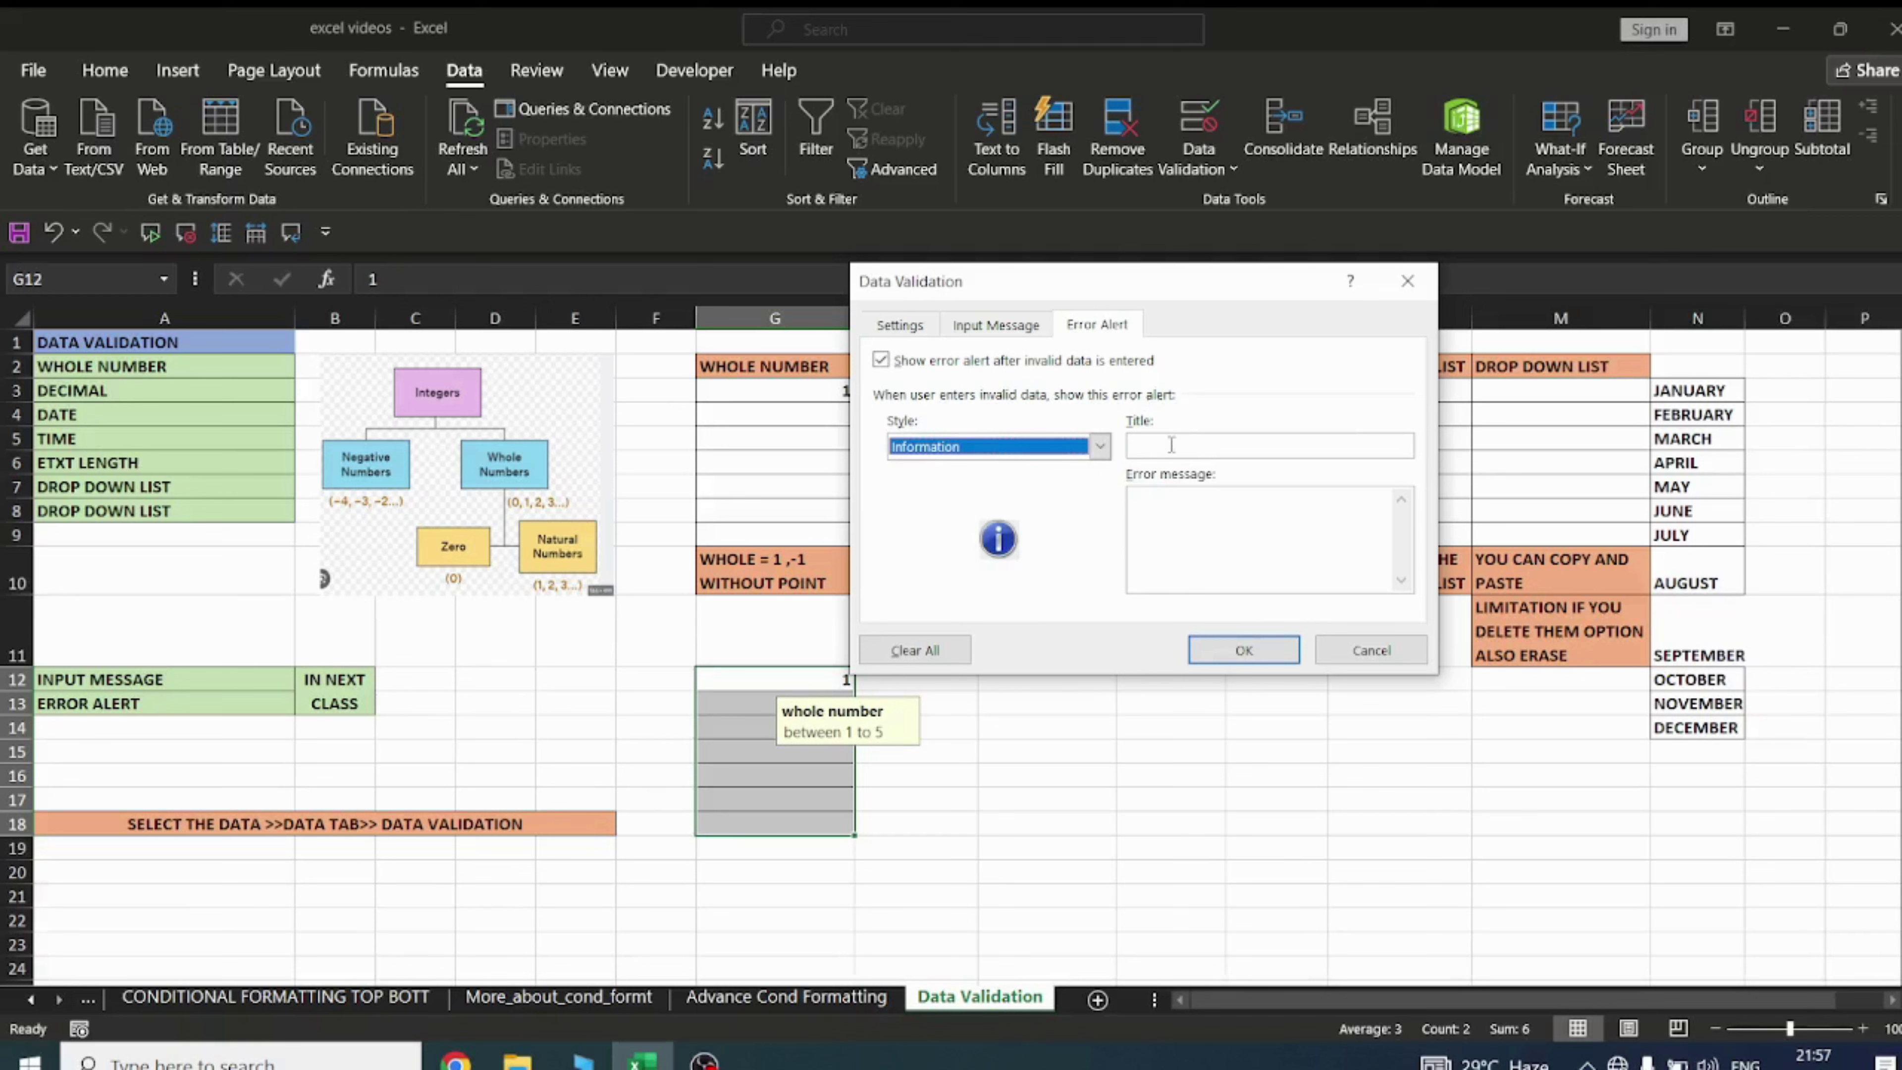
pyautogui.click(1171, 445)
pyautogui.click(1161, 510)
pyautogui.write('please input whole number betrwn 1 to 5')
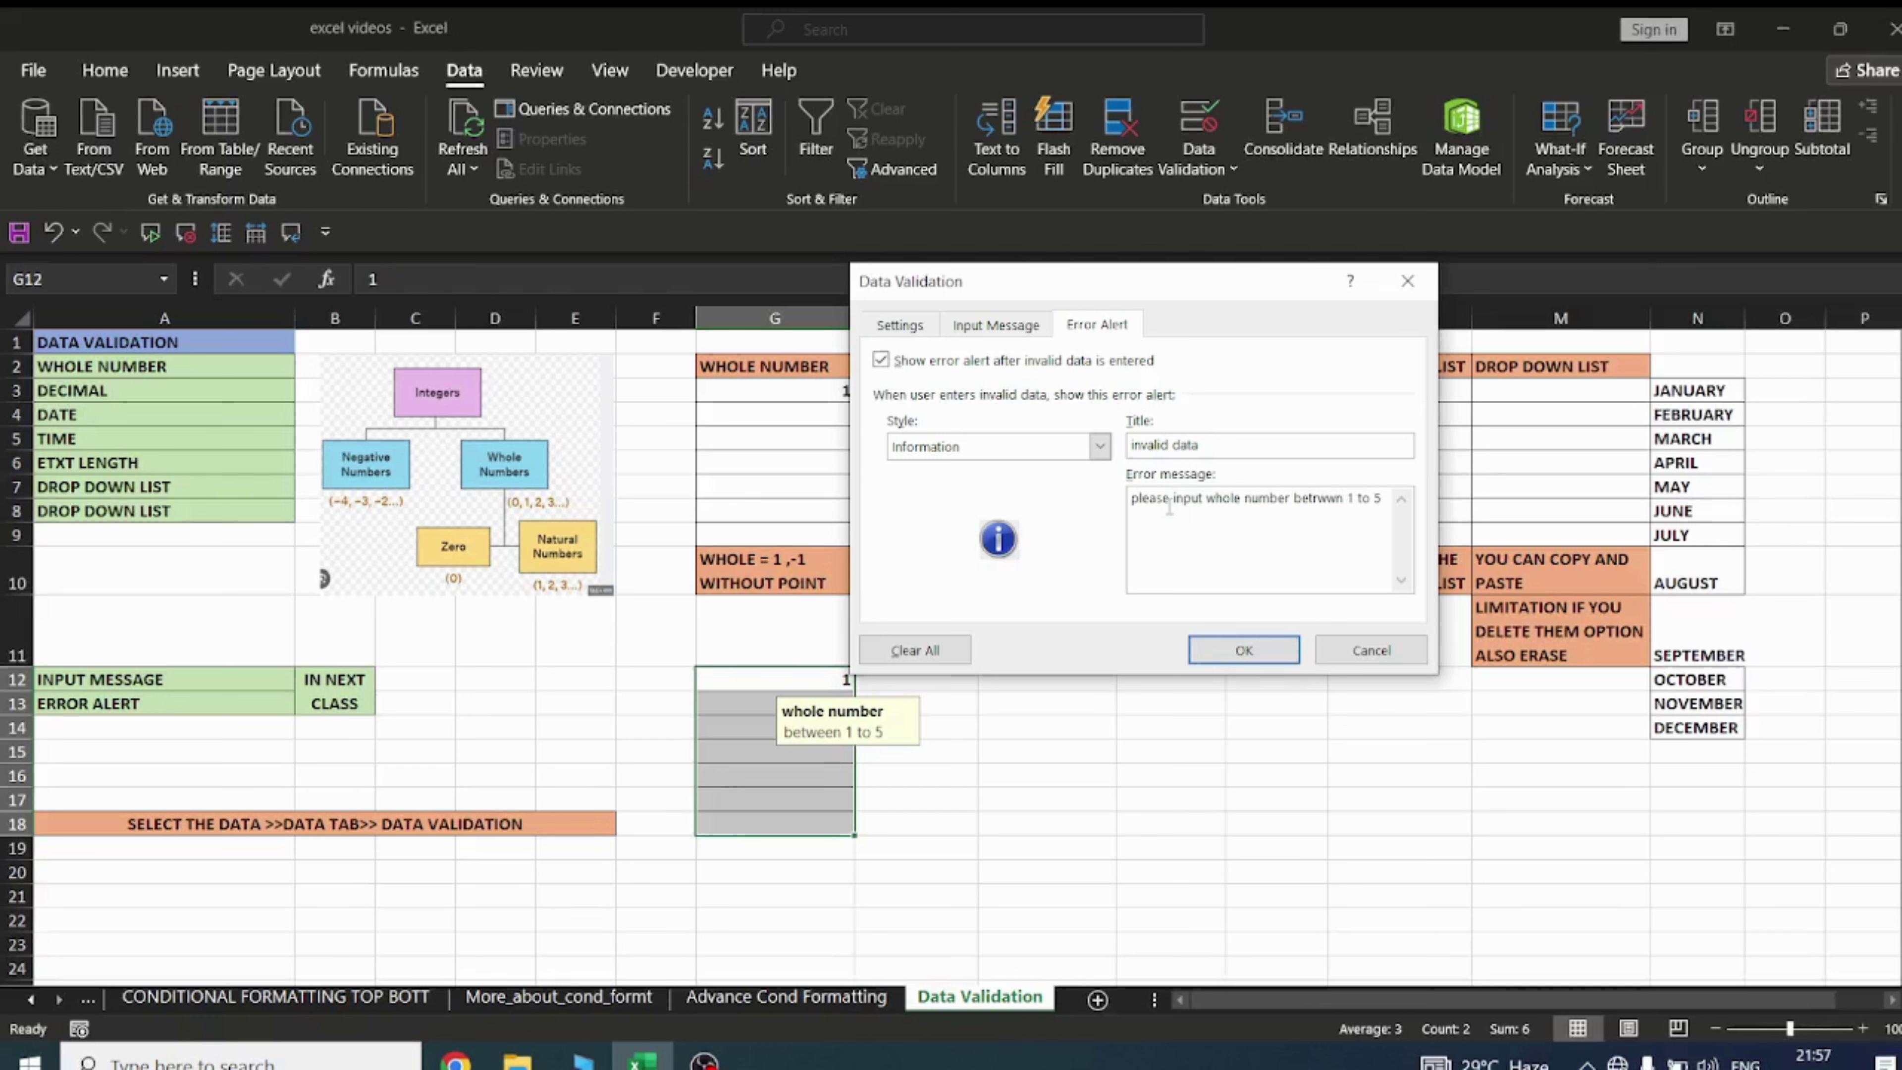
pyautogui.moveTo(1315, 496); pyautogui.dragTo(1341, 500)
pyautogui.write('ee')
# Test 1.1 in G12 and dismiss the new 'invalid data' Information alert
pyautogui.click(1243, 649)
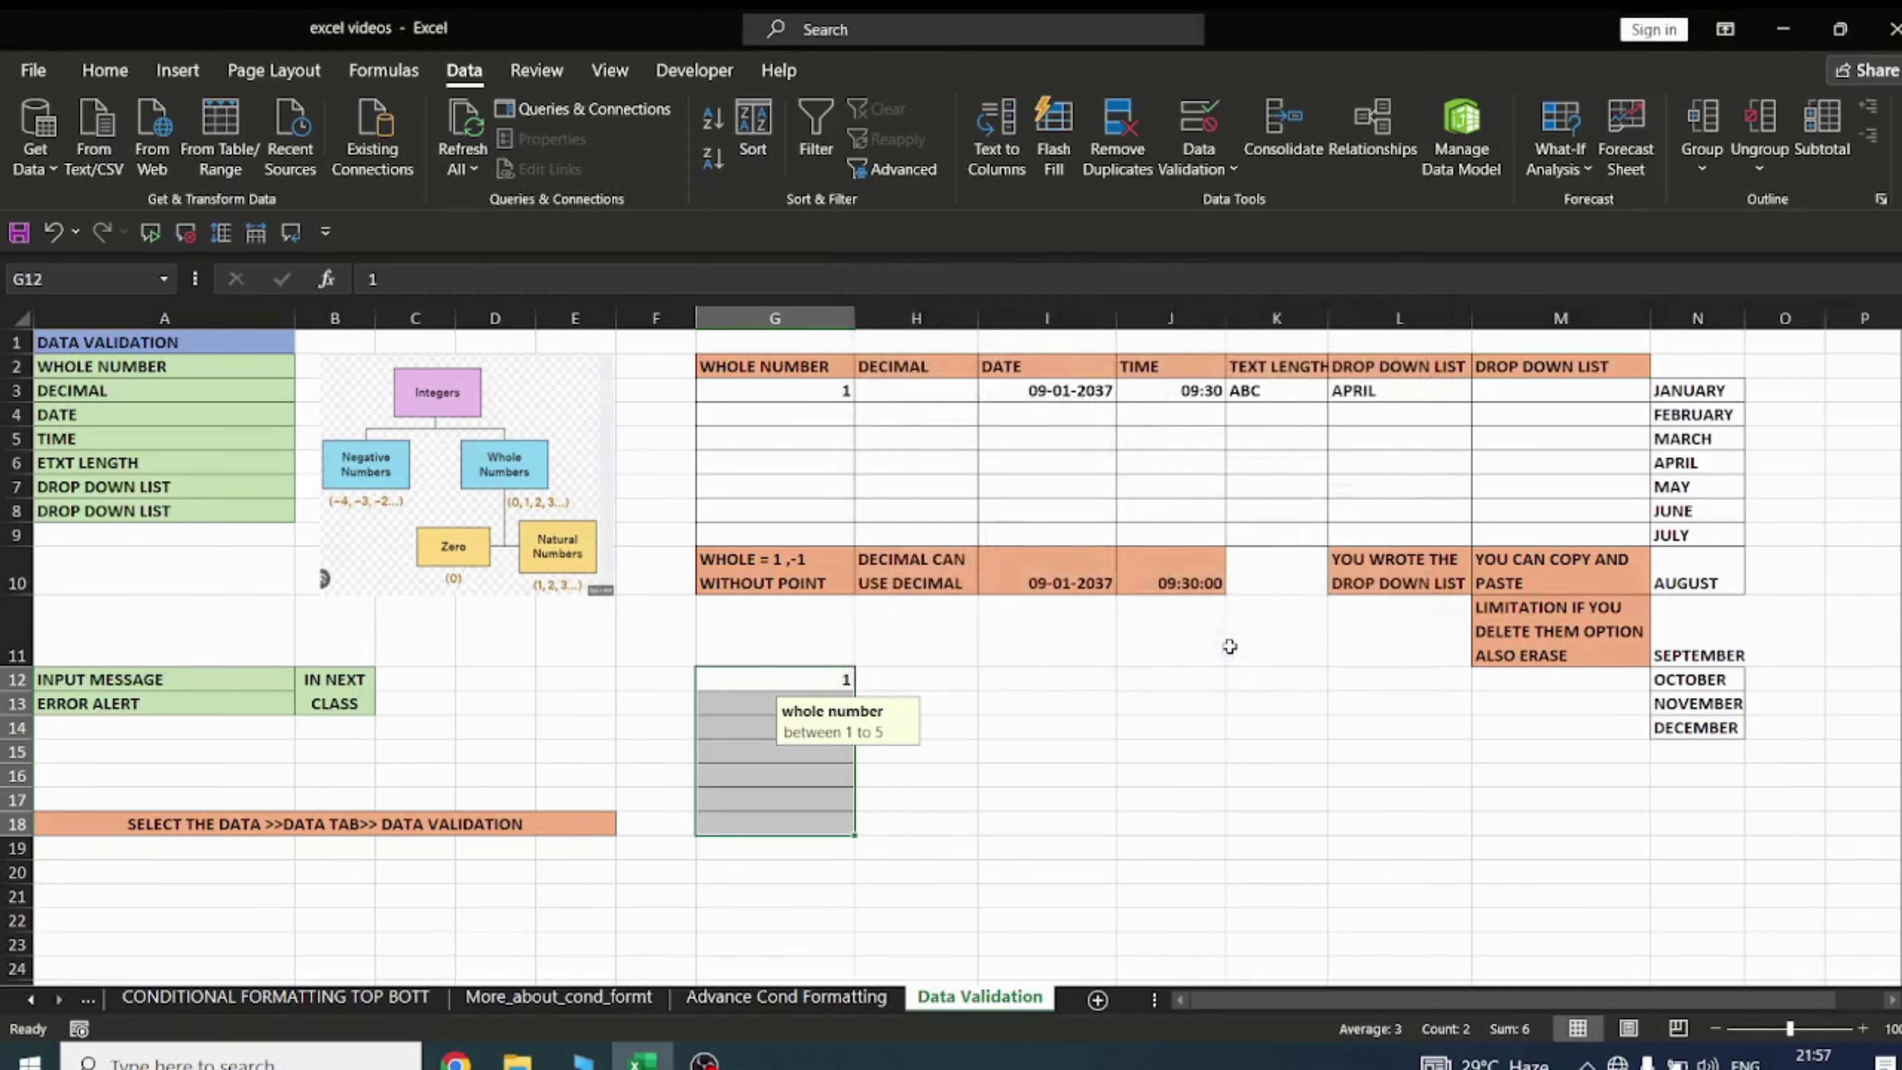
pyautogui.click(771, 678)
pyautogui.write('1.1')
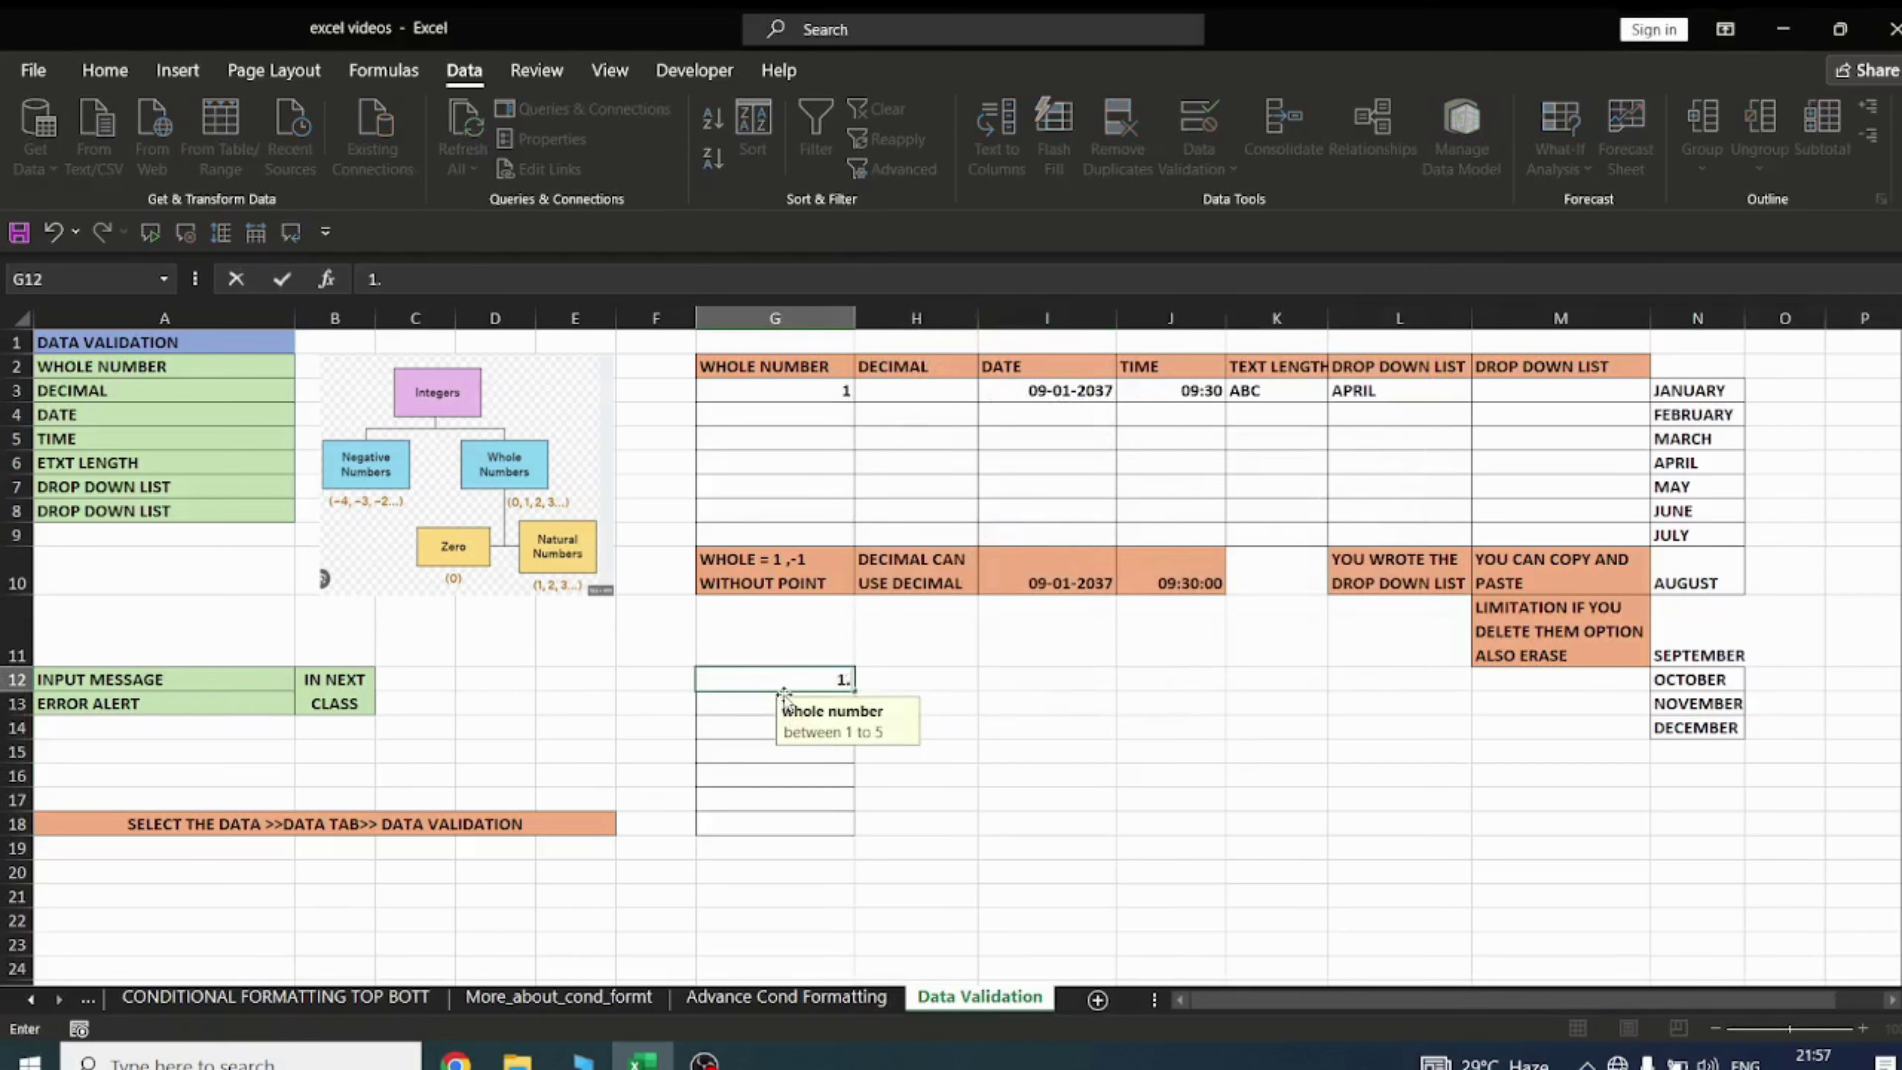
pyautogui.press('Return')
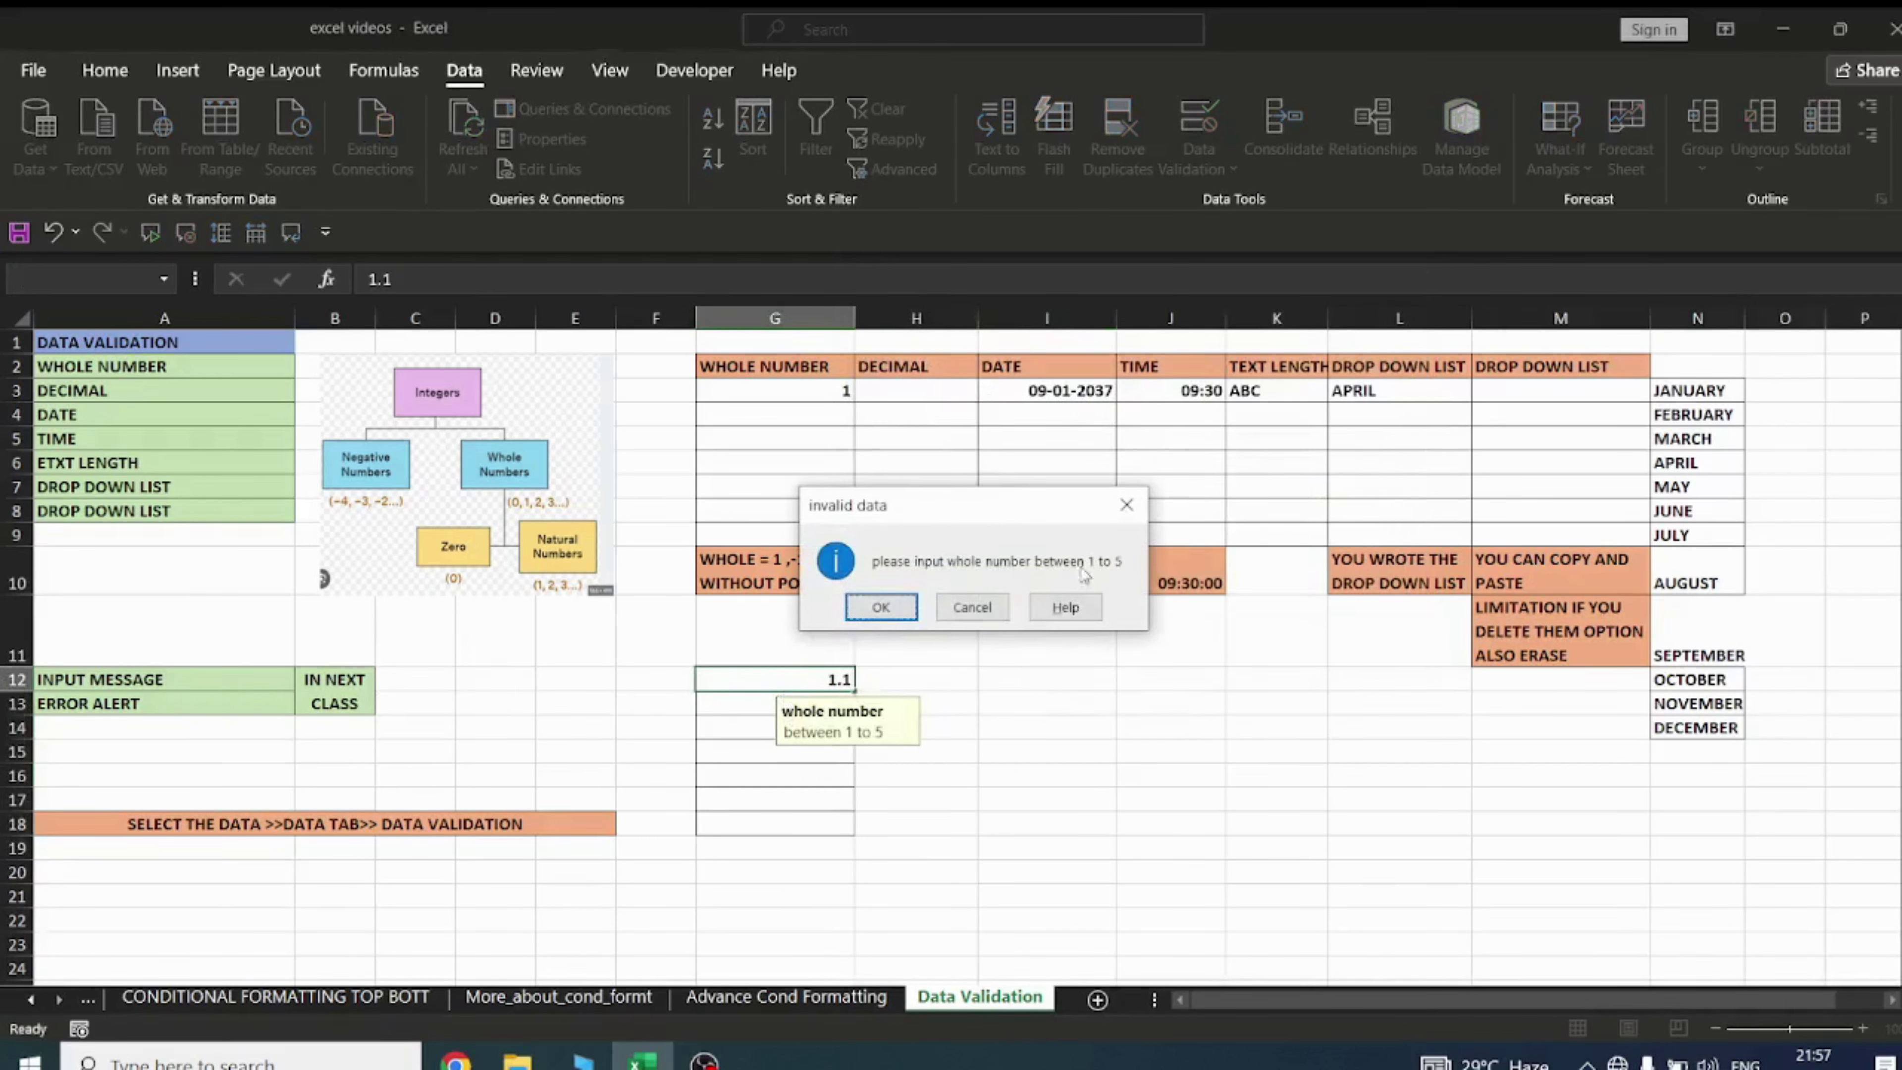
pyautogui.click(1127, 505)
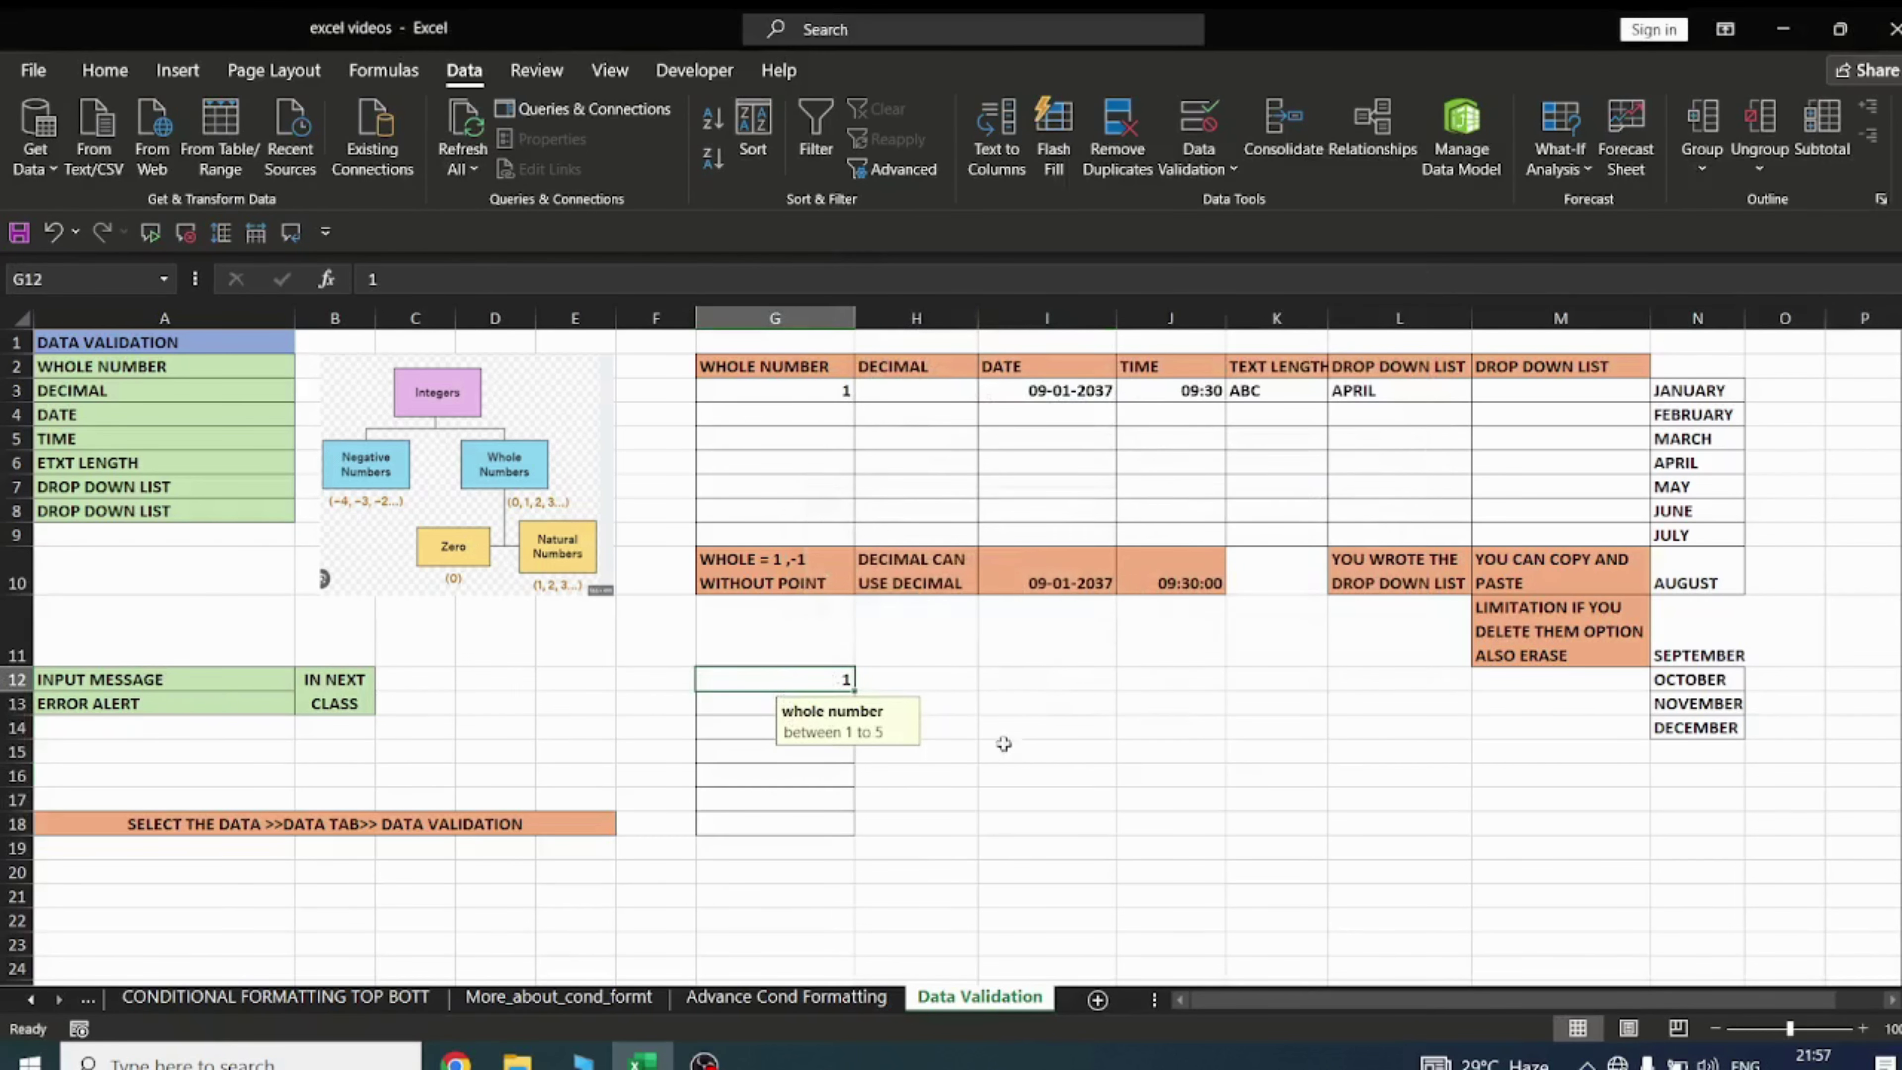
# Check the G13 input message, then select the decimal test cells H12:H18
pyautogui.click(1018, 754)
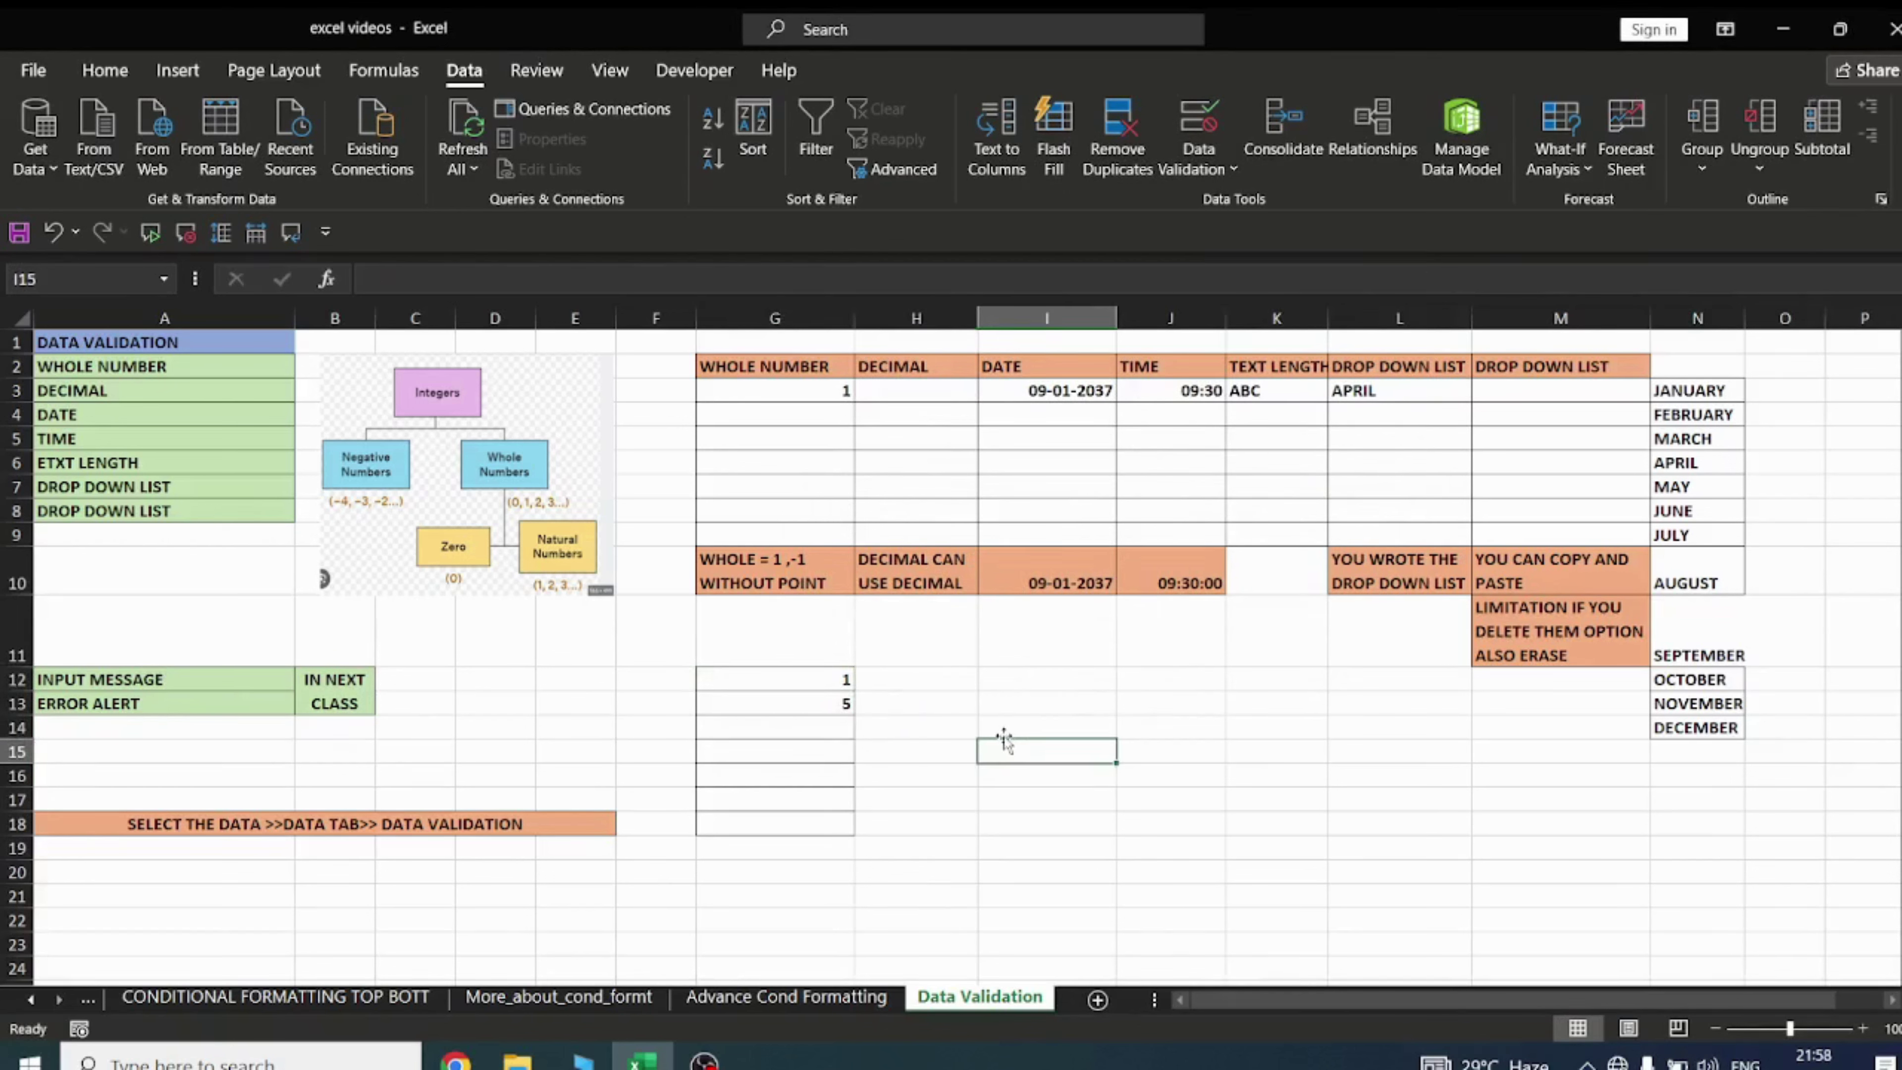
pyautogui.click(789, 700)
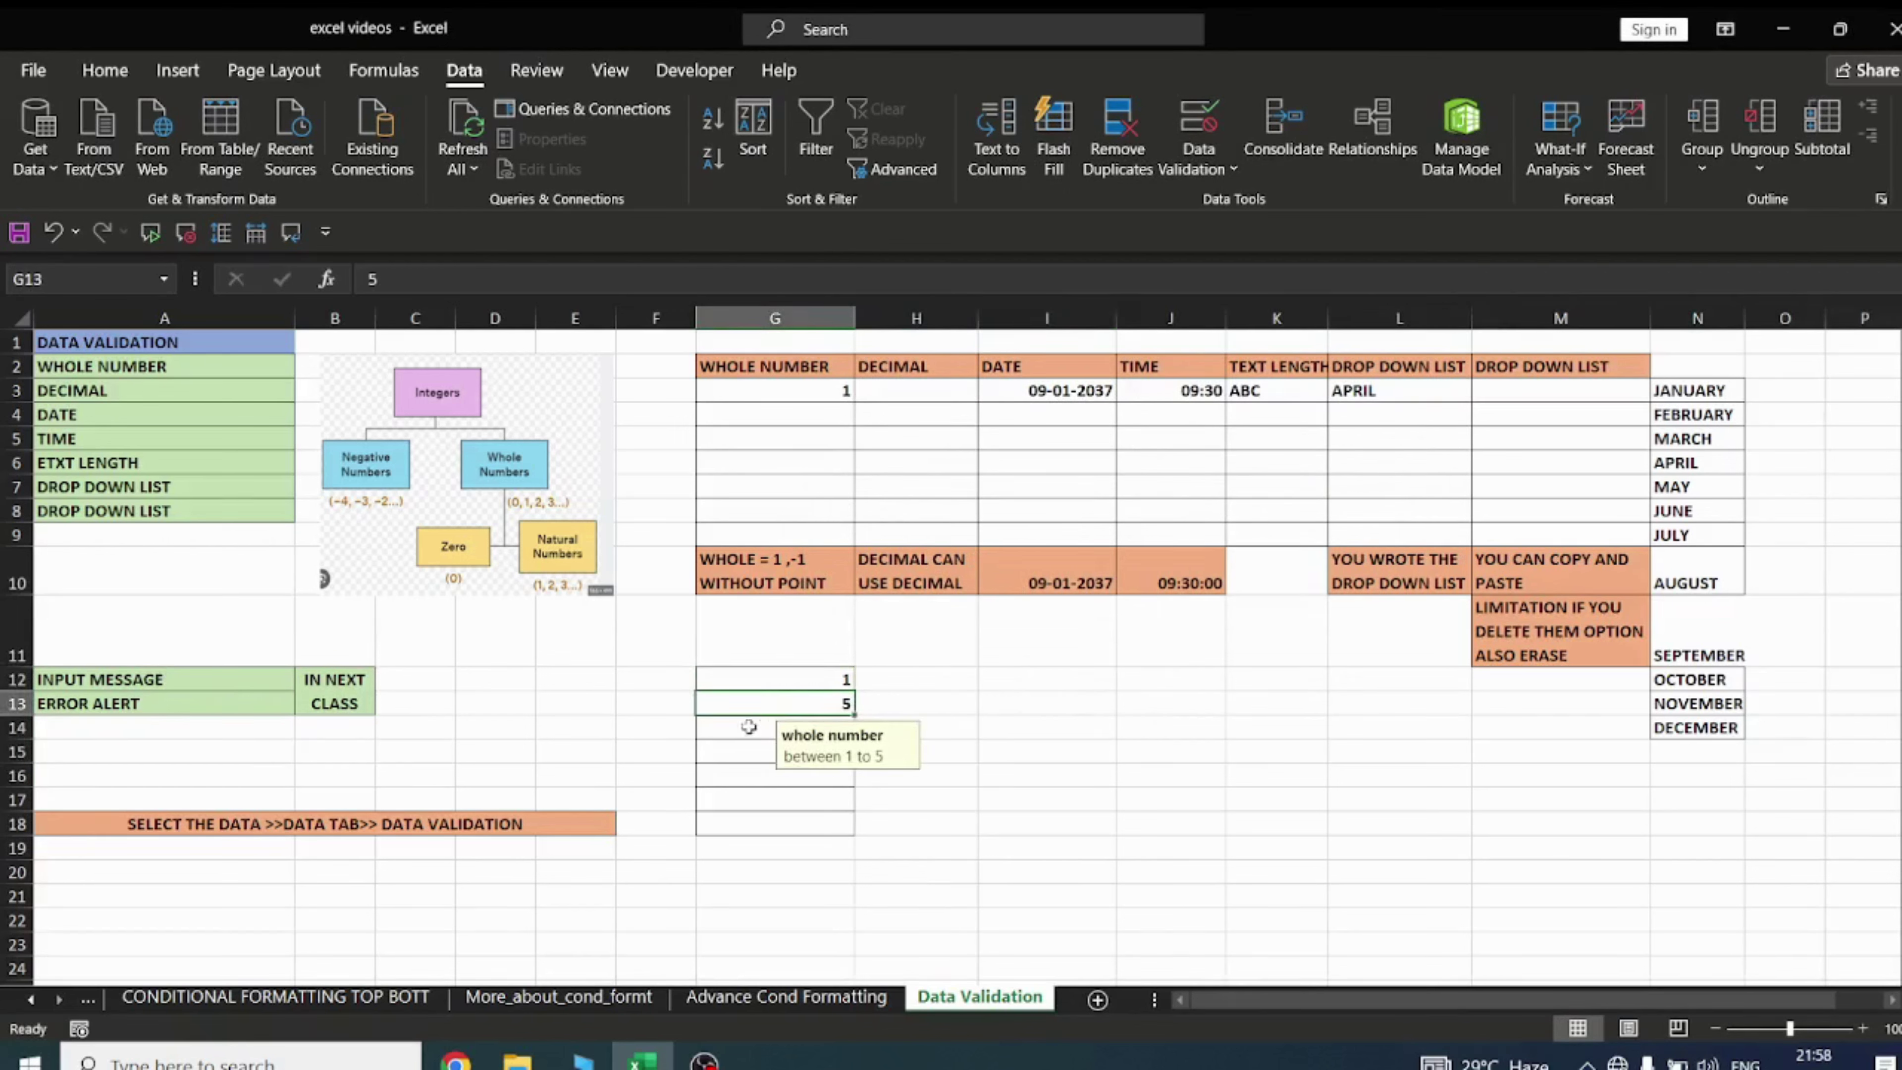
pyautogui.click(1025, 686)
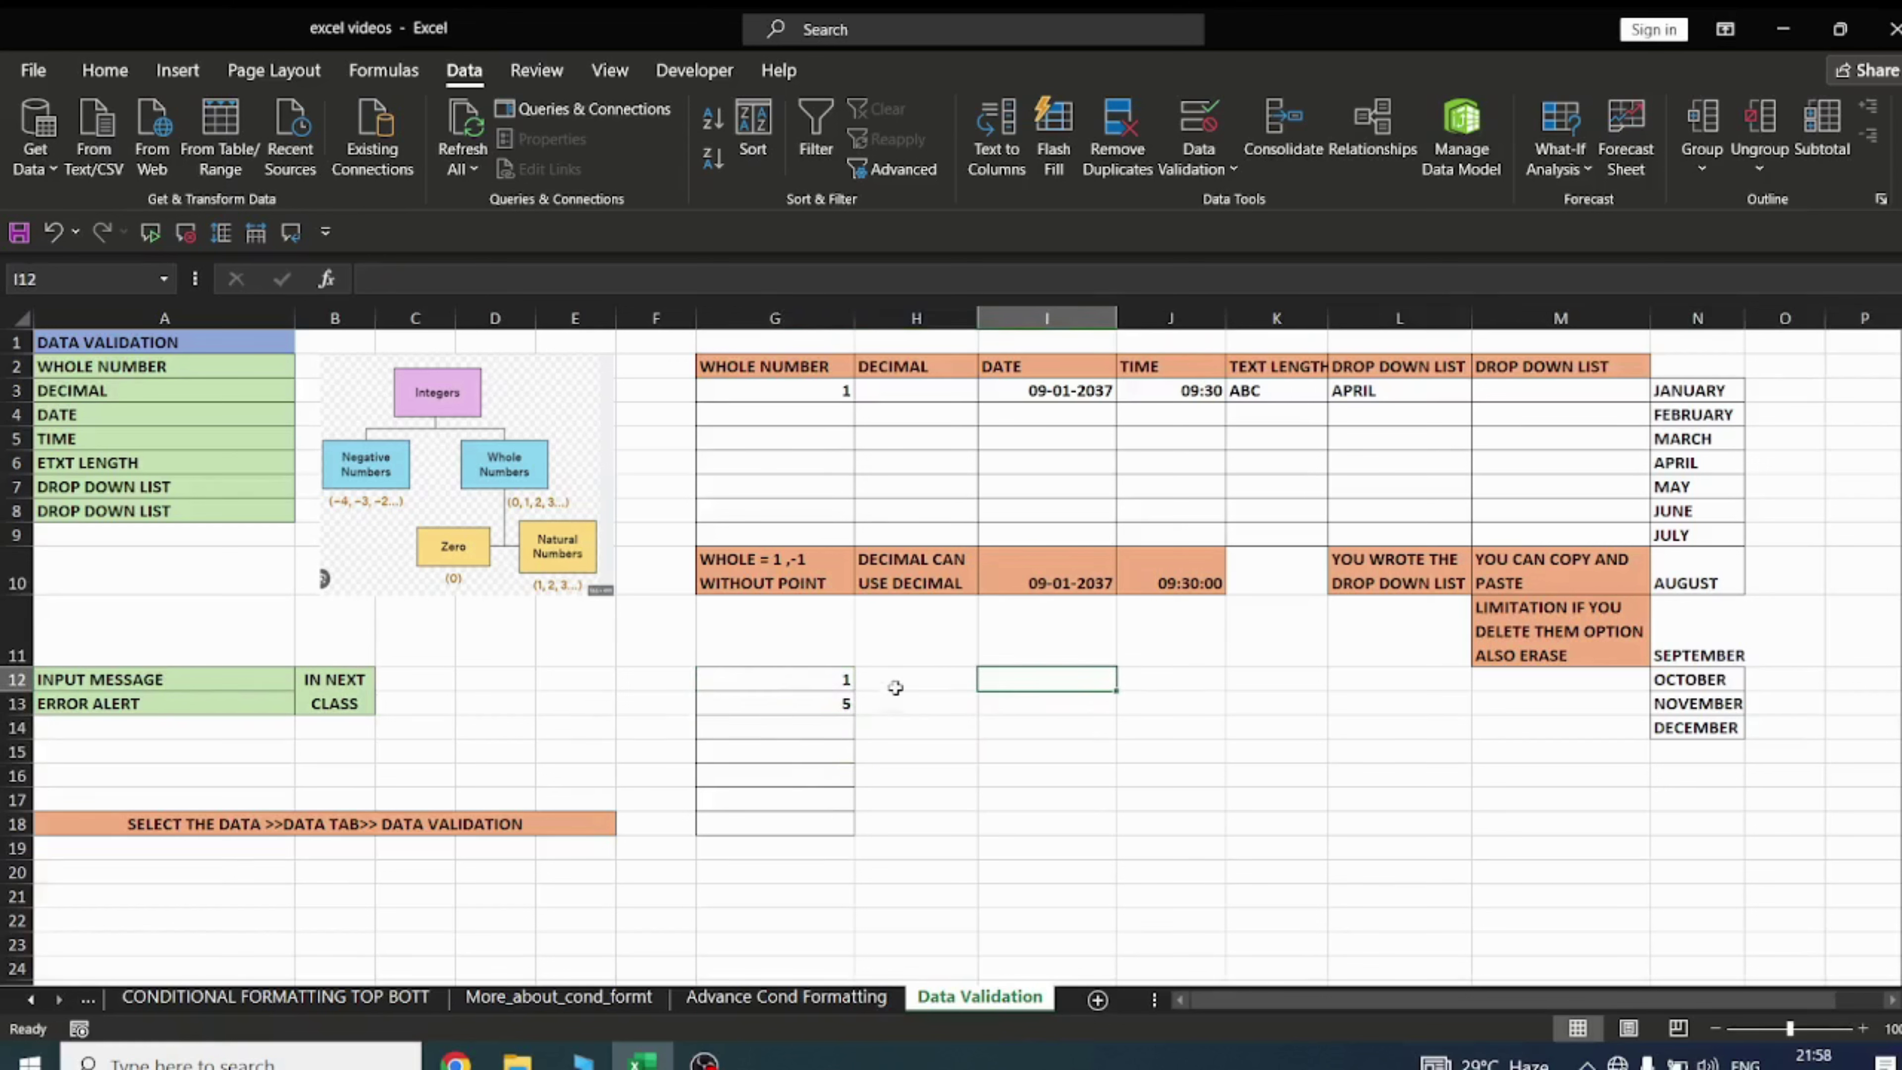
pyautogui.moveTo(912, 664); pyautogui.dragTo(929, 820)
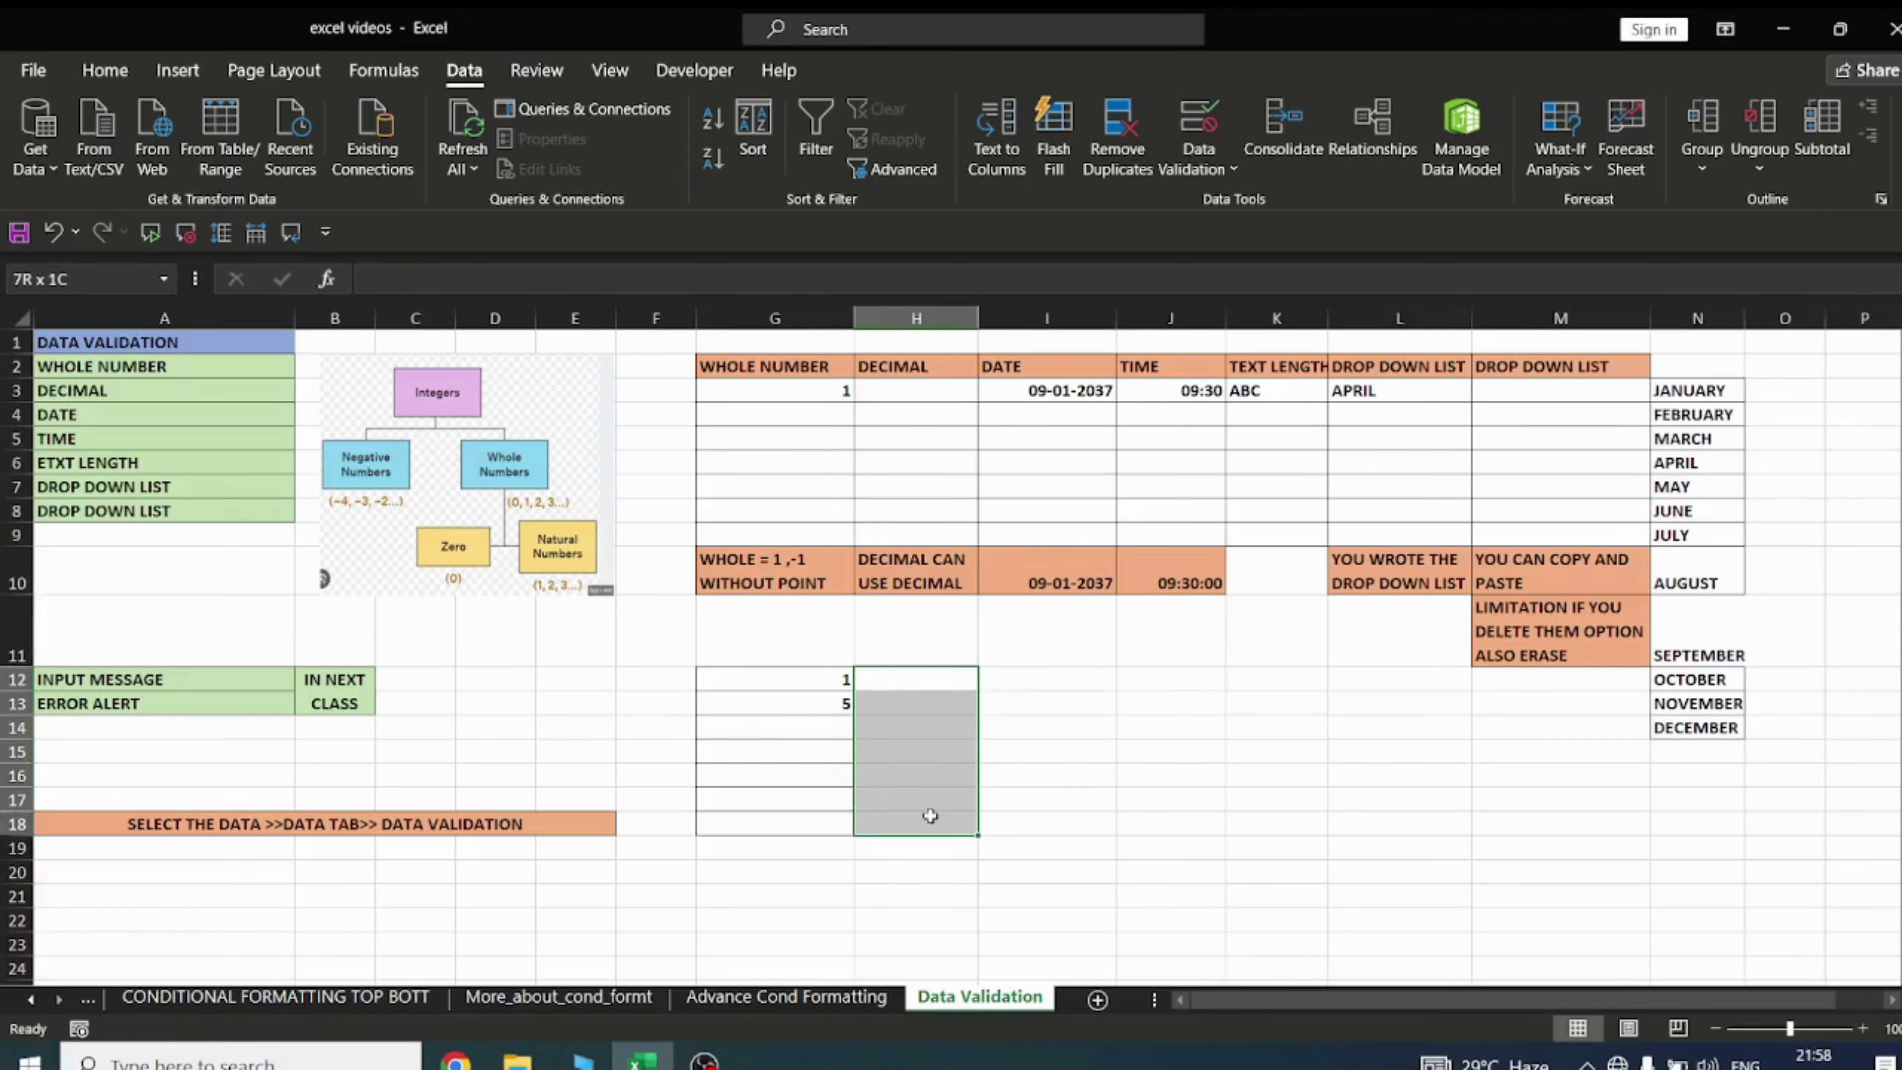
# Allow only decimal values with a minimum of 1 in H12:H18
pyautogui.click(1199, 121)
pyautogui.click(903, 324)
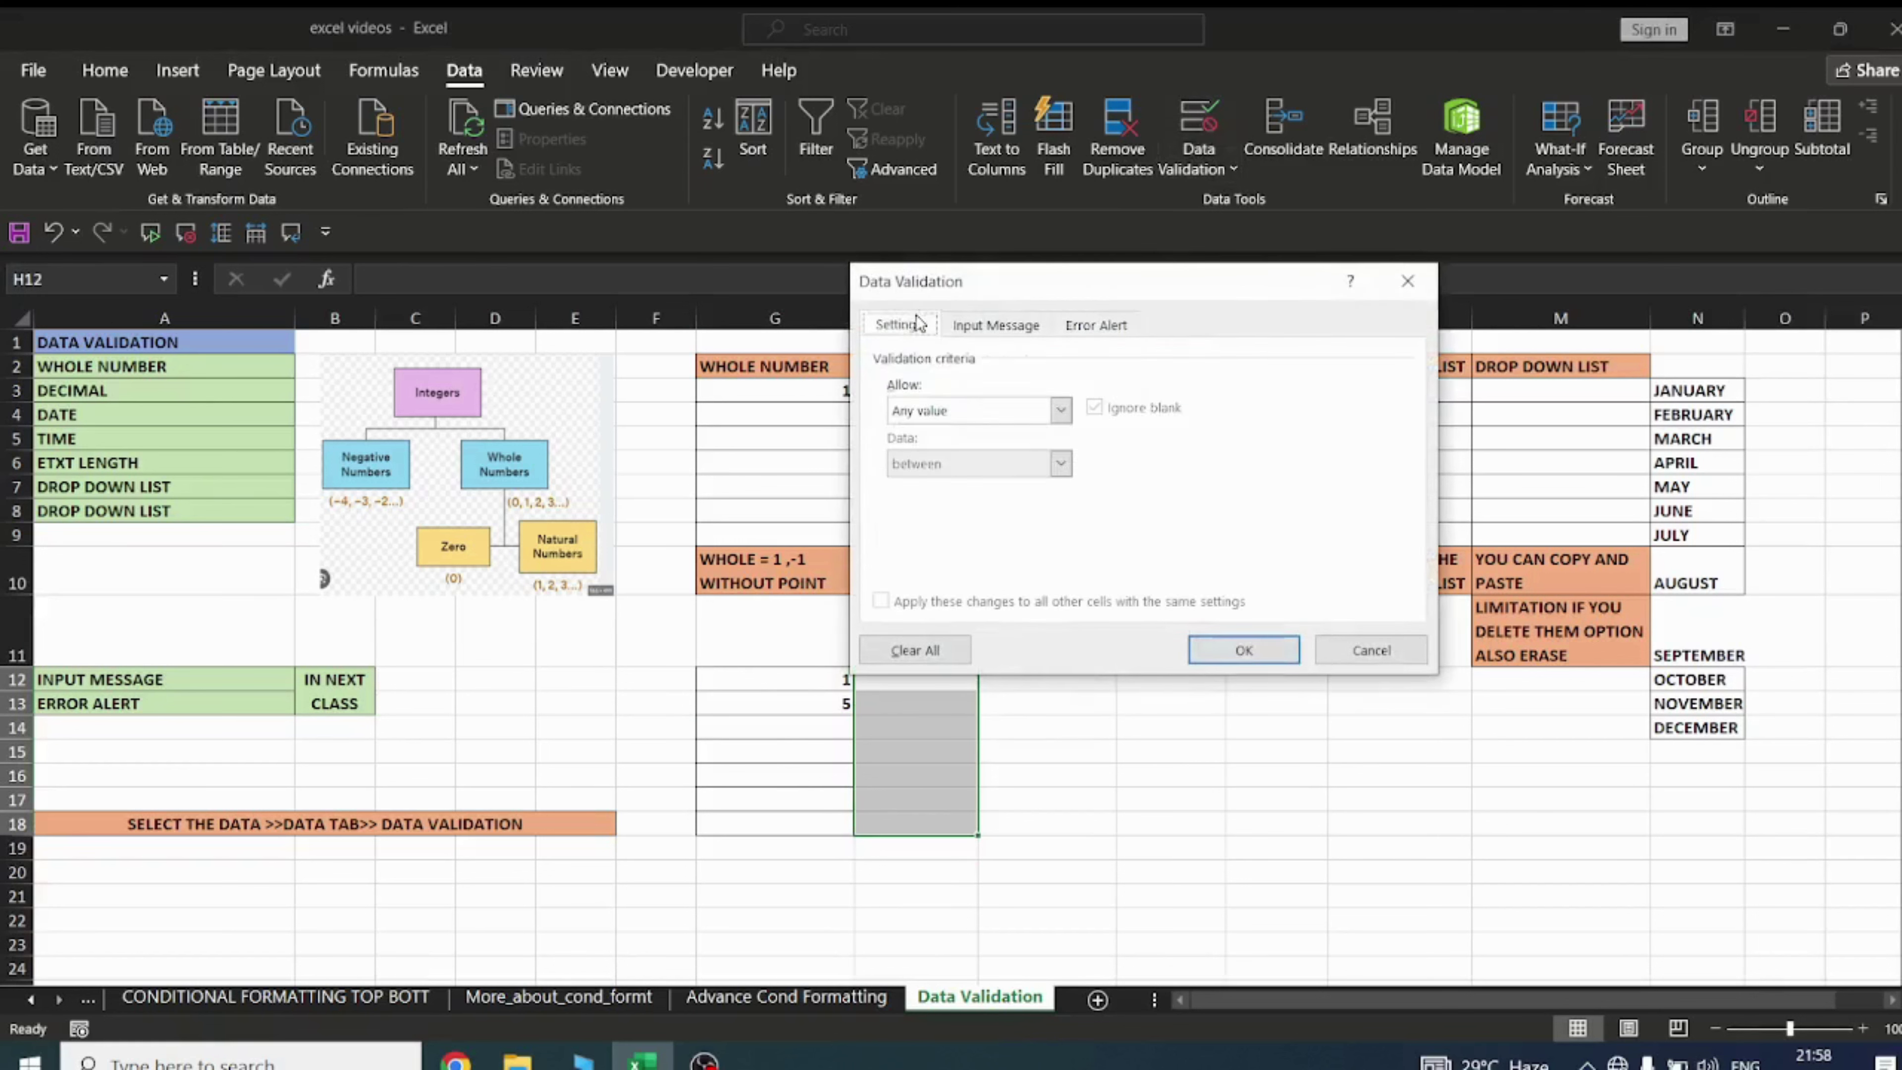
pyautogui.click(1061, 409)
pyautogui.click(973, 468)
pyautogui.click(947, 518)
pyautogui.write('1')
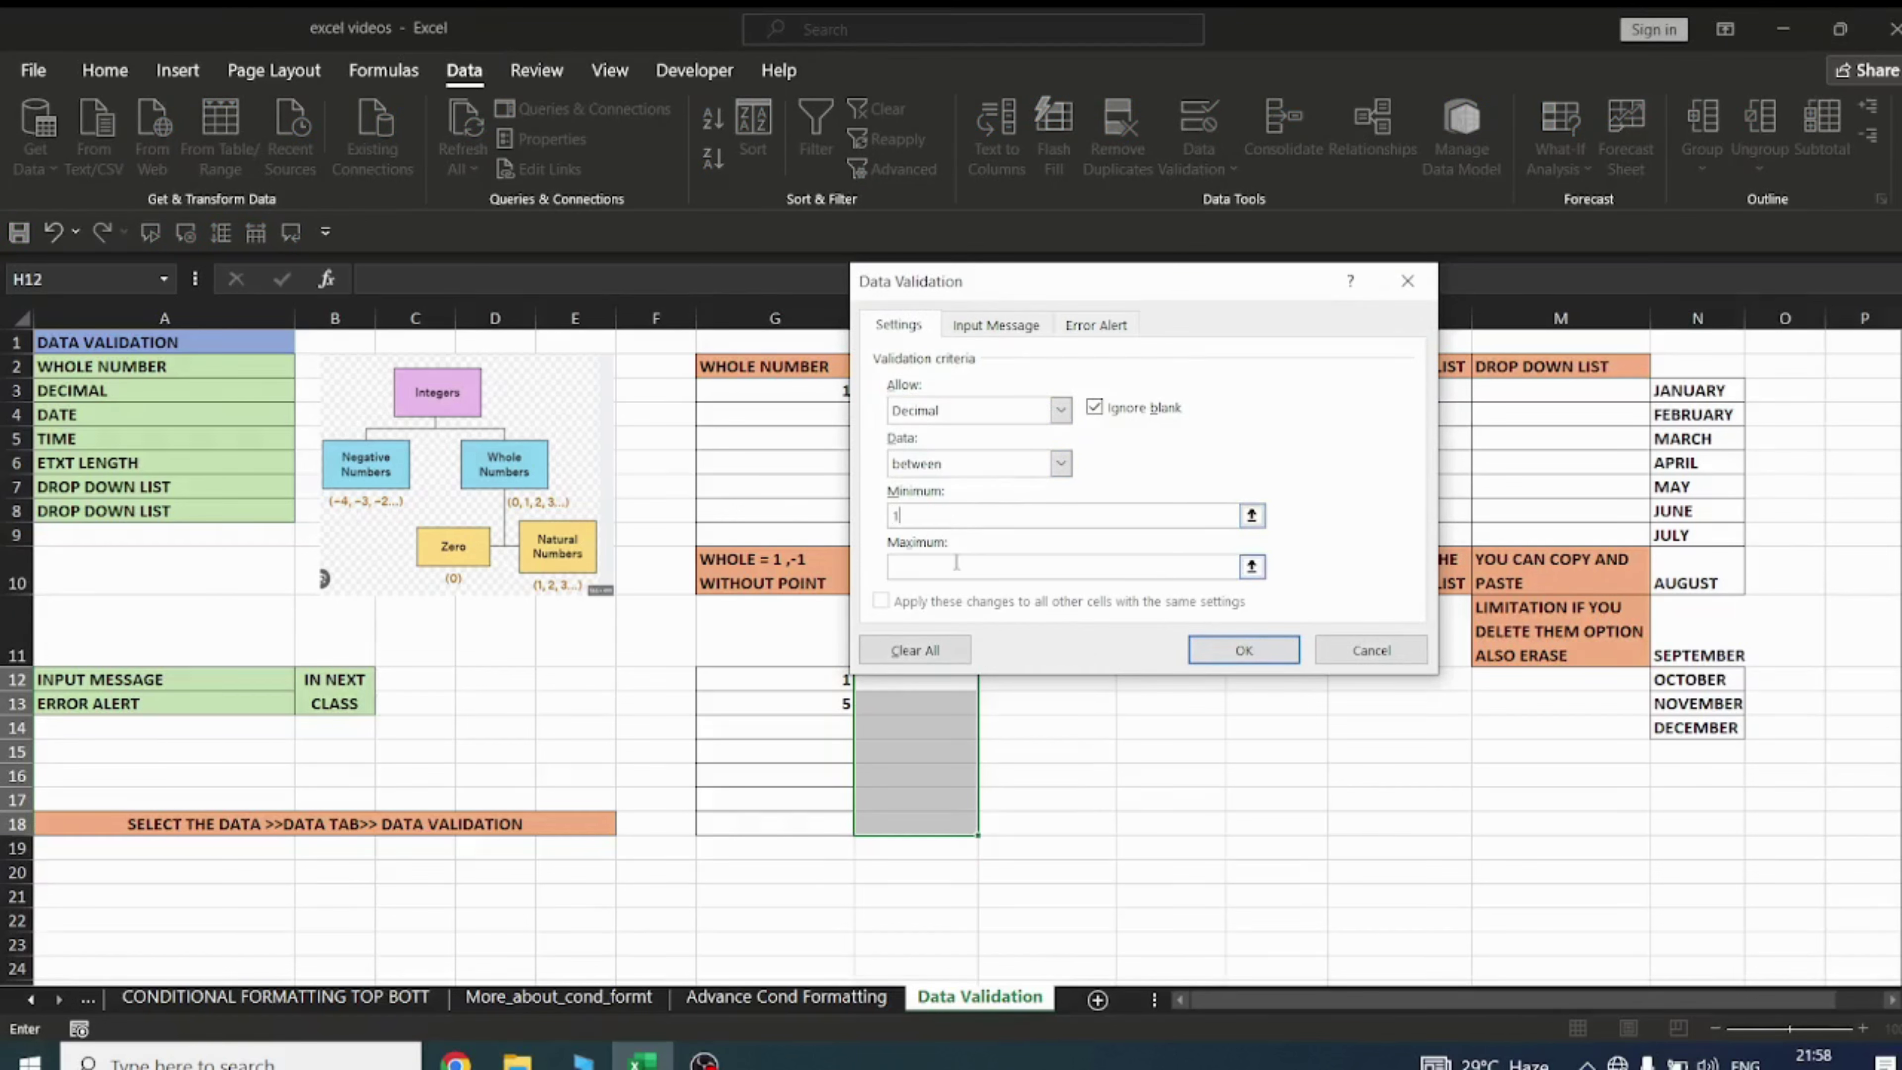
pyautogui.click(1244, 649)
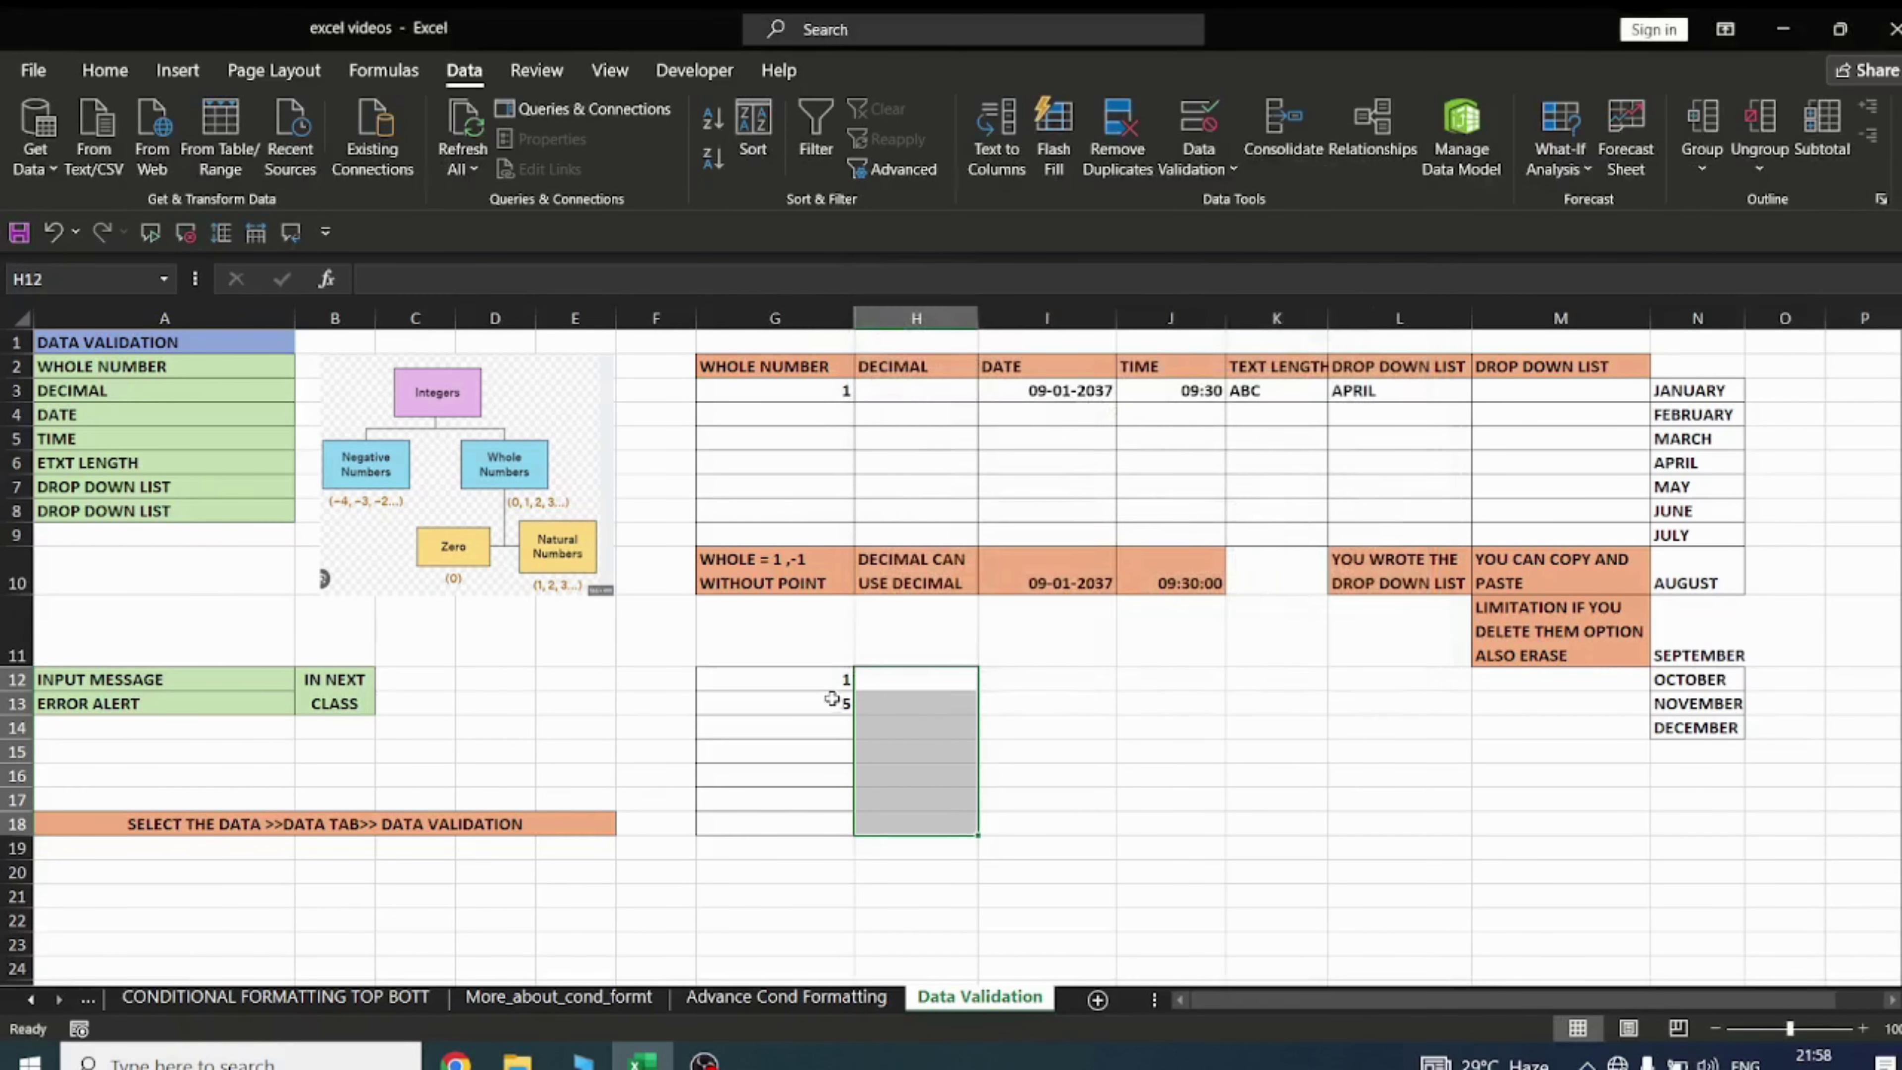
# Enter 1.1, 2.22232222 and 2 in H12:H14, and cancel the rejected 5,5
pyautogui.click(922, 678)
pyautogui.write('1.1')
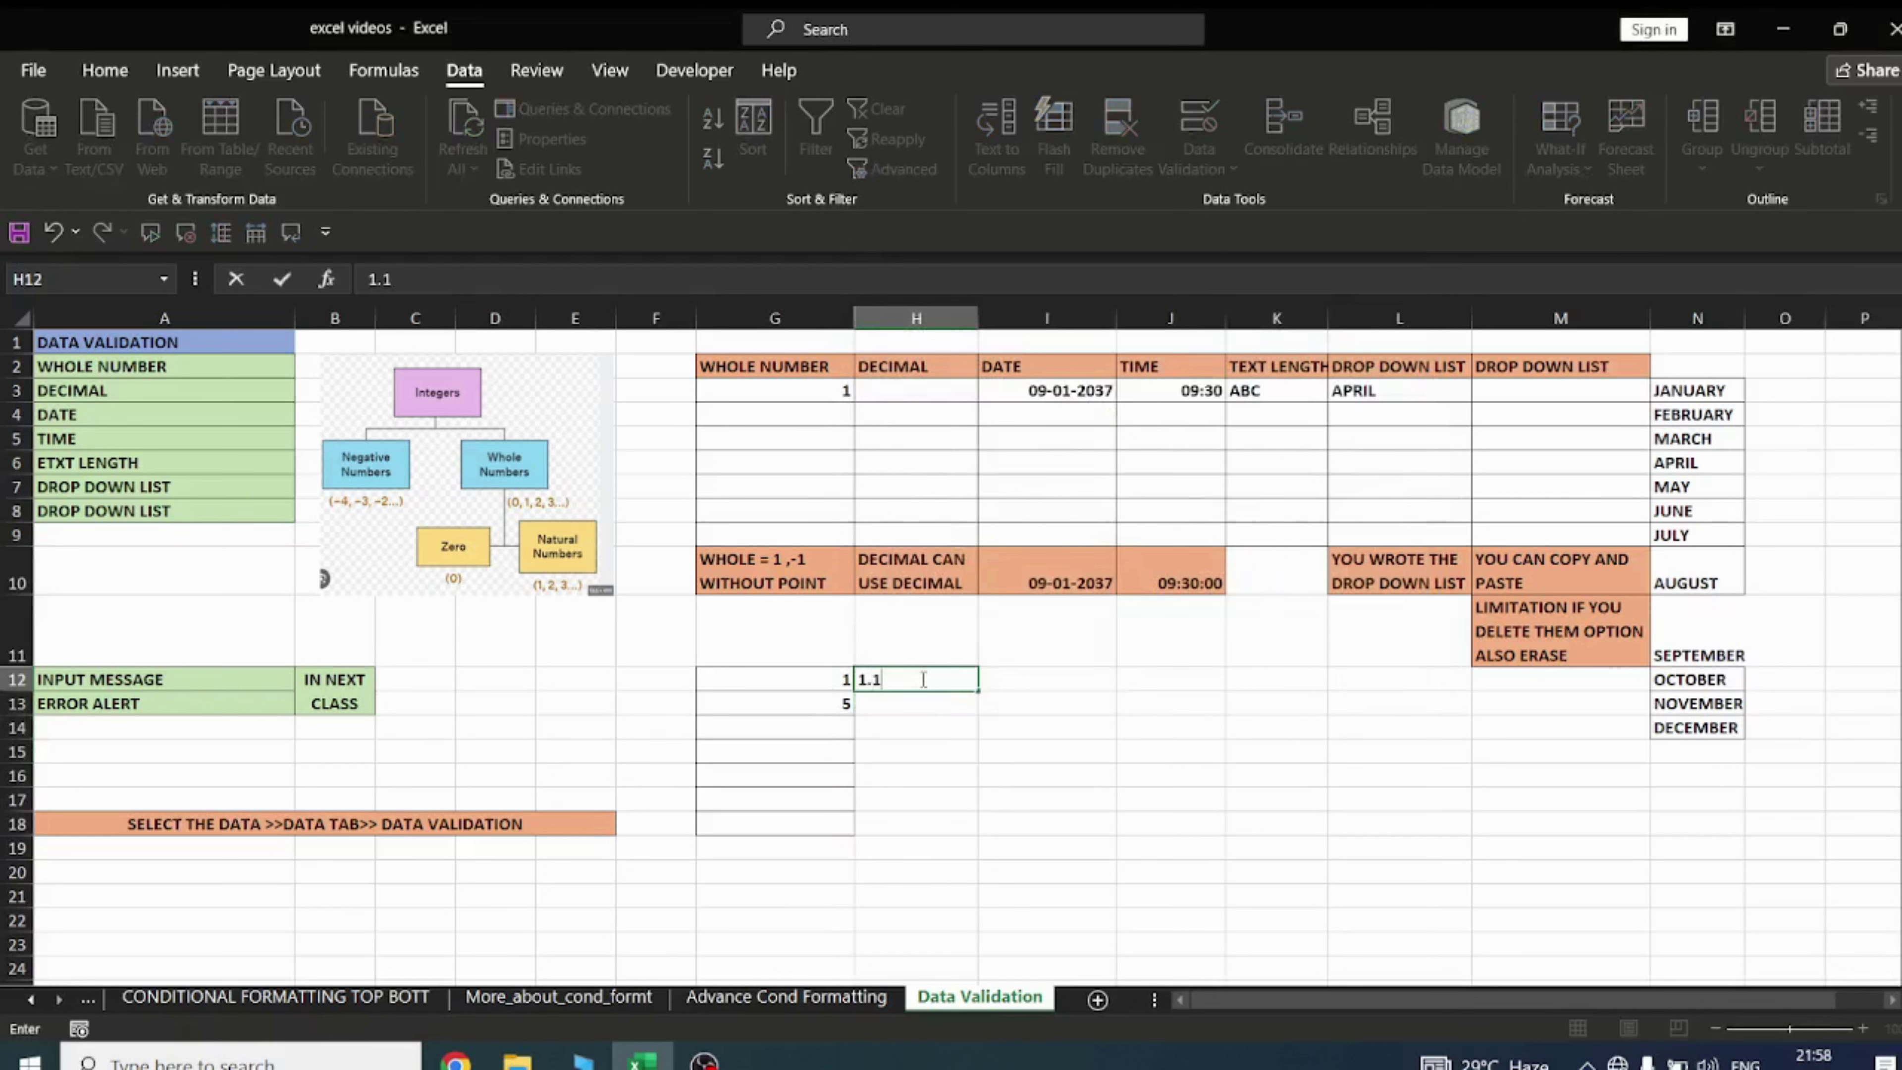
pyautogui.press('Return')
pyautogui.write('2.2223')
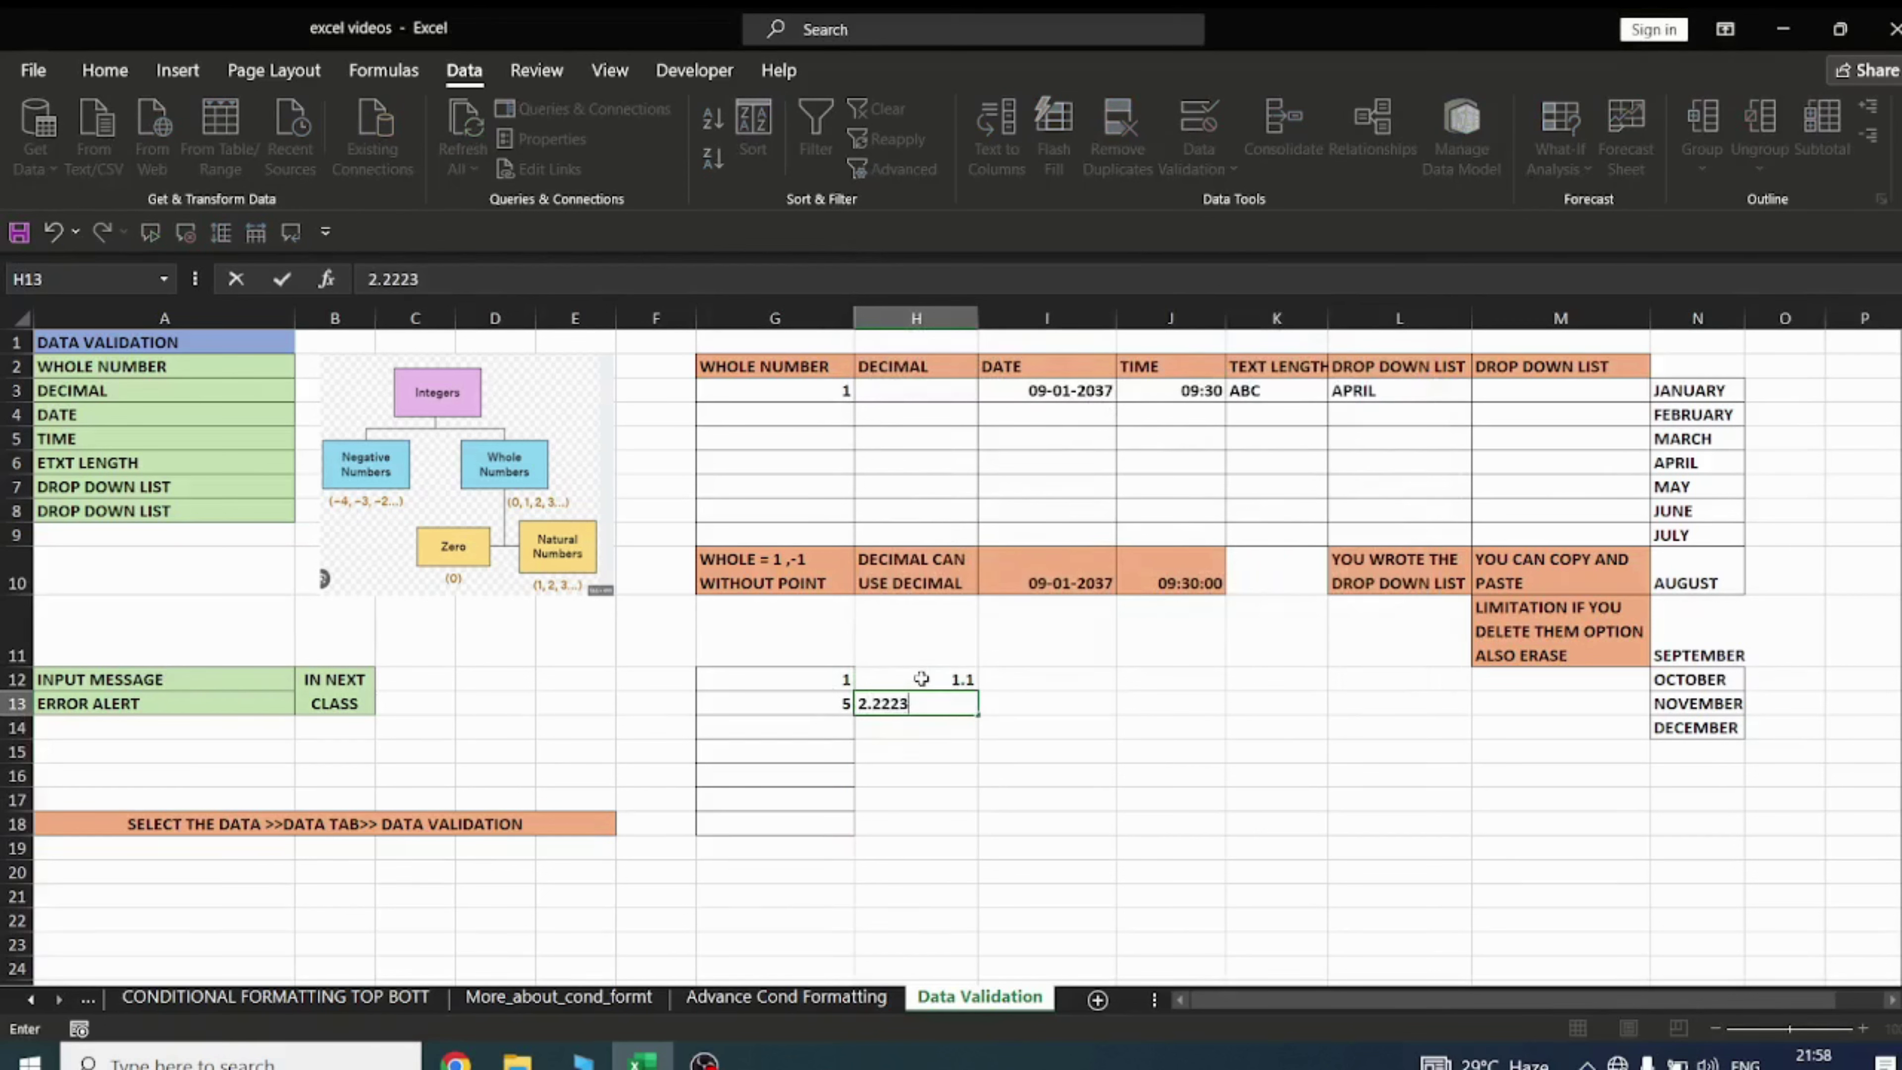
pyautogui.write('2222')
pyautogui.press('Return')
pyautogui.write('2')
pyautogui.press('Return')
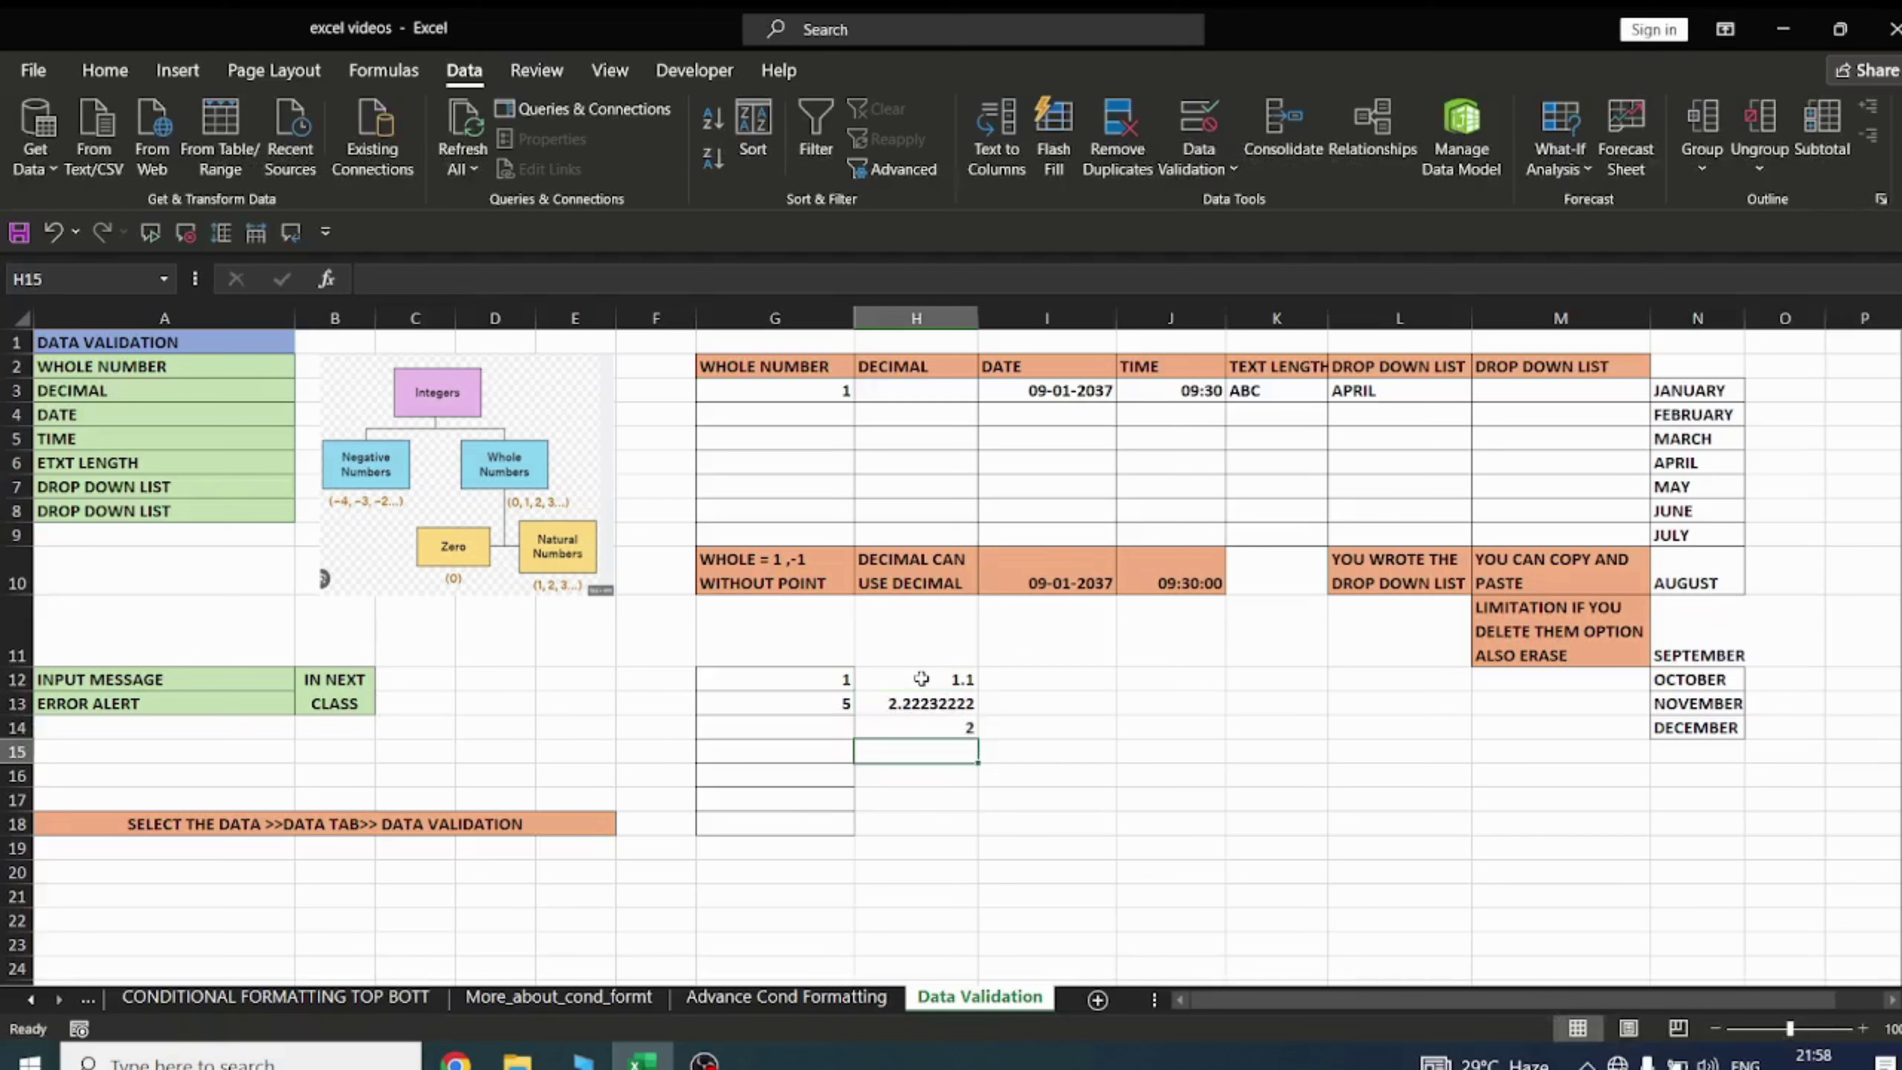
pyautogui.write('5,5')
pyautogui.press('Return')
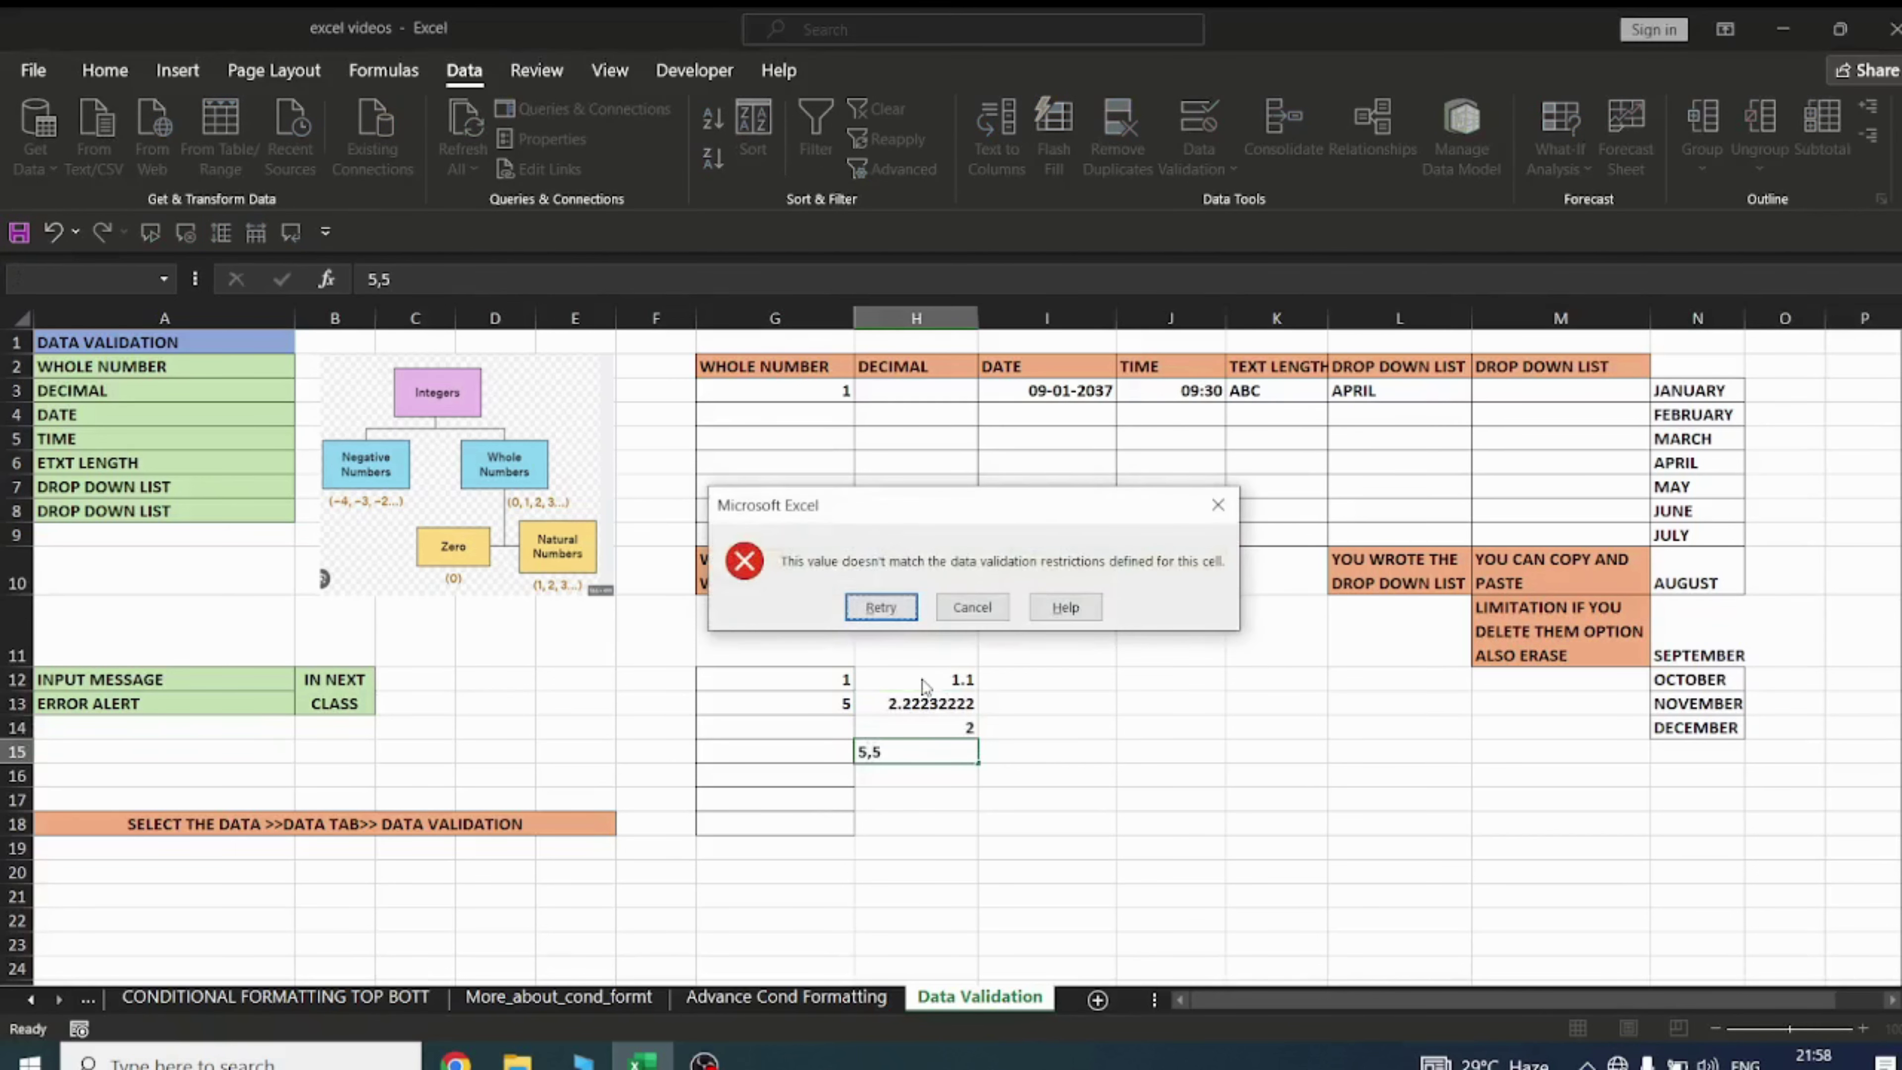
pyautogui.click(1217, 505)
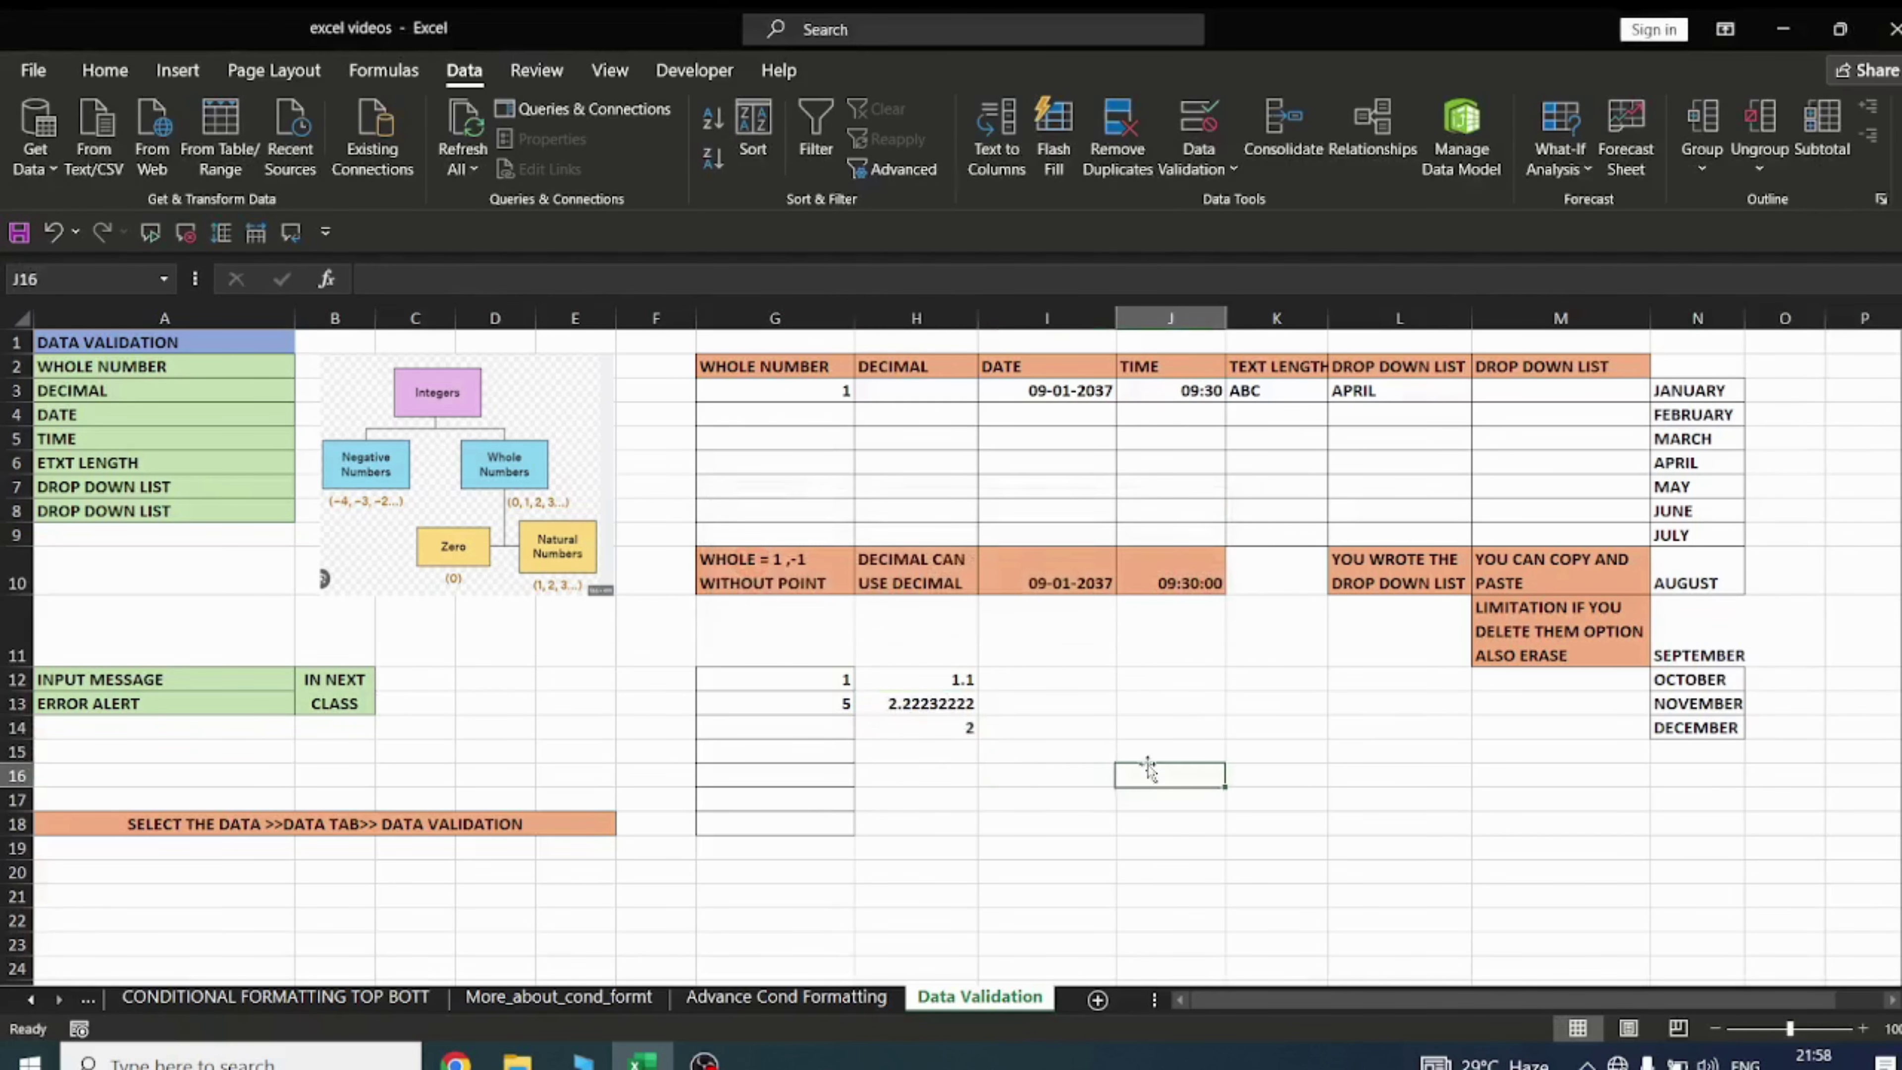
pyautogui.click(941, 685)
# Review the I3 date rule allowing 01-01-2037 to 12-12-2037
pyautogui.moveTo(805, 678); pyautogui.dragTo(805, 824)
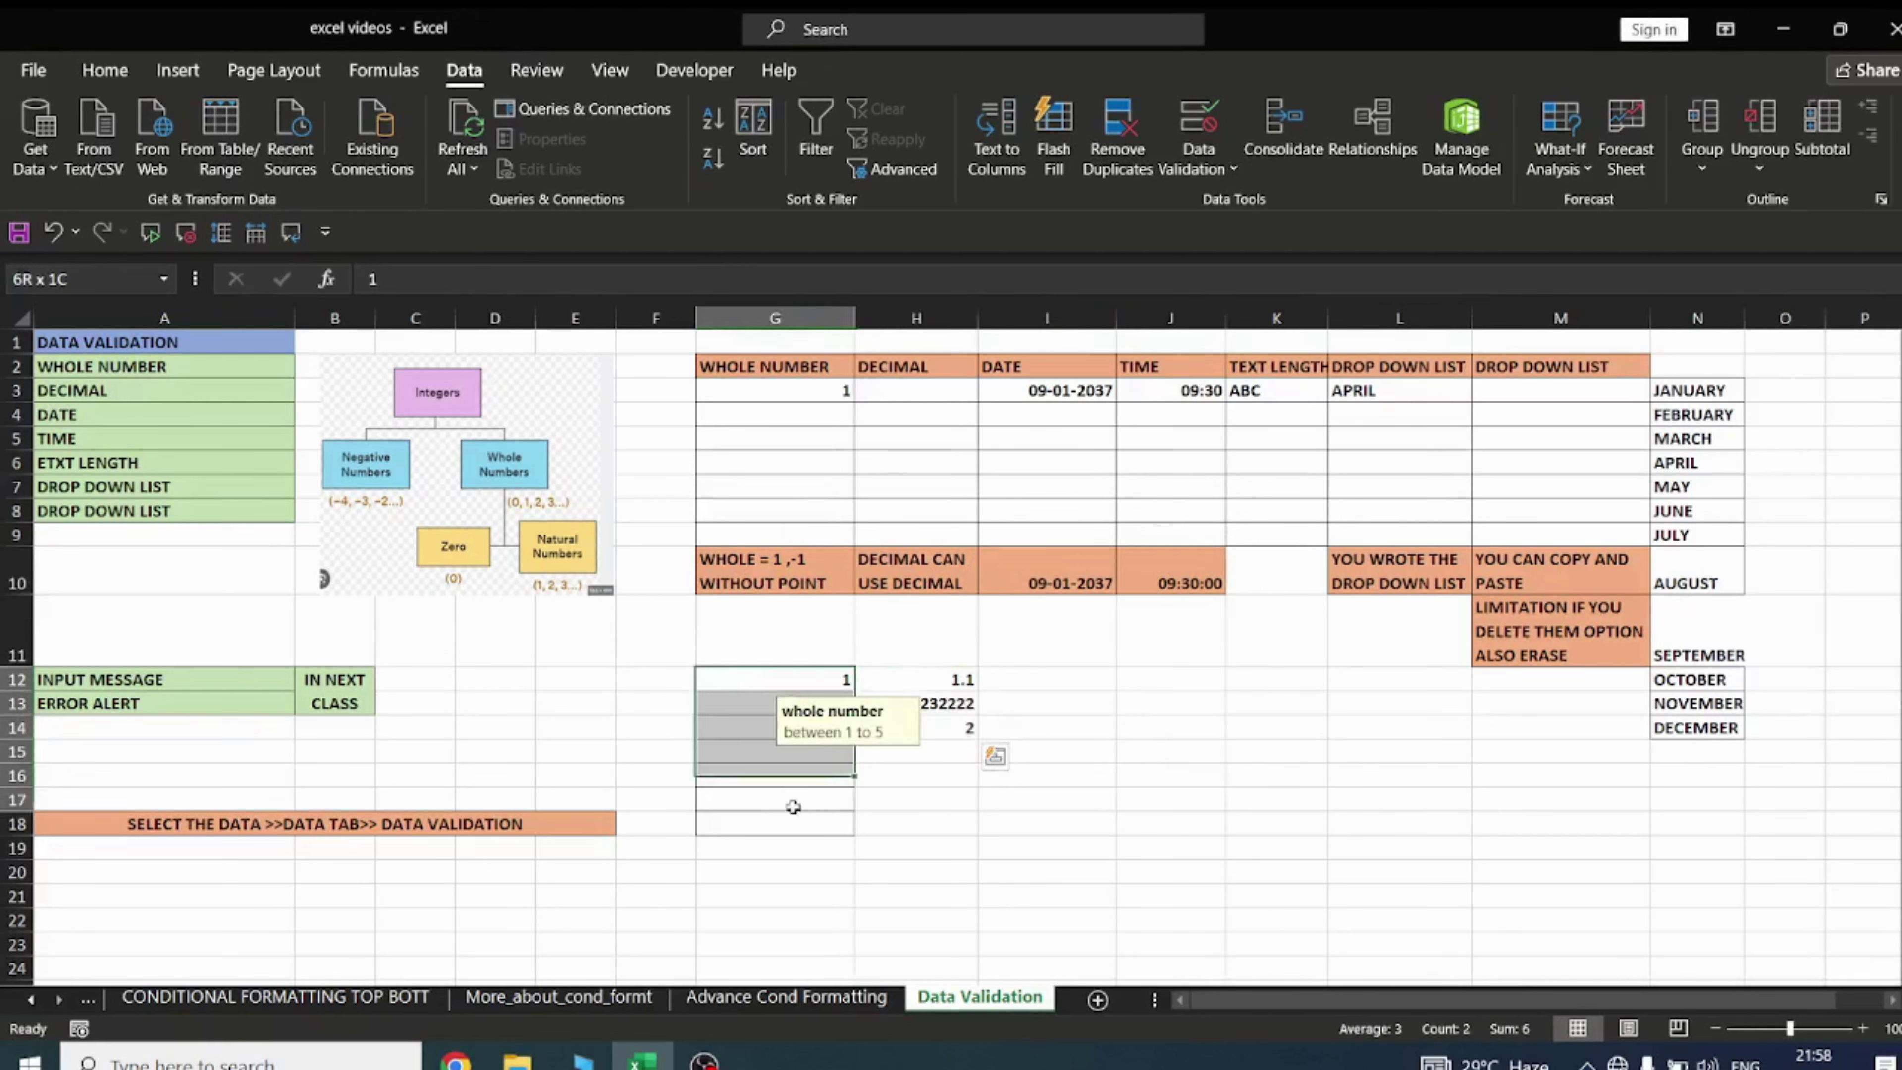
pyautogui.click(1207, 752)
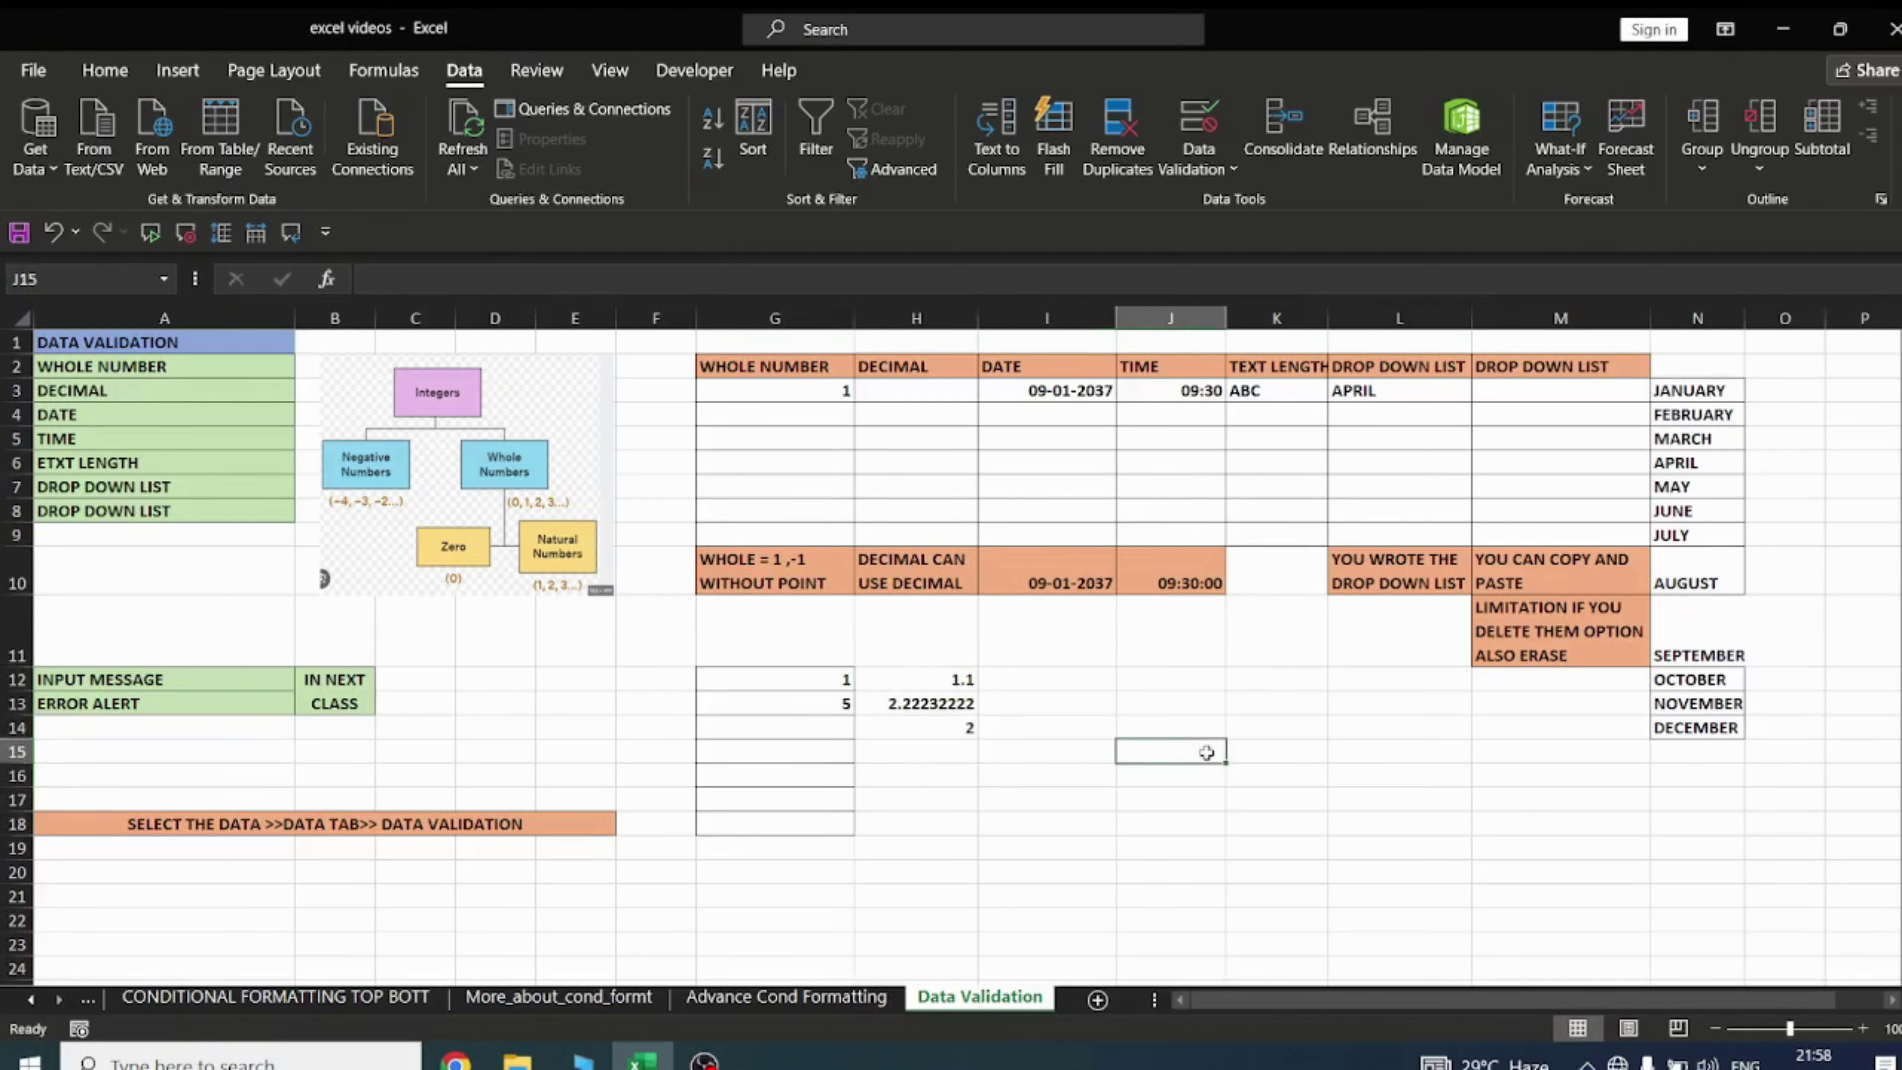
pyautogui.click(1040, 388)
pyautogui.click(1198, 119)
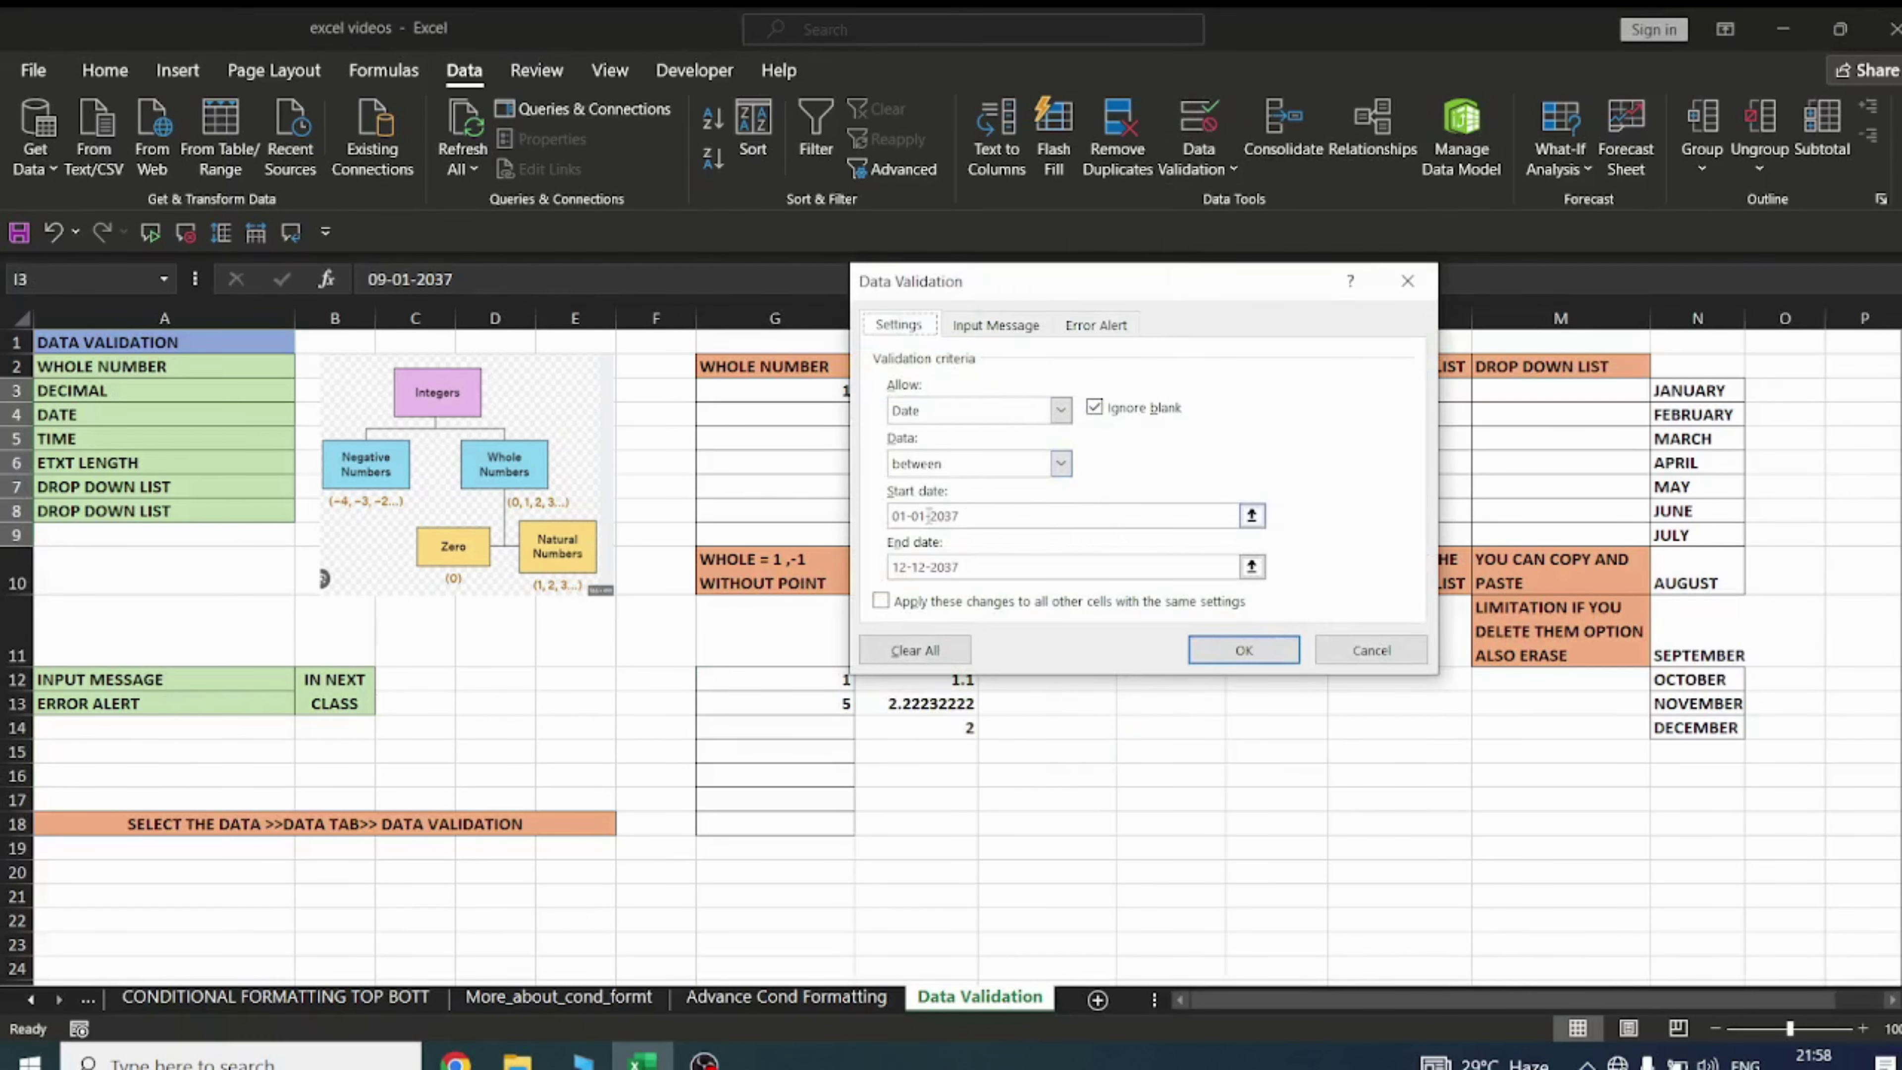
pyautogui.click(1226, 650)
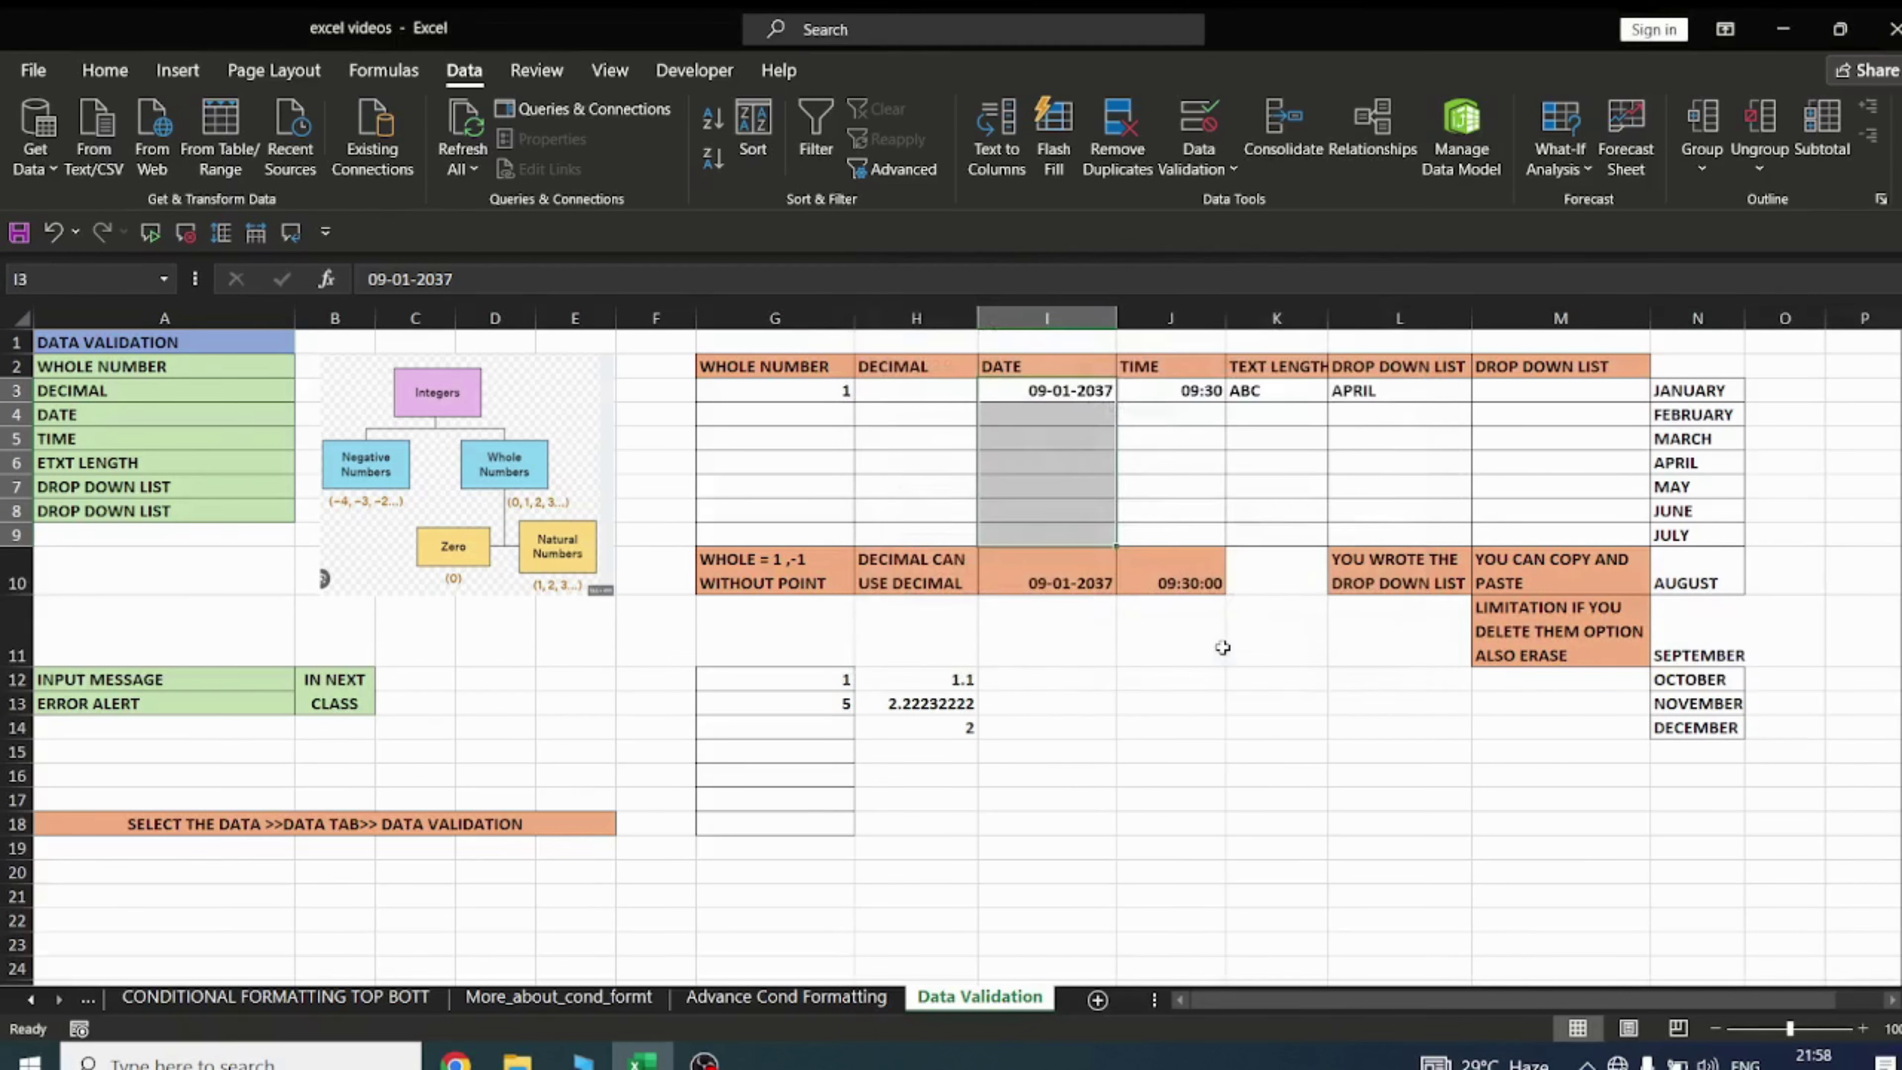
# Enter the dates 12-01-2037 in I4 and 16-01-2037 in I5
pyautogui.click(1042, 414)
pyautogui.write('12')
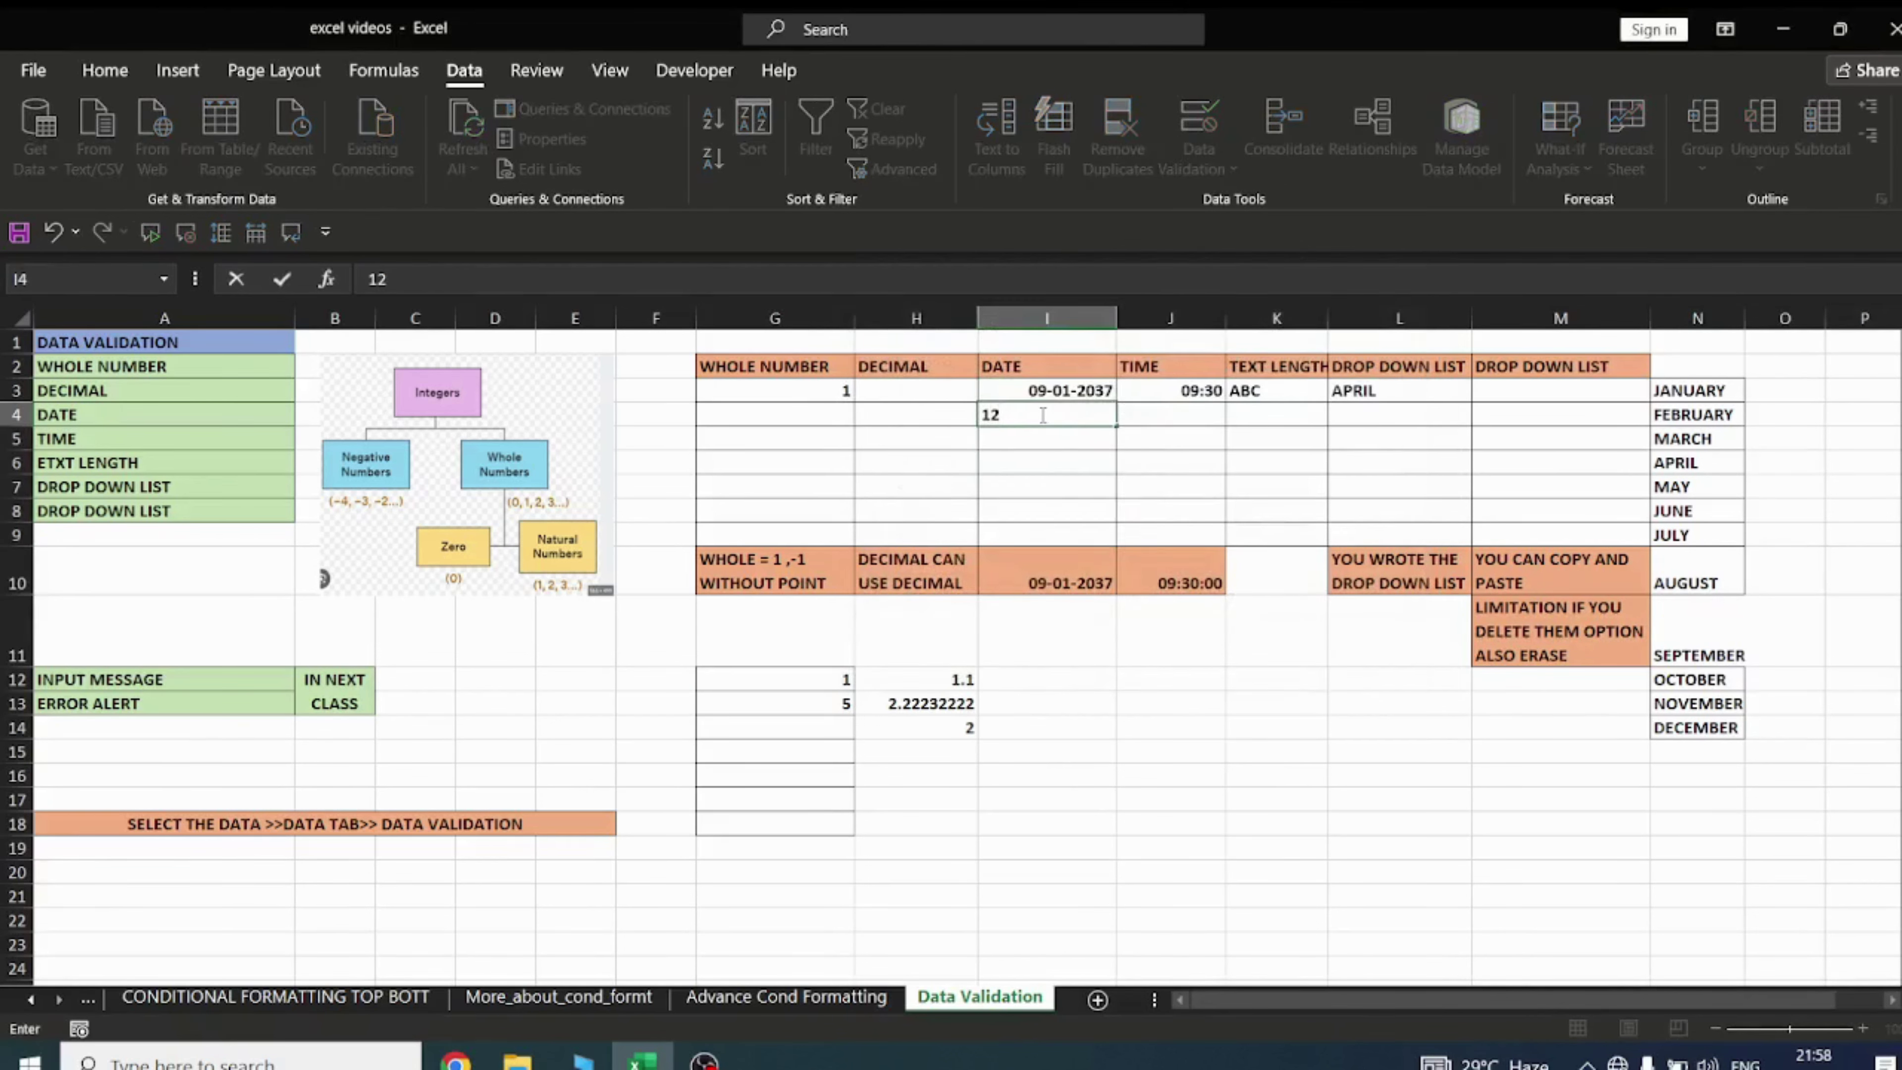
pyautogui.write('-01-2037')
pyautogui.press('Return')
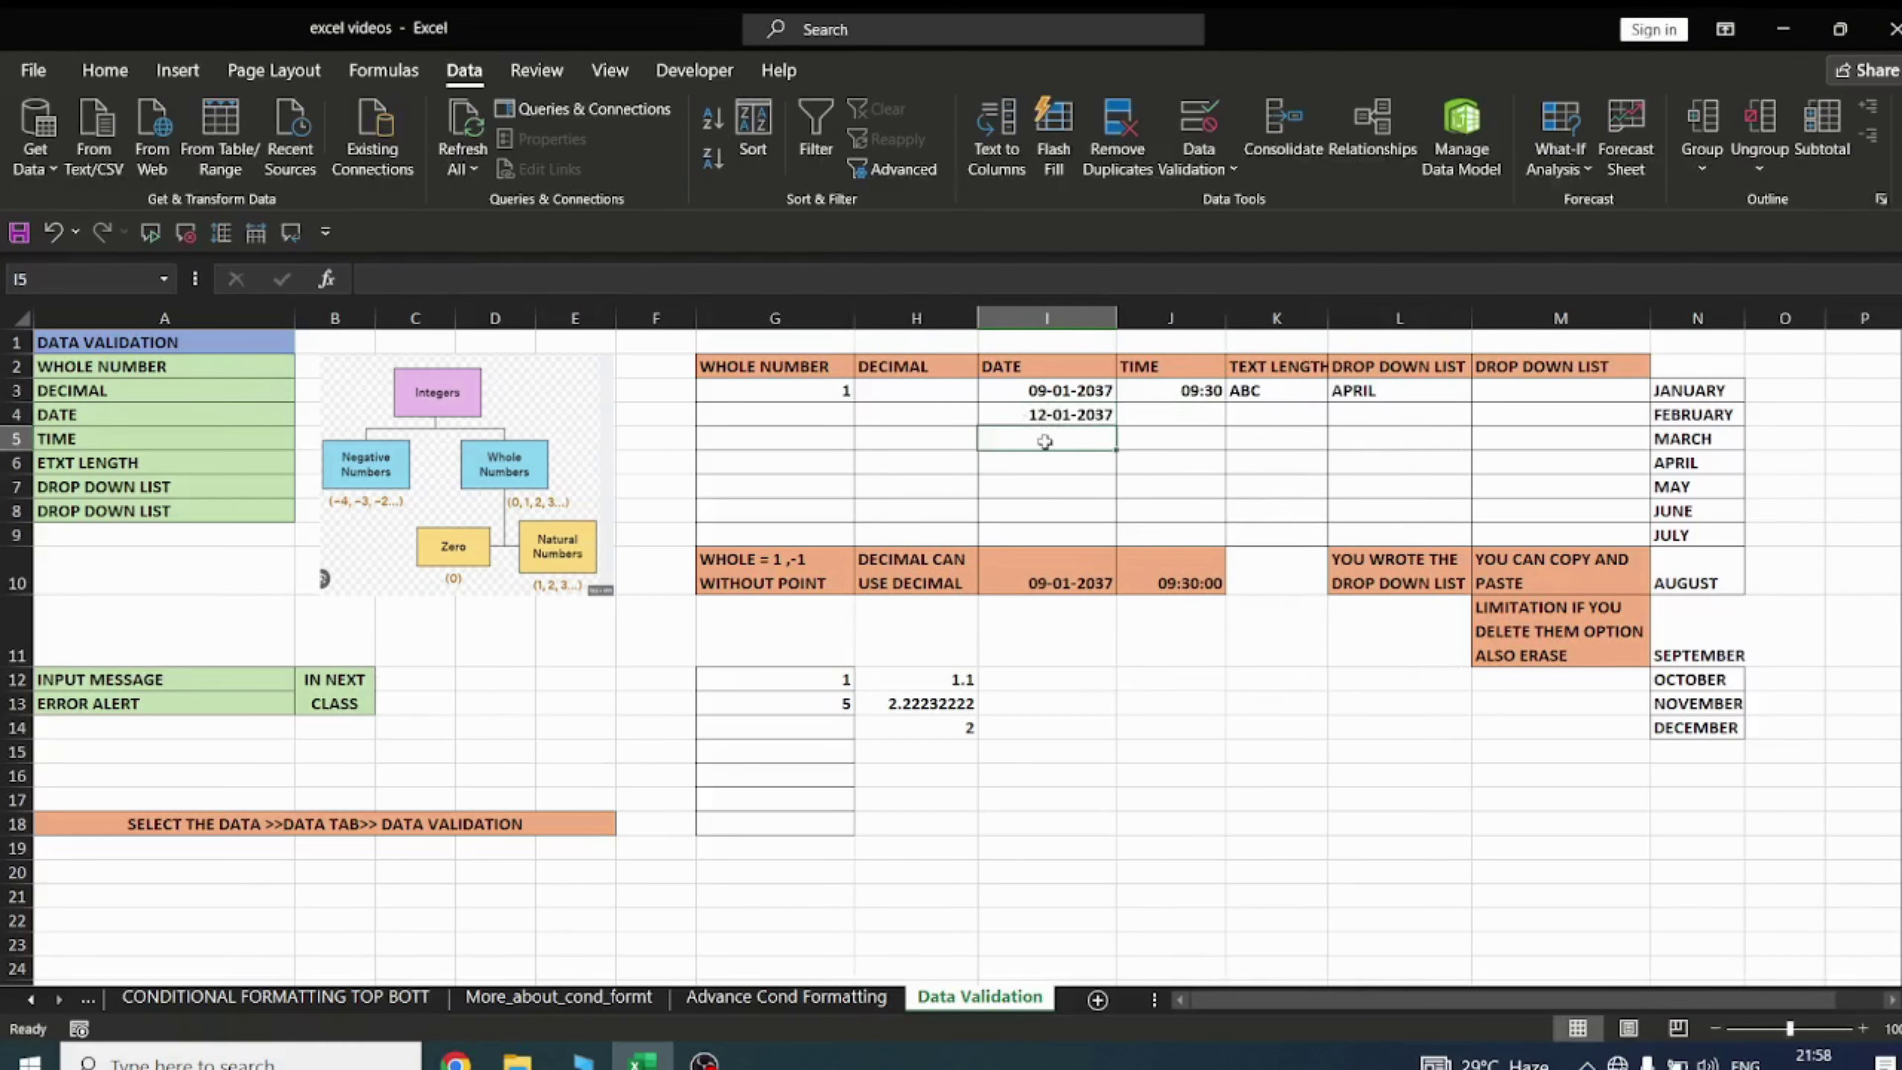
pyautogui.write('1-2')
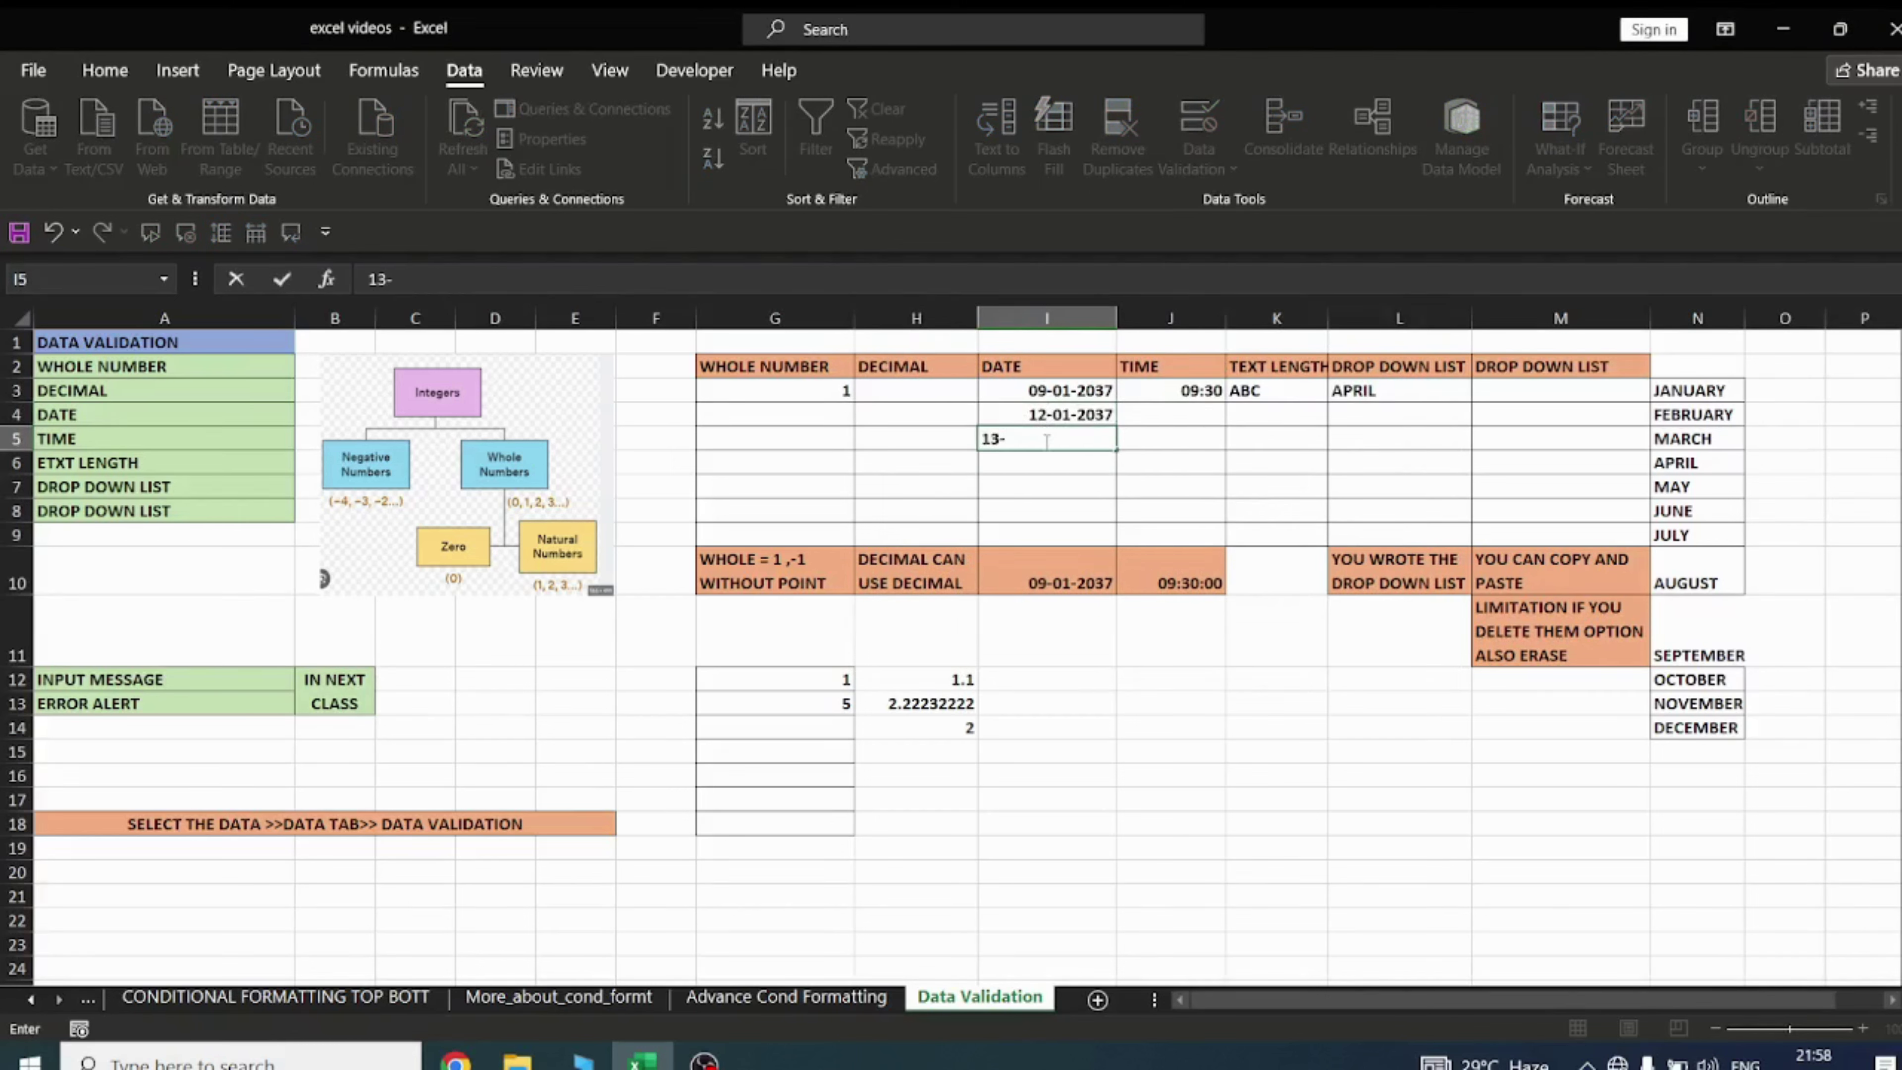
pyautogui.write('02')
pyautogui.press('Return')
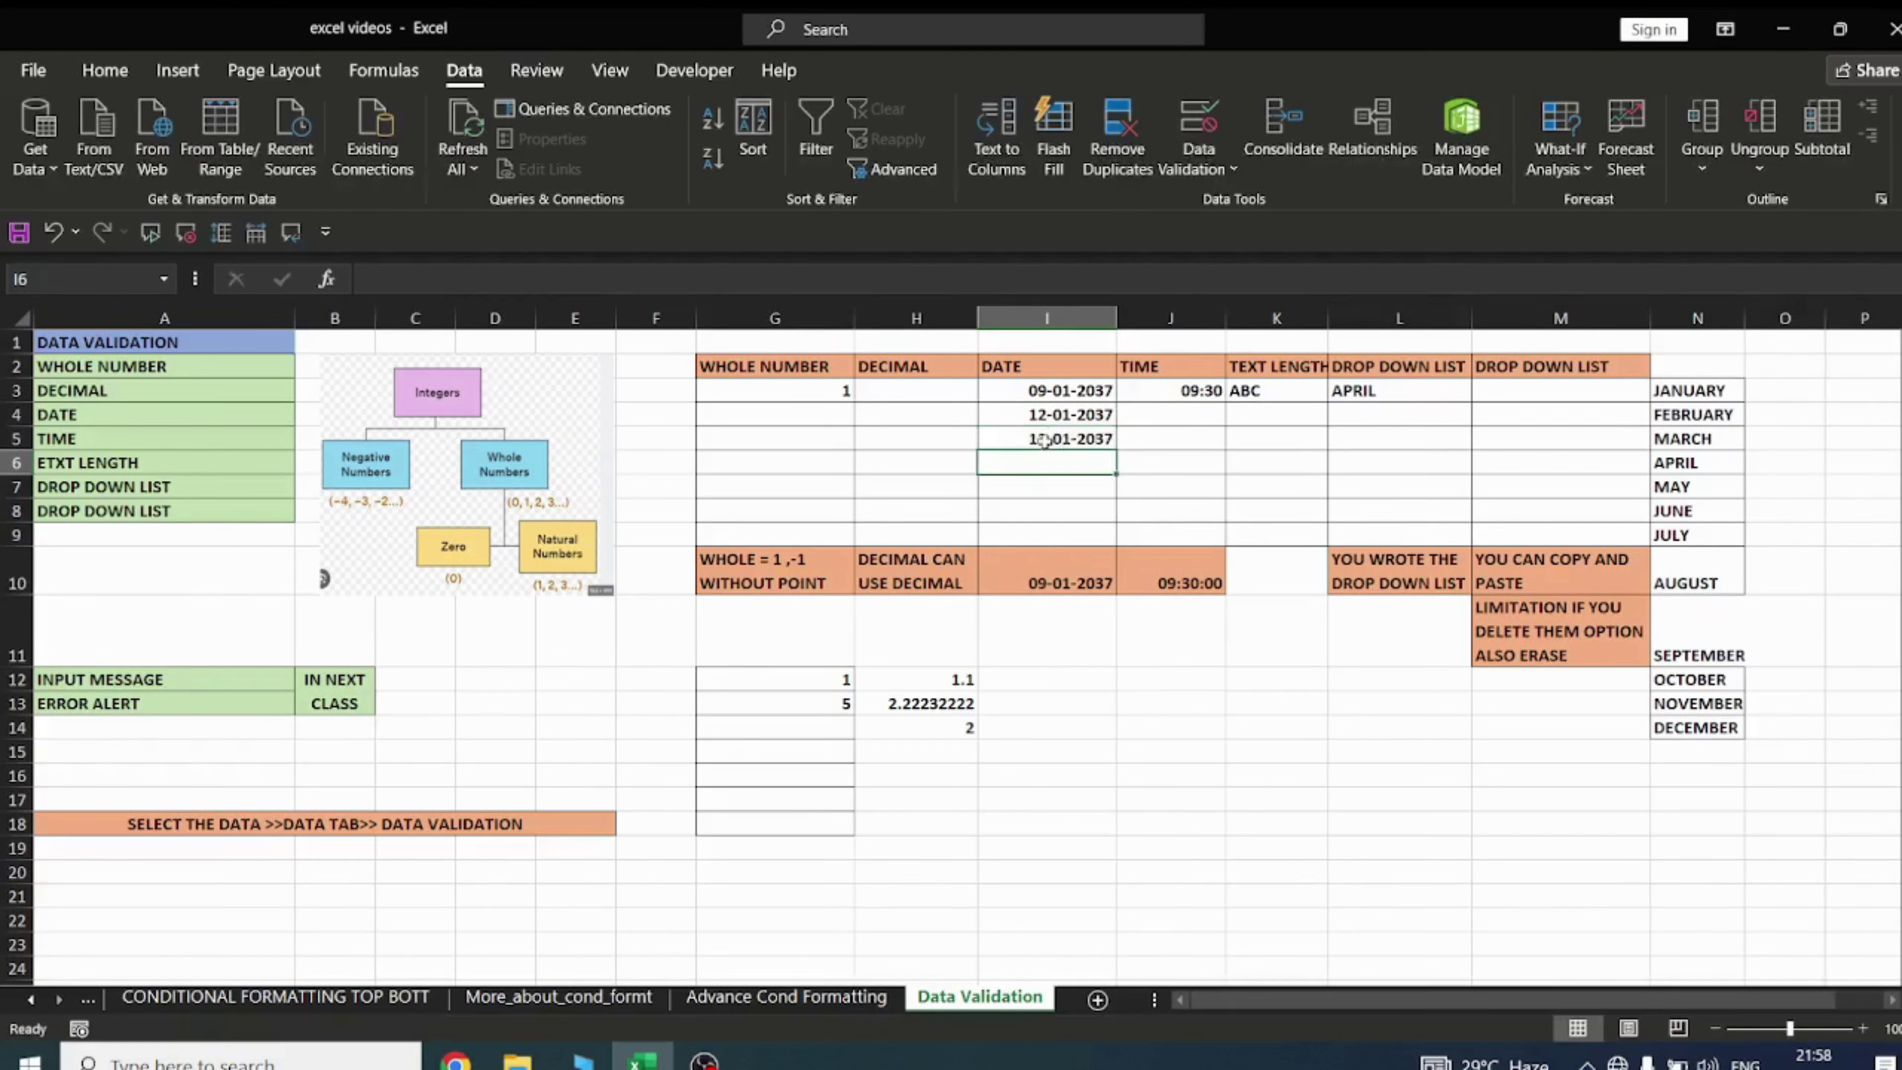
pyautogui.click(1047, 434)
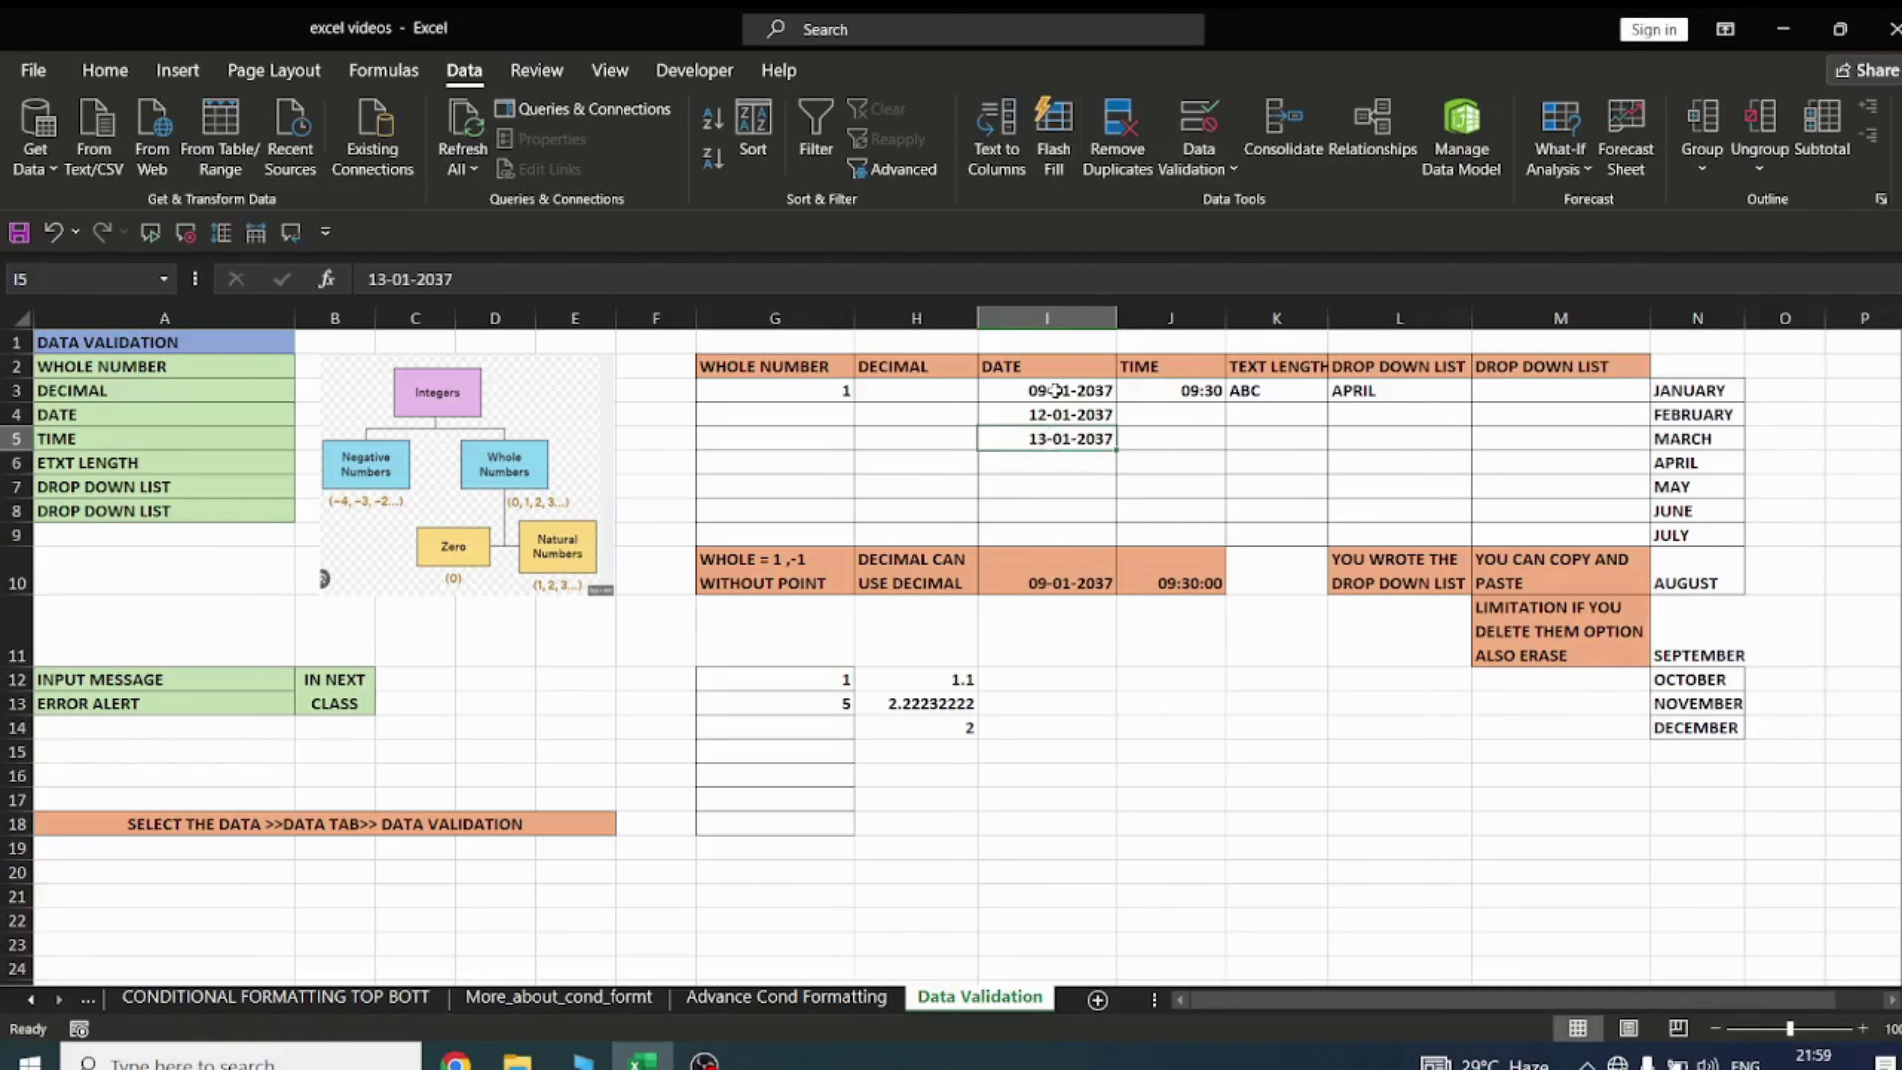
pyautogui.moveTo(1055, 390); pyautogui.dragTo(1034, 542)
pyautogui.doubleClick(1046, 438)
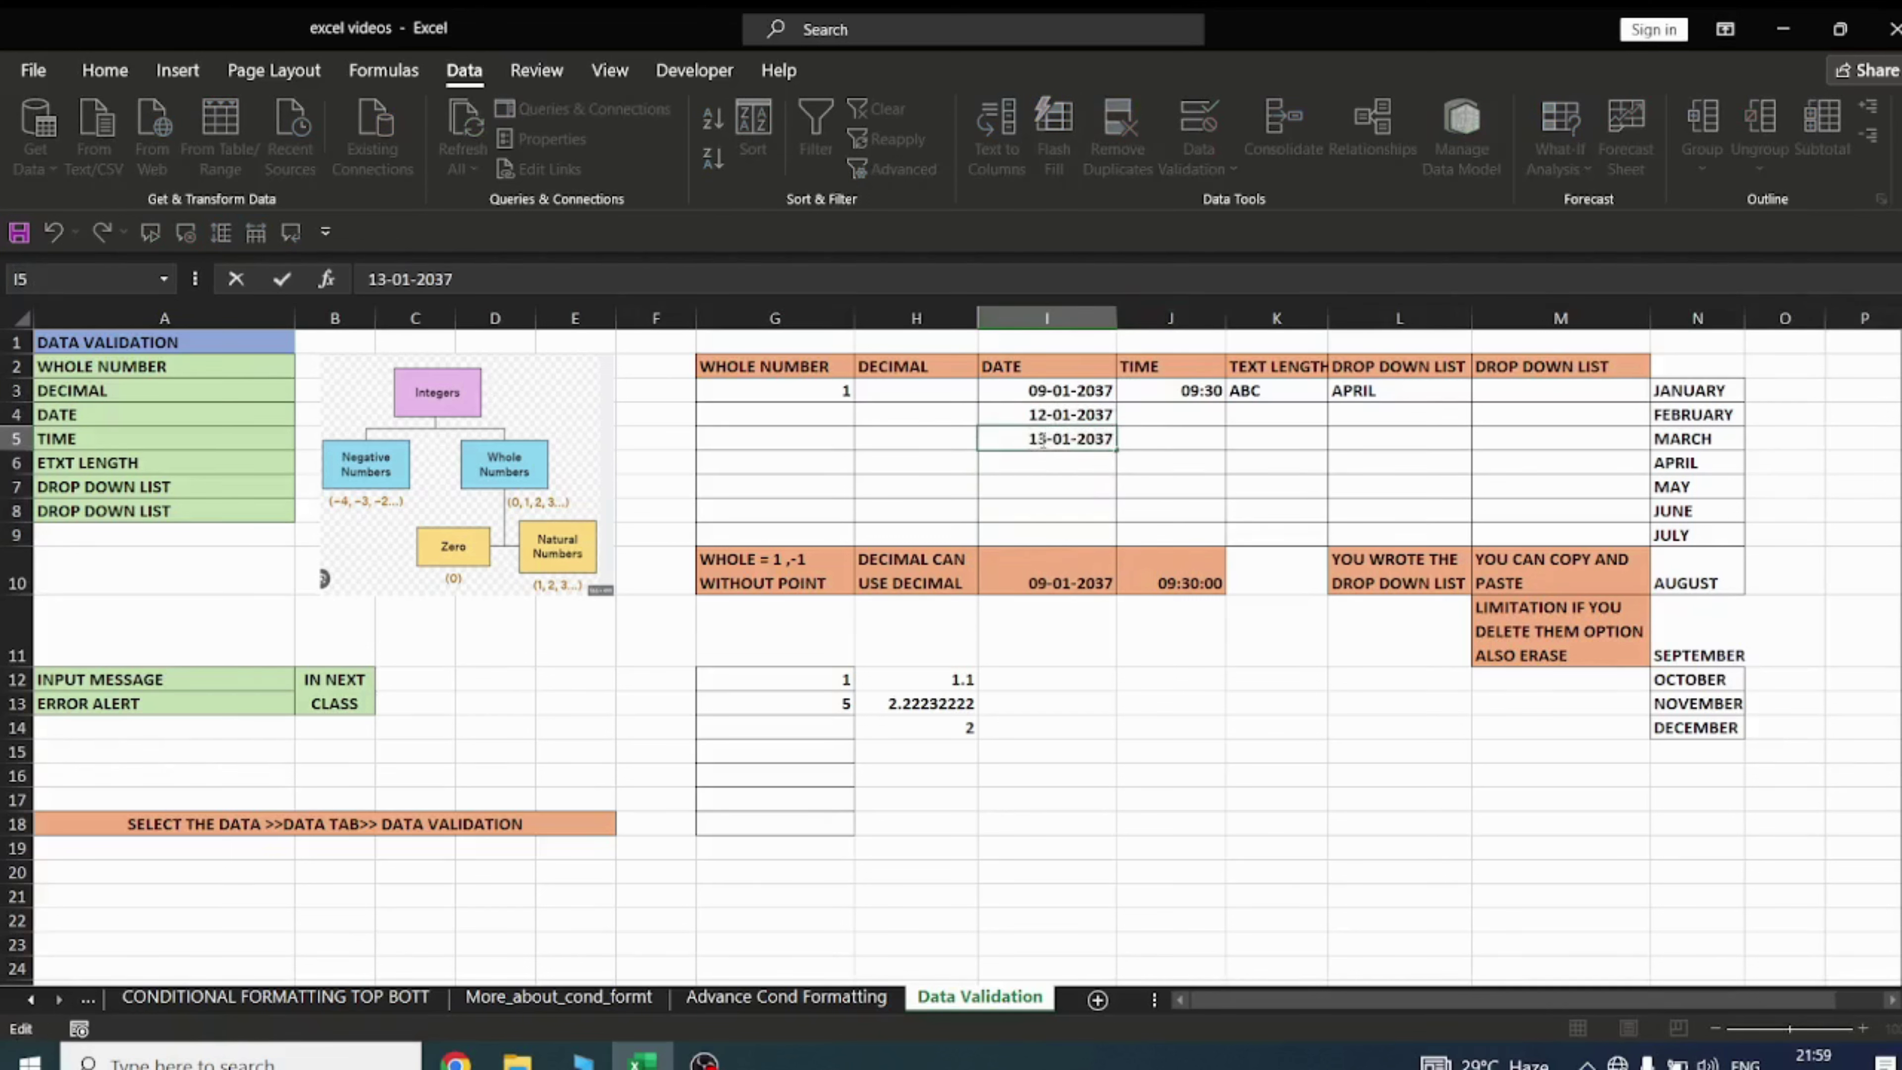
pyautogui.press('Return')
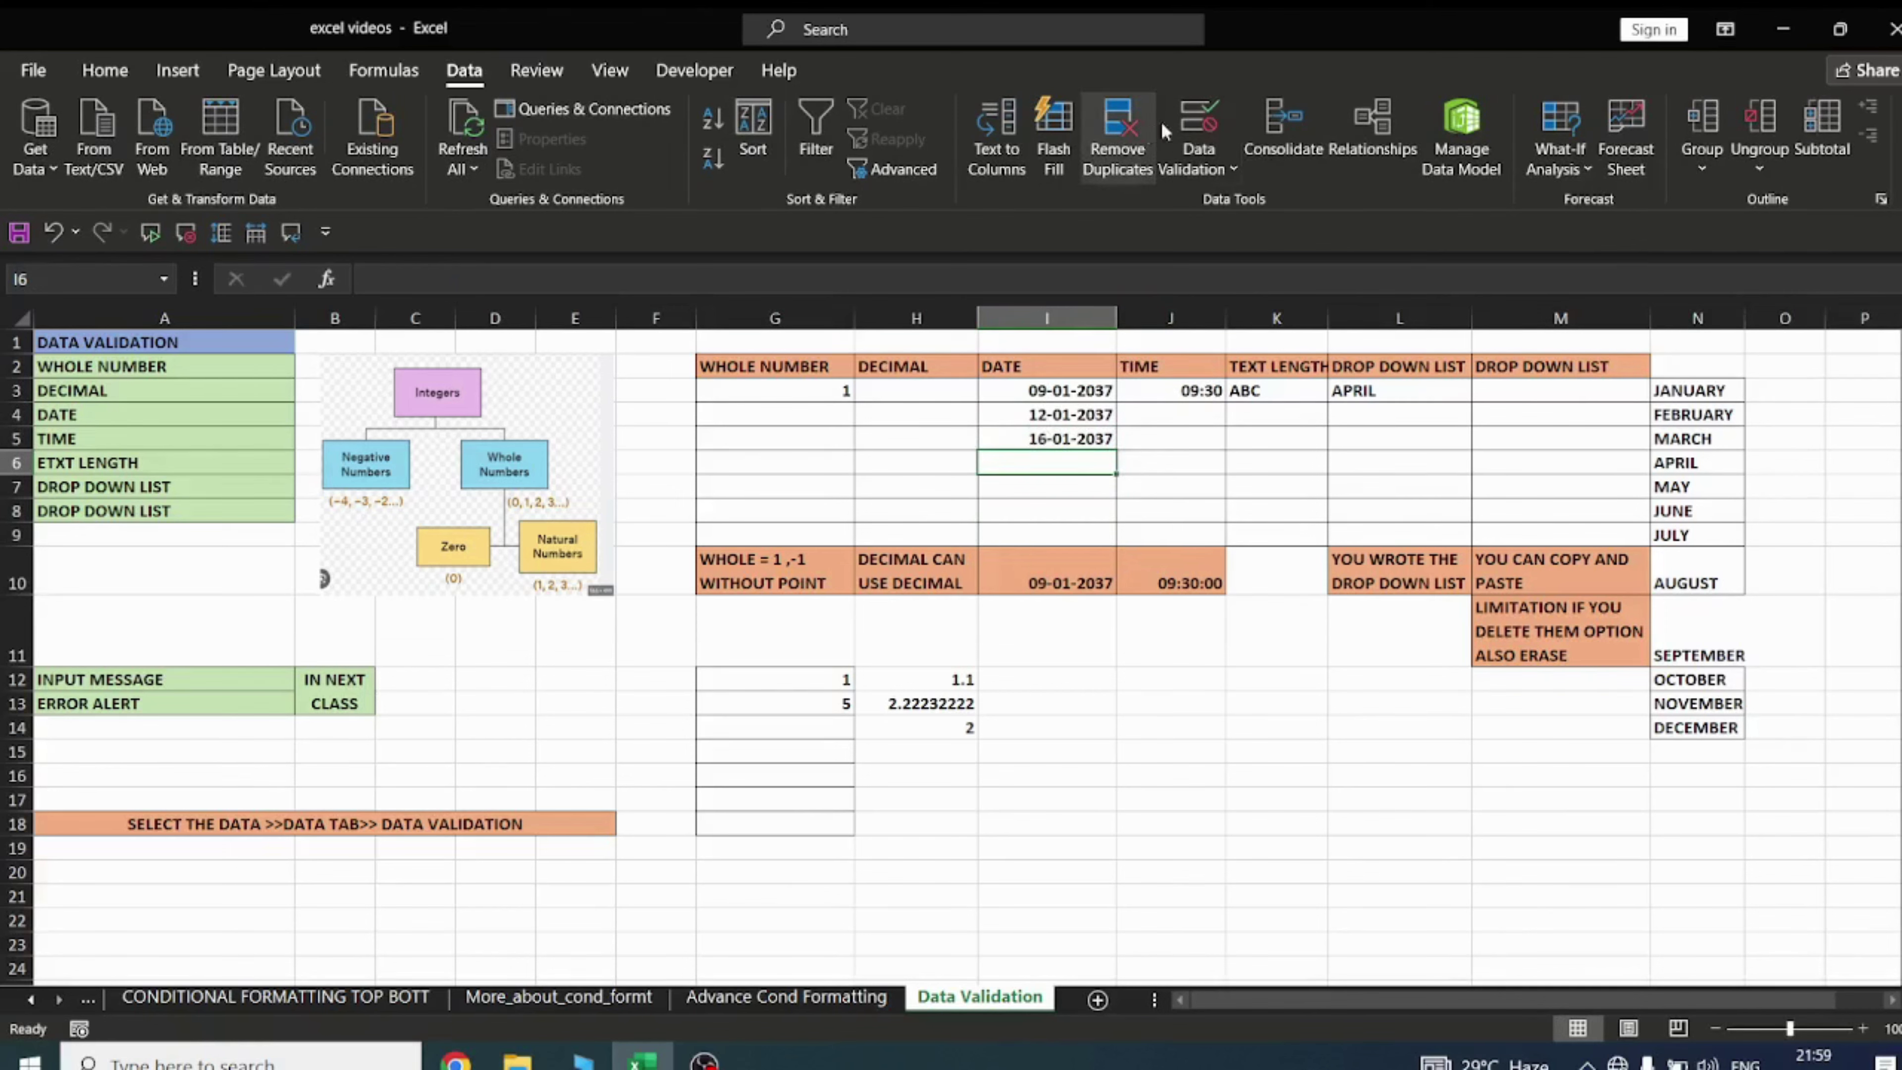
# Try 16-01-2038 in I5 and cancel the out-of-range date error
pyautogui.click(1198, 124)
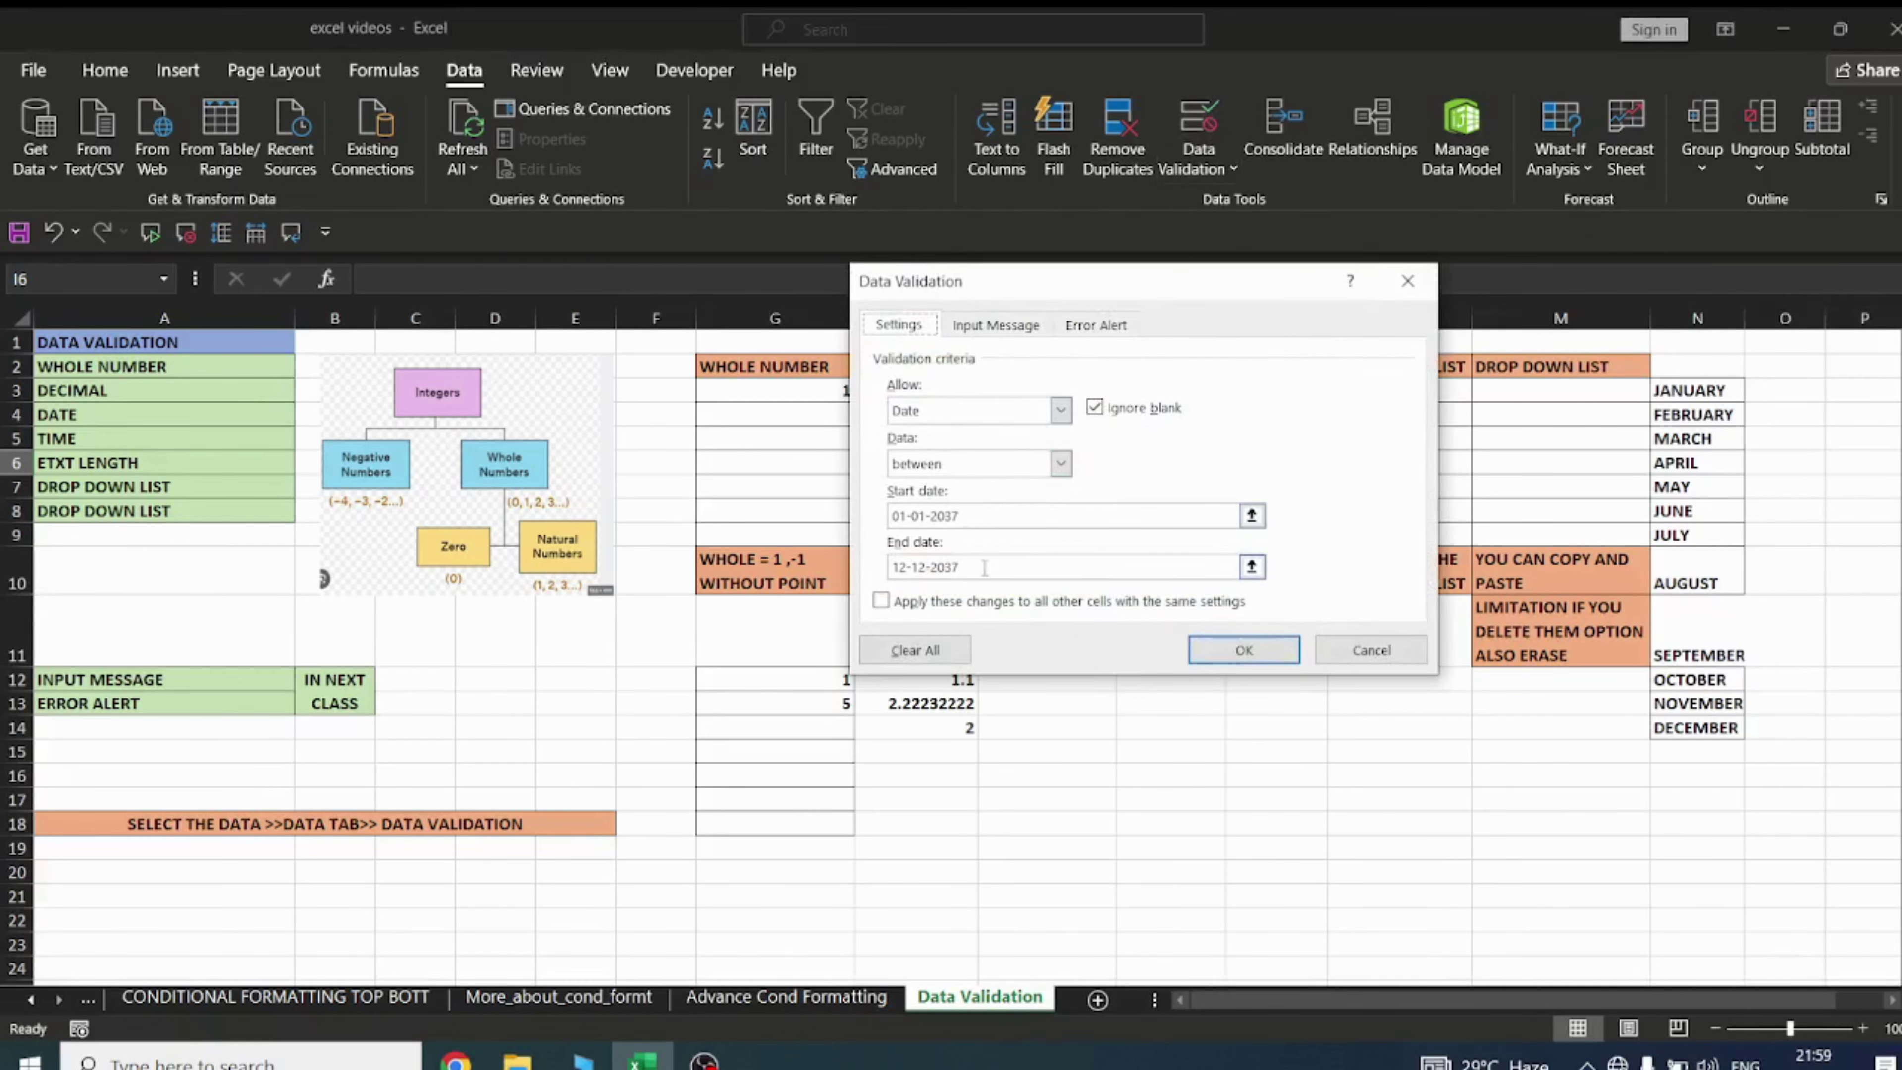
pyautogui.click(1317, 651)
pyautogui.click(1116, 441)
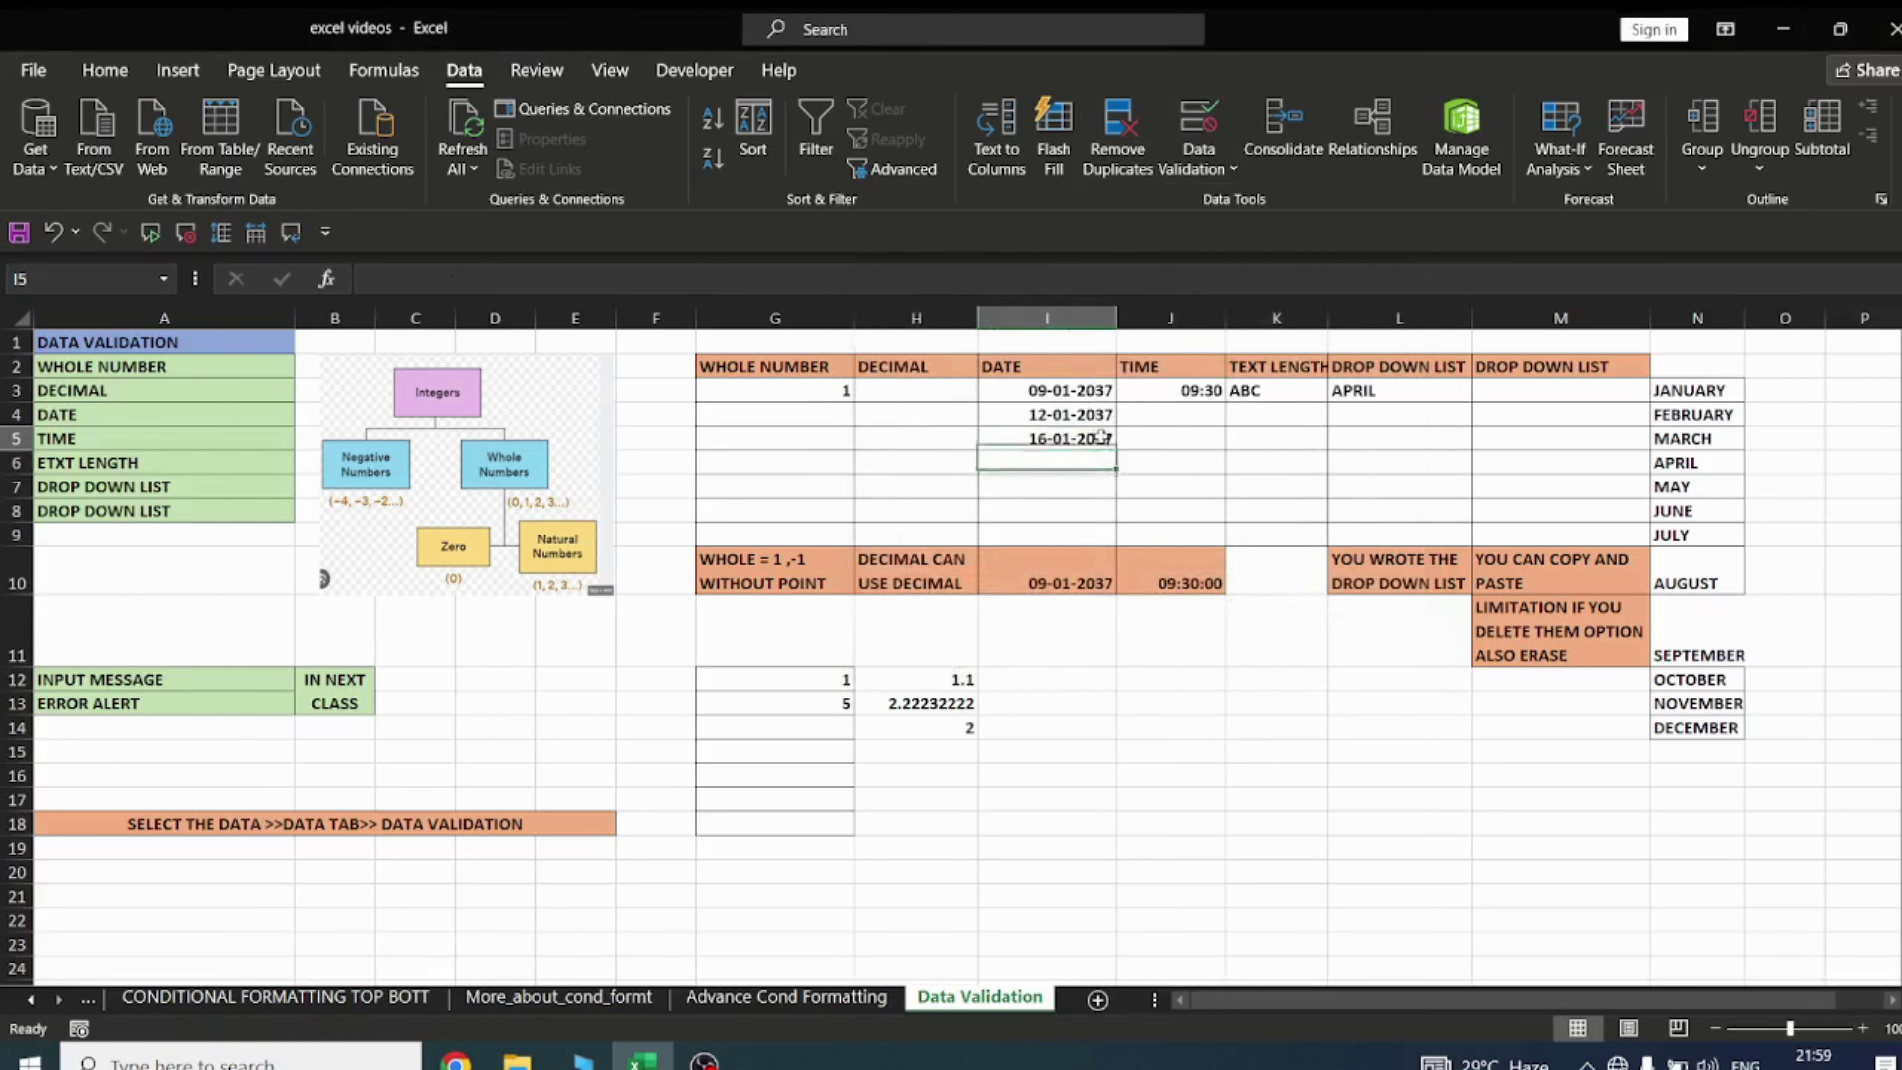
pyautogui.doubleClick(1117, 441)
pyautogui.write('2038')
pyautogui.press('Return')
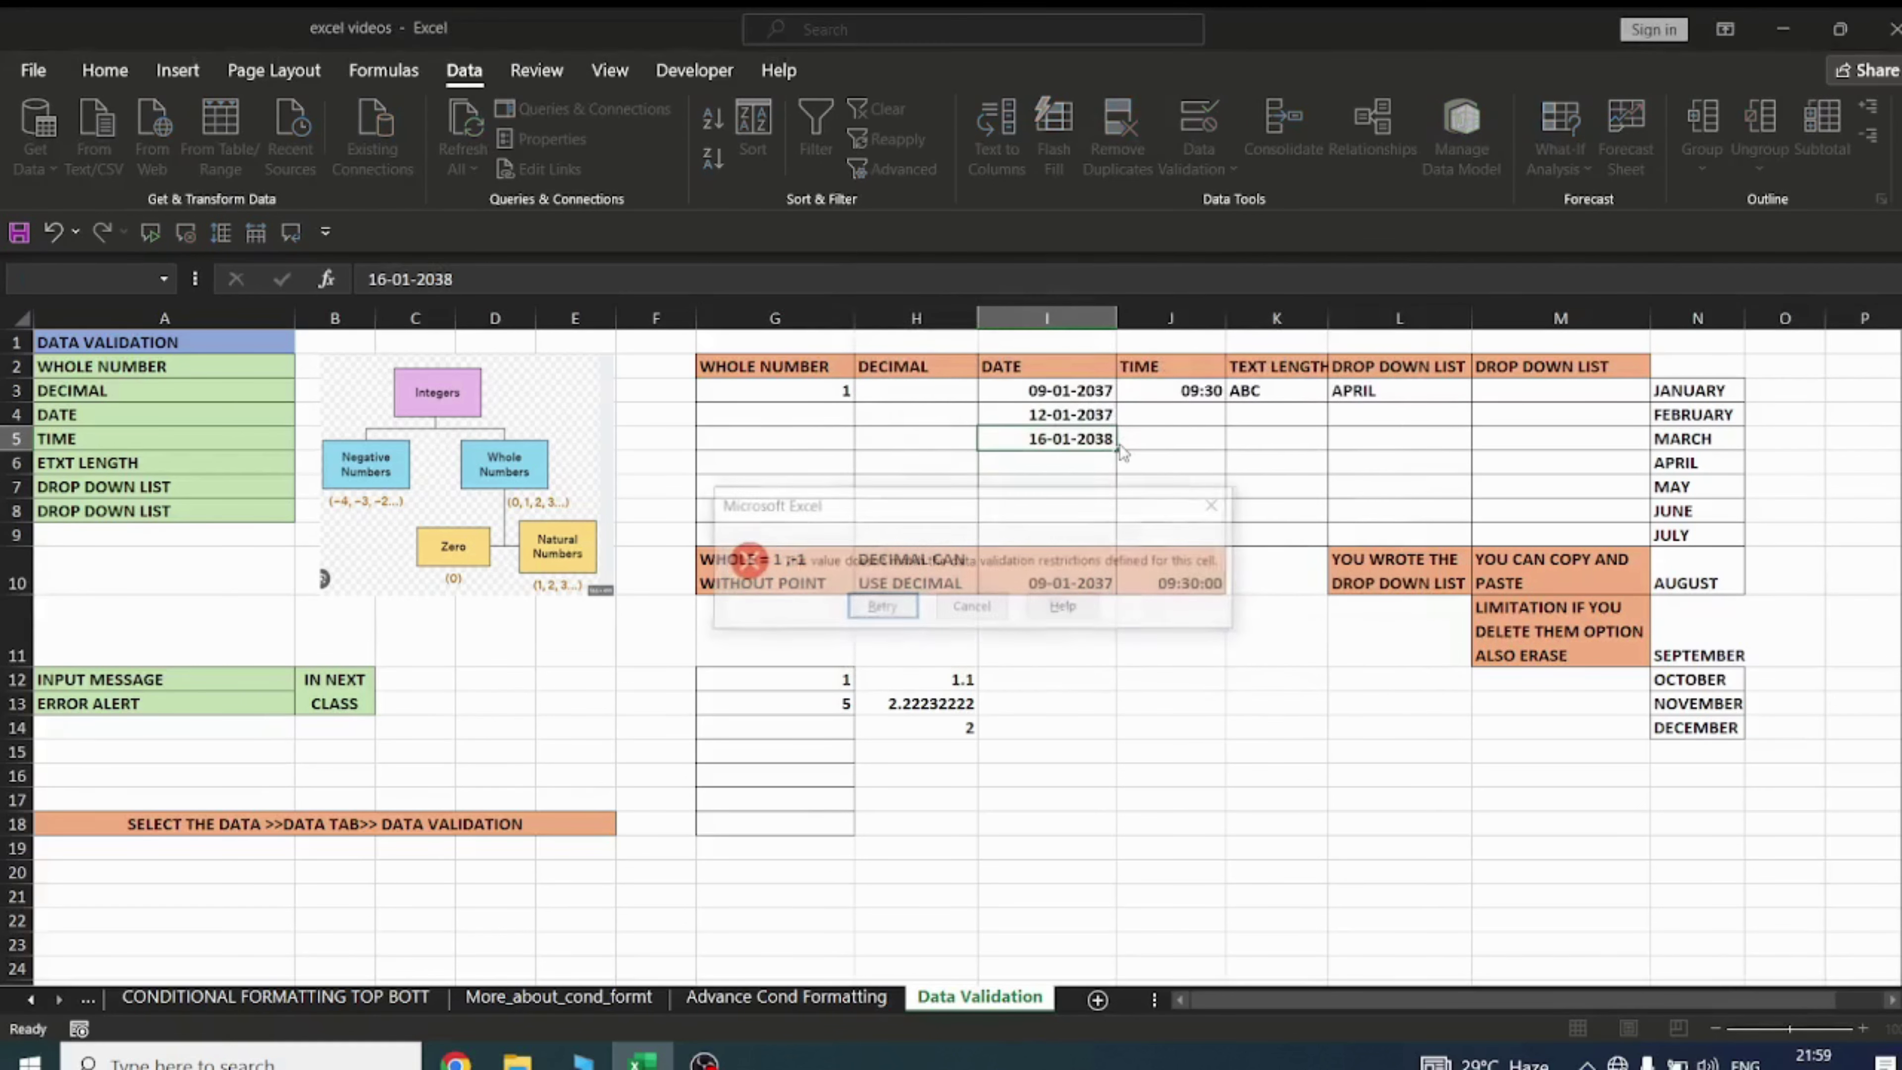
pyautogui.click(1218, 505)
pyautogui.click(1277, 774)
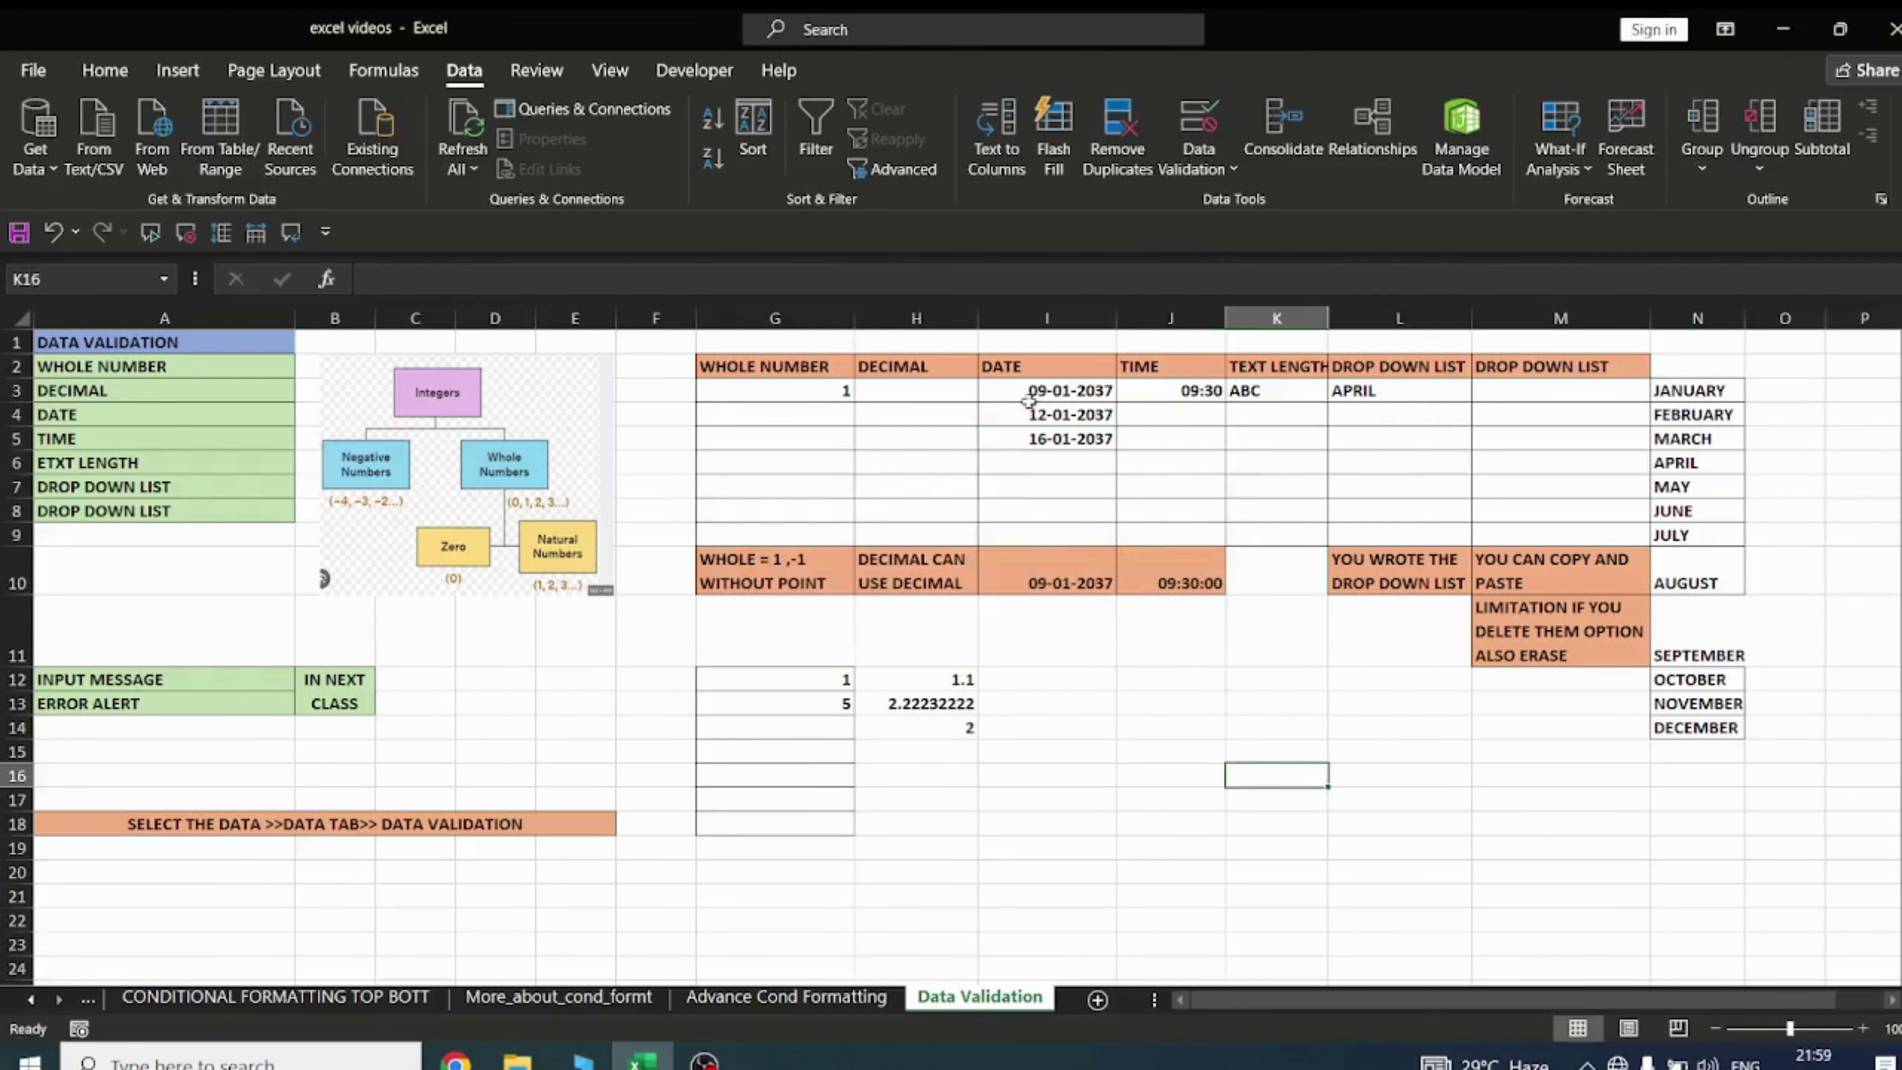
pyautogui.moveTo(1047, 391); pyautogui.dragTo(1047, 534)
pyautogui.click(1169, 392)
pyautogui.moveTo(1169, 391); pyautogui.dragTo(1170, 534)
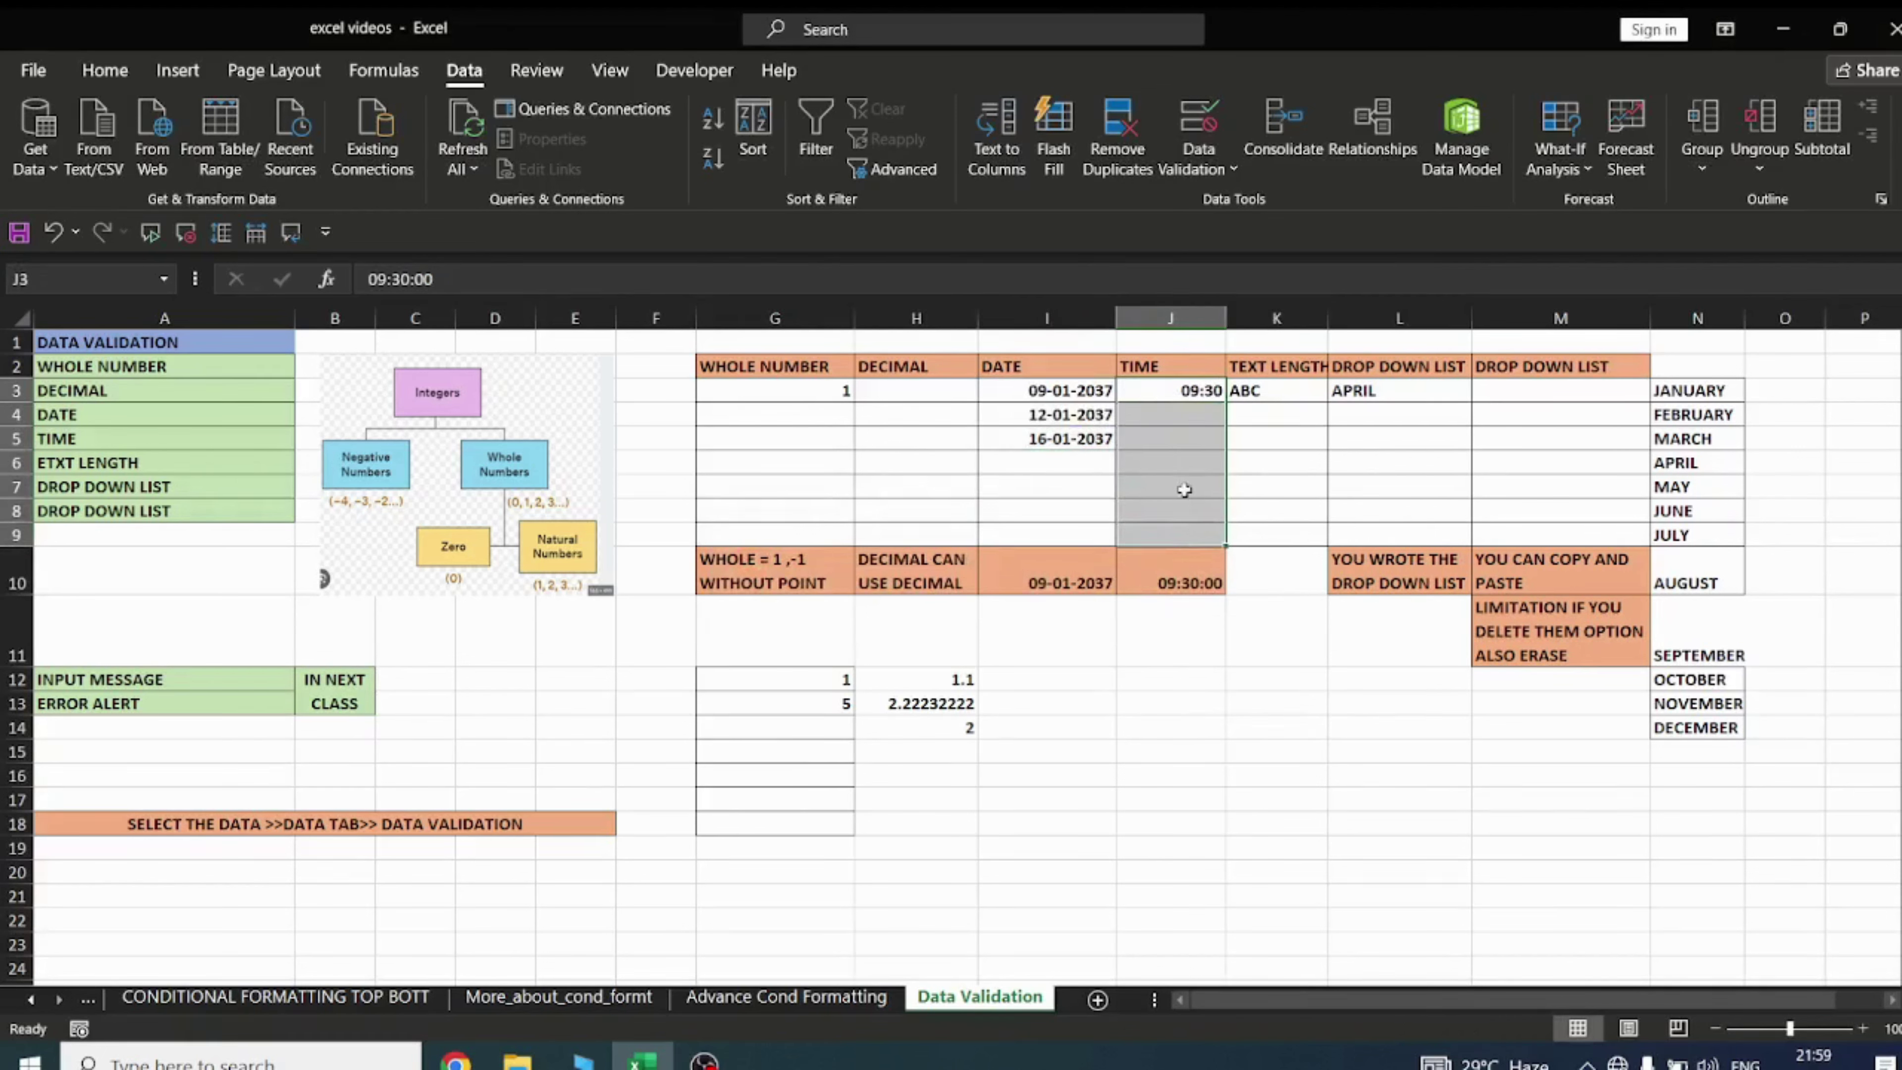
pyautogui.click(1198, 124)
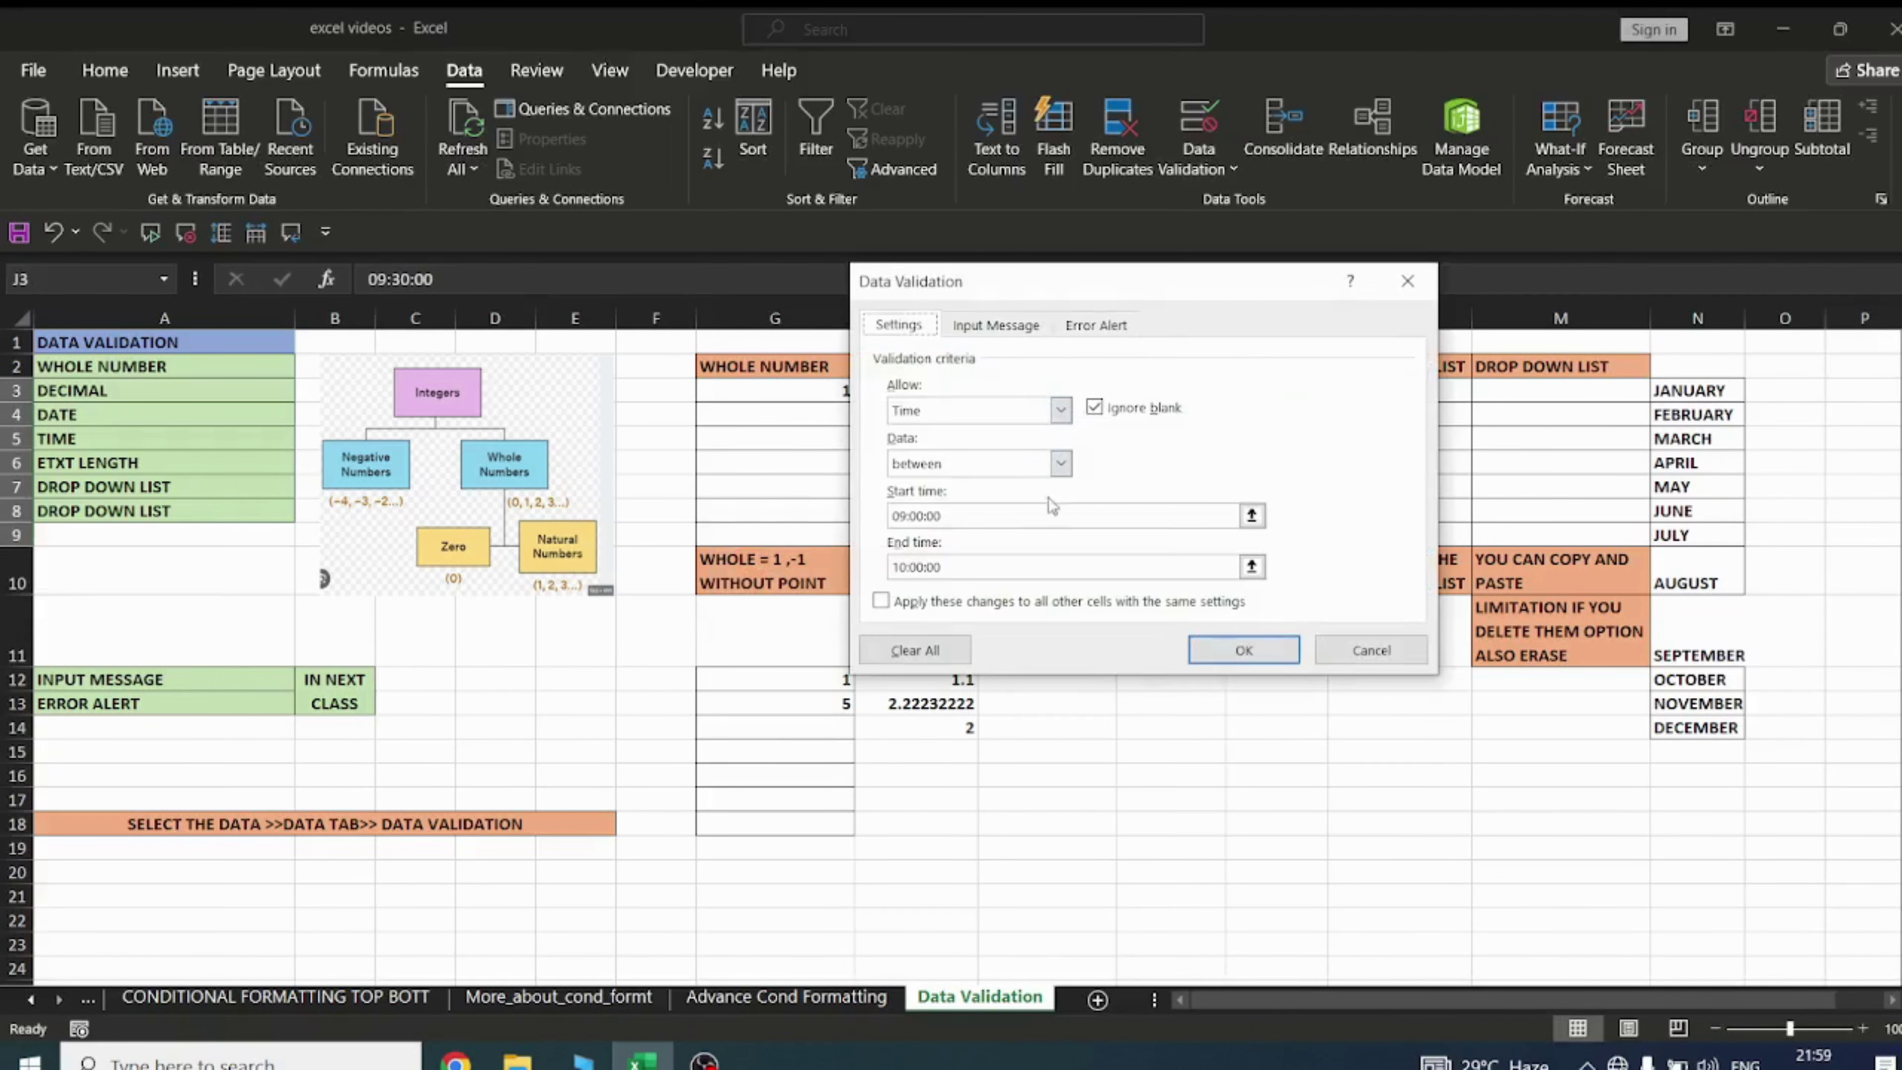
pyautogui.click(1277, 658)
pyautogui.click(1187, 412)
pyautogui.write('1')
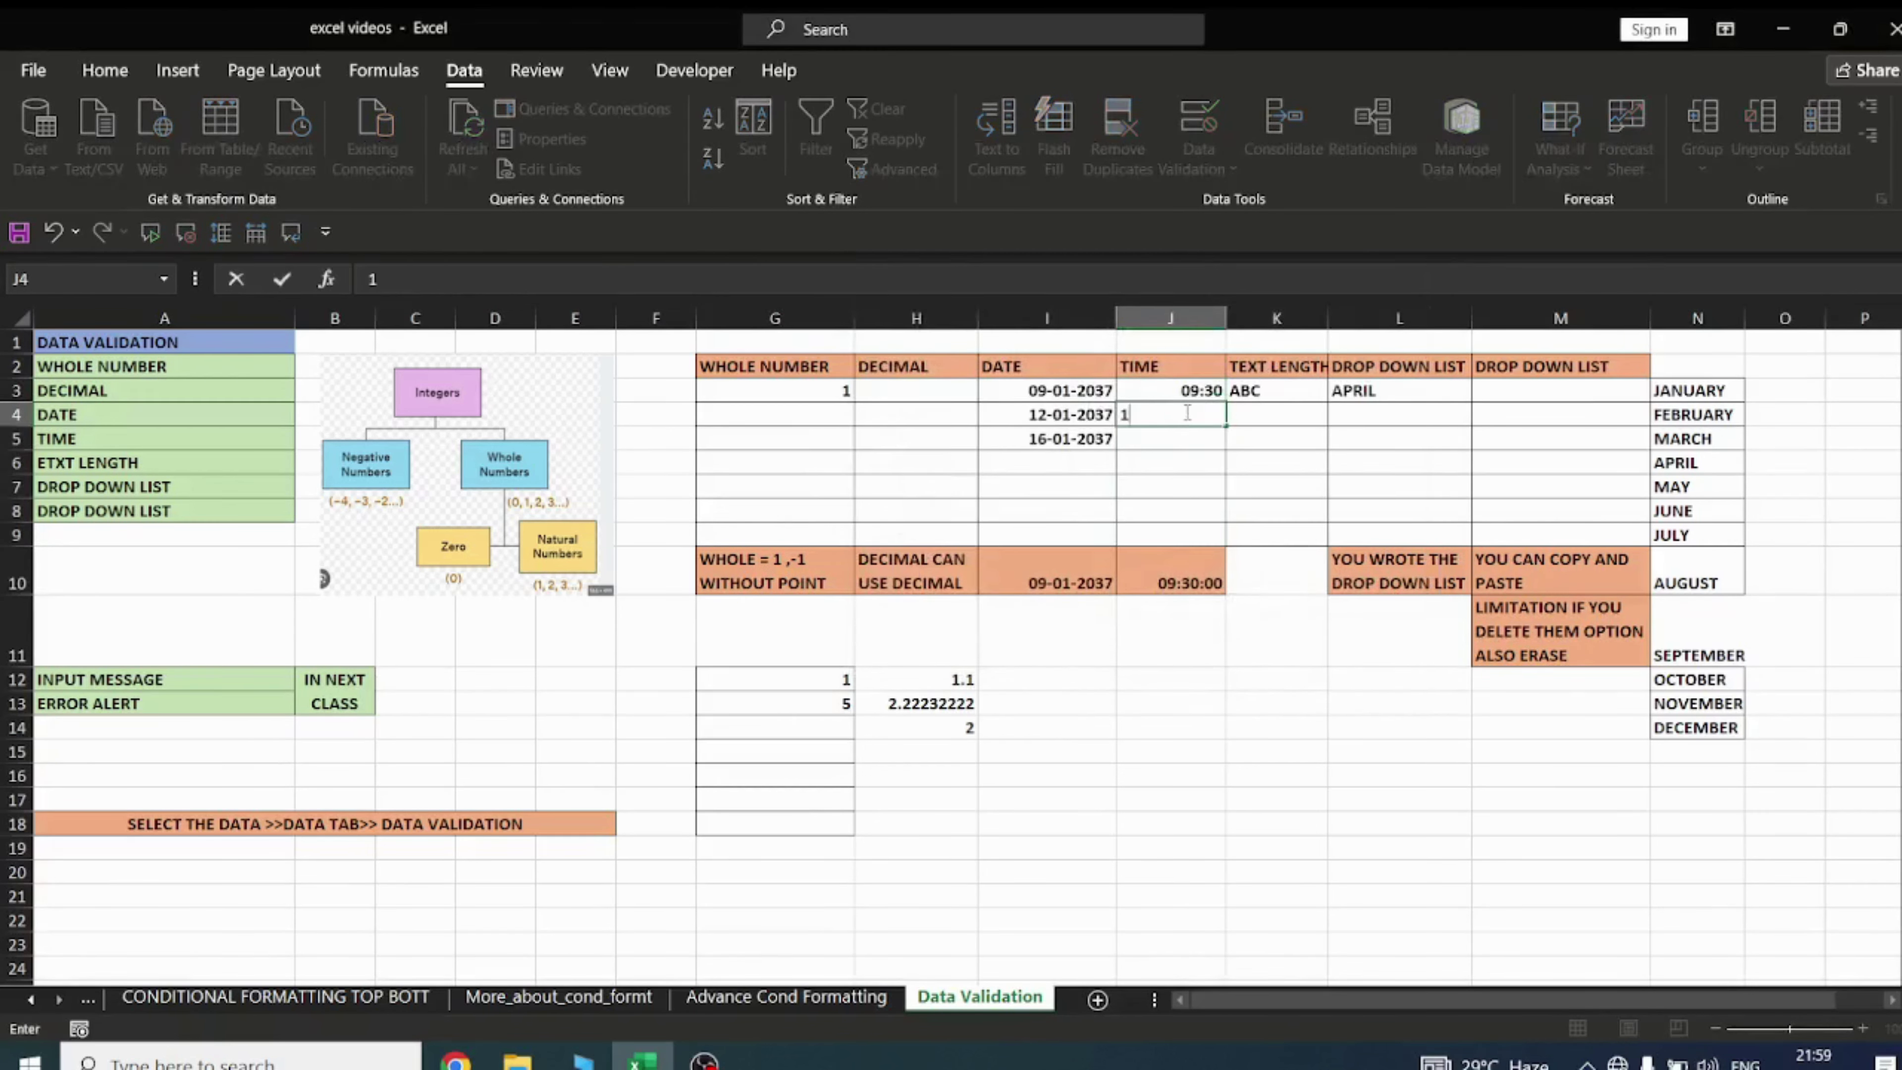
pyautogui.press('BackSpace')
pyautogui.press('BackSpace')
pyautogui.press('BackSpace')
pyautogui.write('01')
pyautogui.press('Return')
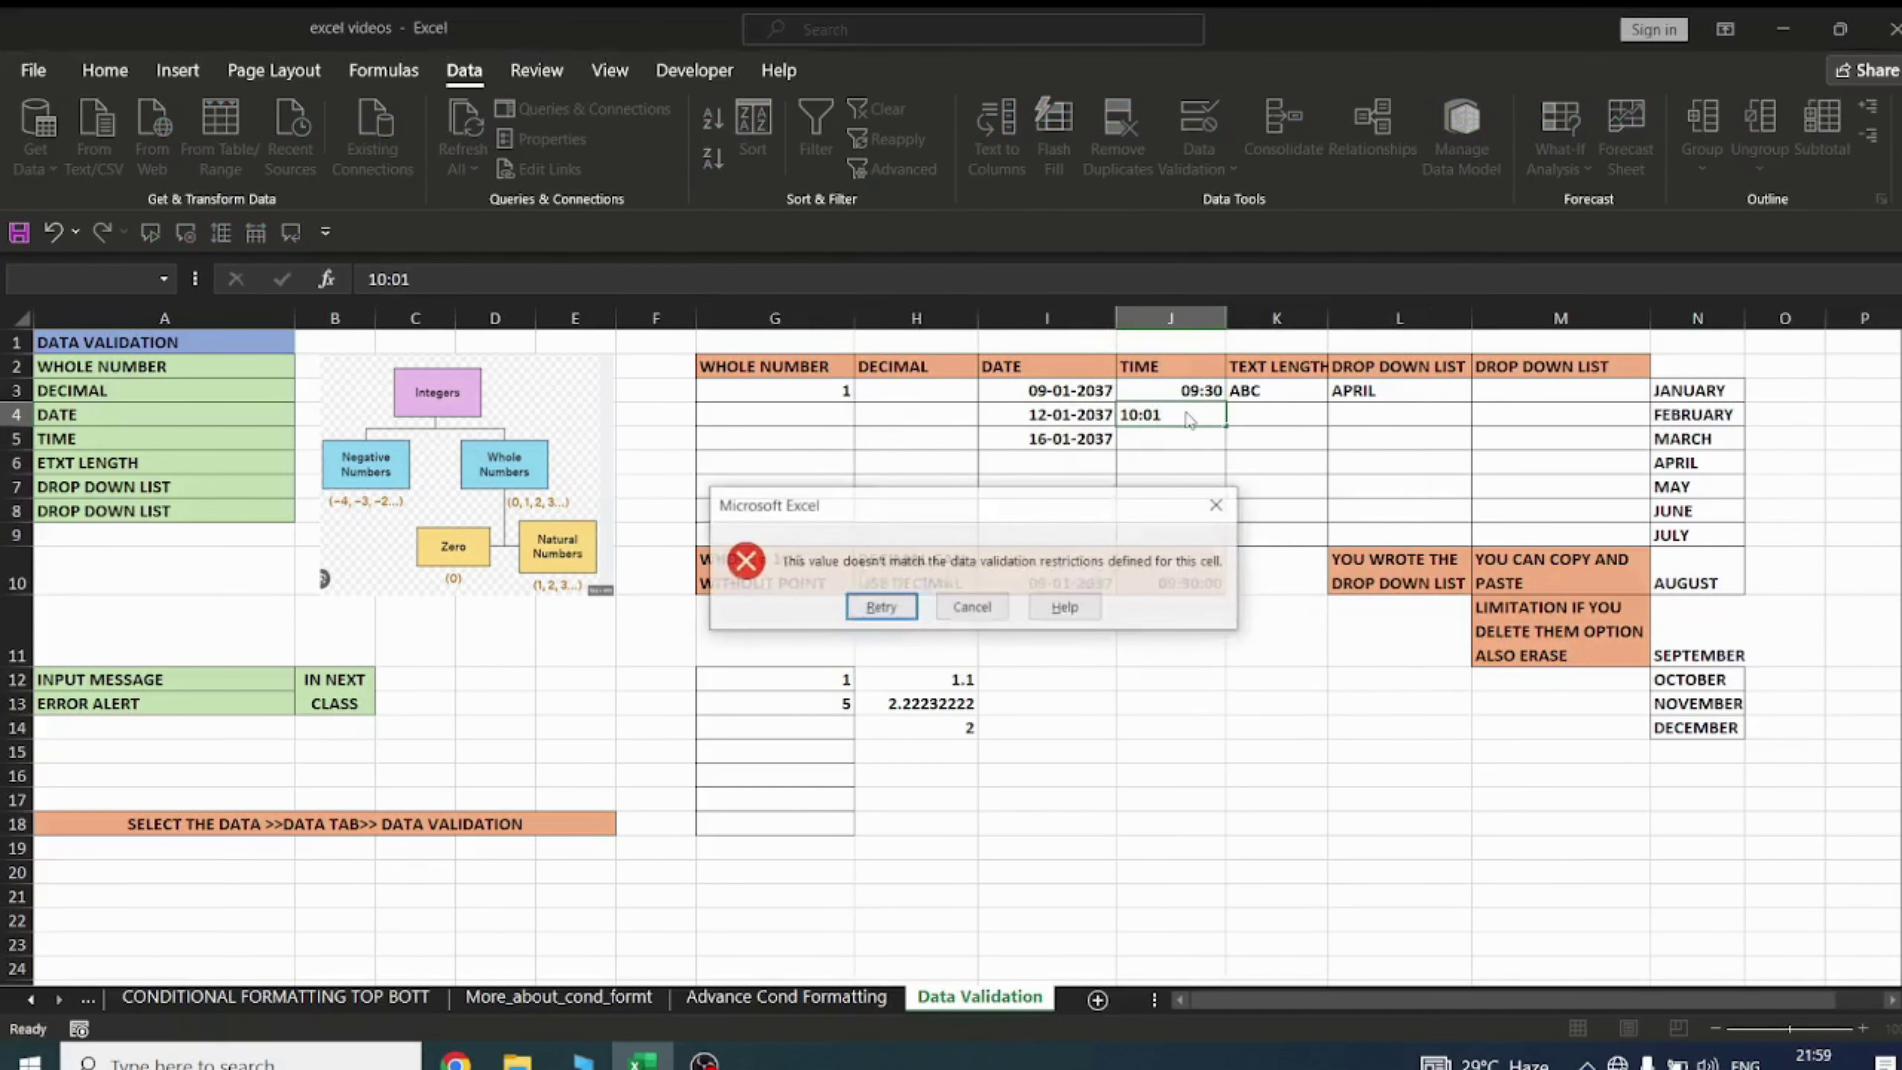
pyautogui.click(1217, 504)
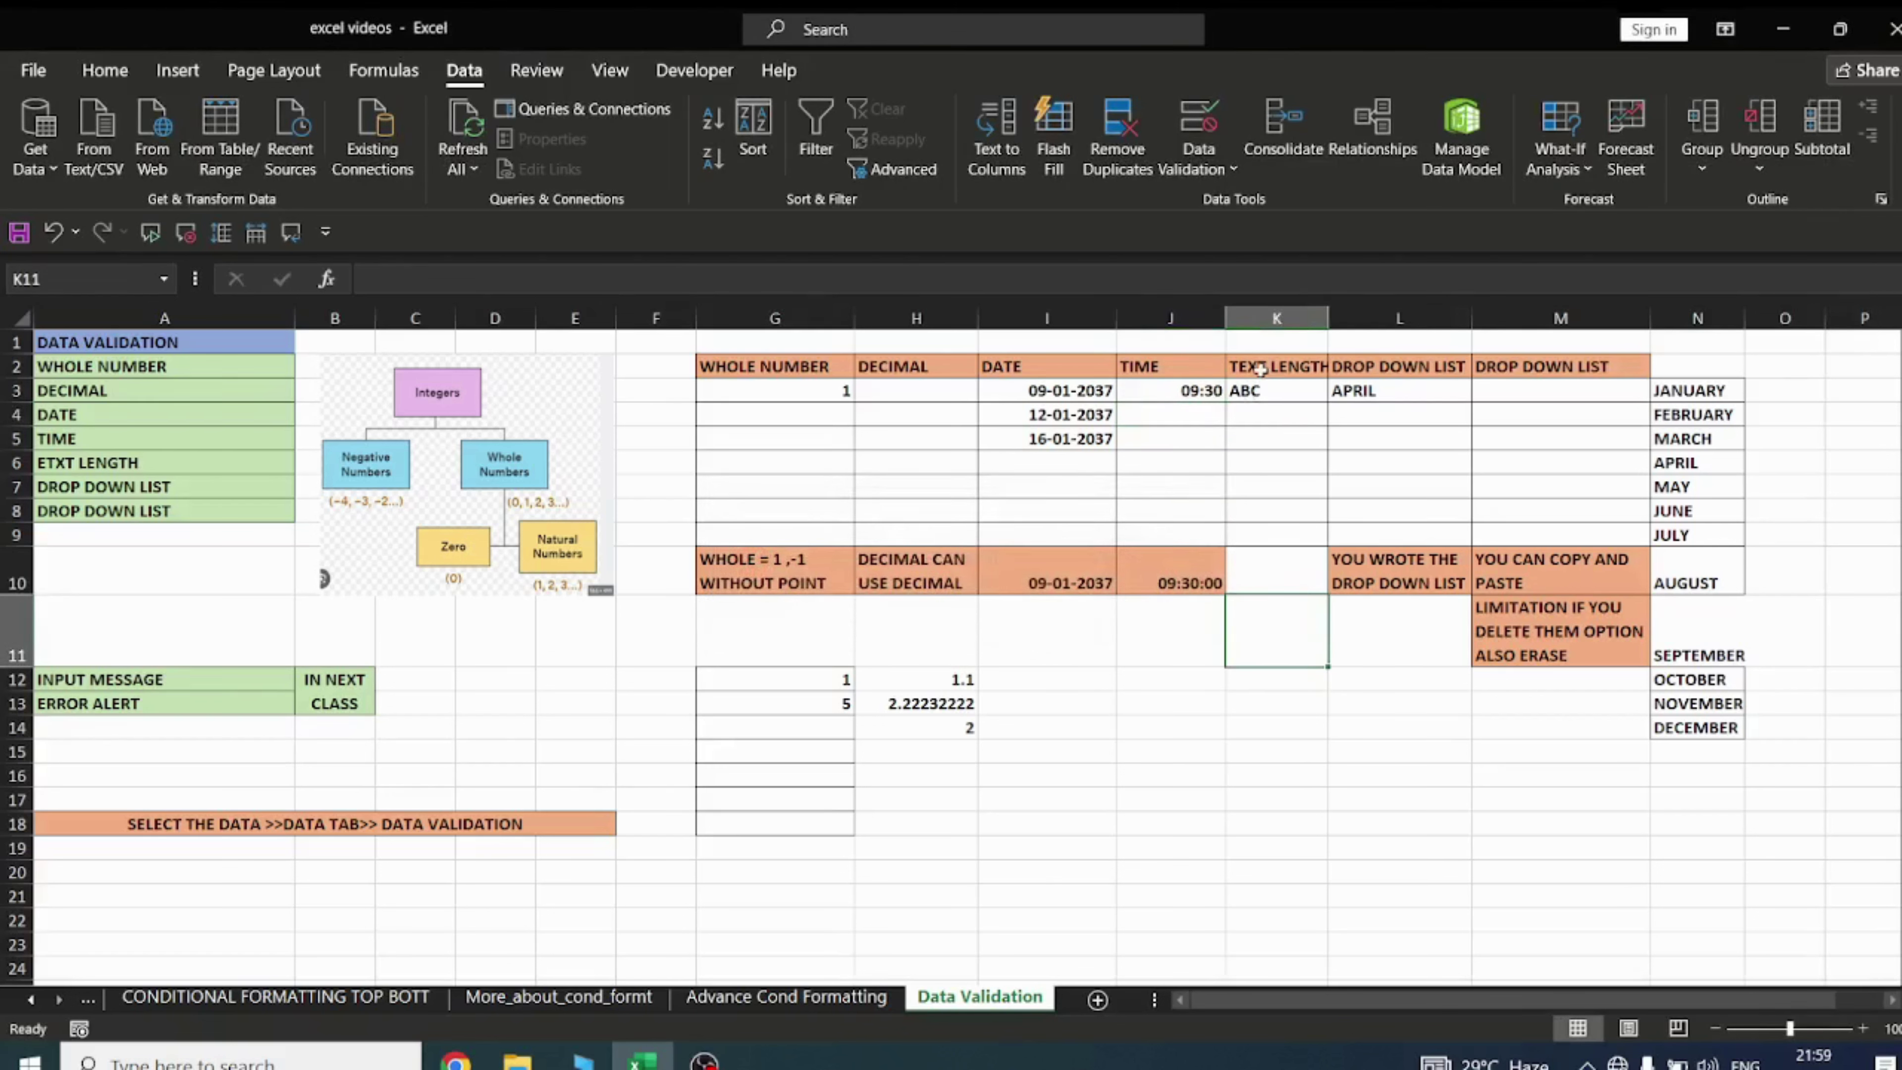
# Confirm K3:K9 uses a Text length rule of 1 to 3 characters, then select K4
pyautogui.moveTo(1262, 383); pyautogui.dragTo(1273, 532)
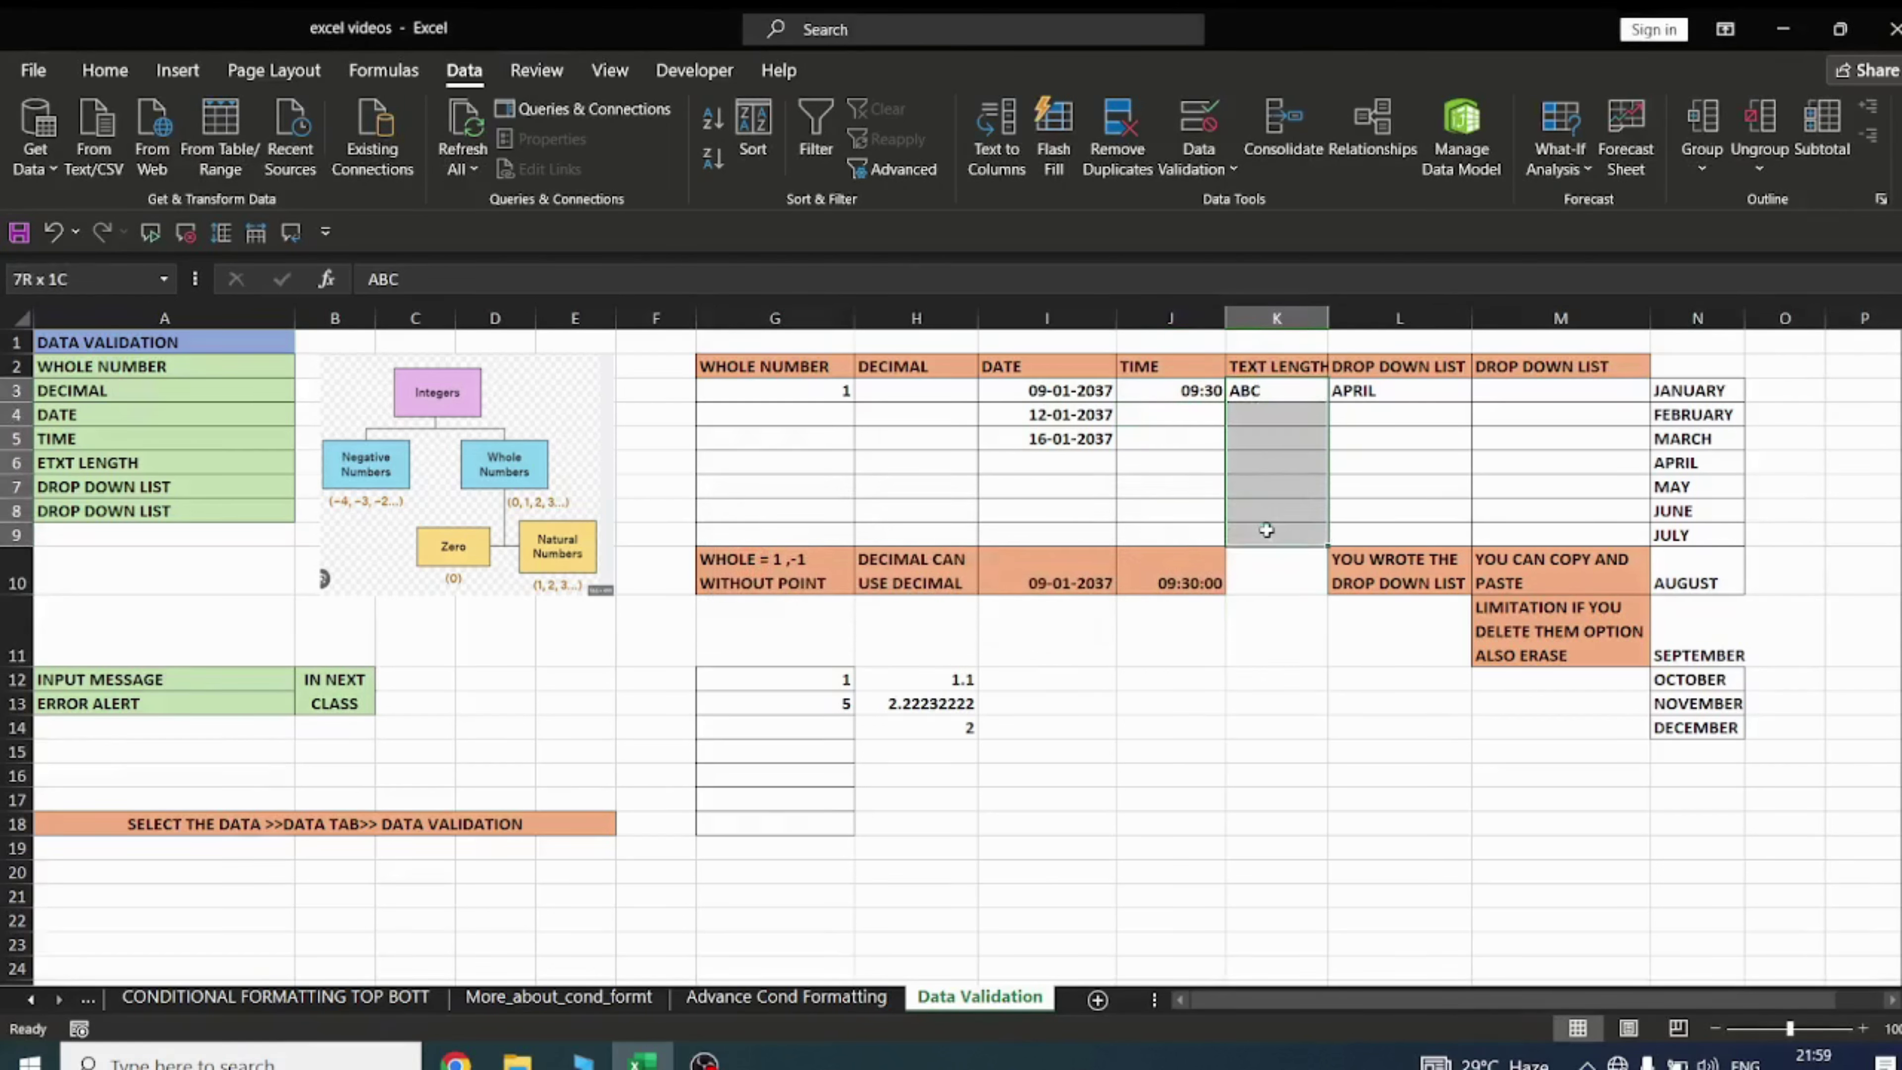
pyautogui.moveTo(1274, 393); pyautogui.dragTo(1280, 535)
pyautogui.click(1208, 168)
pyautogui.click(1247, 209)
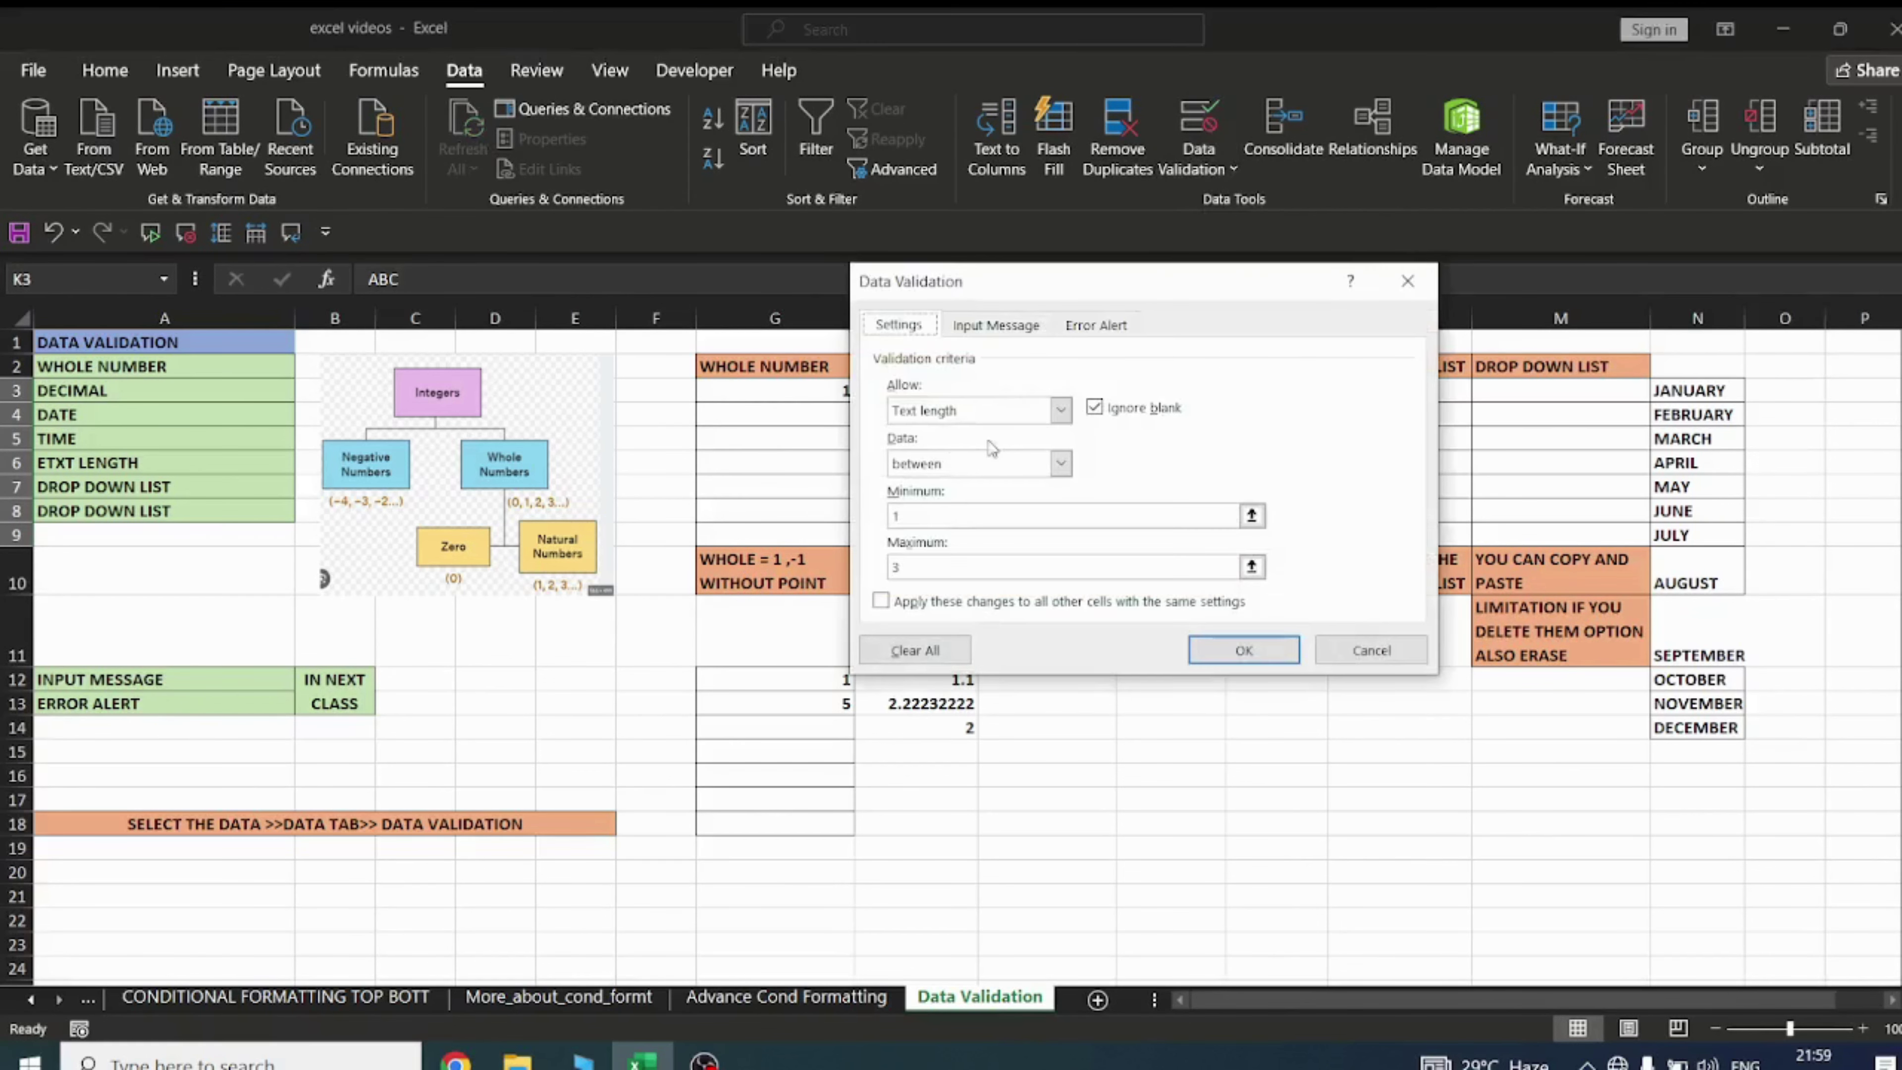
pyautogui.click(1065, 411)
pyautogui.click(954, 538)
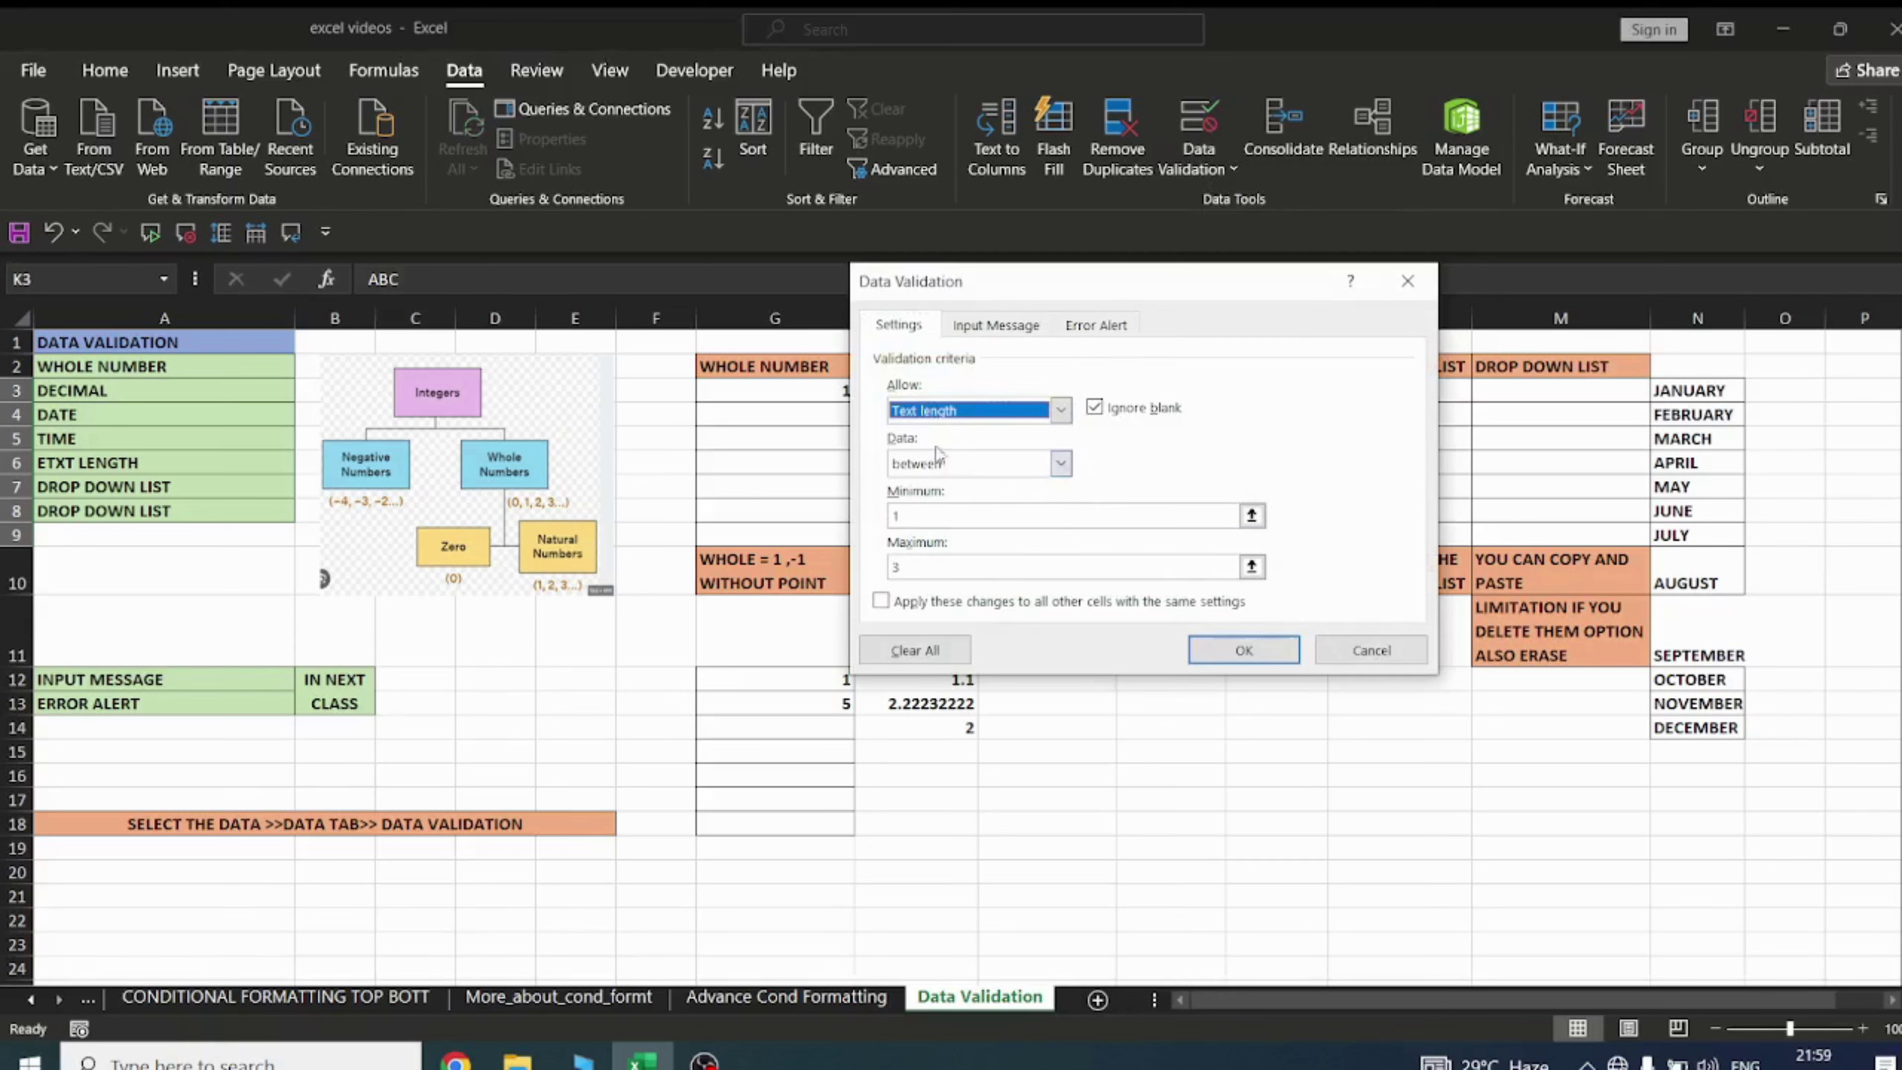
pyautogui.click(1244, 649)
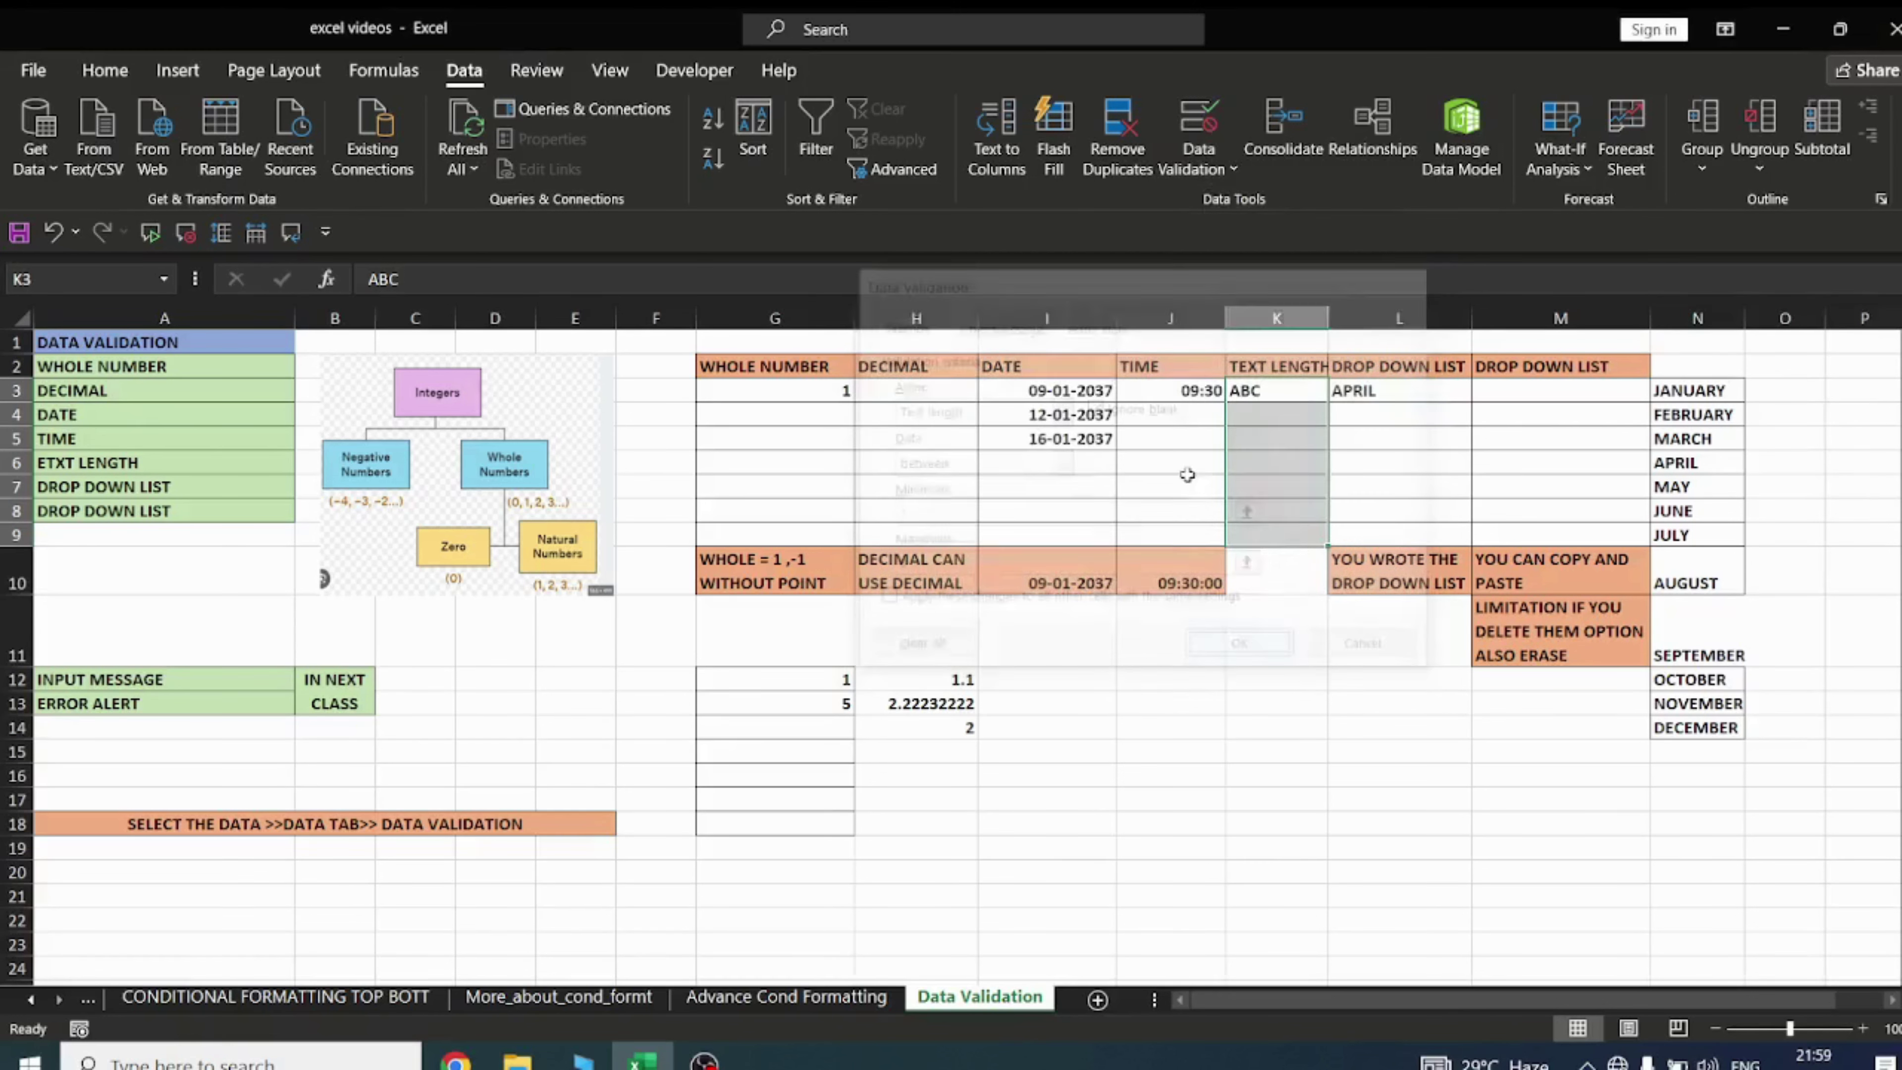
pyautogui.click(1271, 414)
# Test K4's text length limit: abcd and abc are rejected, ab is kept
pyautogui.write('abC')
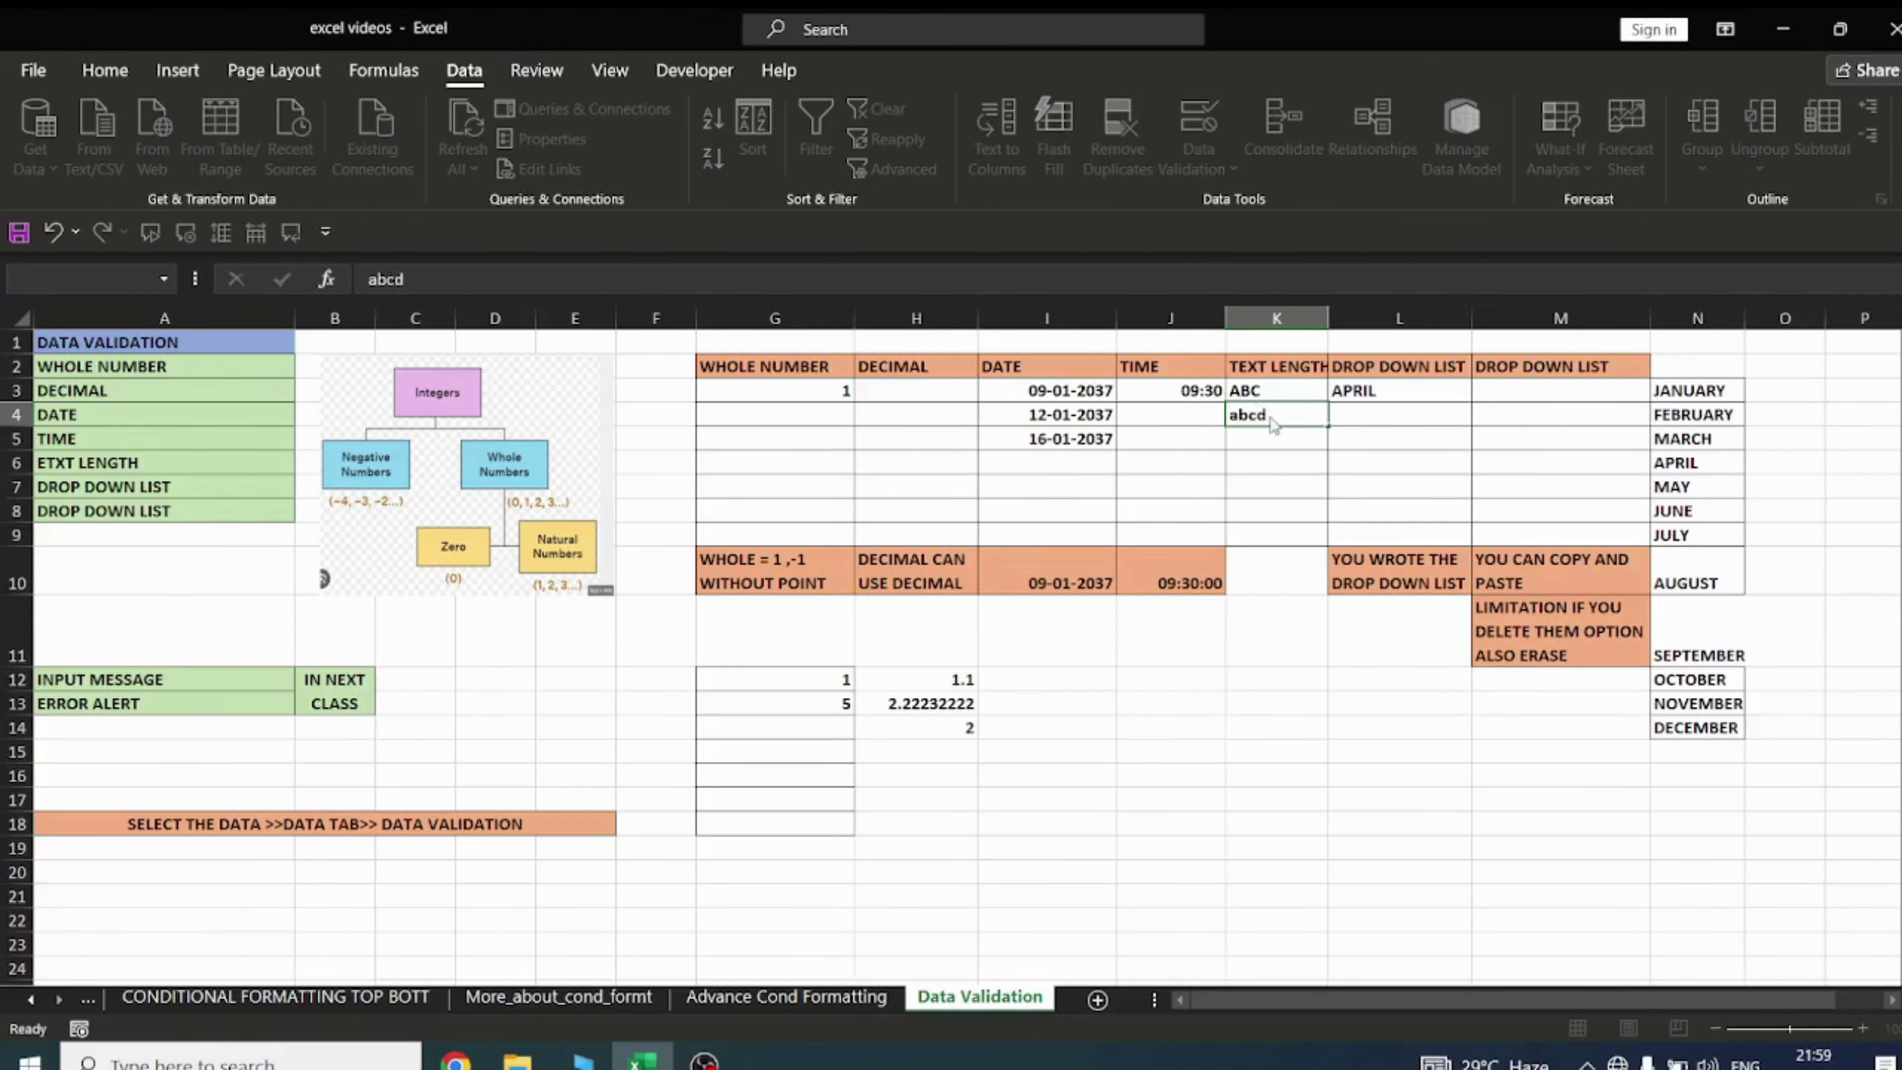
pyautogui.press('Return')
pyautogui.press('Escape')
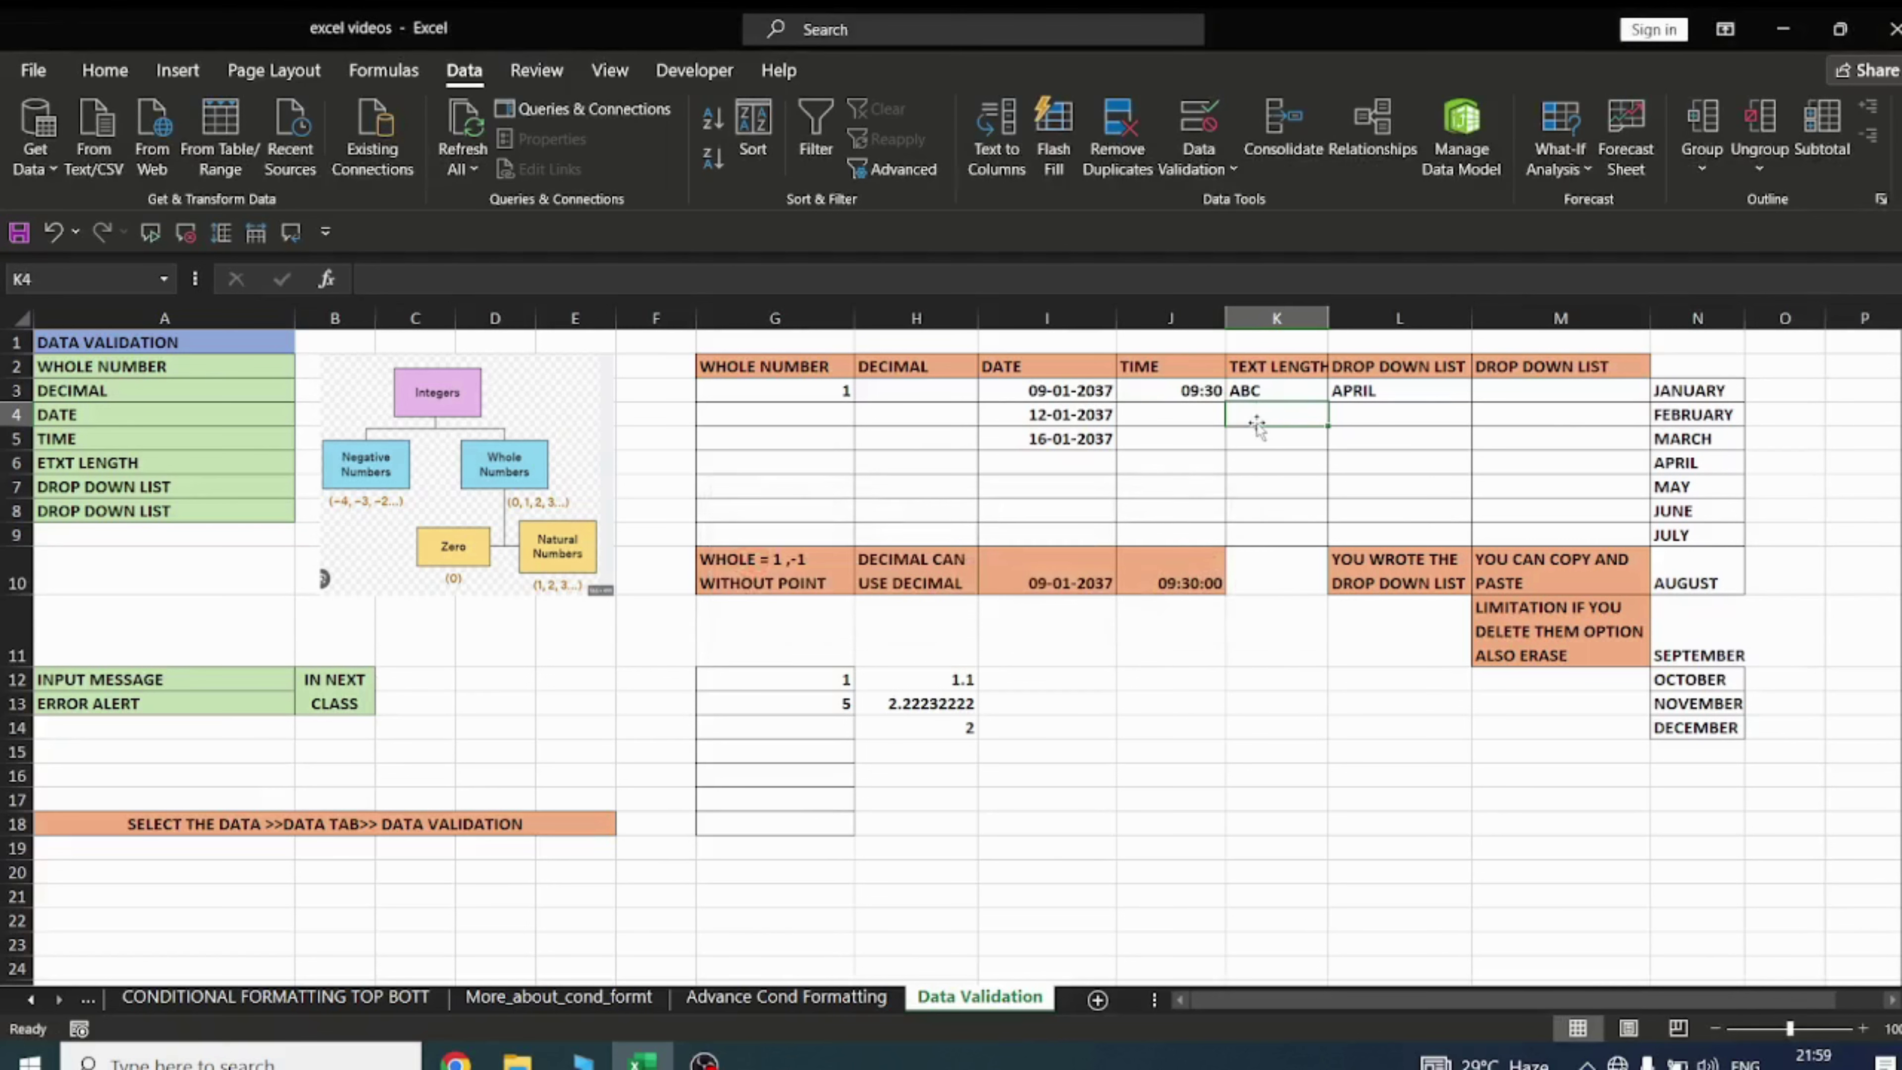
pyautogui.write('ab')
pyautogui.press('Return')
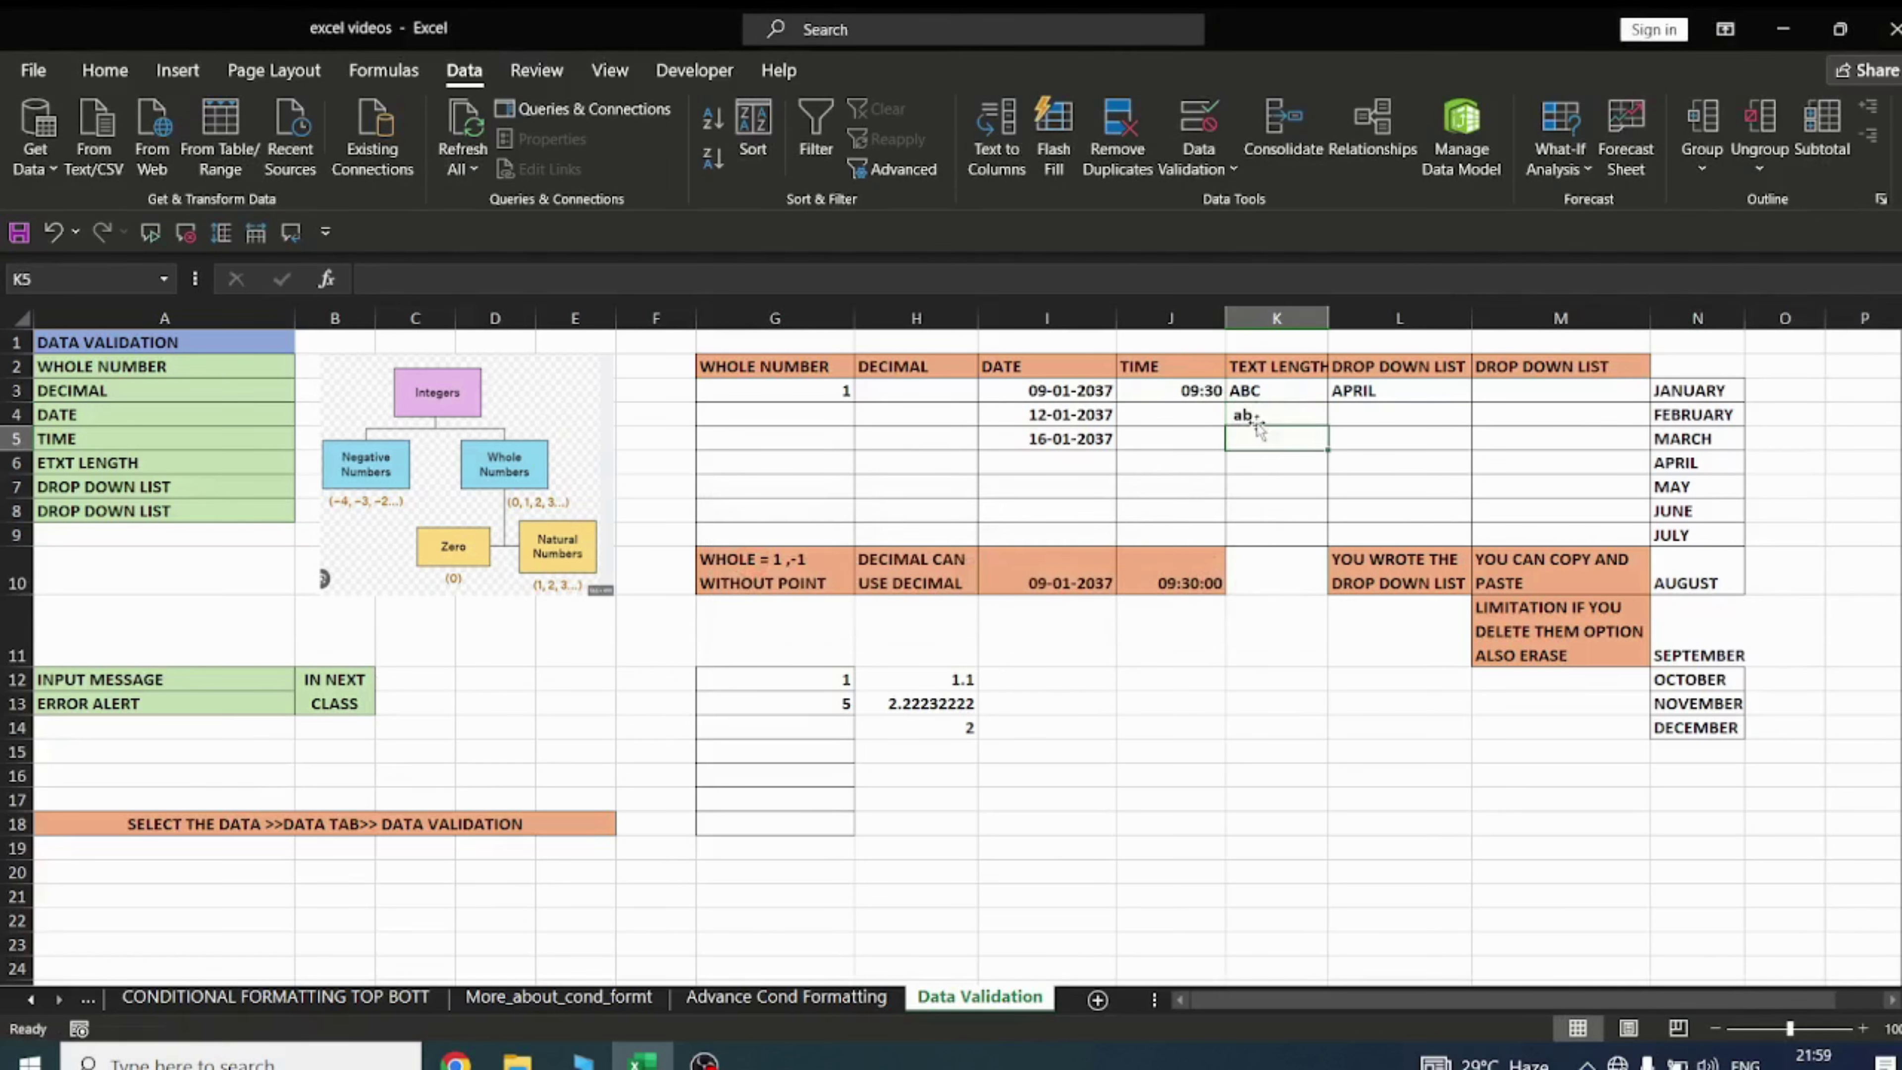
pyautogui.click(1251, 414)
pyautogui.doubleClick(1283, 414)
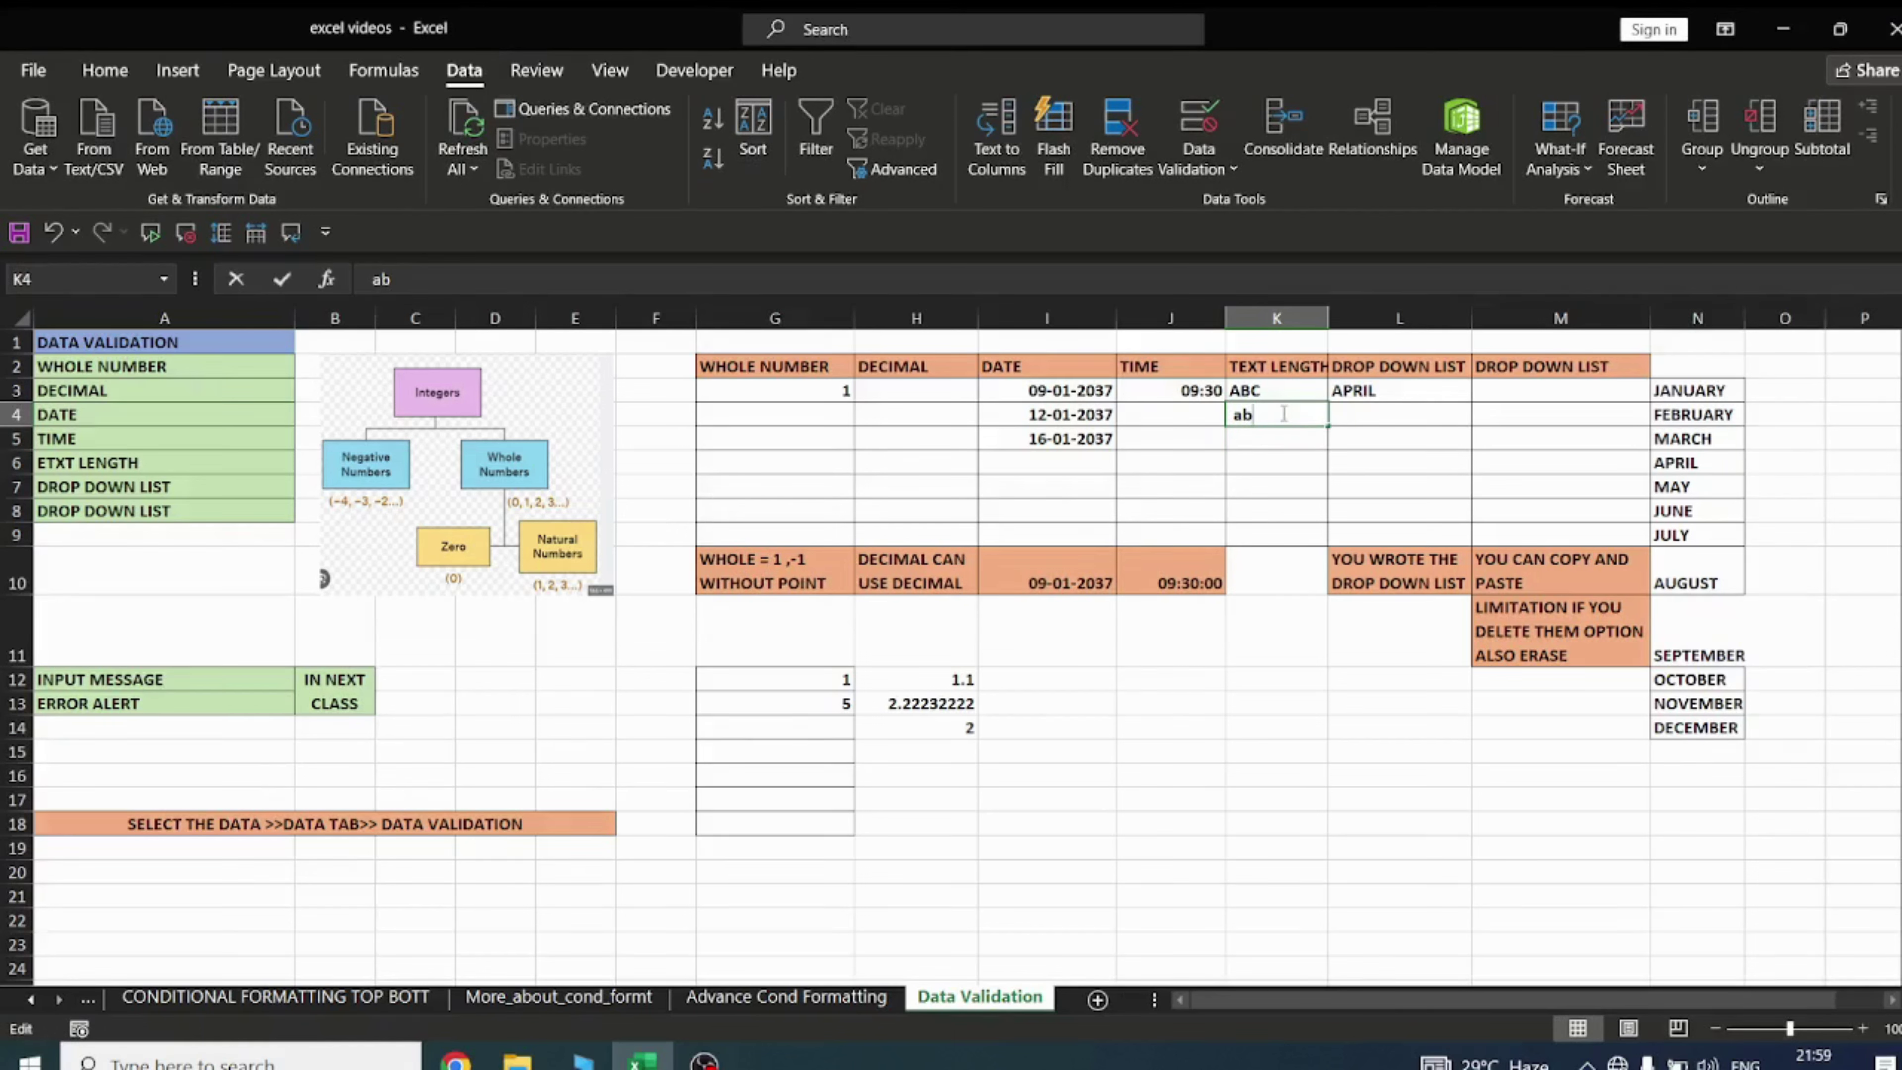
pyautogui.write('c')
pyautogui.press('Return')
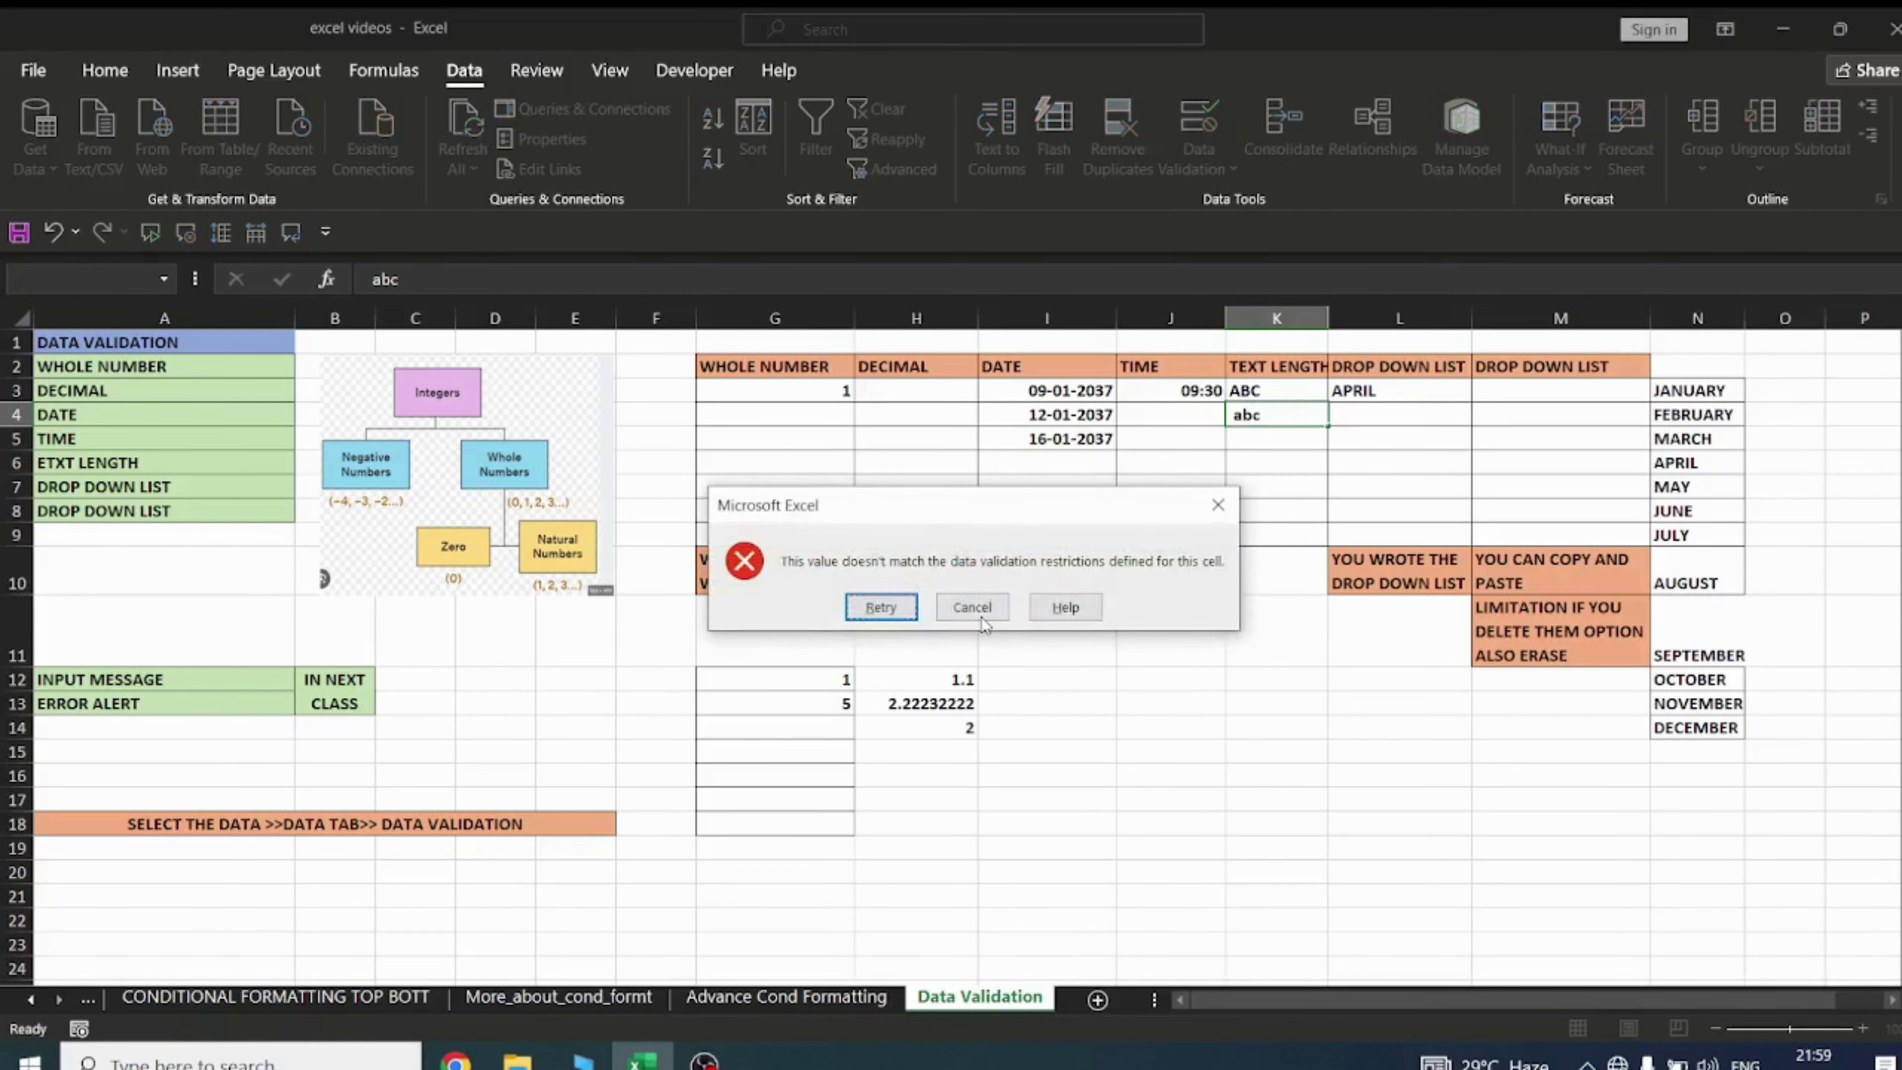
pyautogui.click(963, 604)
# Check the month choices in L3's drop-down, leaving APRIL selected
pyautogui.click(1382, 389)
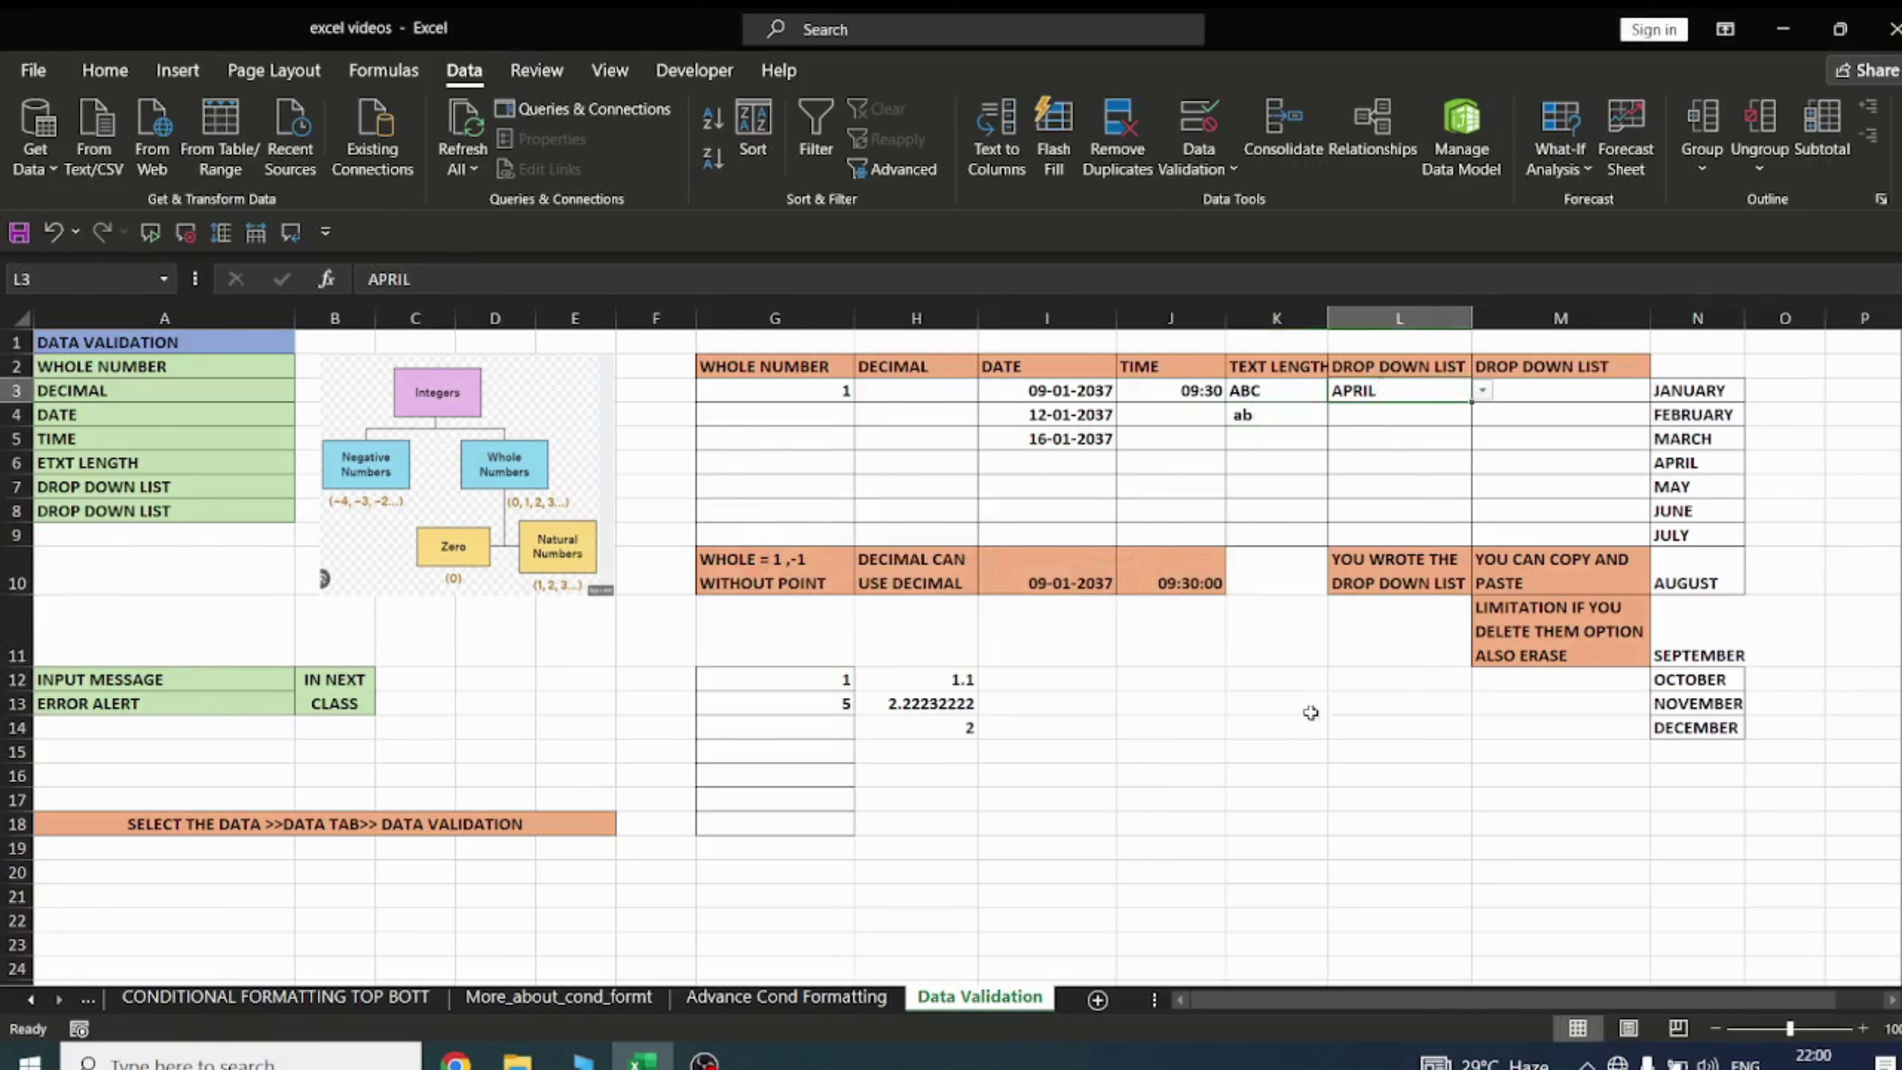
pyautogui.click(1307, 750)
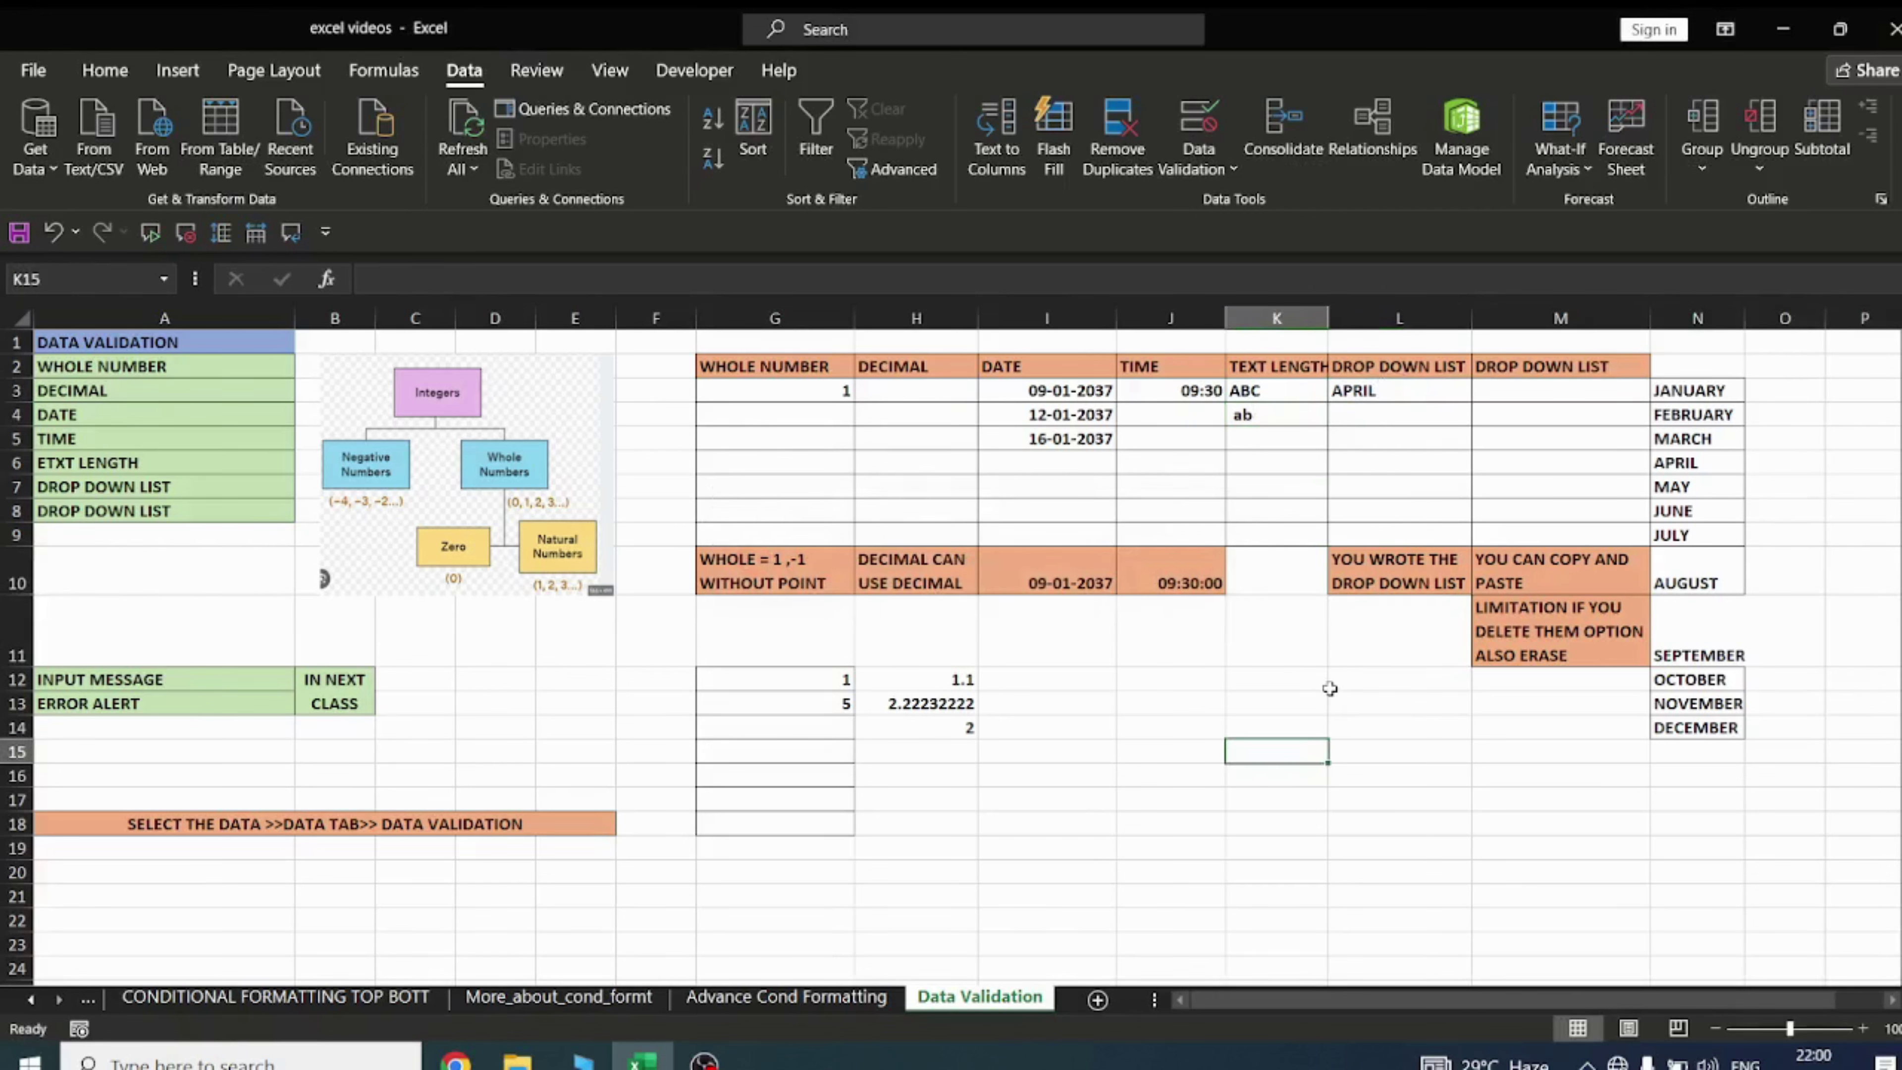
pyautogui.click(1386, 393)
pyautogui.click(1483, 390)
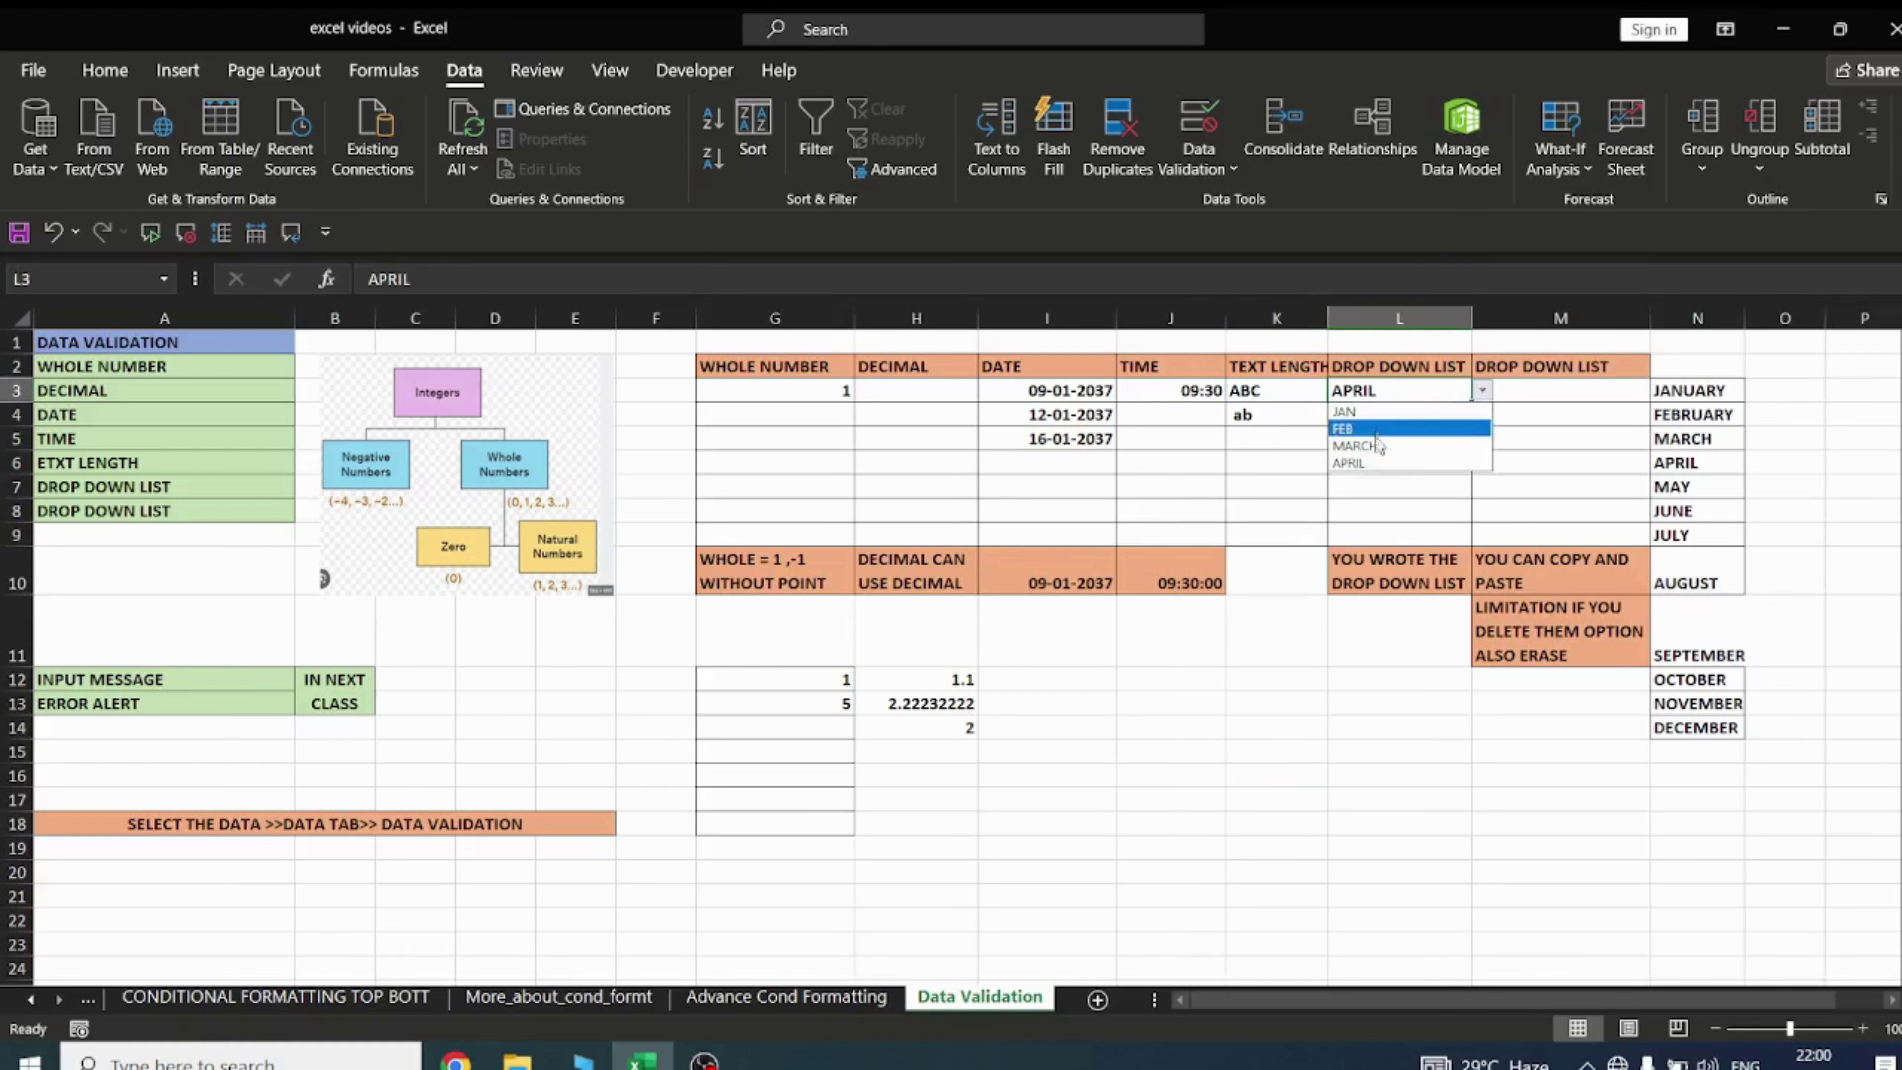
pyautogui.click(1282, 723)
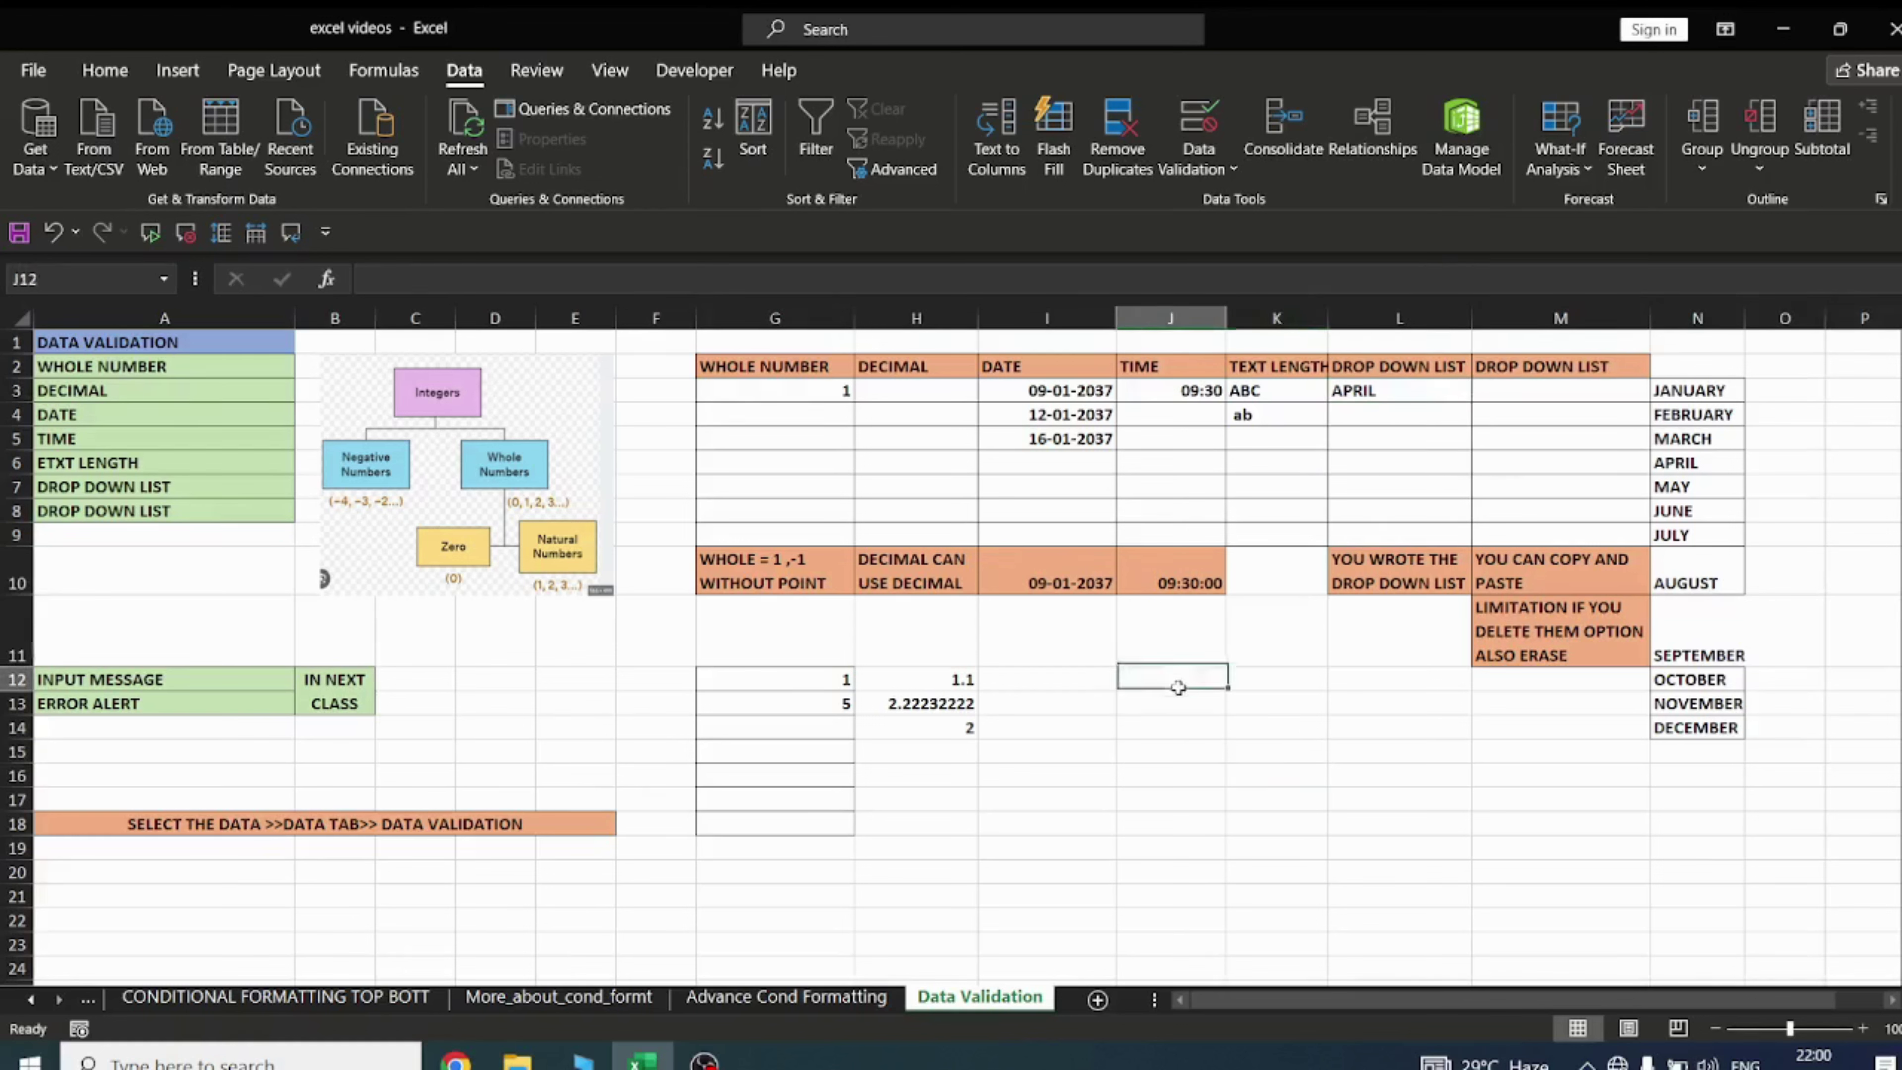
# Add a List validation rule to J12:J18 with source Mon,Tue,Wed,Thr,Fri
pyautogui.moveTo(1149, 690); pyautogui.dragTo(1181, 825)
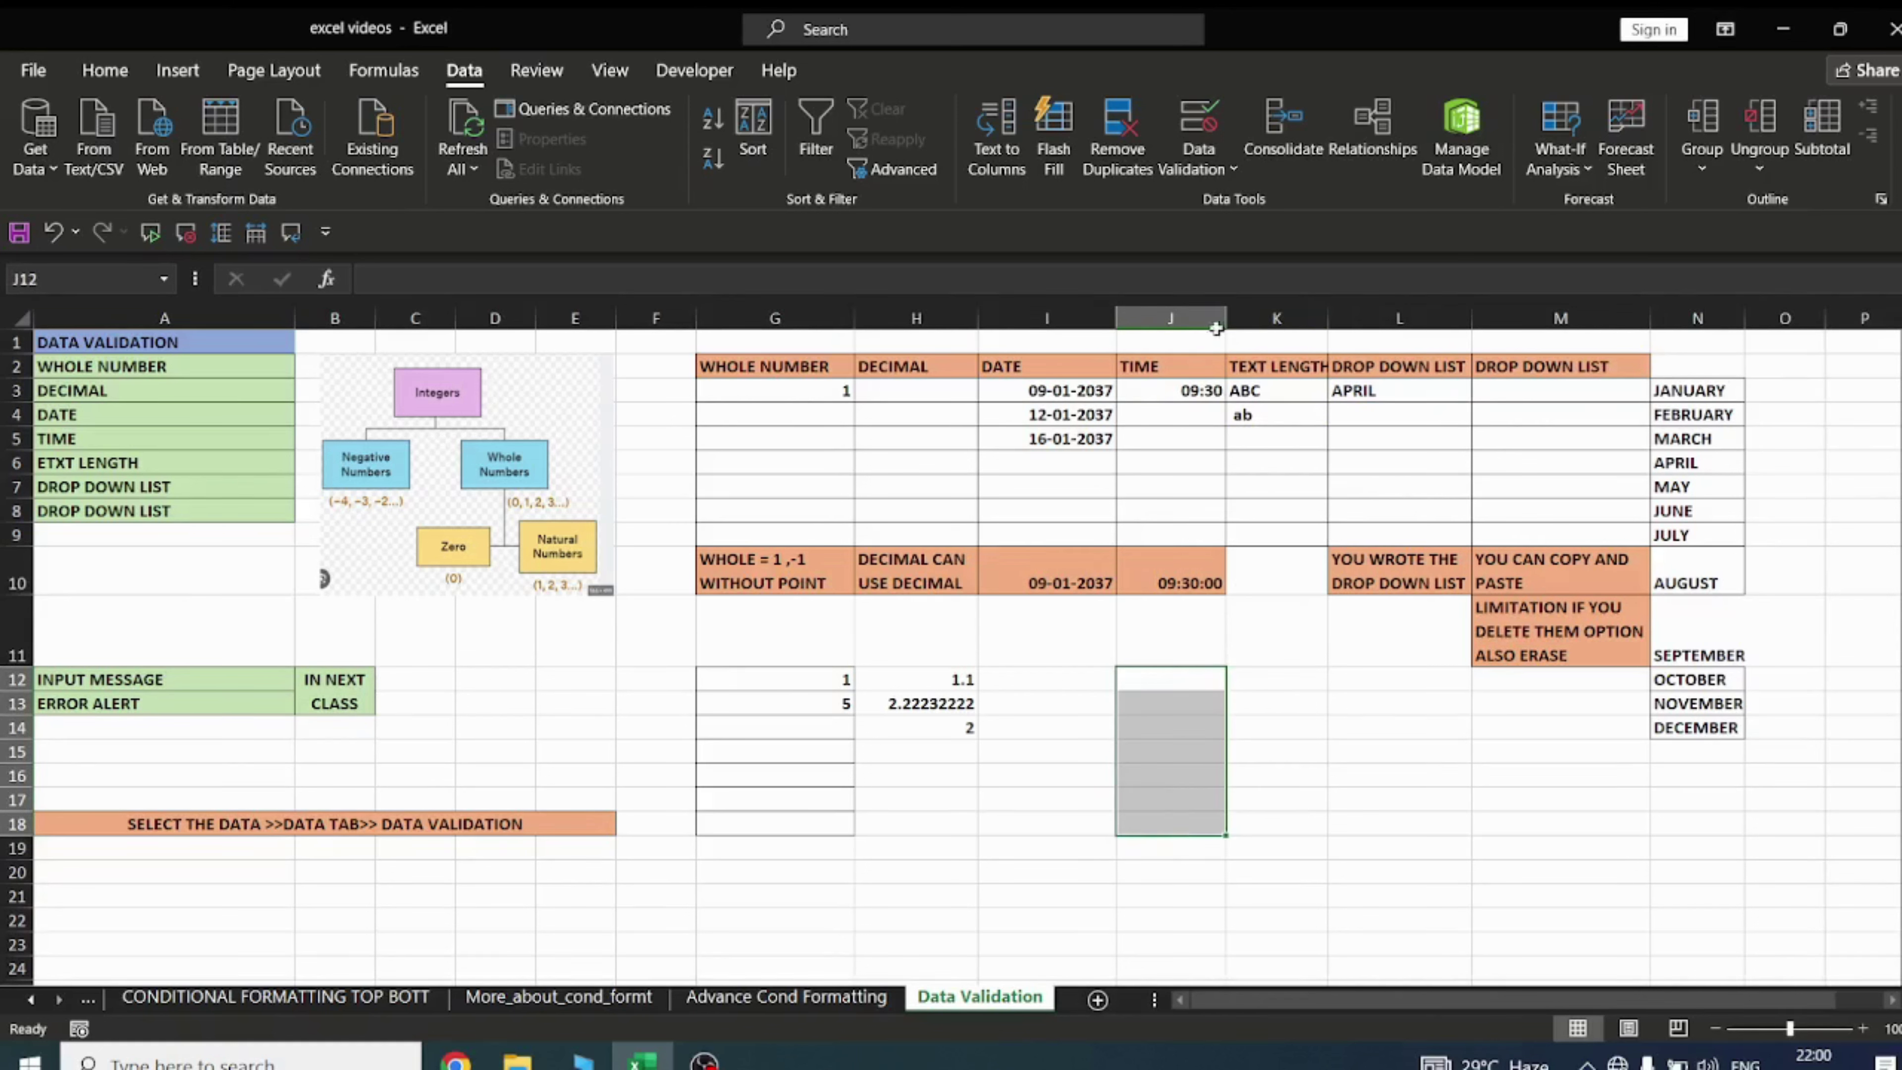
pyautogui.click(1198, 153)
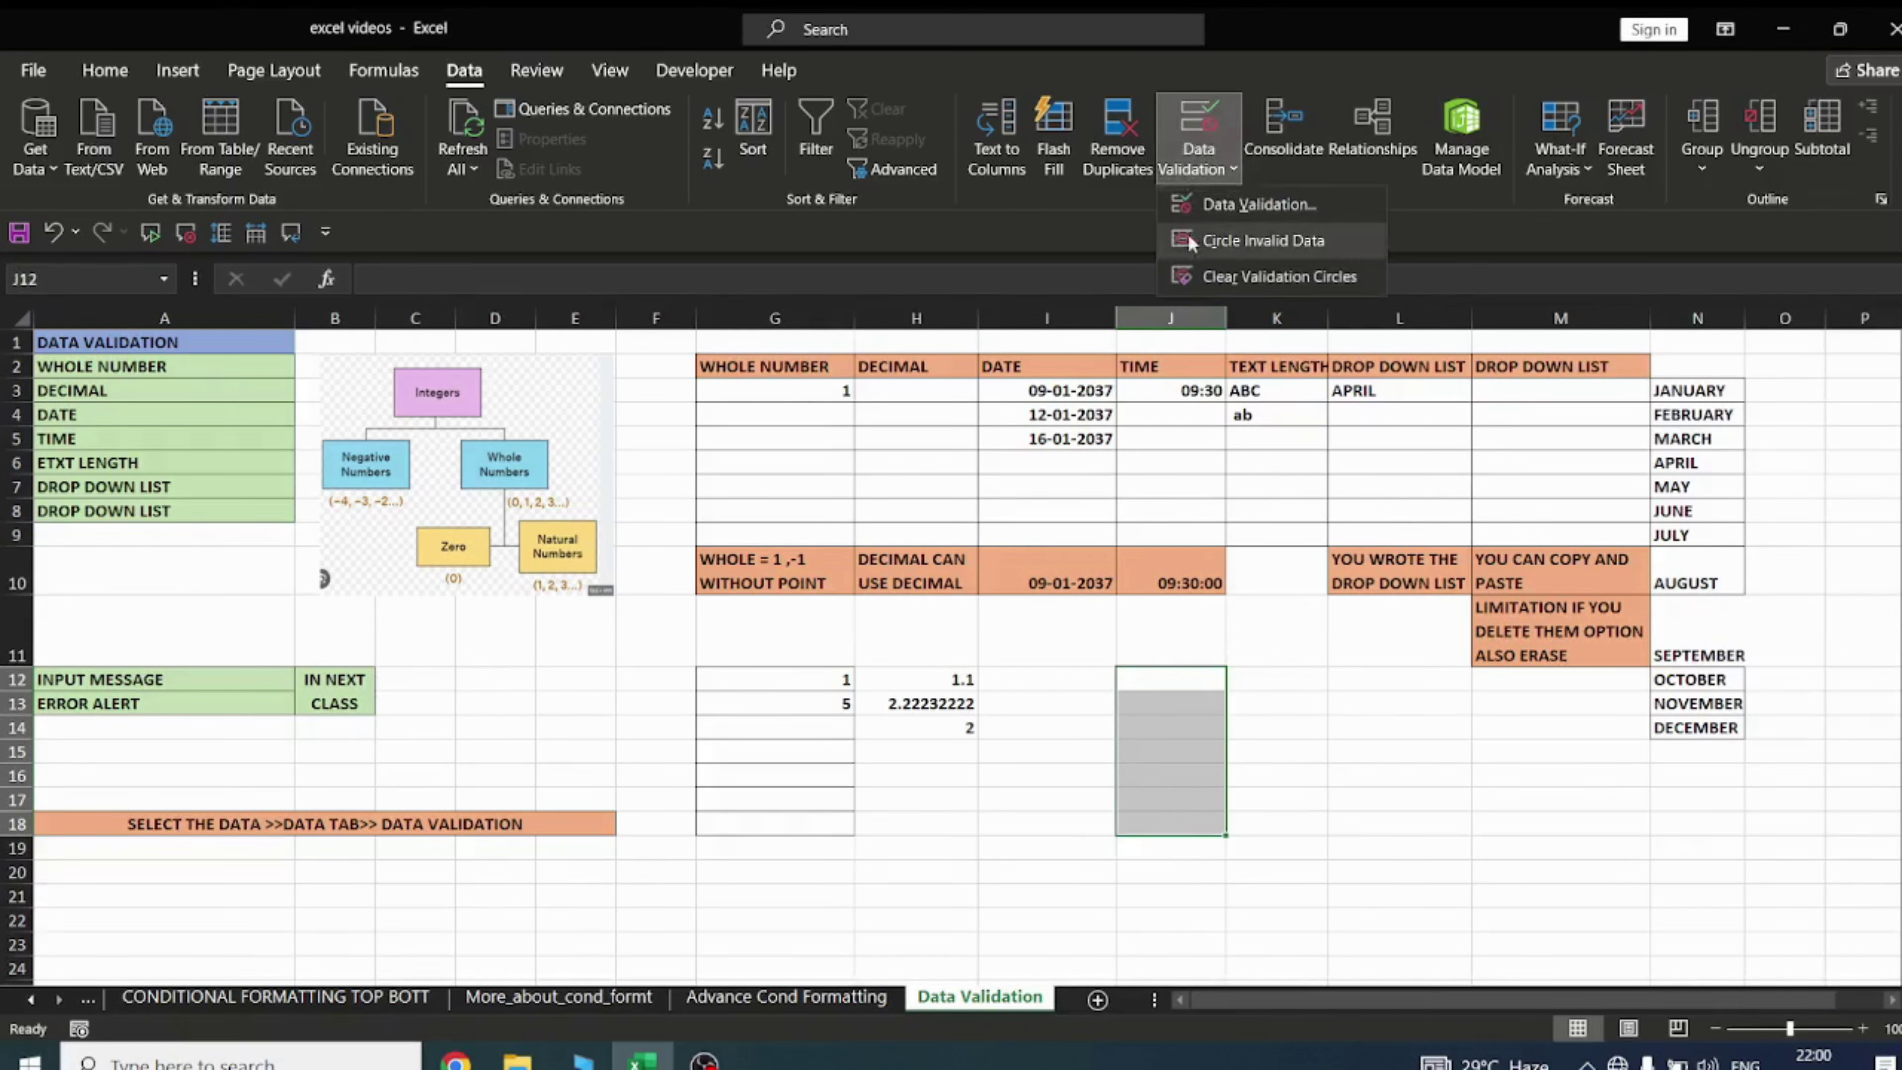
pyautogui.click(1235, 205)
pyautogui.click(1060, 410)
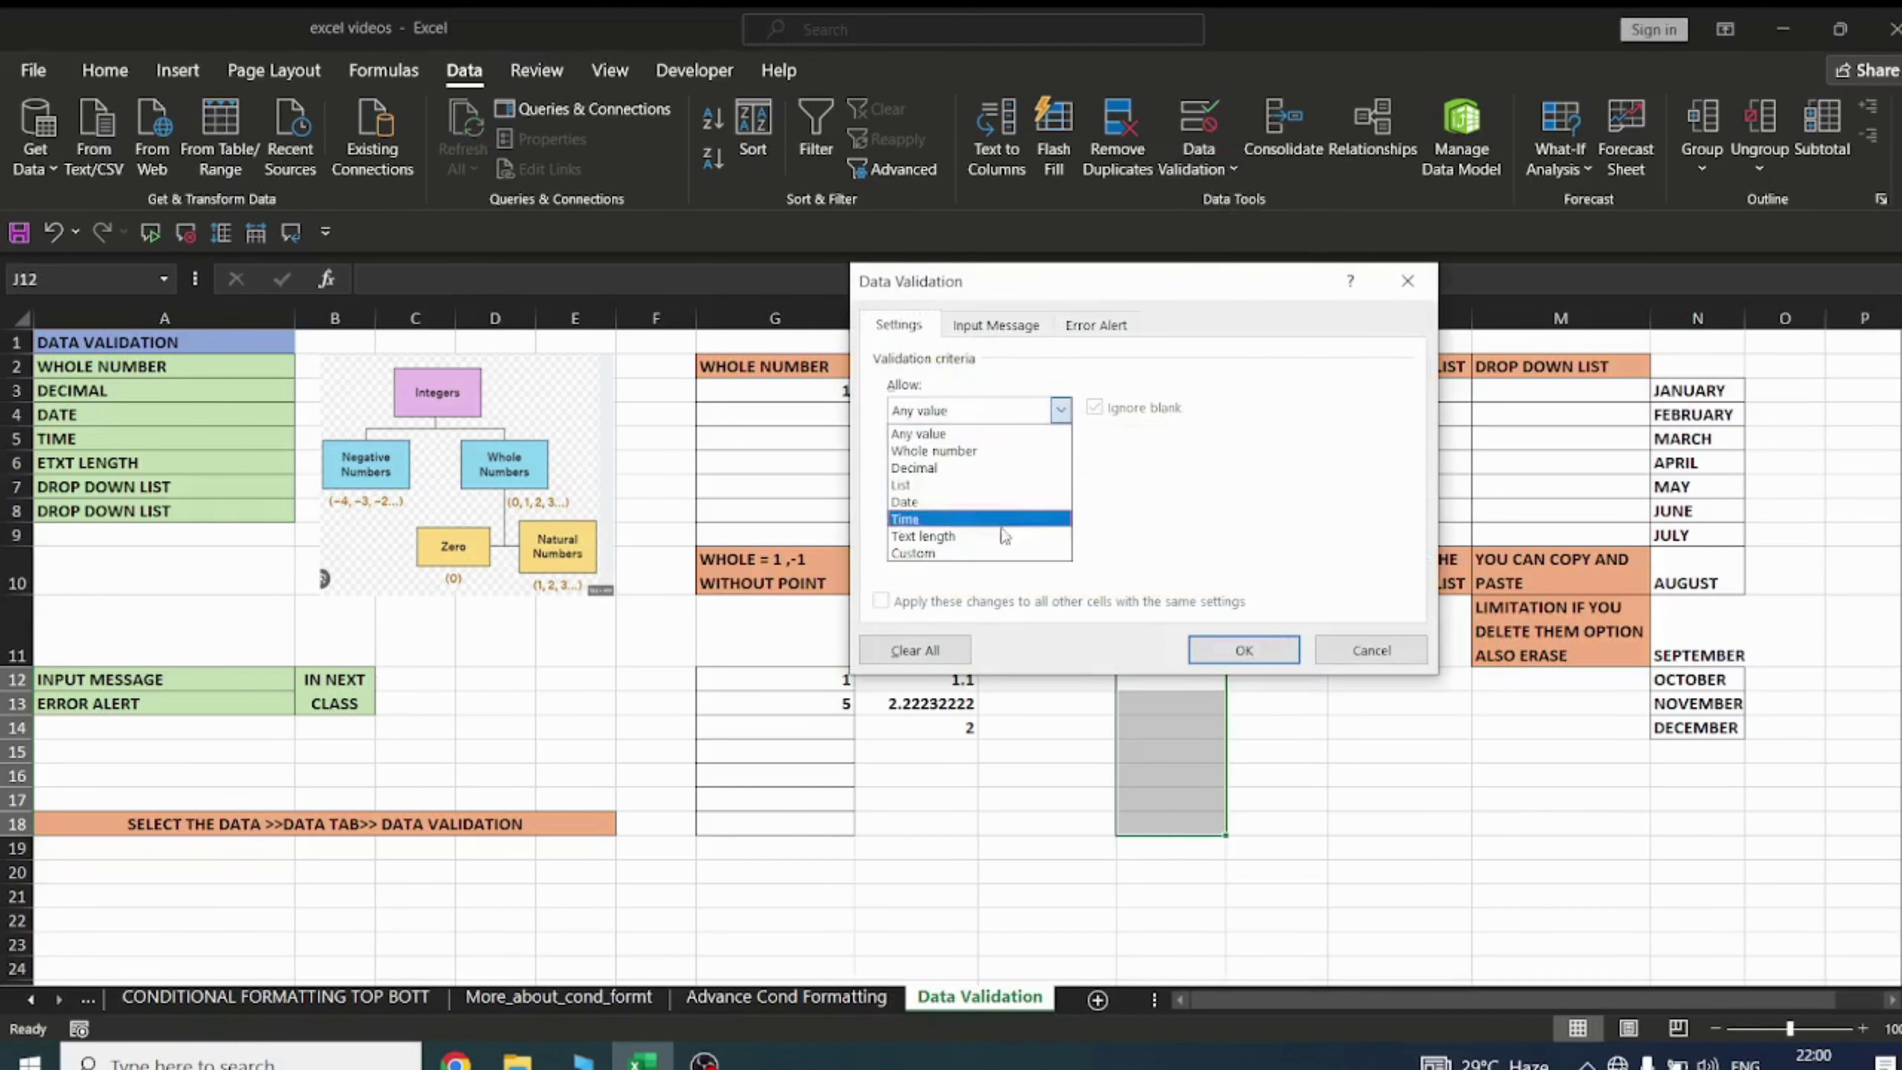
pyautogui.click(974, 485)
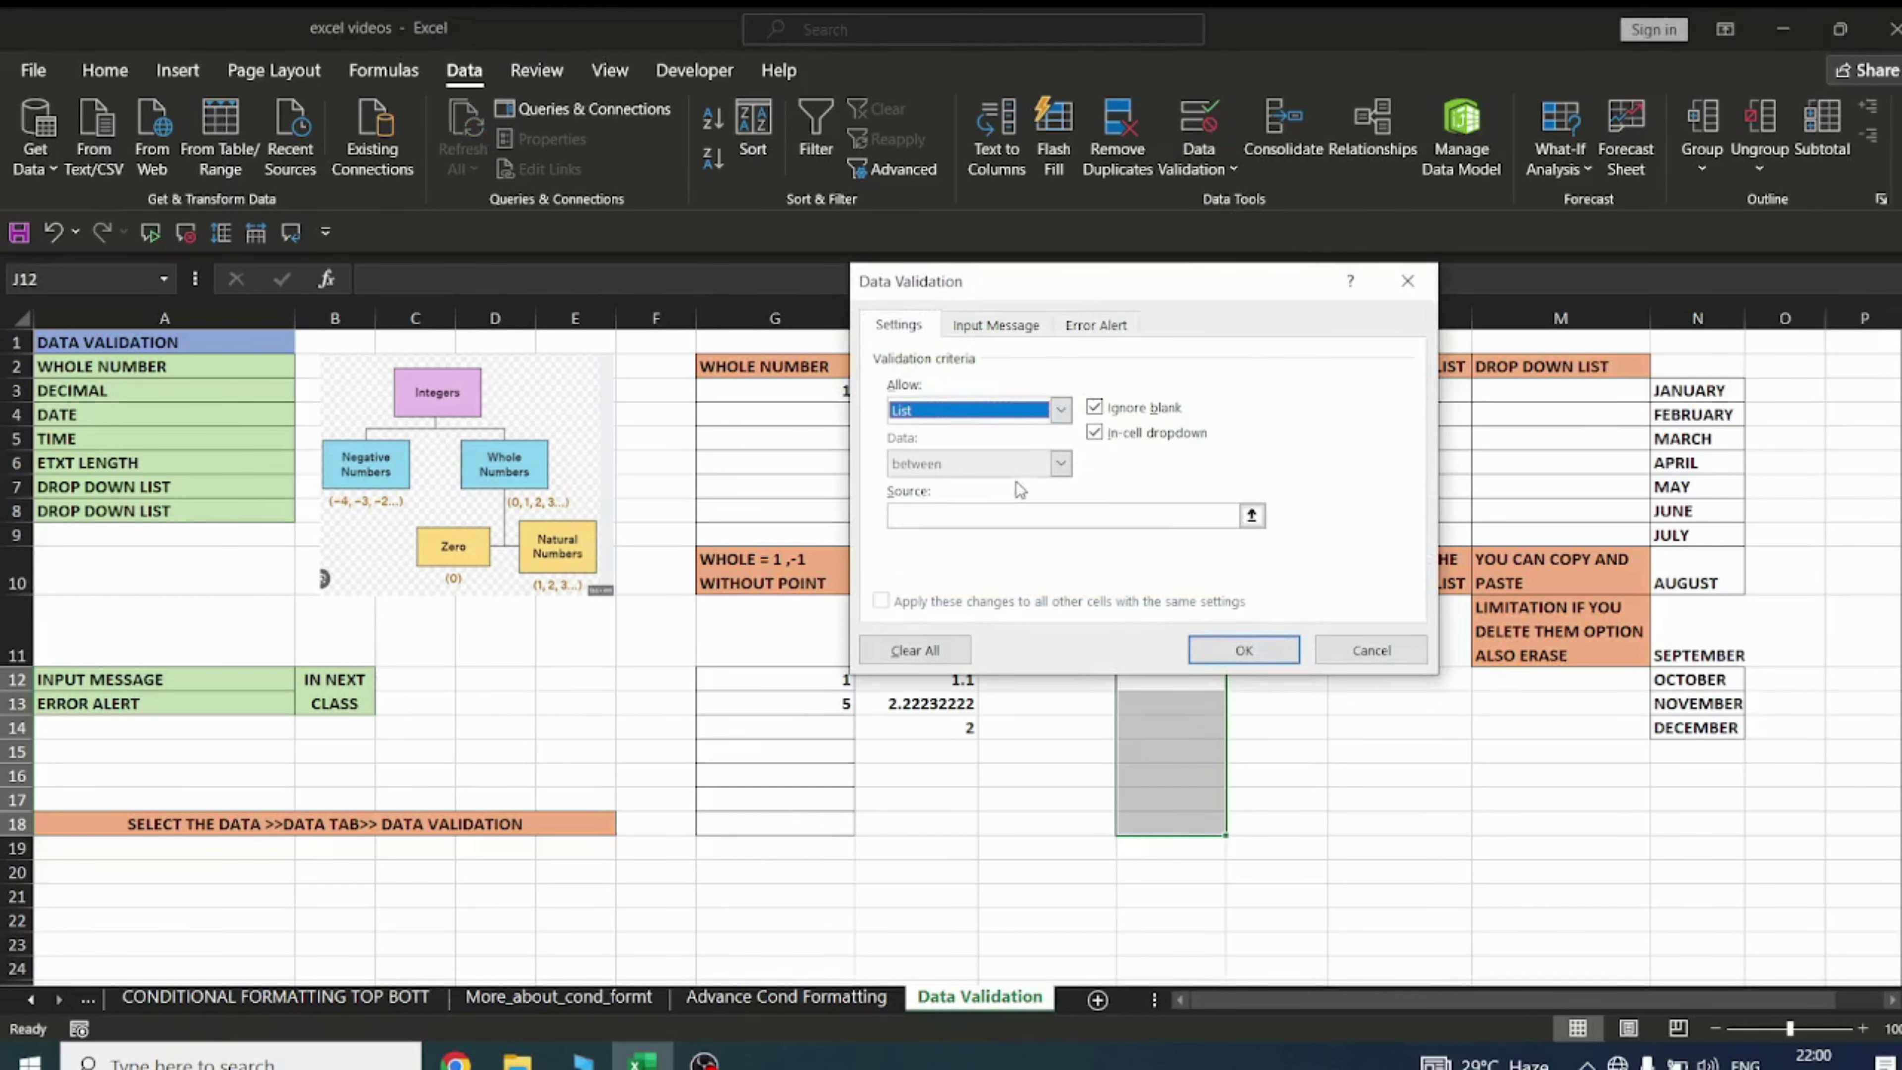
pyautogui.click(959, 517)
pyautogui.write('Mon,Tue,Wed,Thr,Fri')
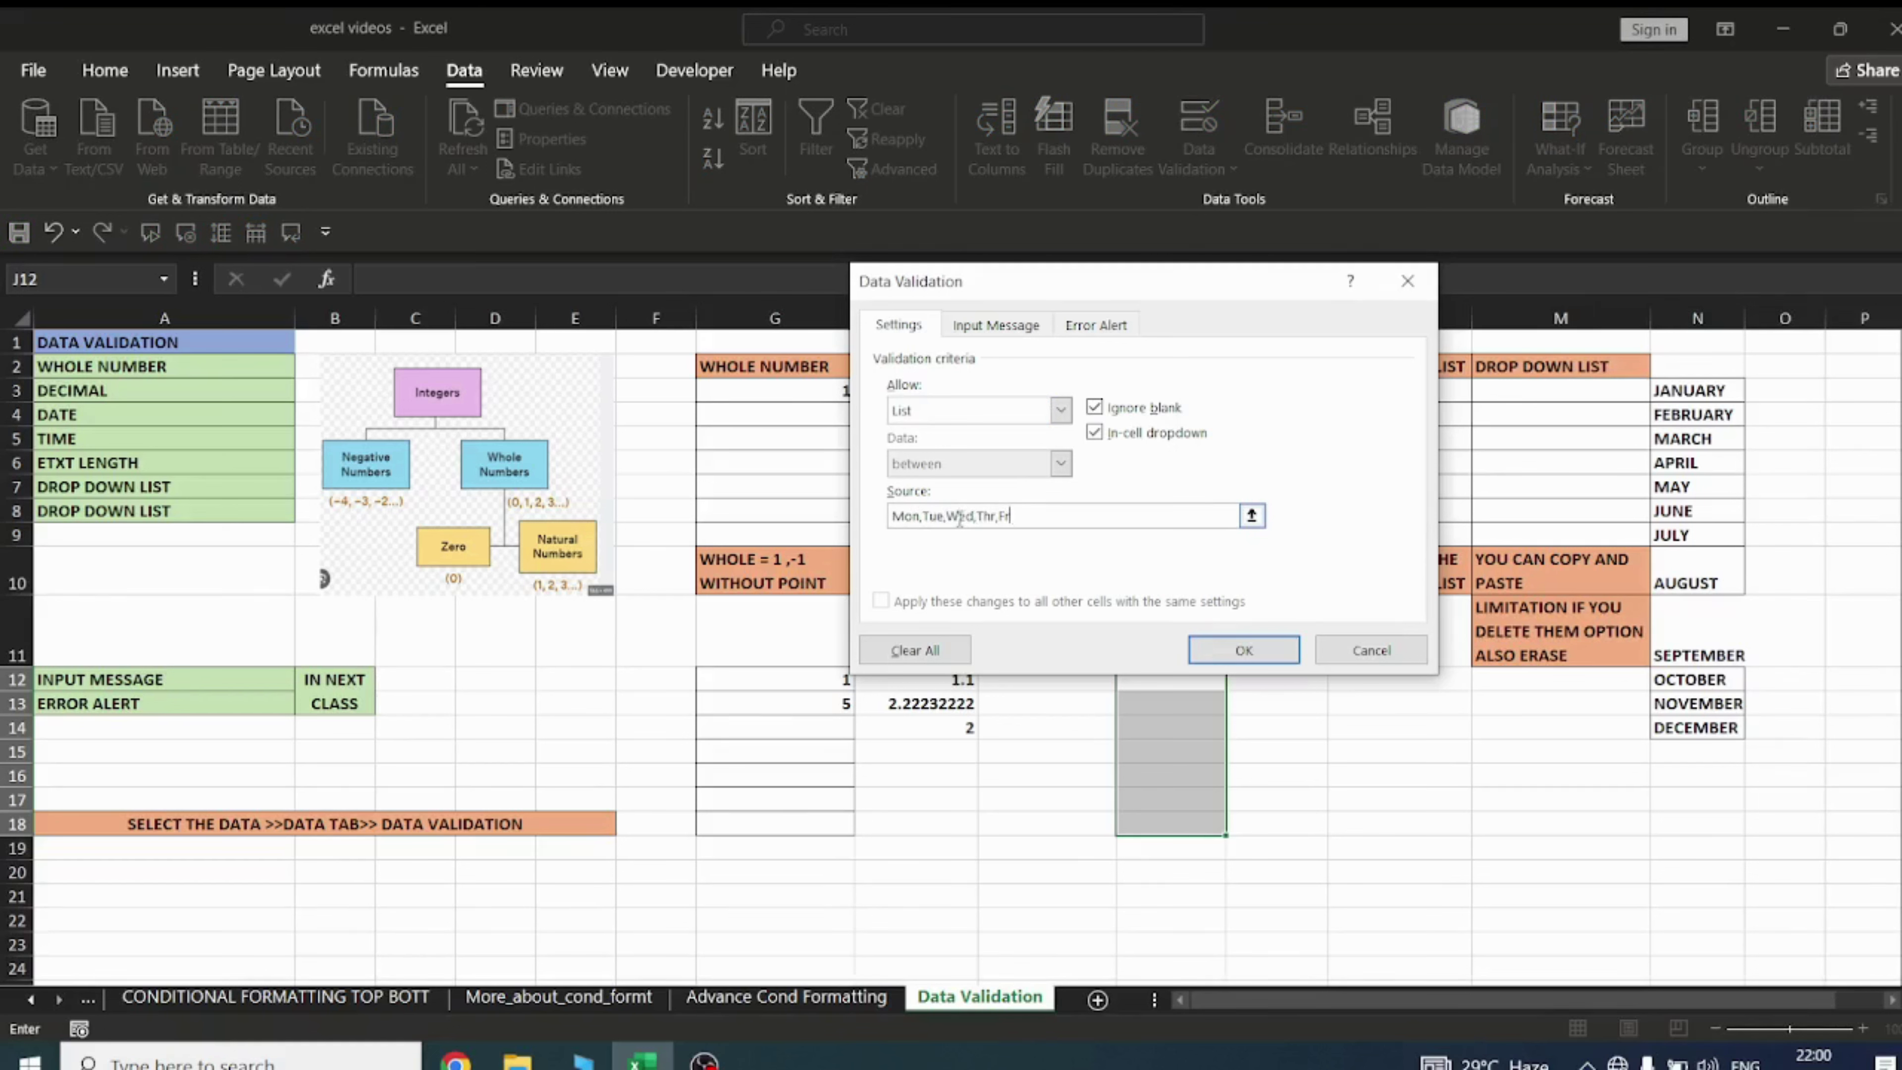
pyautogui.click(1239, 659)
pyautogui.click(1234, 750)
pyautogui.click(1170, 682)
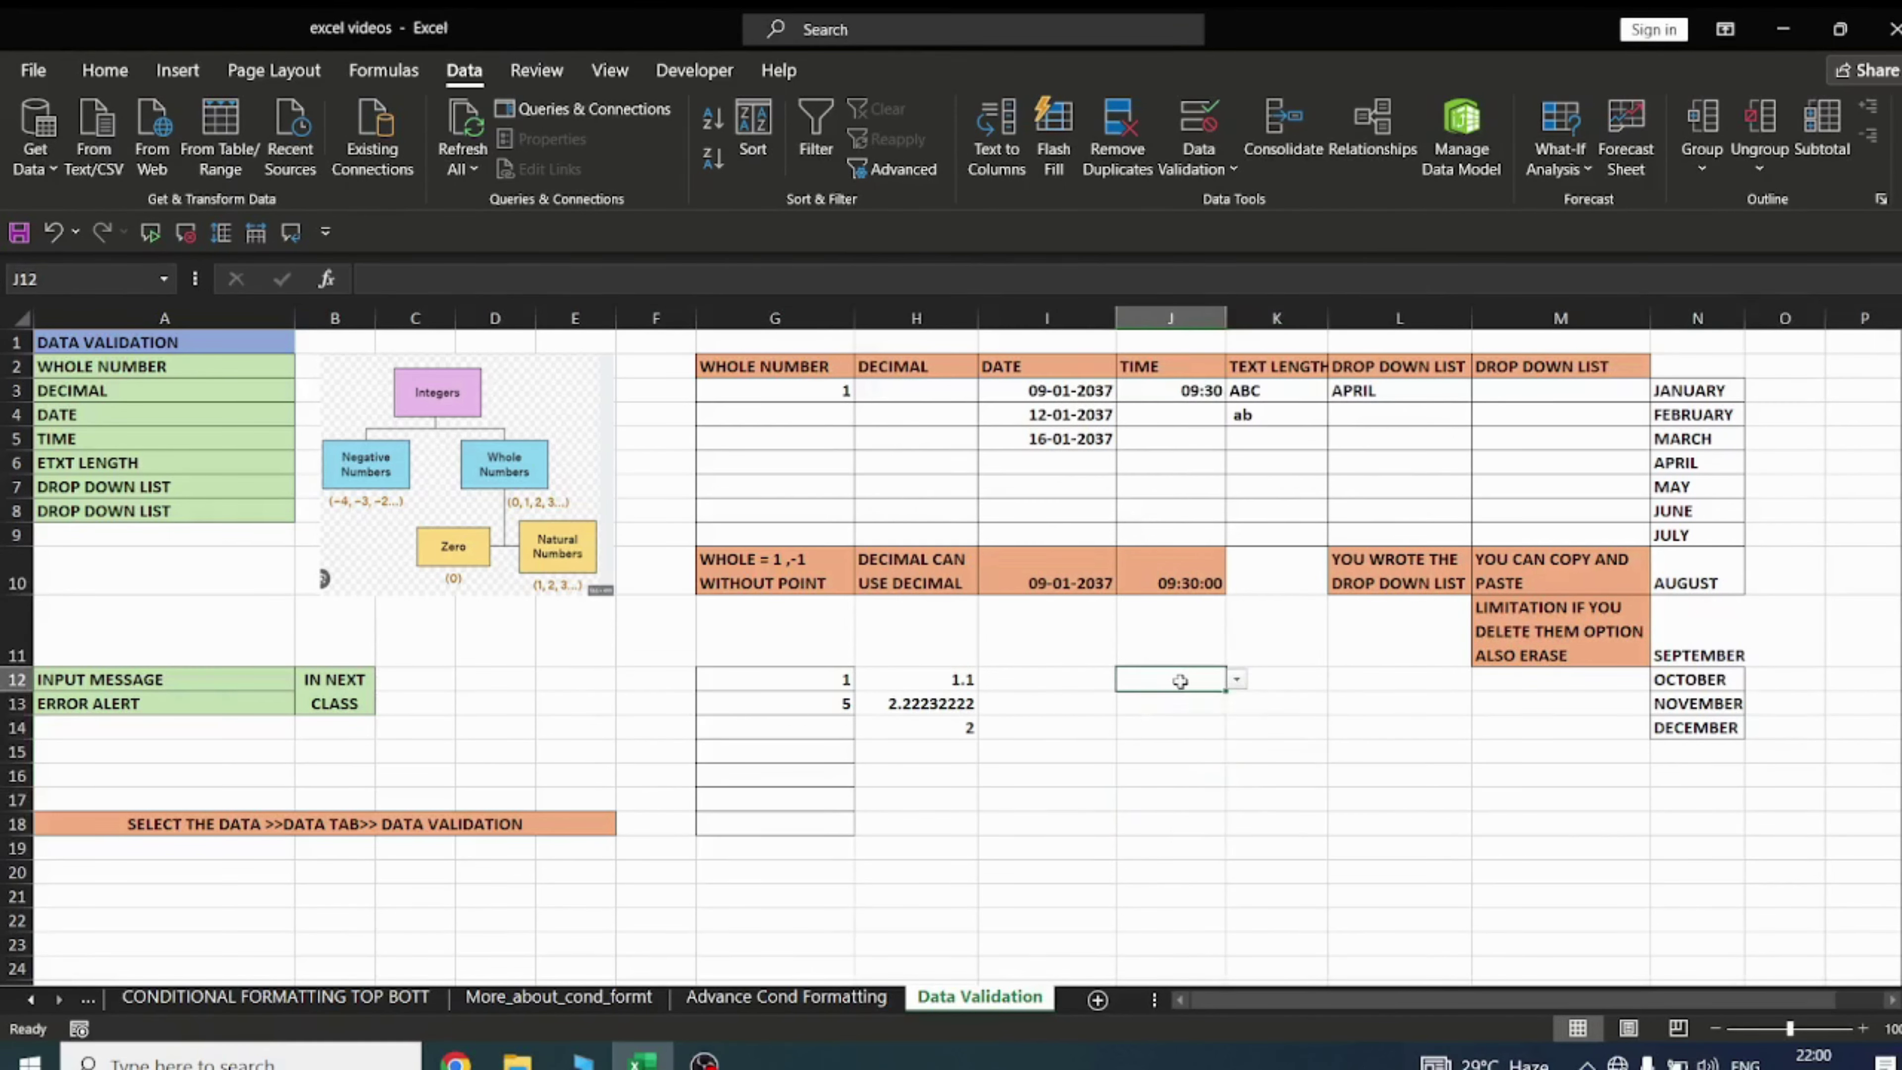
# Choose Fri from J12's weekday drop-down and confirm J18 offers the same list
pyautogui.click(1236, 678)
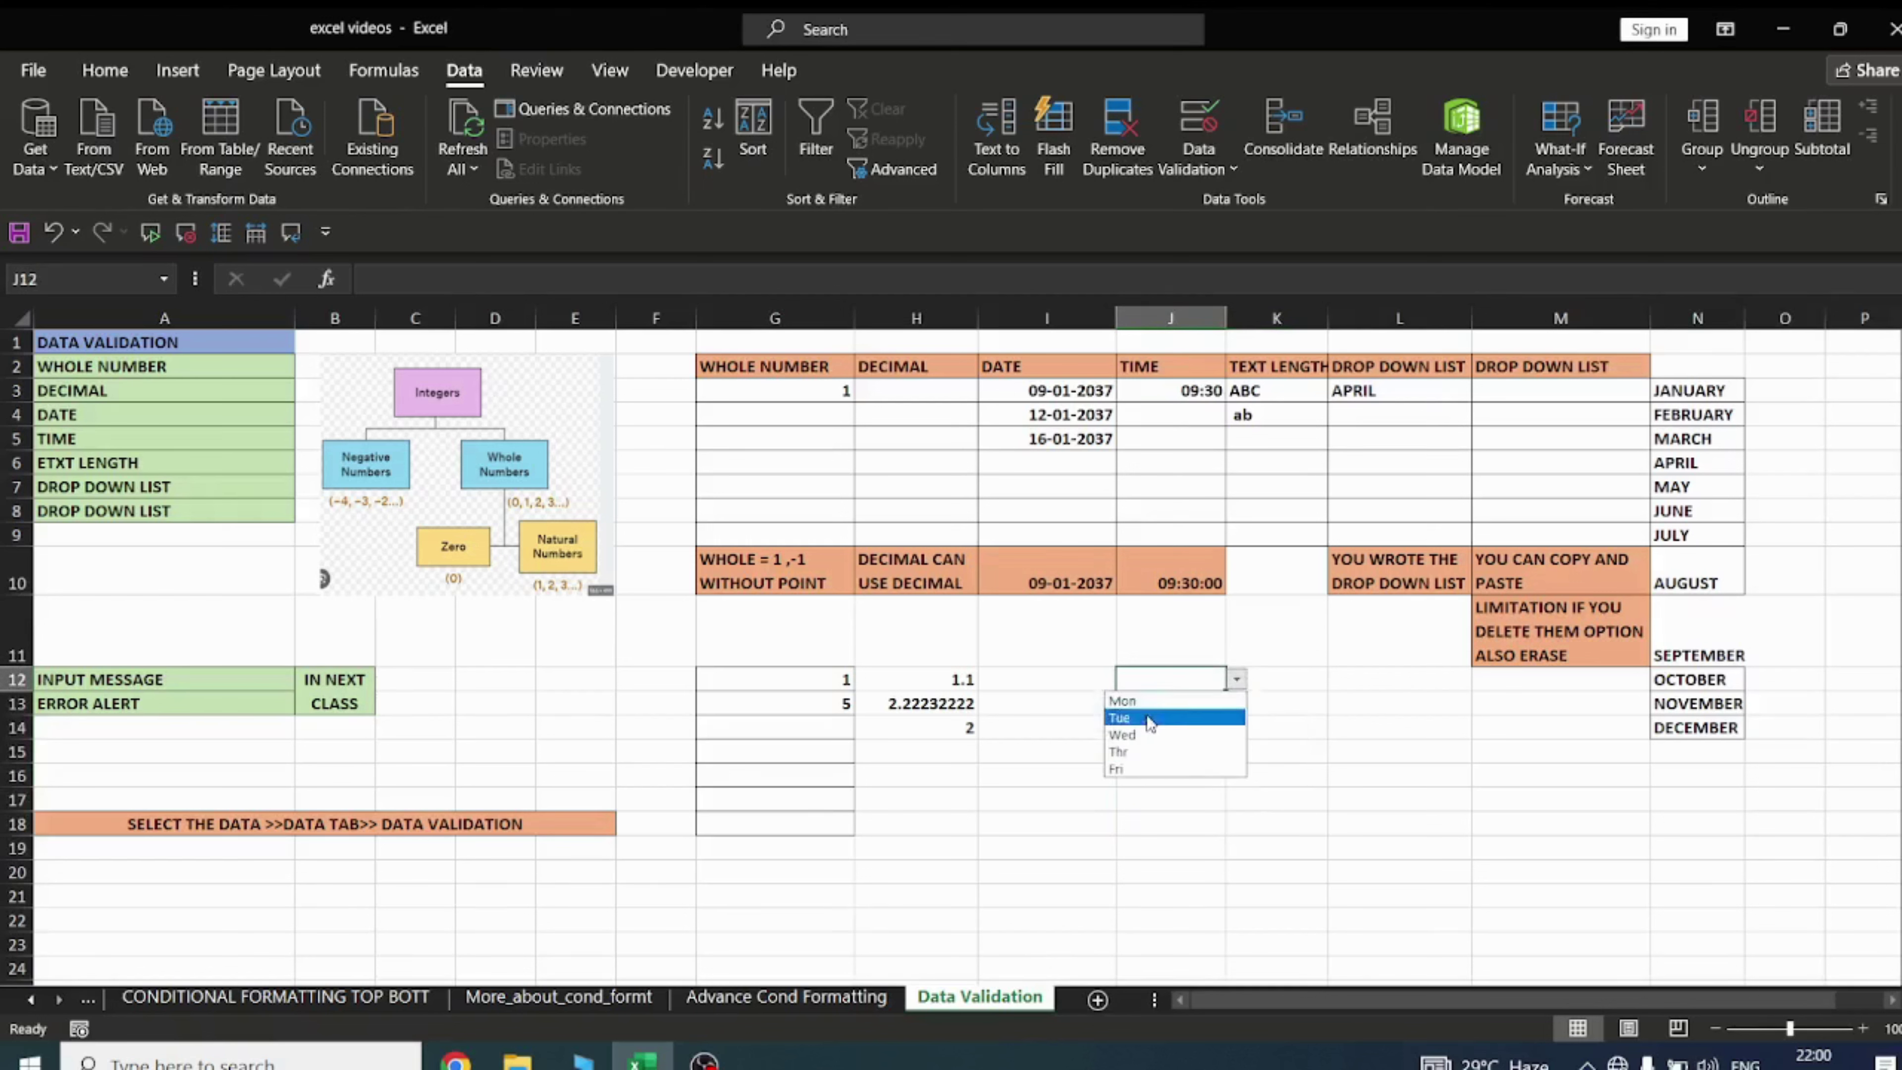
pyautogui.click(1146, 768)
pyautogui.click(1168, 768)
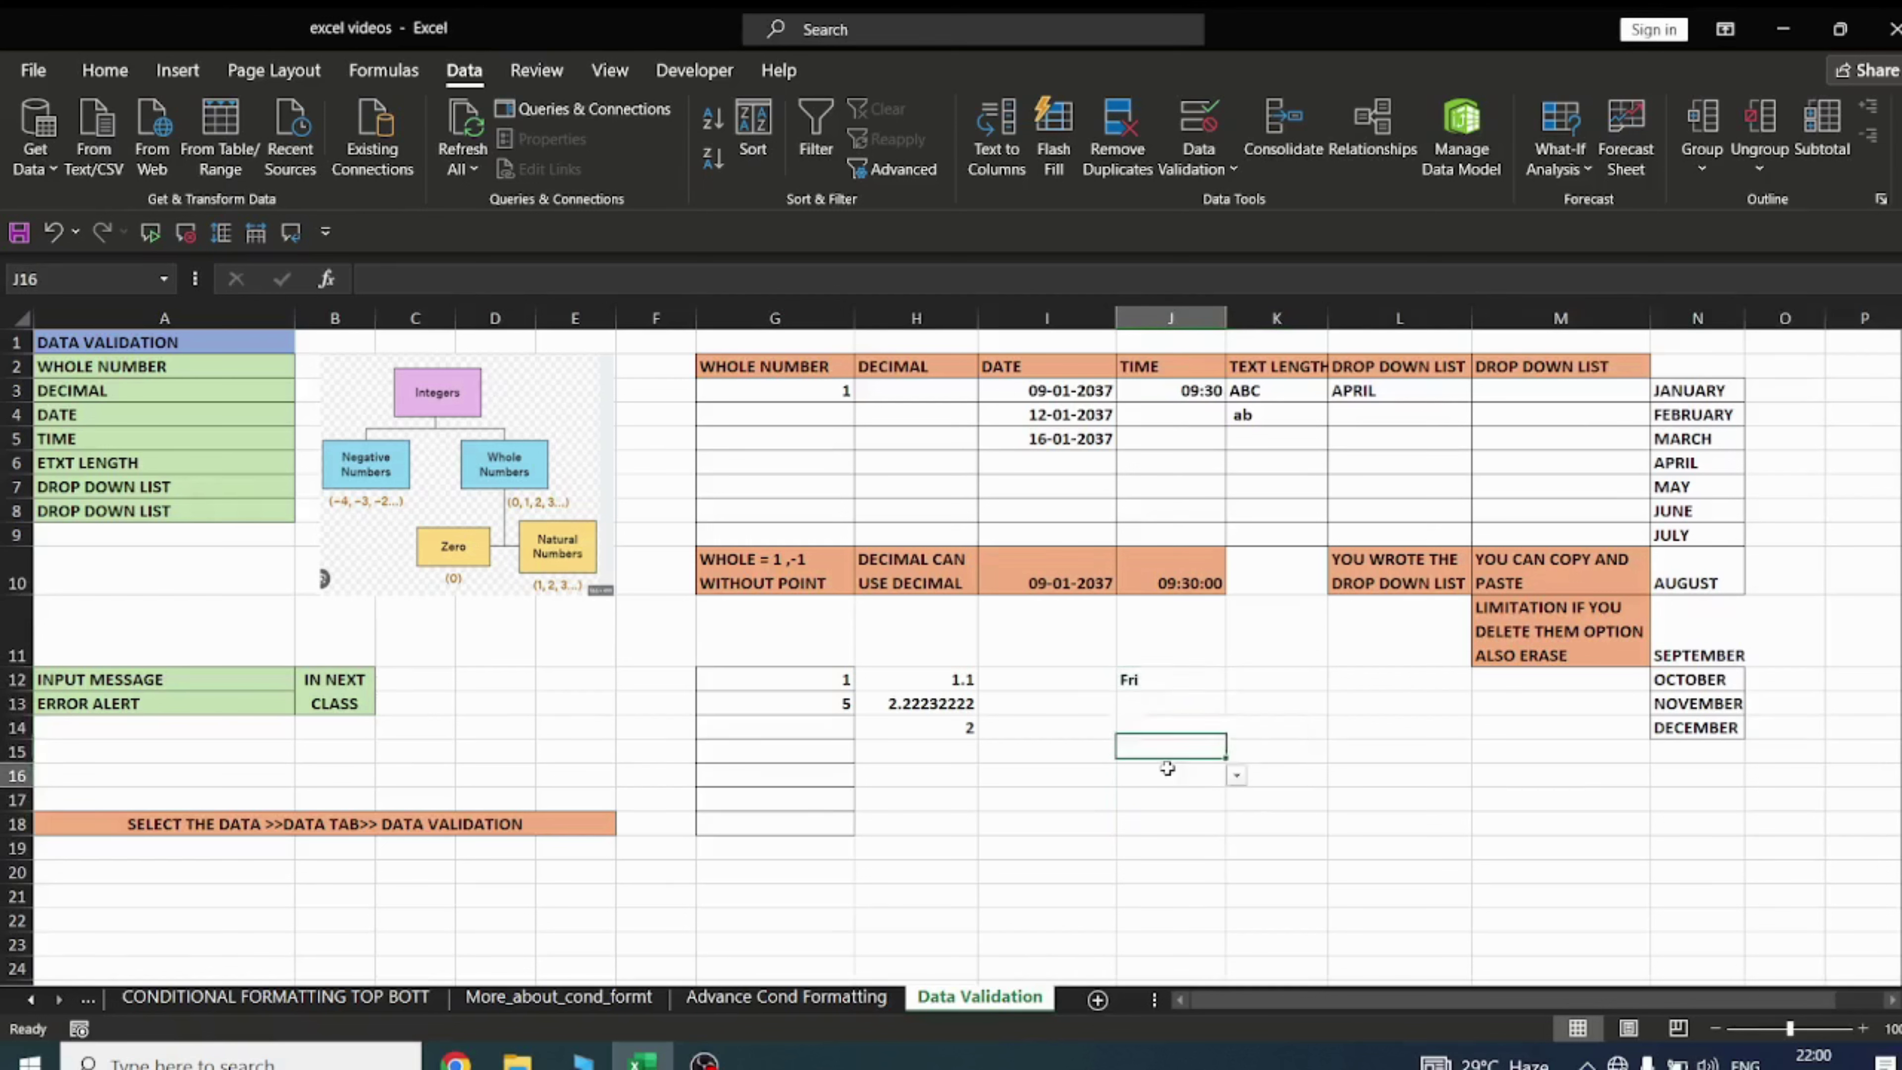
pyautogui.click(1157, 825)
pyautogui.click(1236, 824)
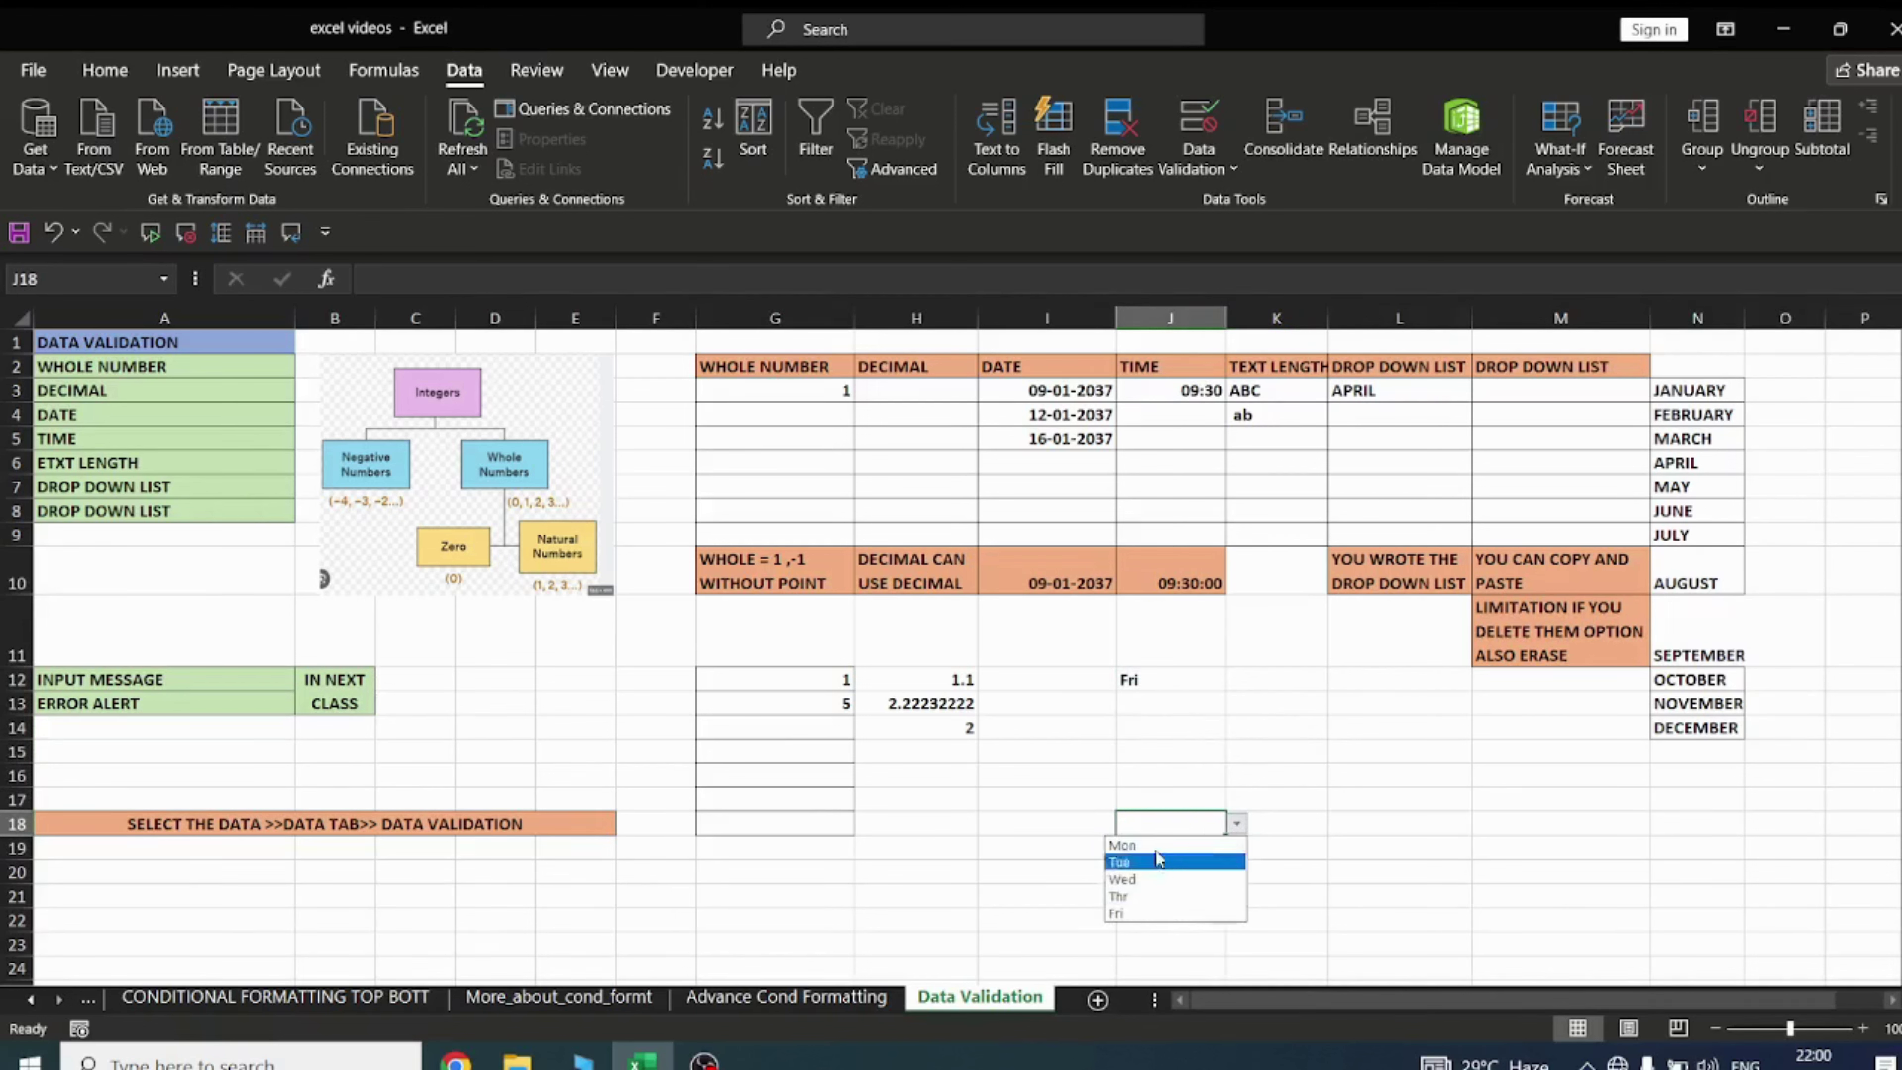
pyautogui.press('Escape')
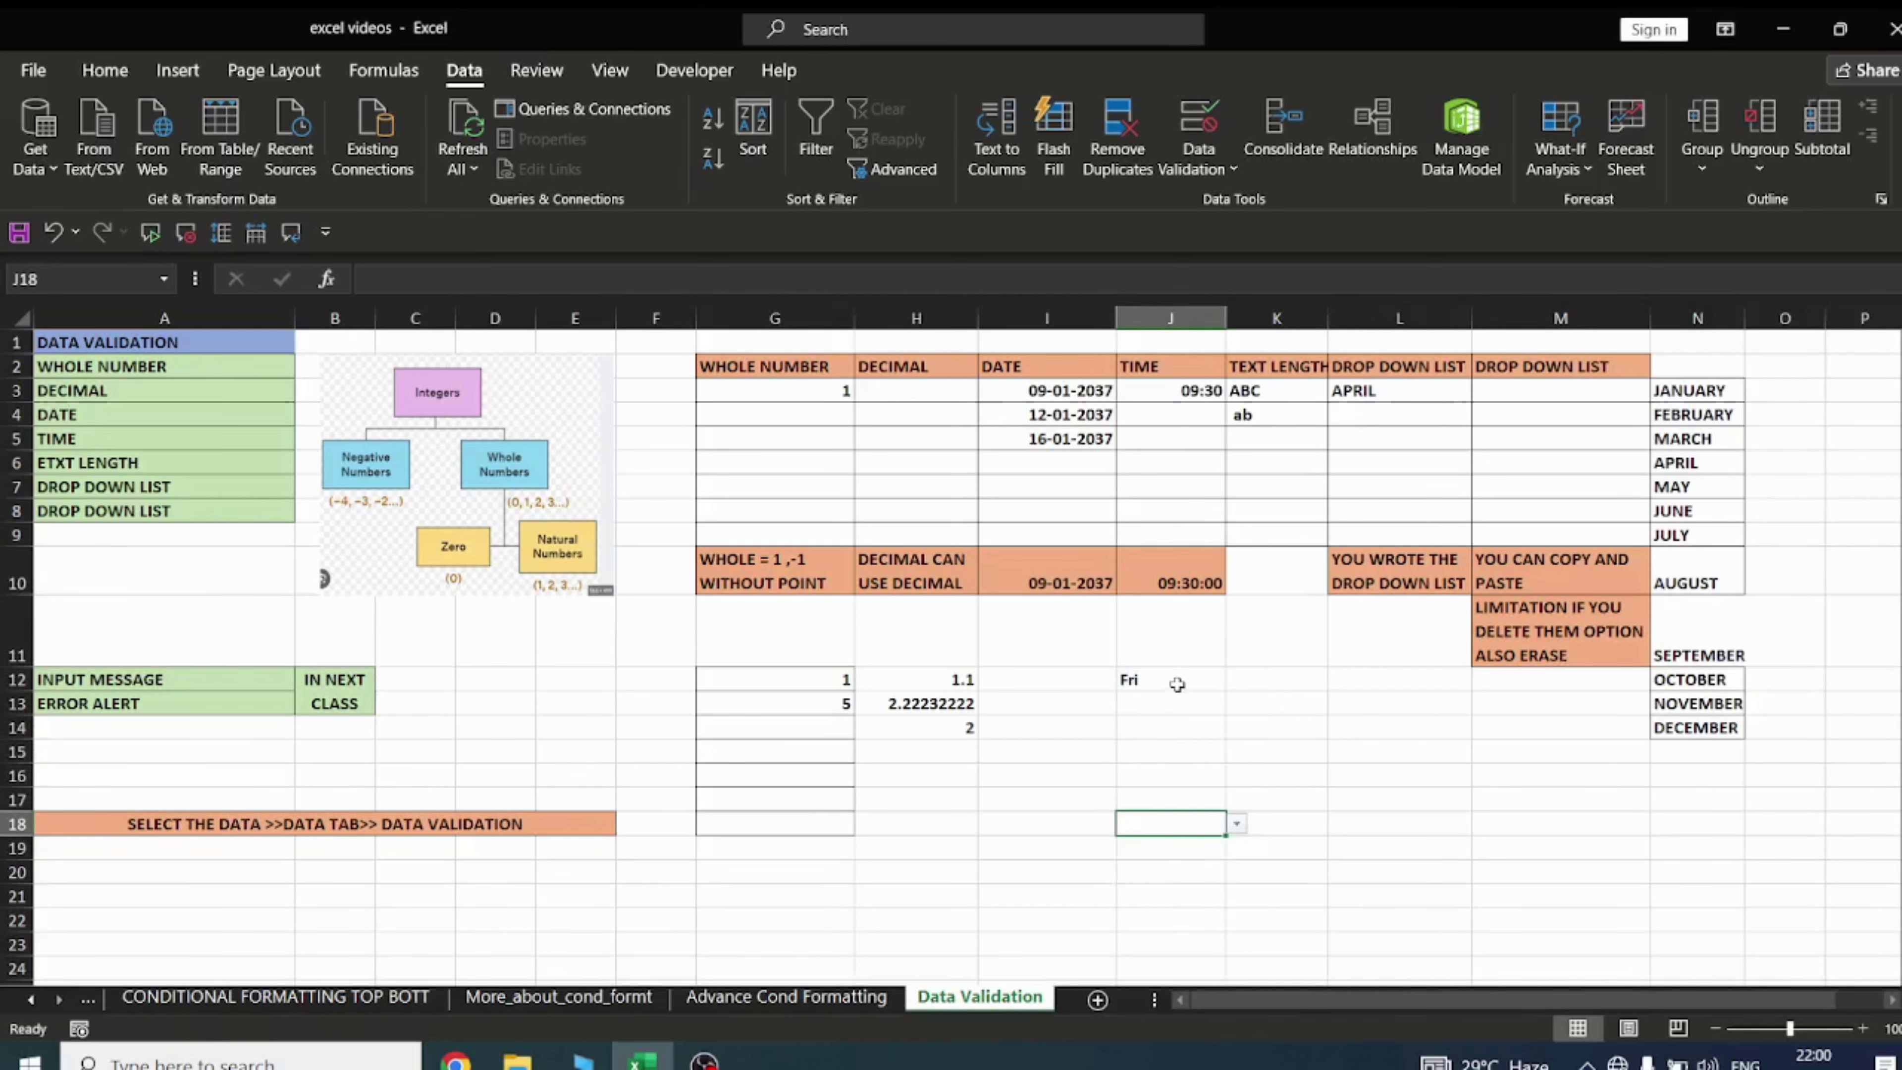
pyautogui.moveTo(1172, 683); pyautogui.dragTo(1159, 811)
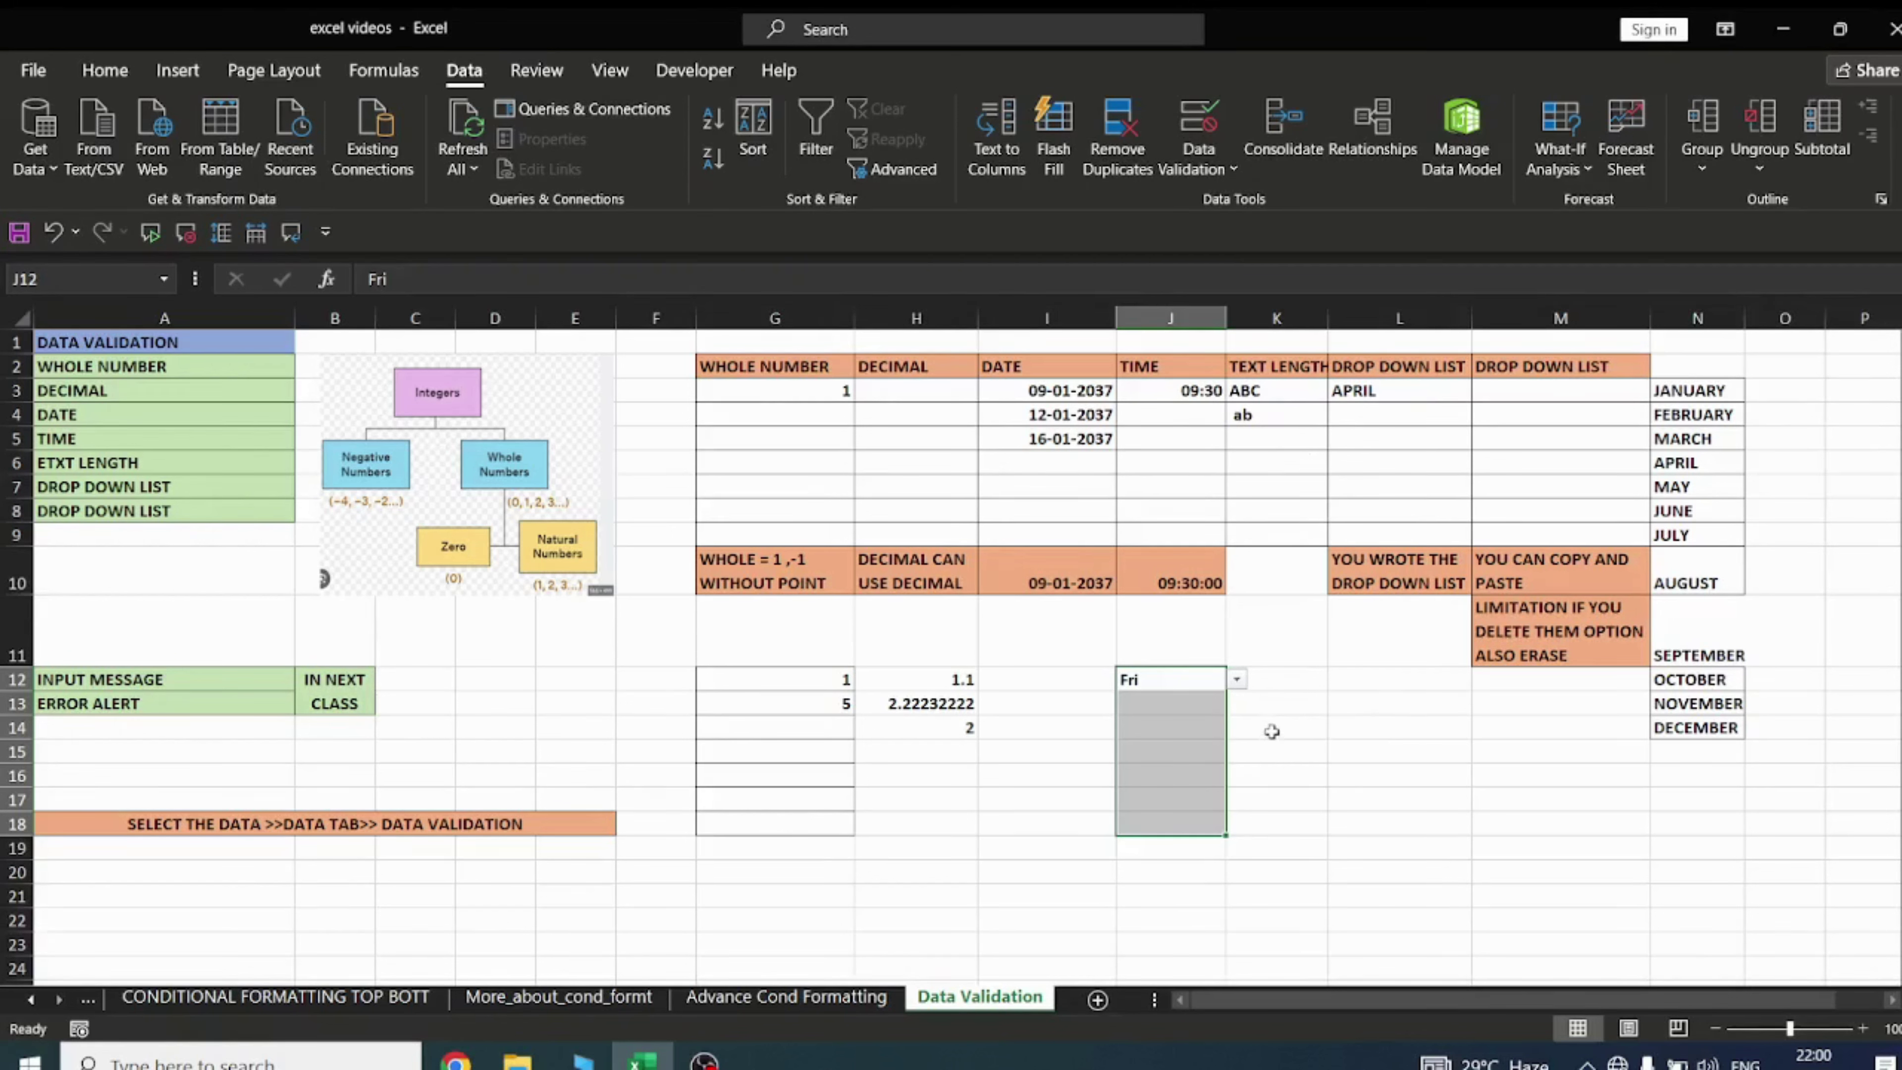
# Apply a List validation rule to K12:K18 with source =$N$3:$N$14
pyautogui.click(1331, 712)
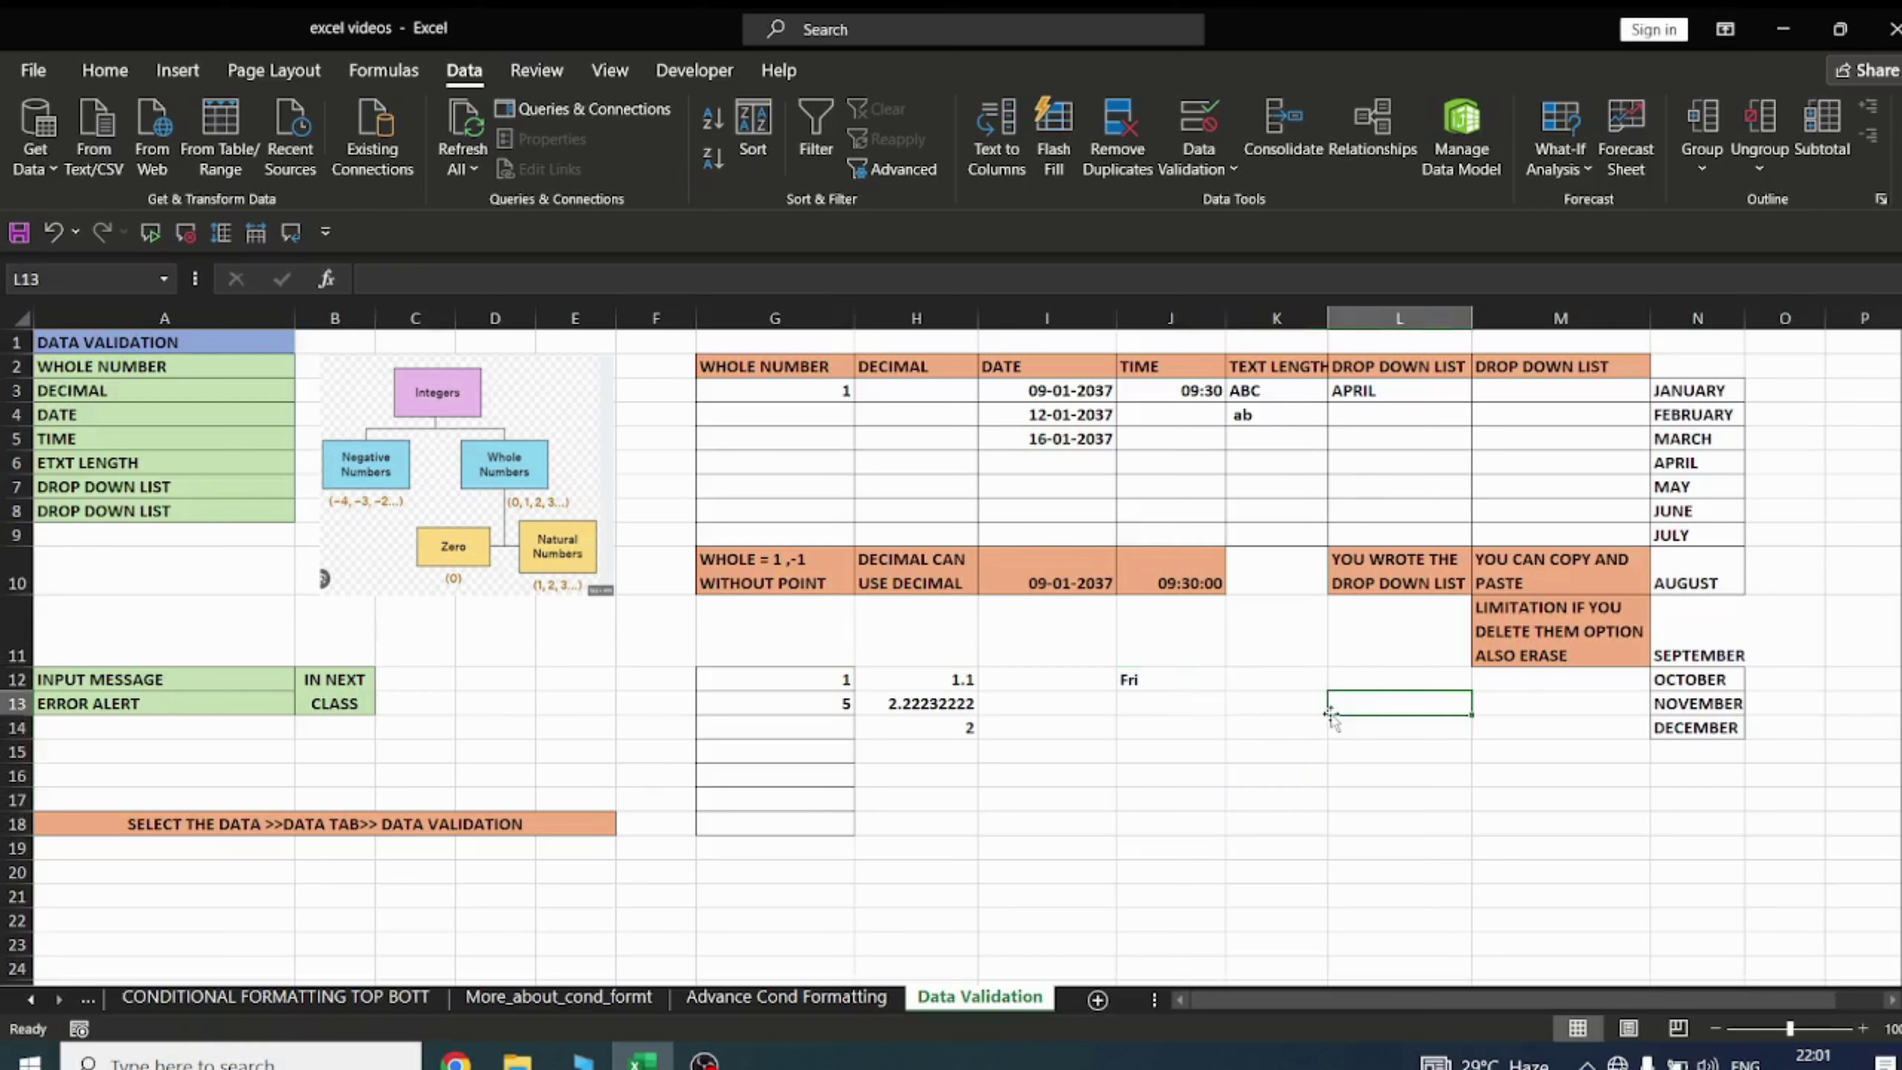
pyautogui.moveTo(1275, 678); pyautogui.dragTo(1287, 819)
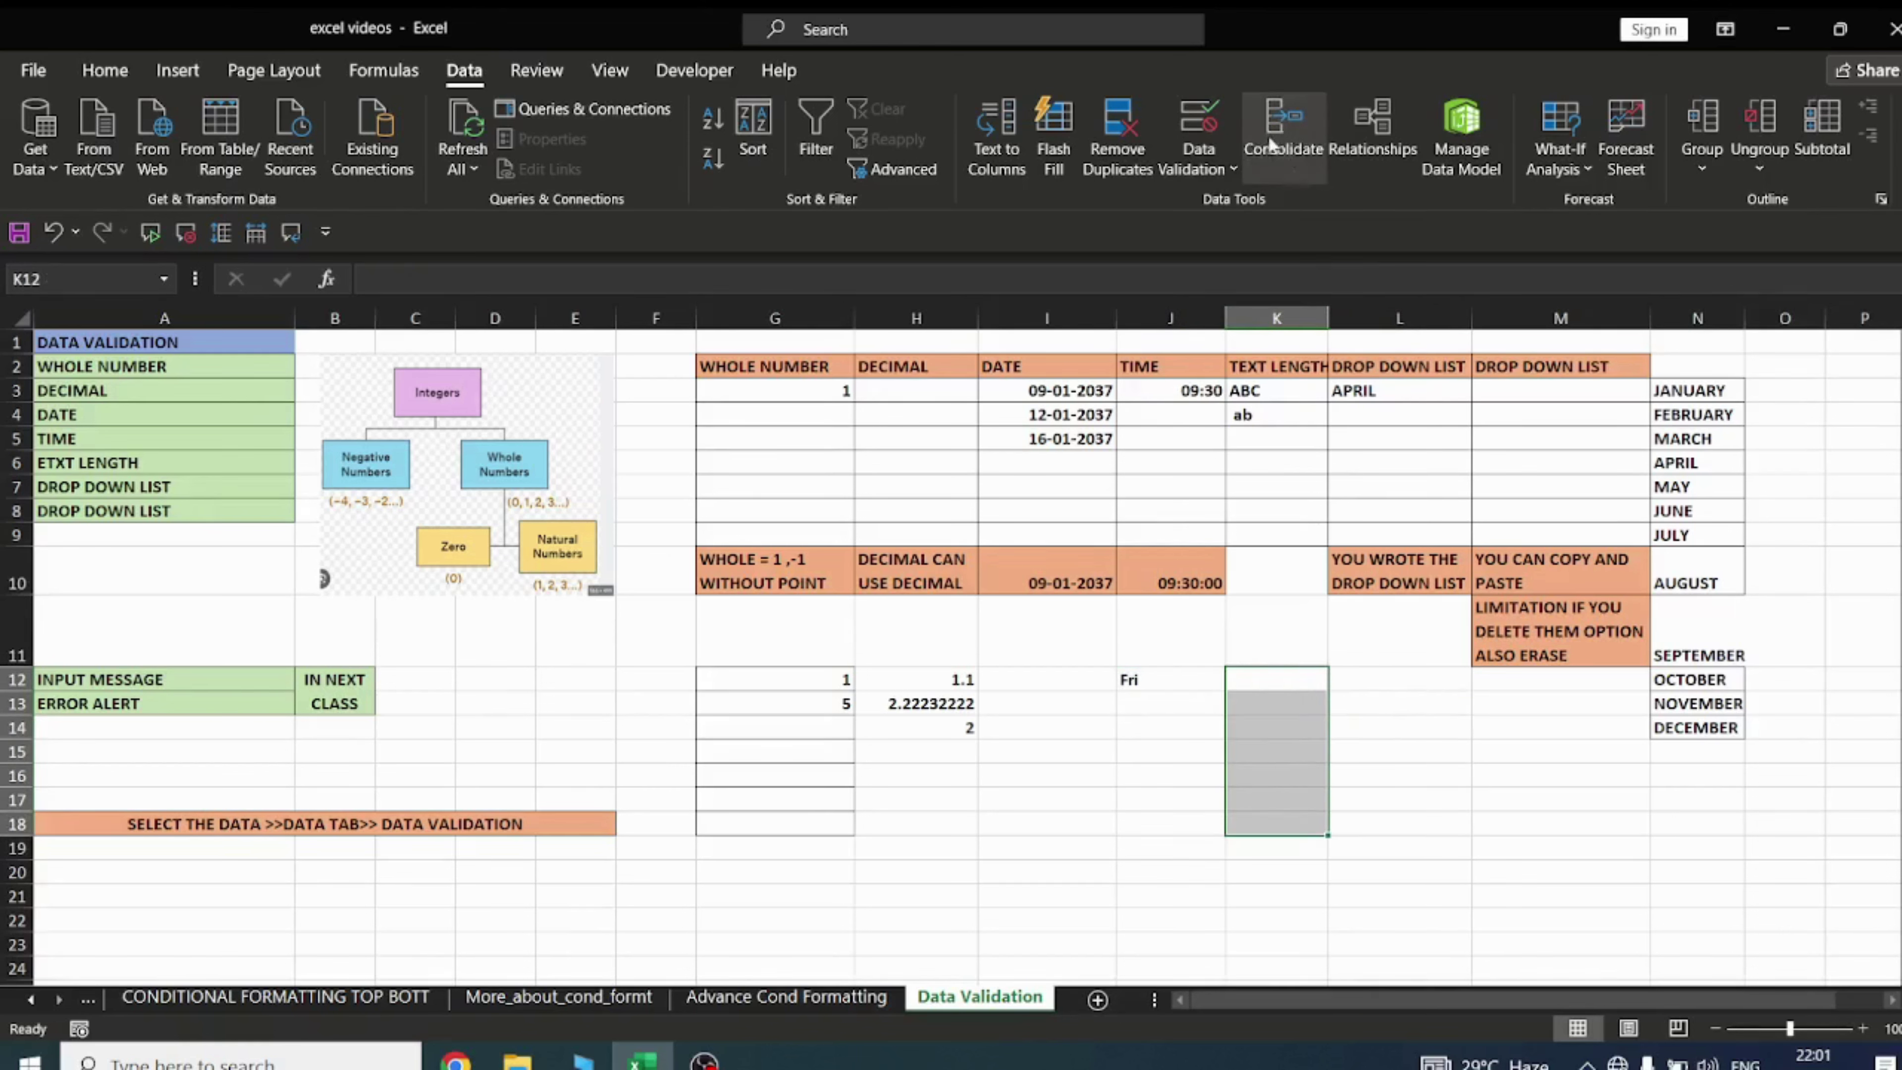
pyautogui.click(1199, 141)
pyautogui.click(1288, 202)
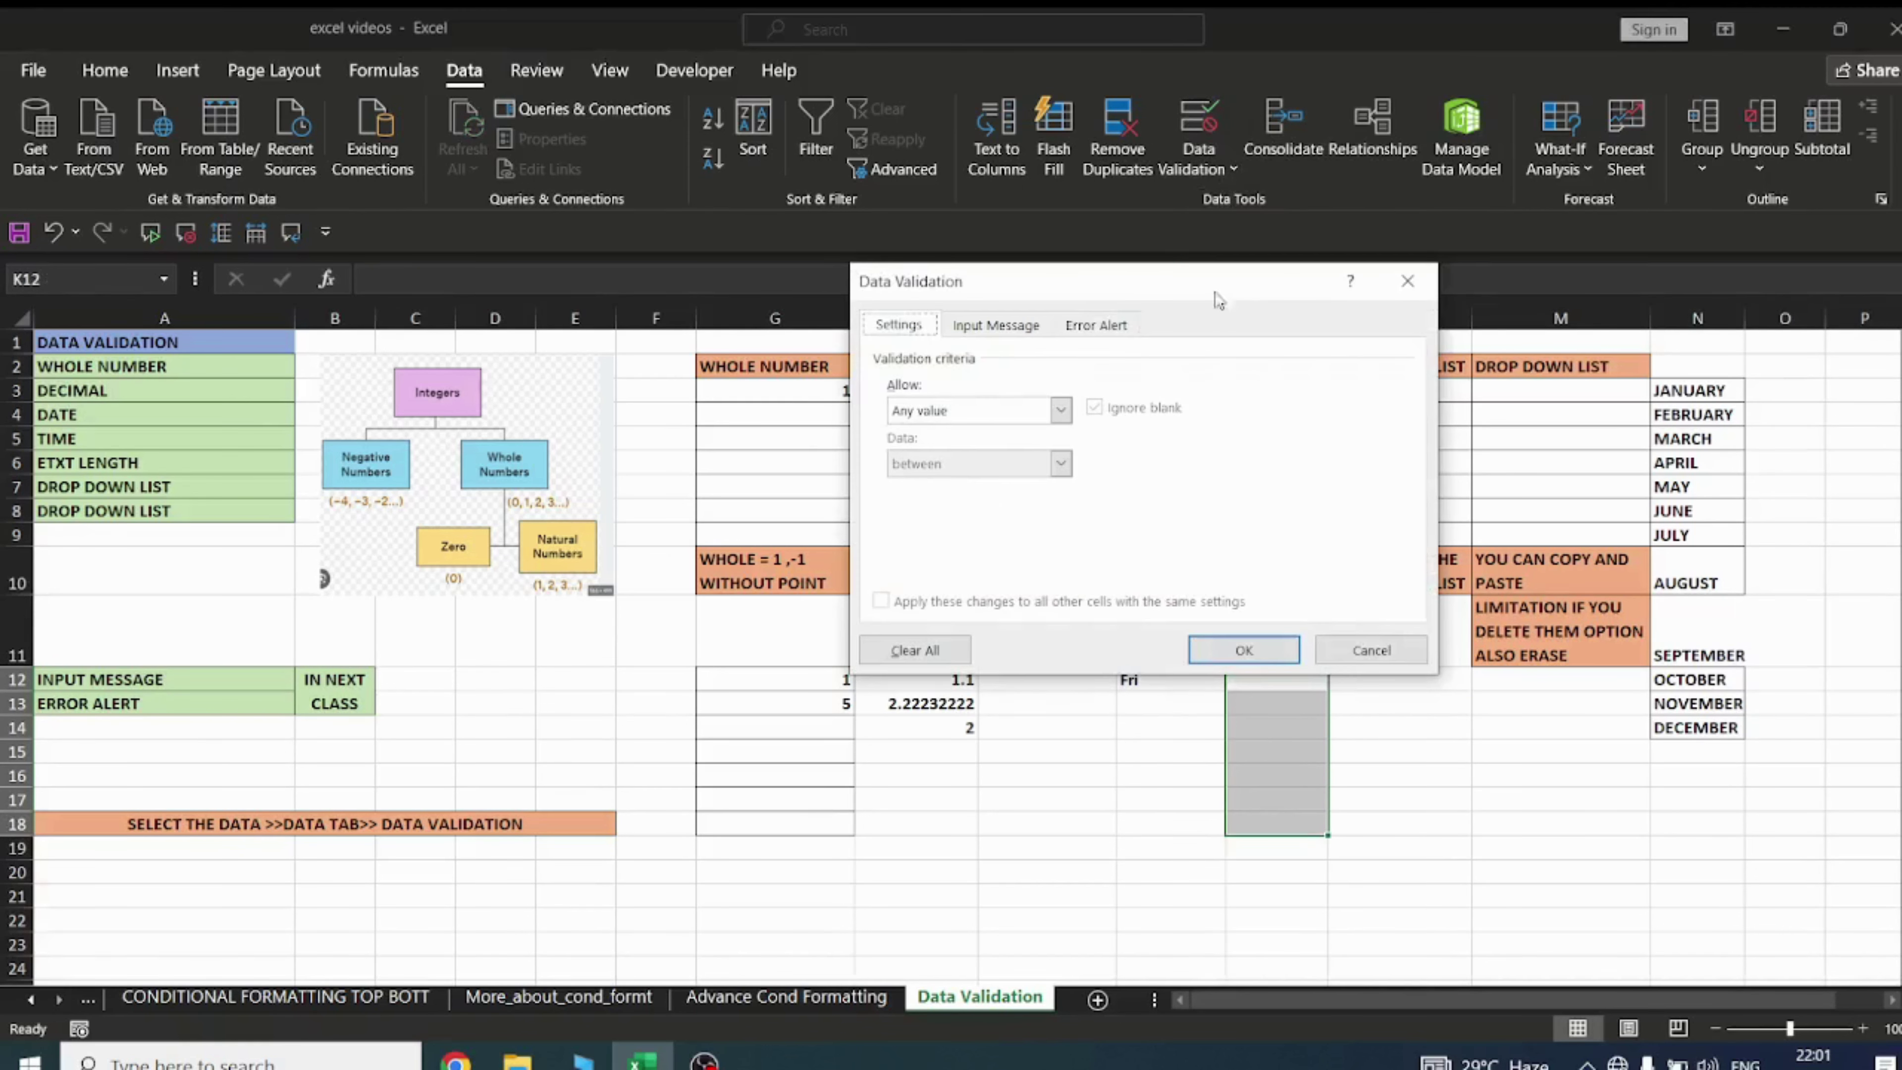
pyautogui.click(1024, 414)
pyautogui.click(966, 485)
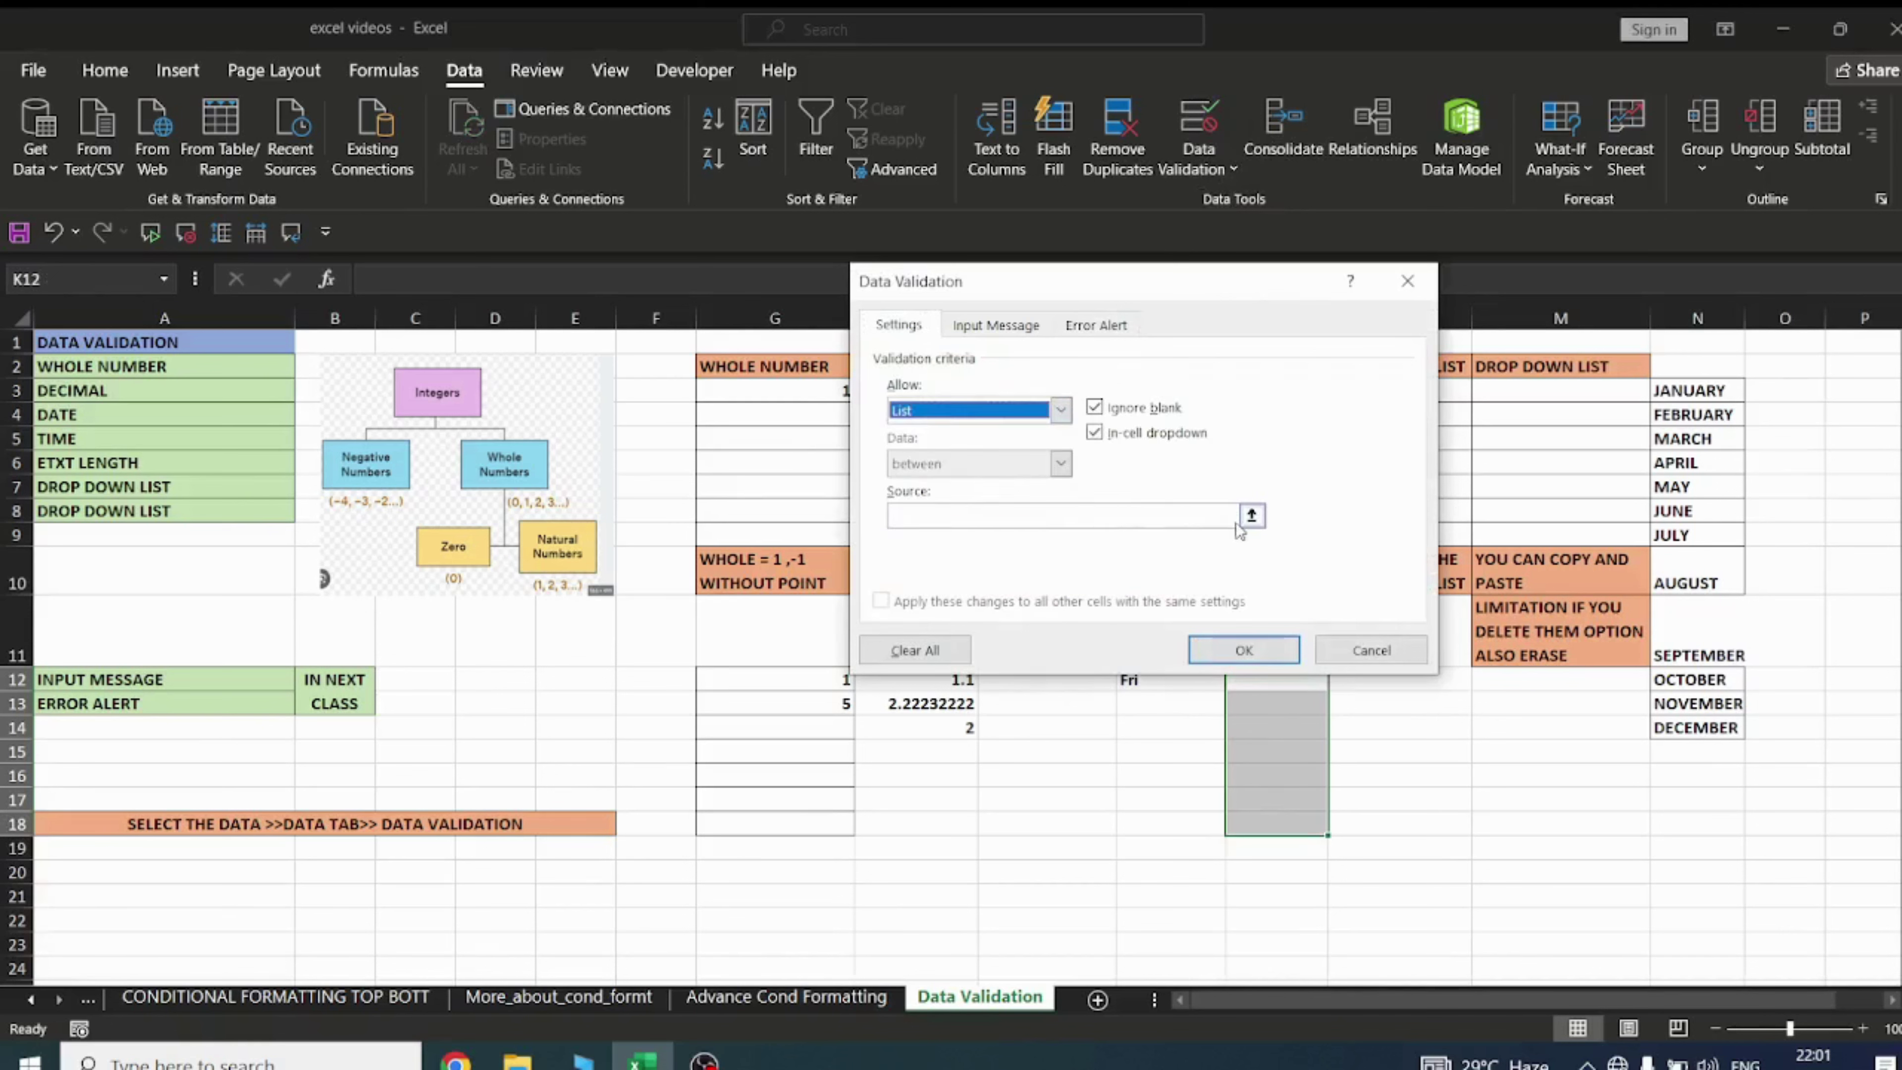
pyautogui.click(1252, 516)
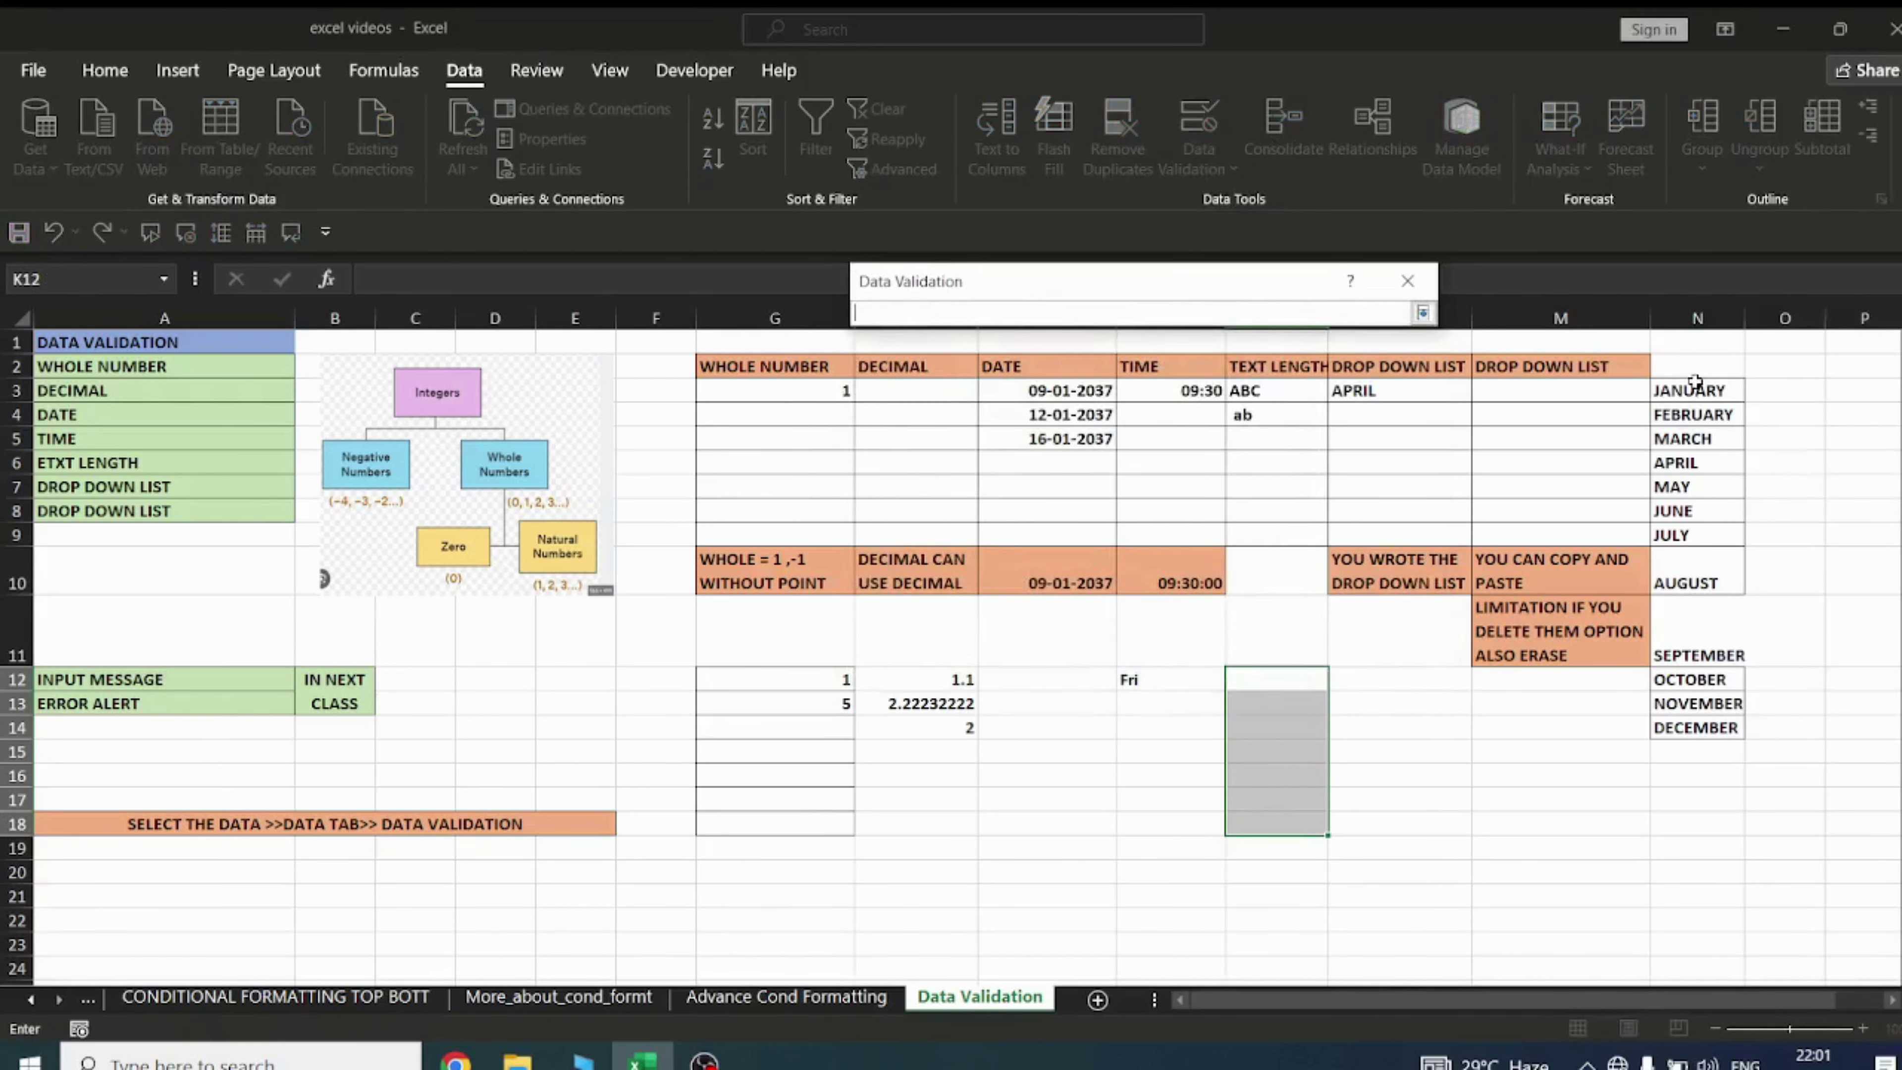
pyautogui.moveTo(1695, 383); pyautogui.dragTo(1697, 727)
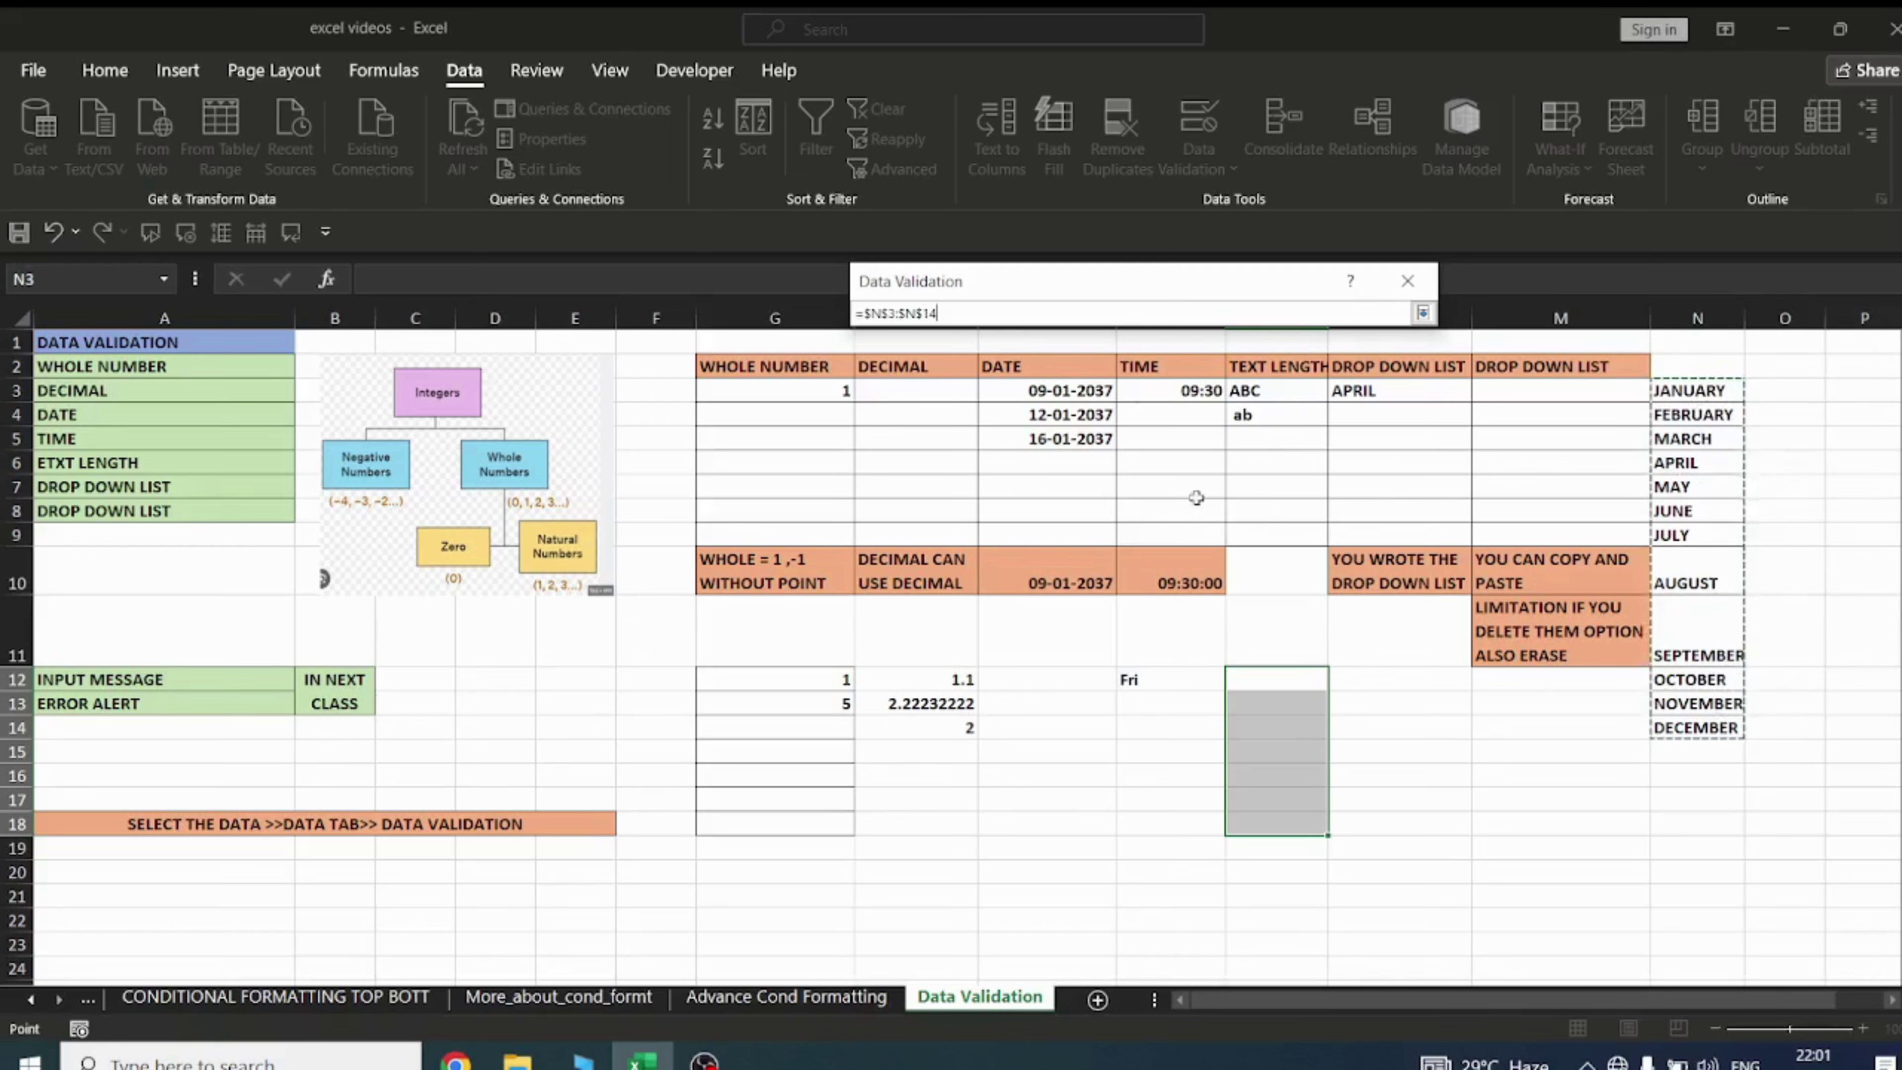
pyautogui.press('Return')
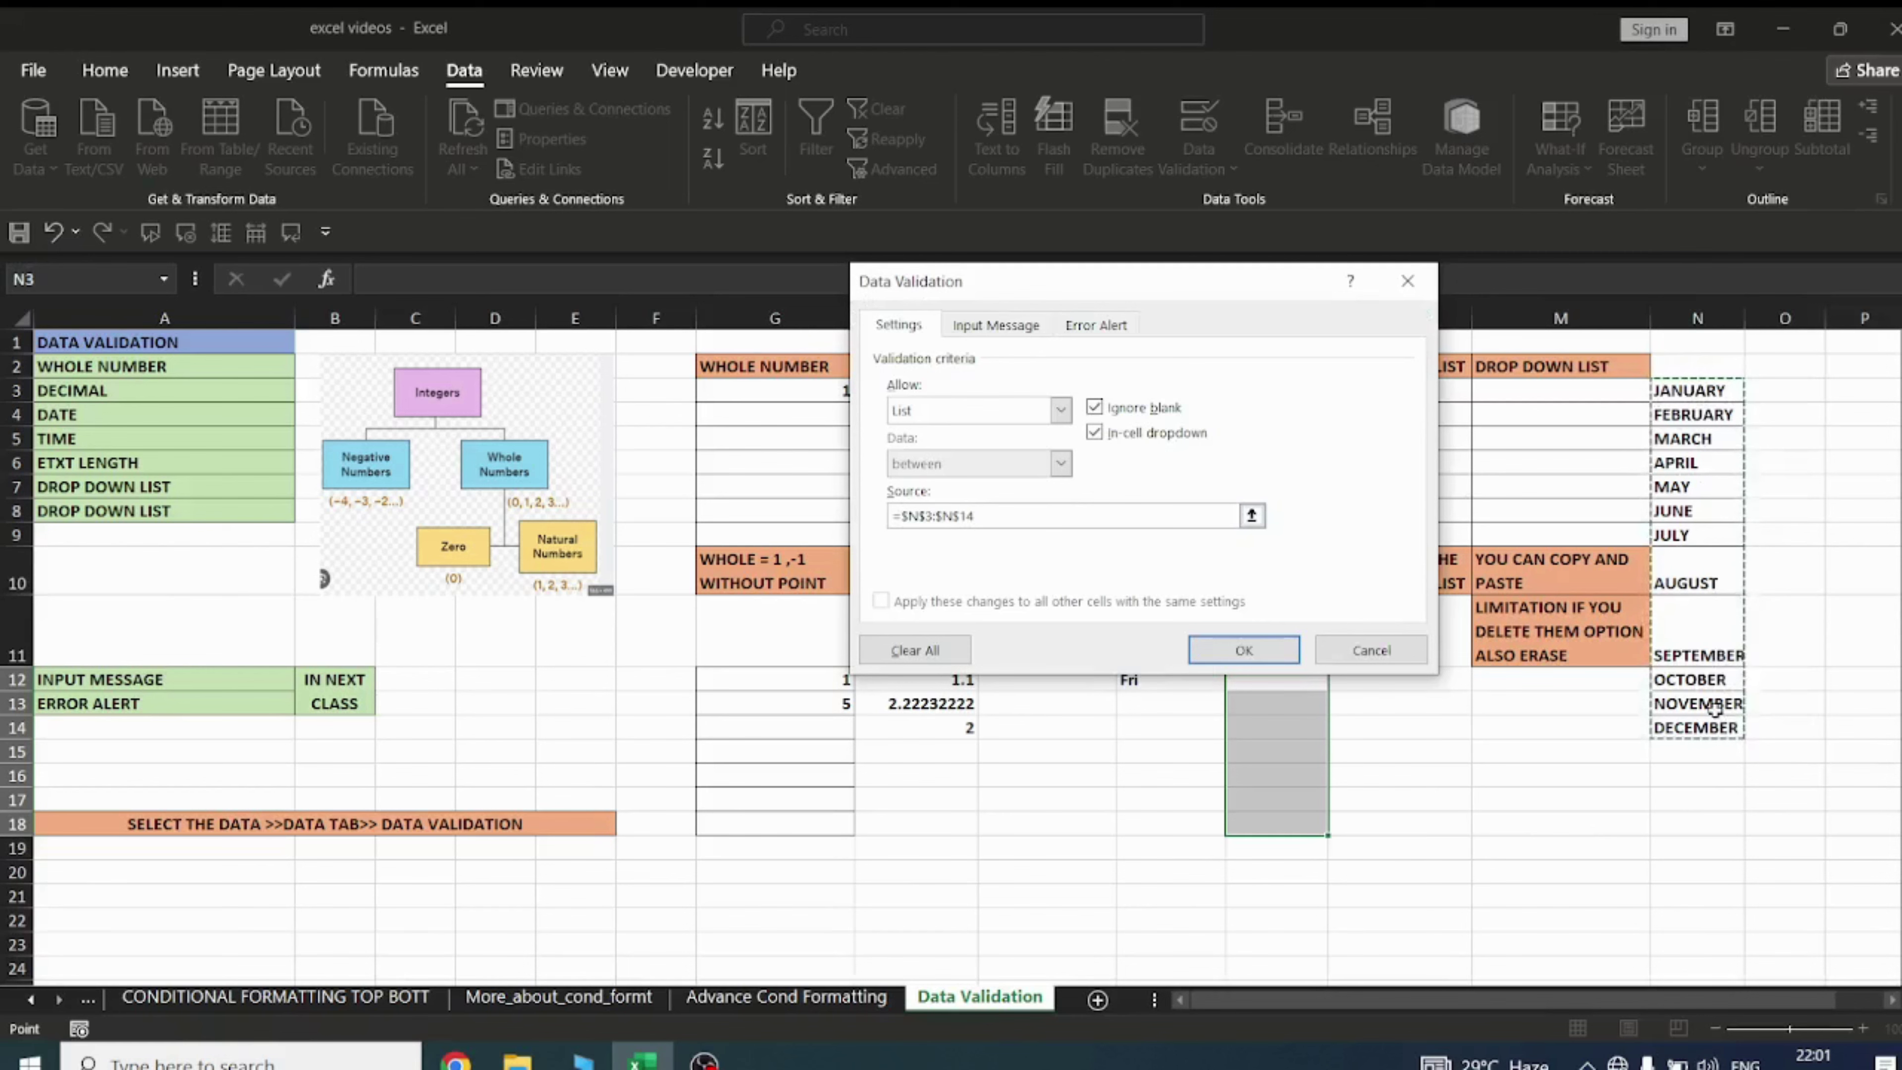
pyautogui.click(1244, 649)
pyautogui.click(1373, 757)
# Pick NOVEMBER for K12 and FEBRUARY for K13 from the month drop-downs
pyautogui.click(1318, 683)
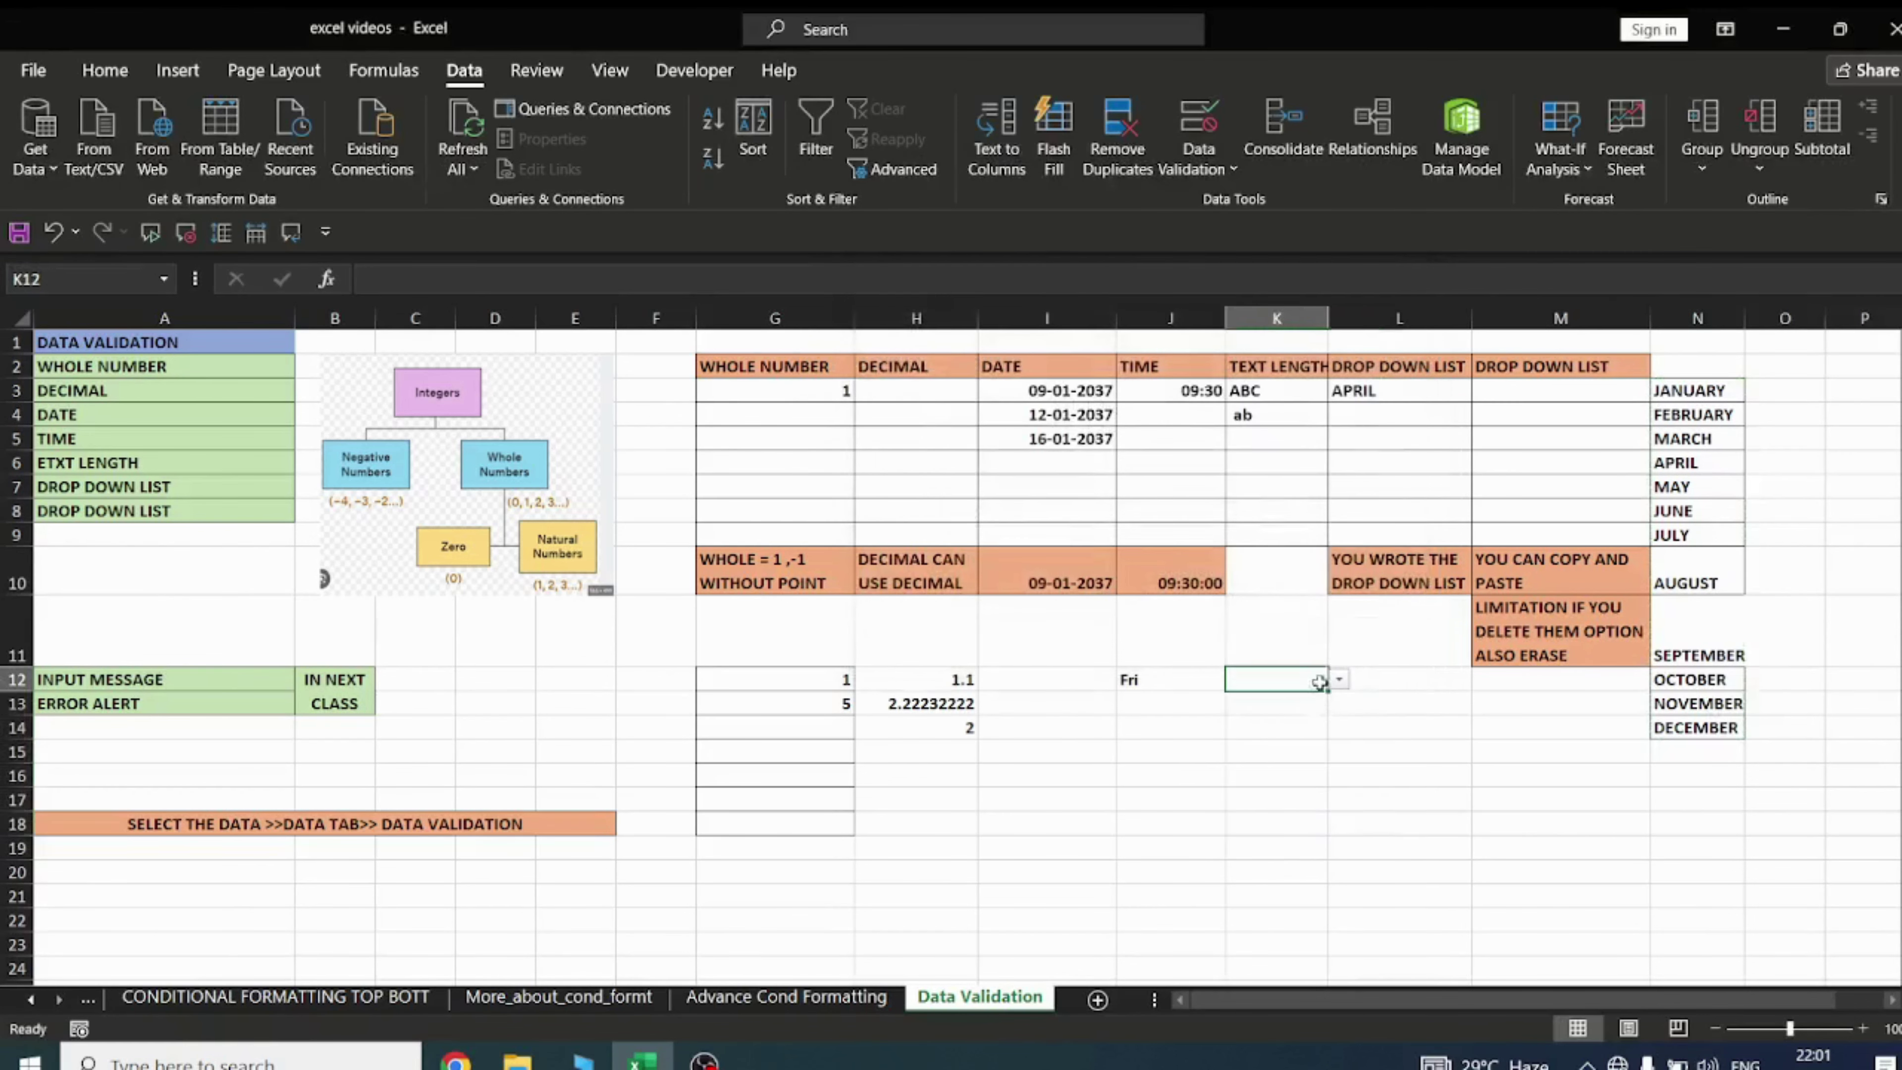
pyautogui.click(1338, 680)
pyautogui.moveTo(1345, 754); pyautogui.dragTo(1346, 806)
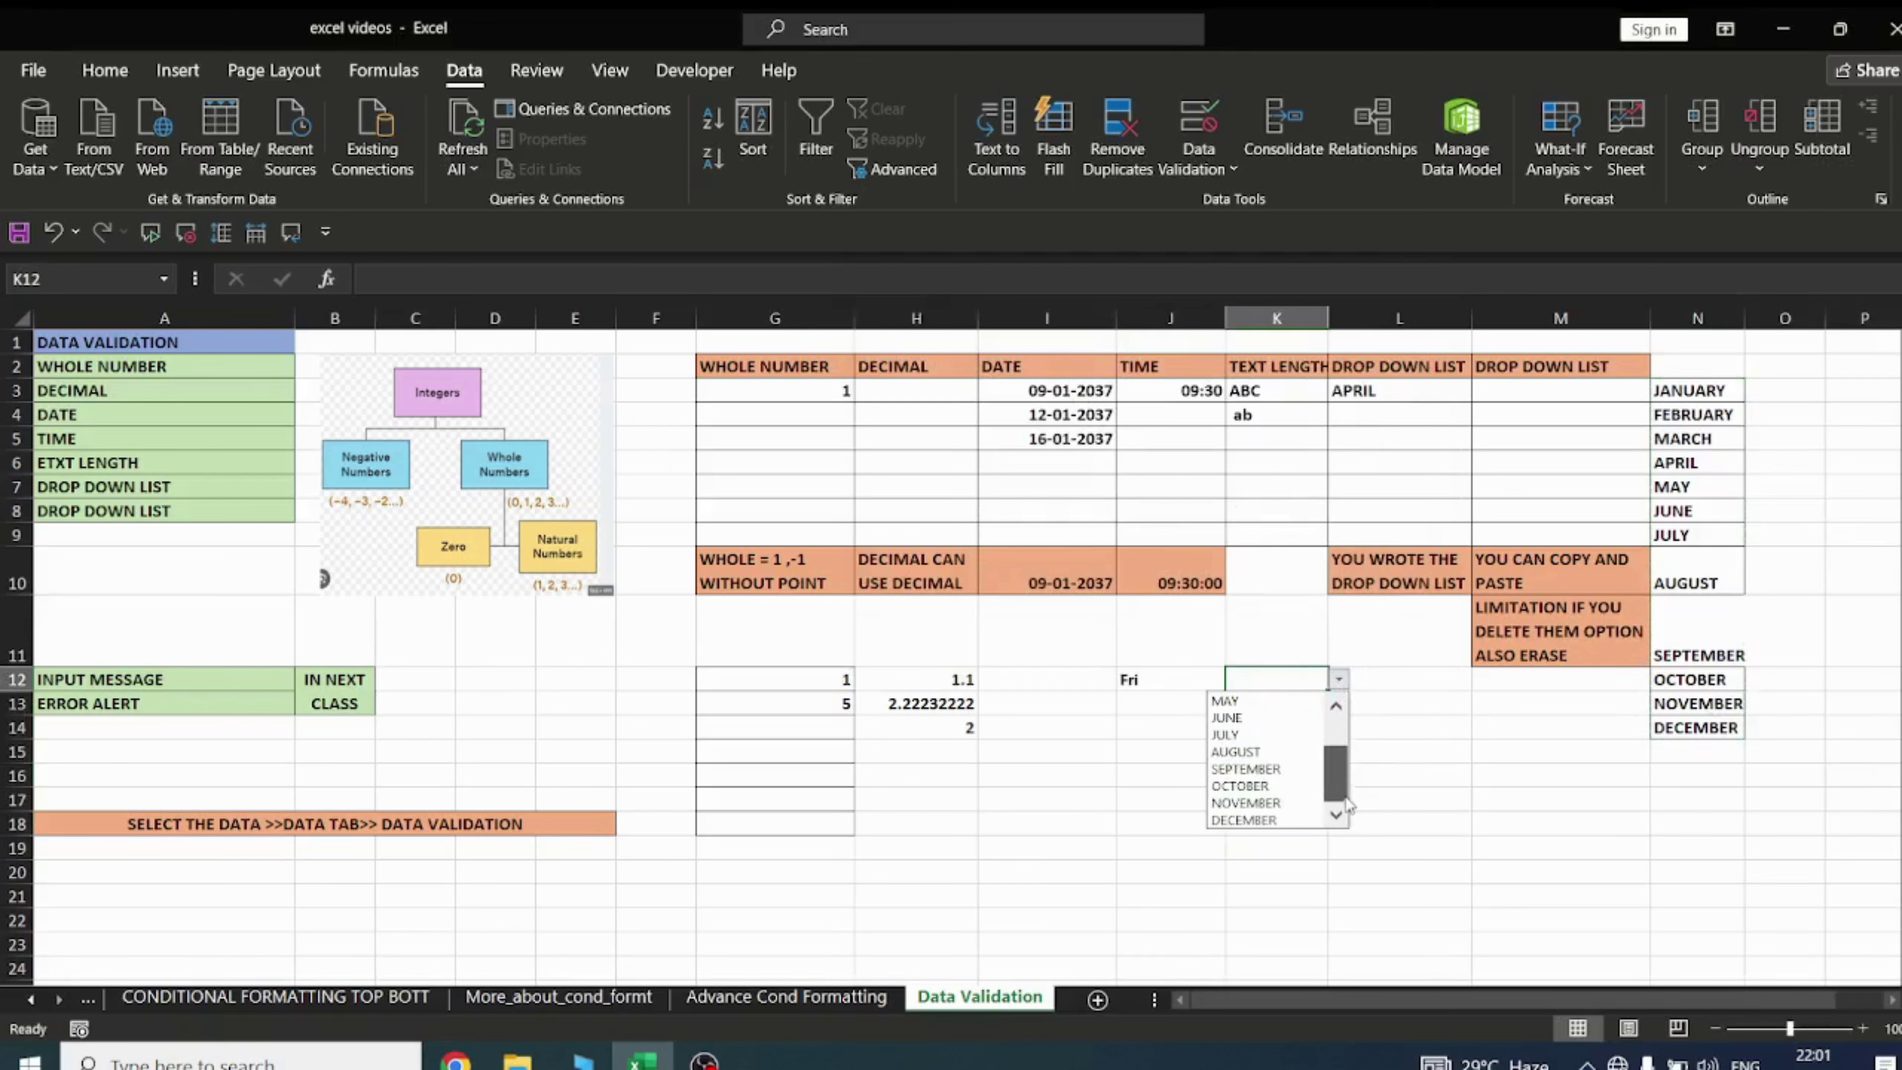
pyautogui.click(1245, 803)
pyautogui.click(1371, 749)
pyautogui.click(1273, 703)
pyautogui.click(1339, 703)
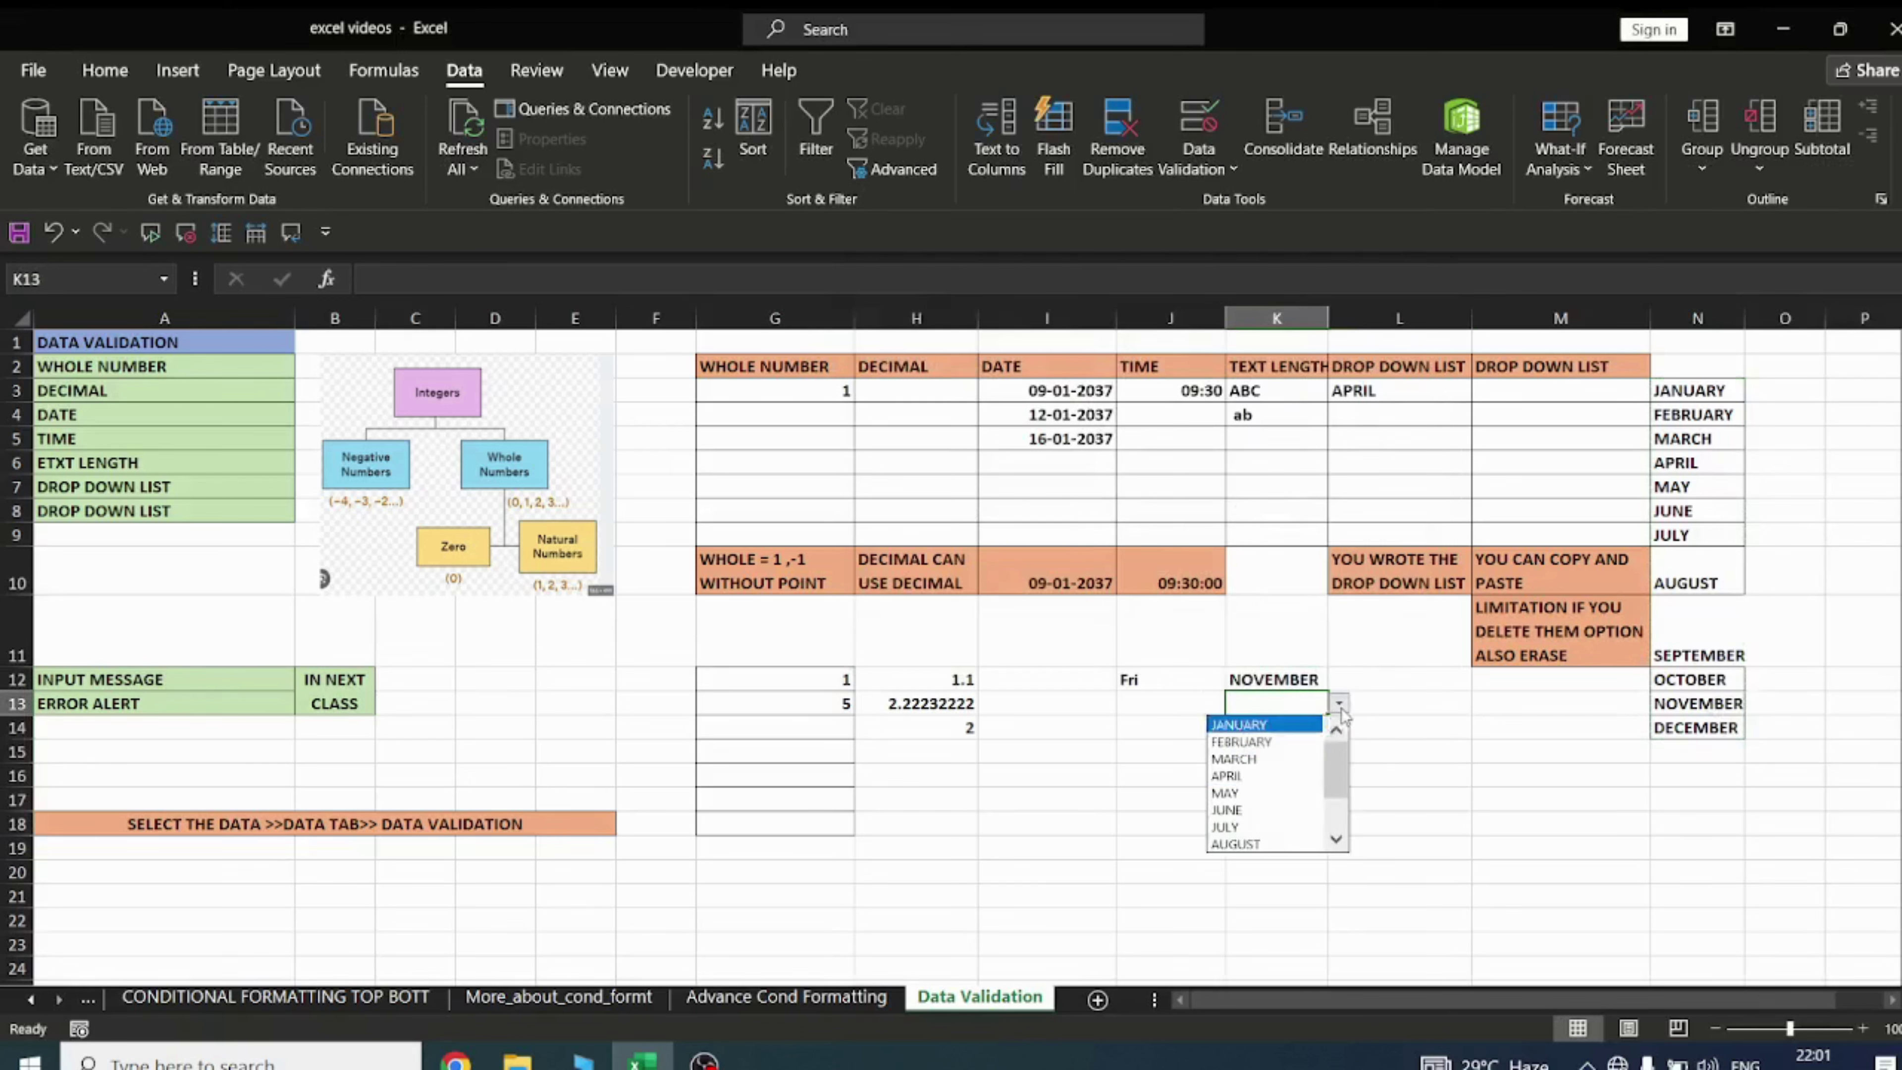
pyautogui.click(1242, 741)
pyautogui.moveTo(1348, 776); pyautogui.dragTo(1338, 741)
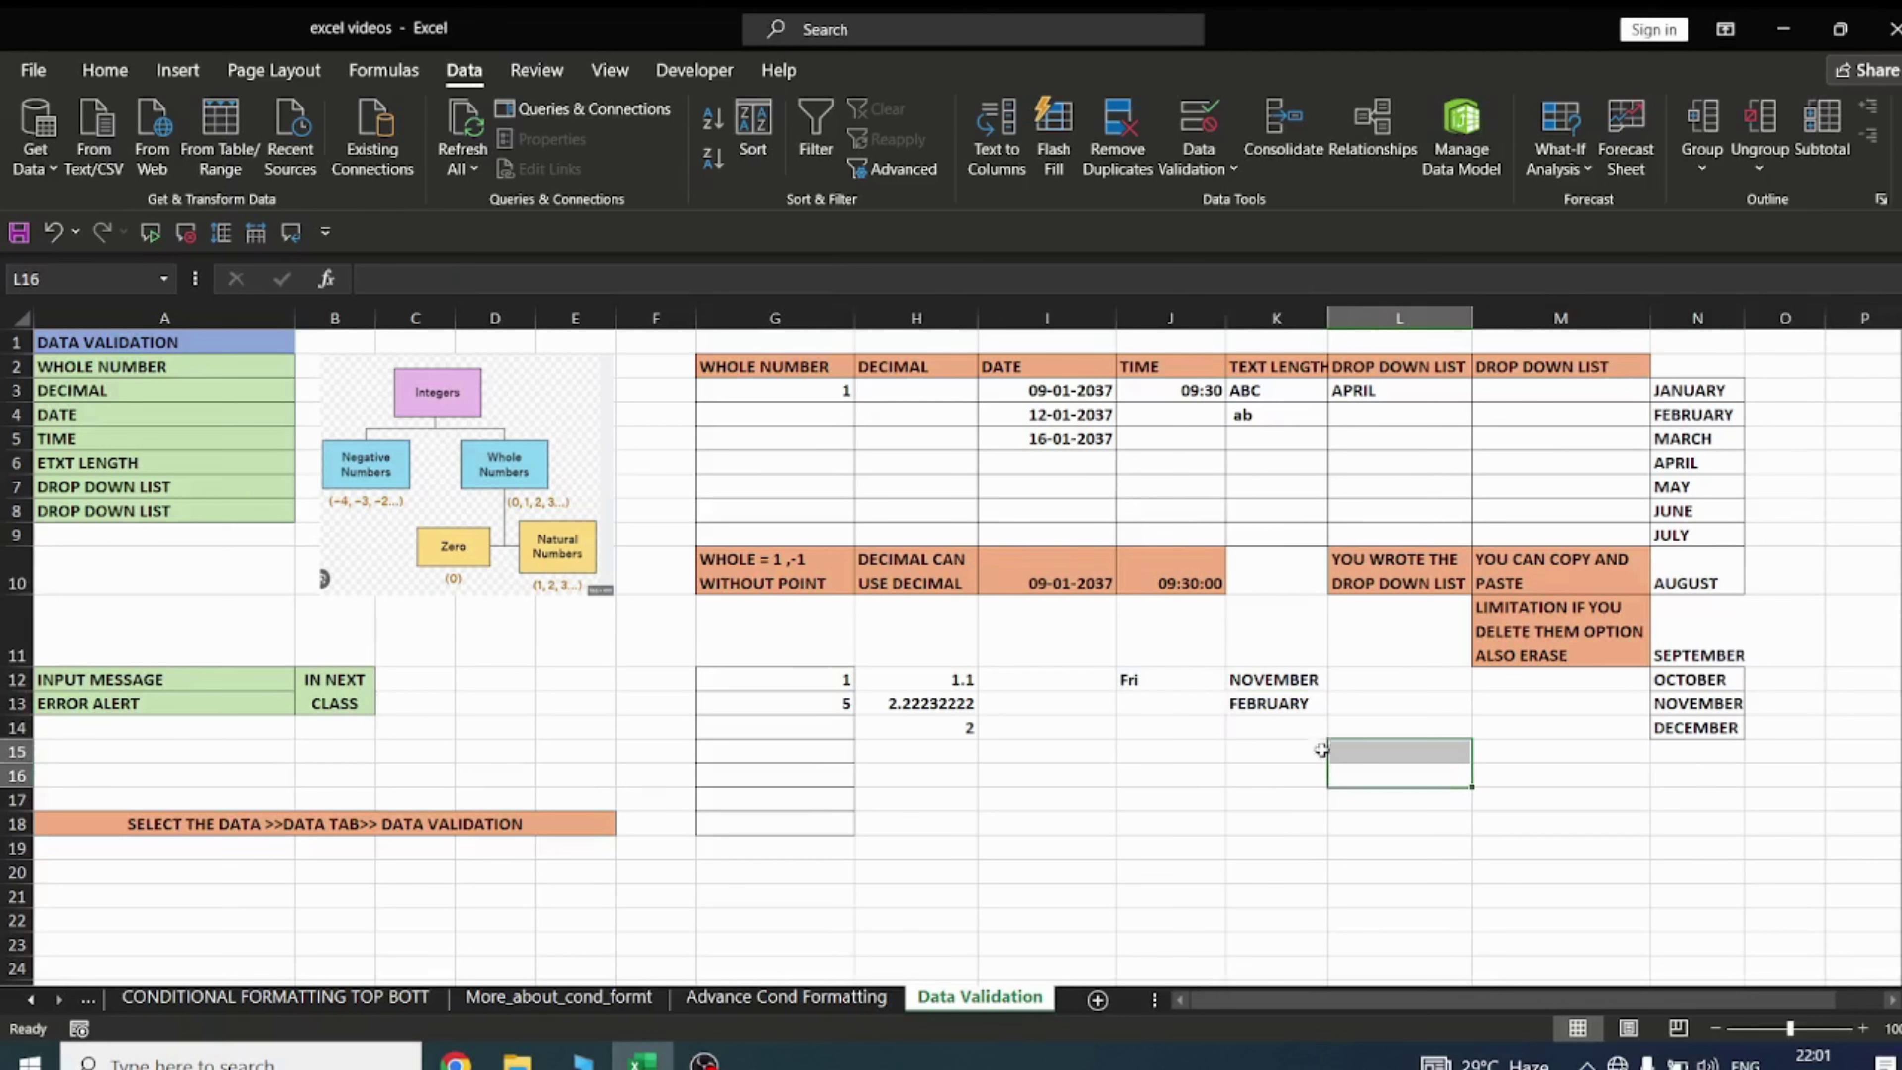
pyautogui.click(1273, 680)
# Delete NOVEMBER from source cell N13 and check the months K14 now offers
pyautogui.click(1697, 706)
pyautogui.press('Delete')
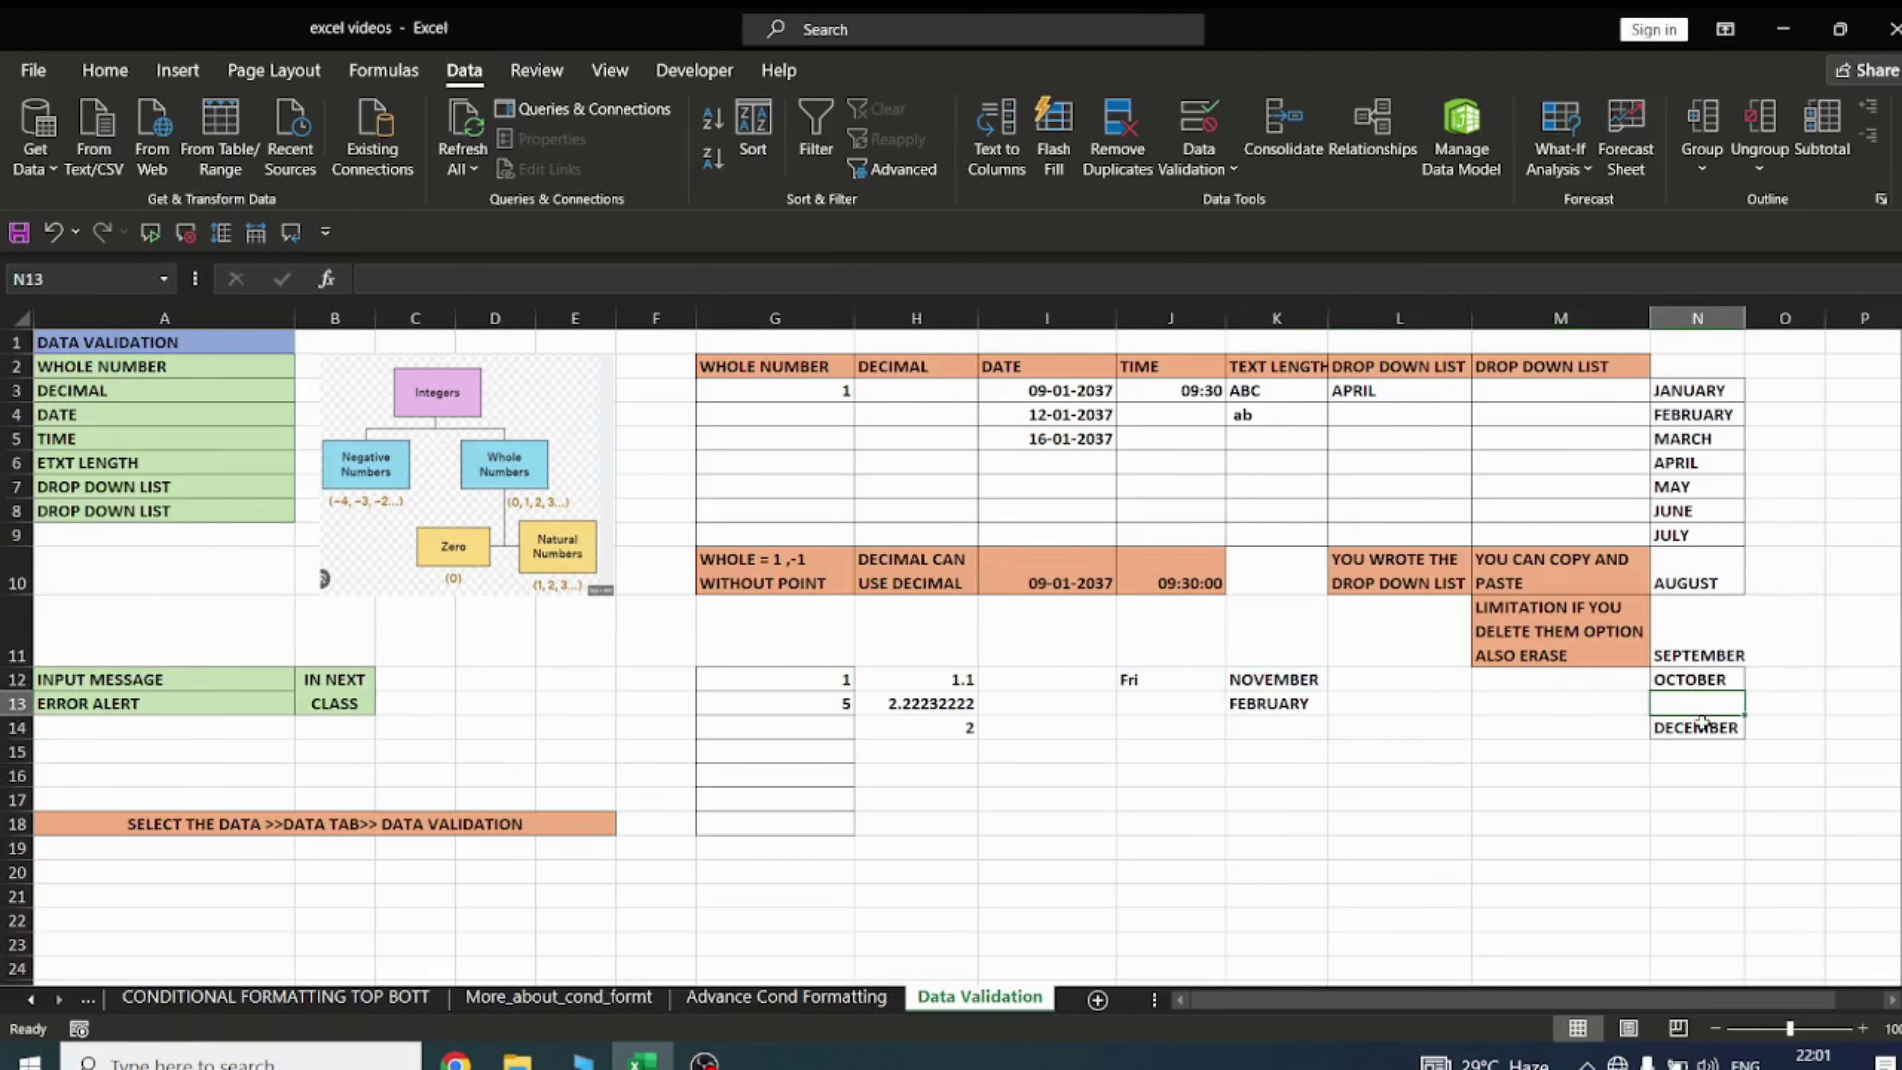
pyautogui.click(1284, 727)
pyautogui.click(1340, 728)
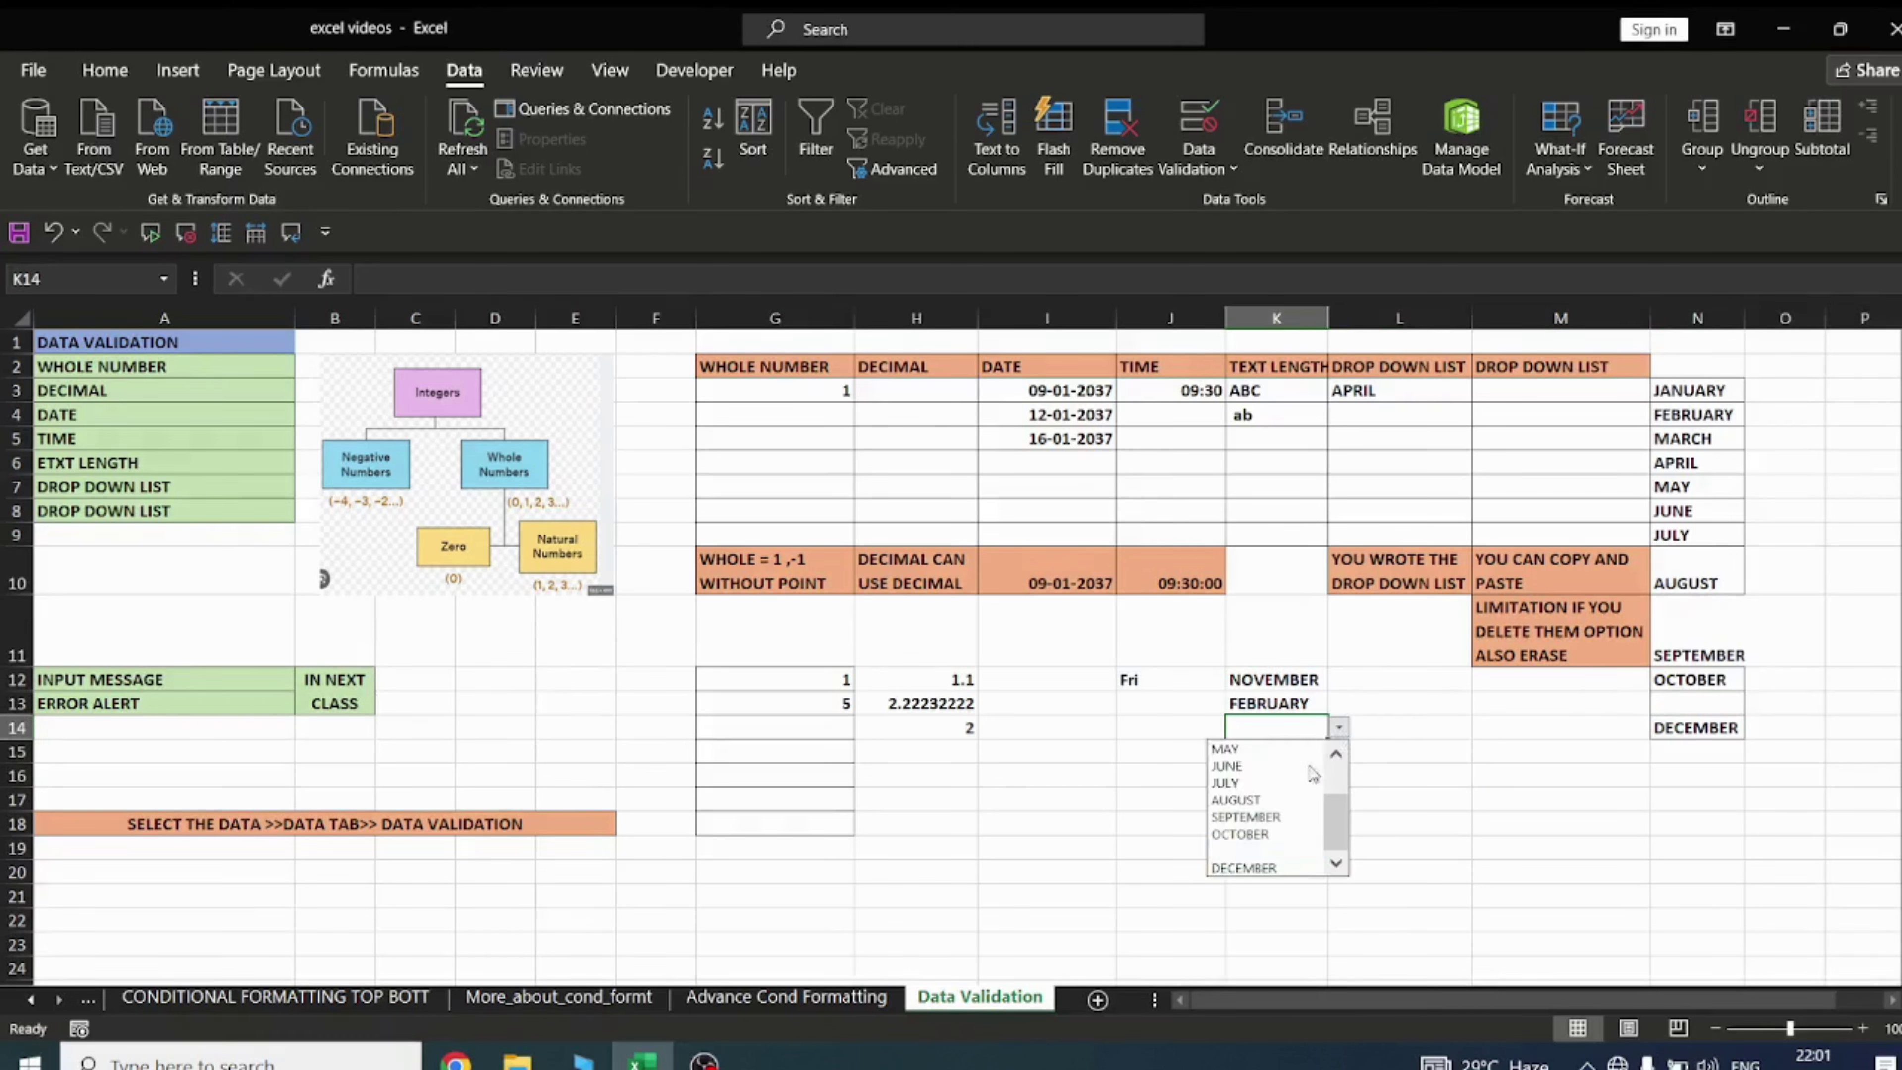
pyautogui.click(1236, 854)
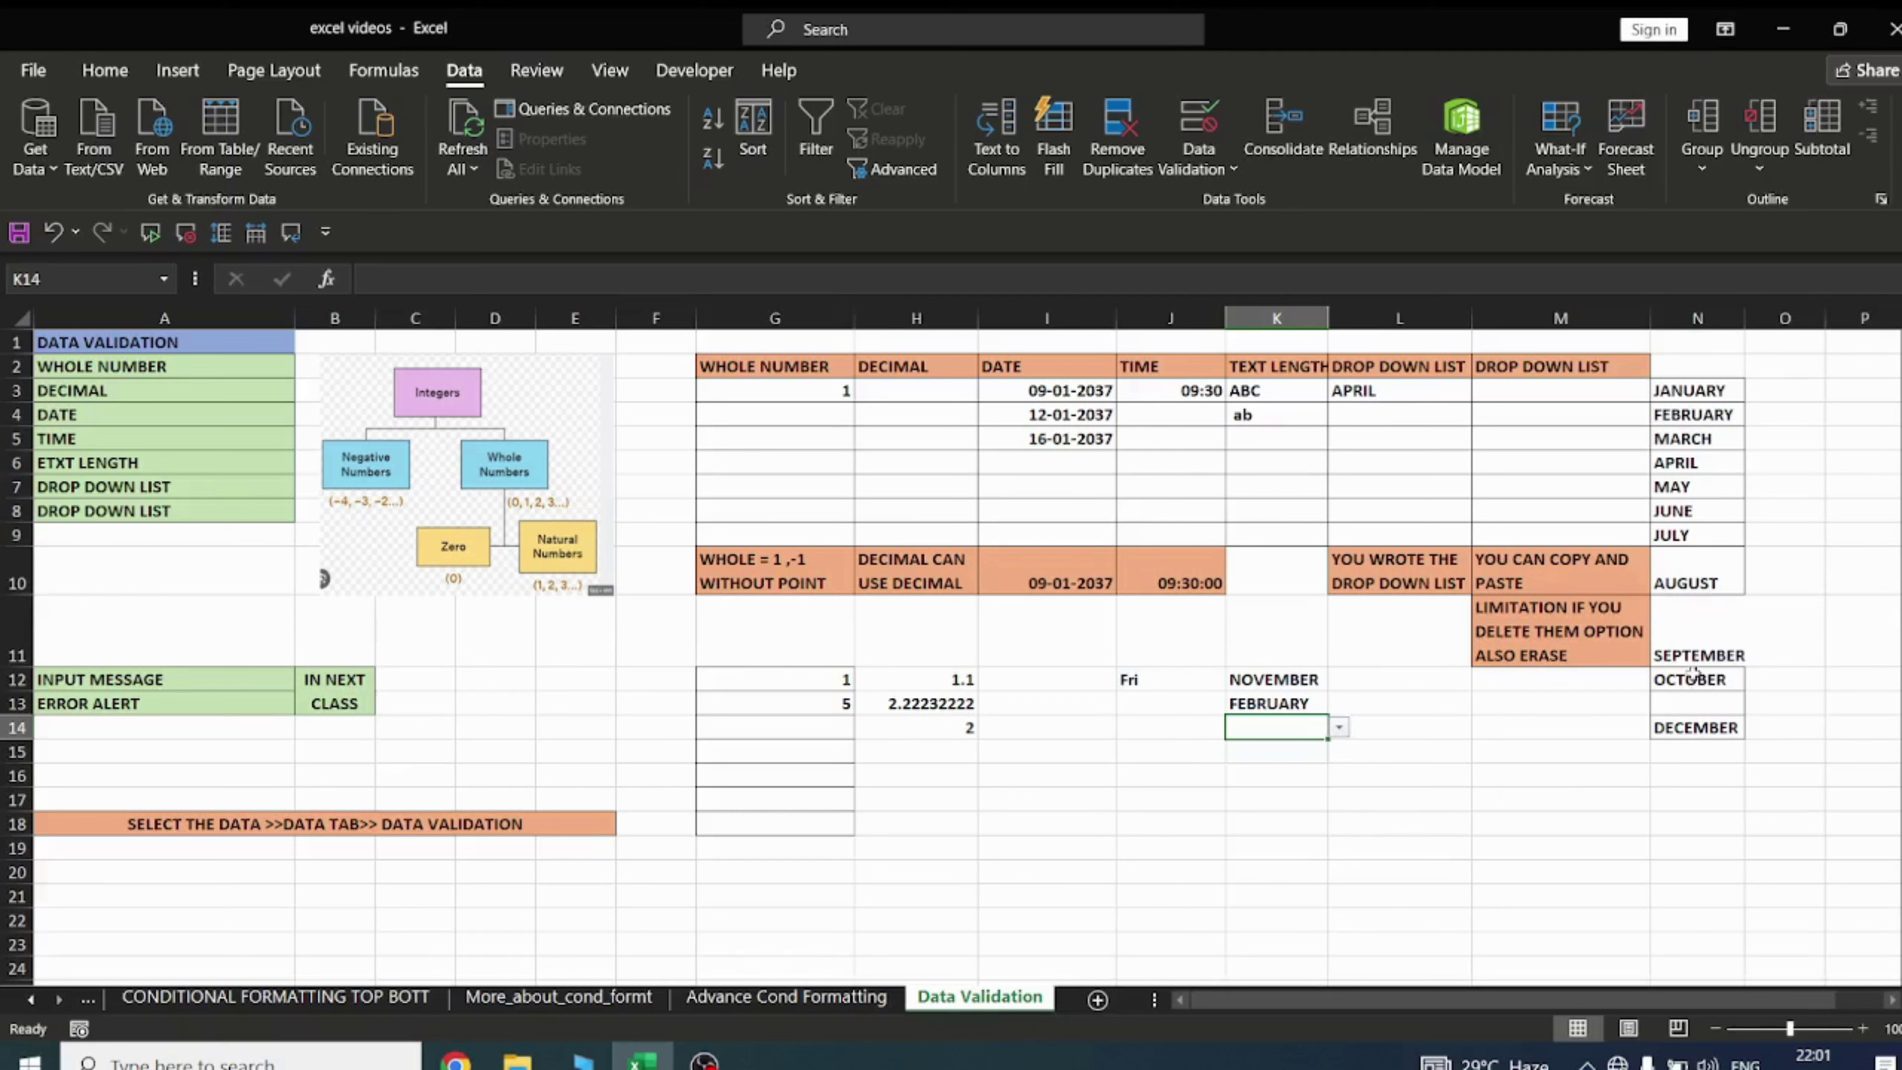
# Clear N4:N14 to test K13's shortened list, then undo to restore all months
pyautogui.moveTo(1708, 420)
pyautogui.mouseDown()
pyautogui.moveTo(1692, 674)
pyautogui.moveTo(1709, 731)
pyautogui.mouseUp()
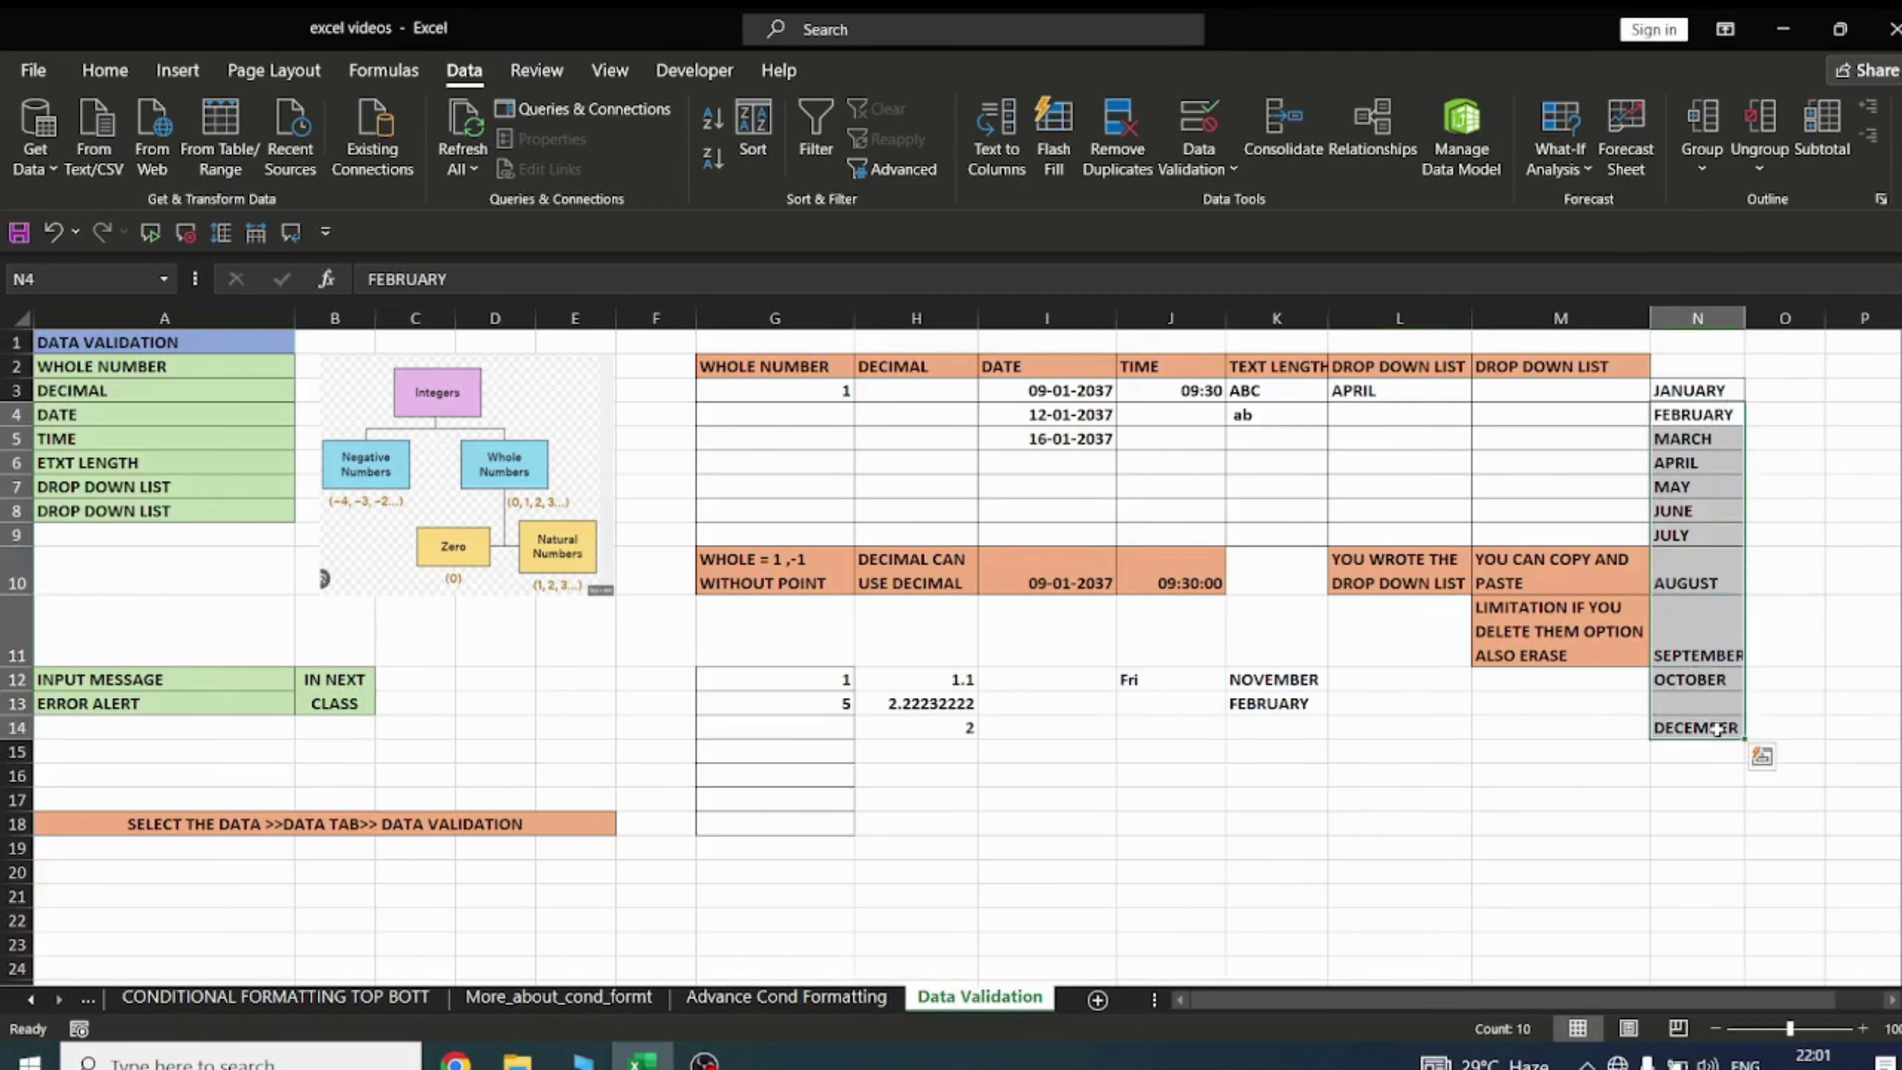
pyautogui.press('Delete')
pyautogui.click(1265, 703)
pyautogui.click(1339, 703)
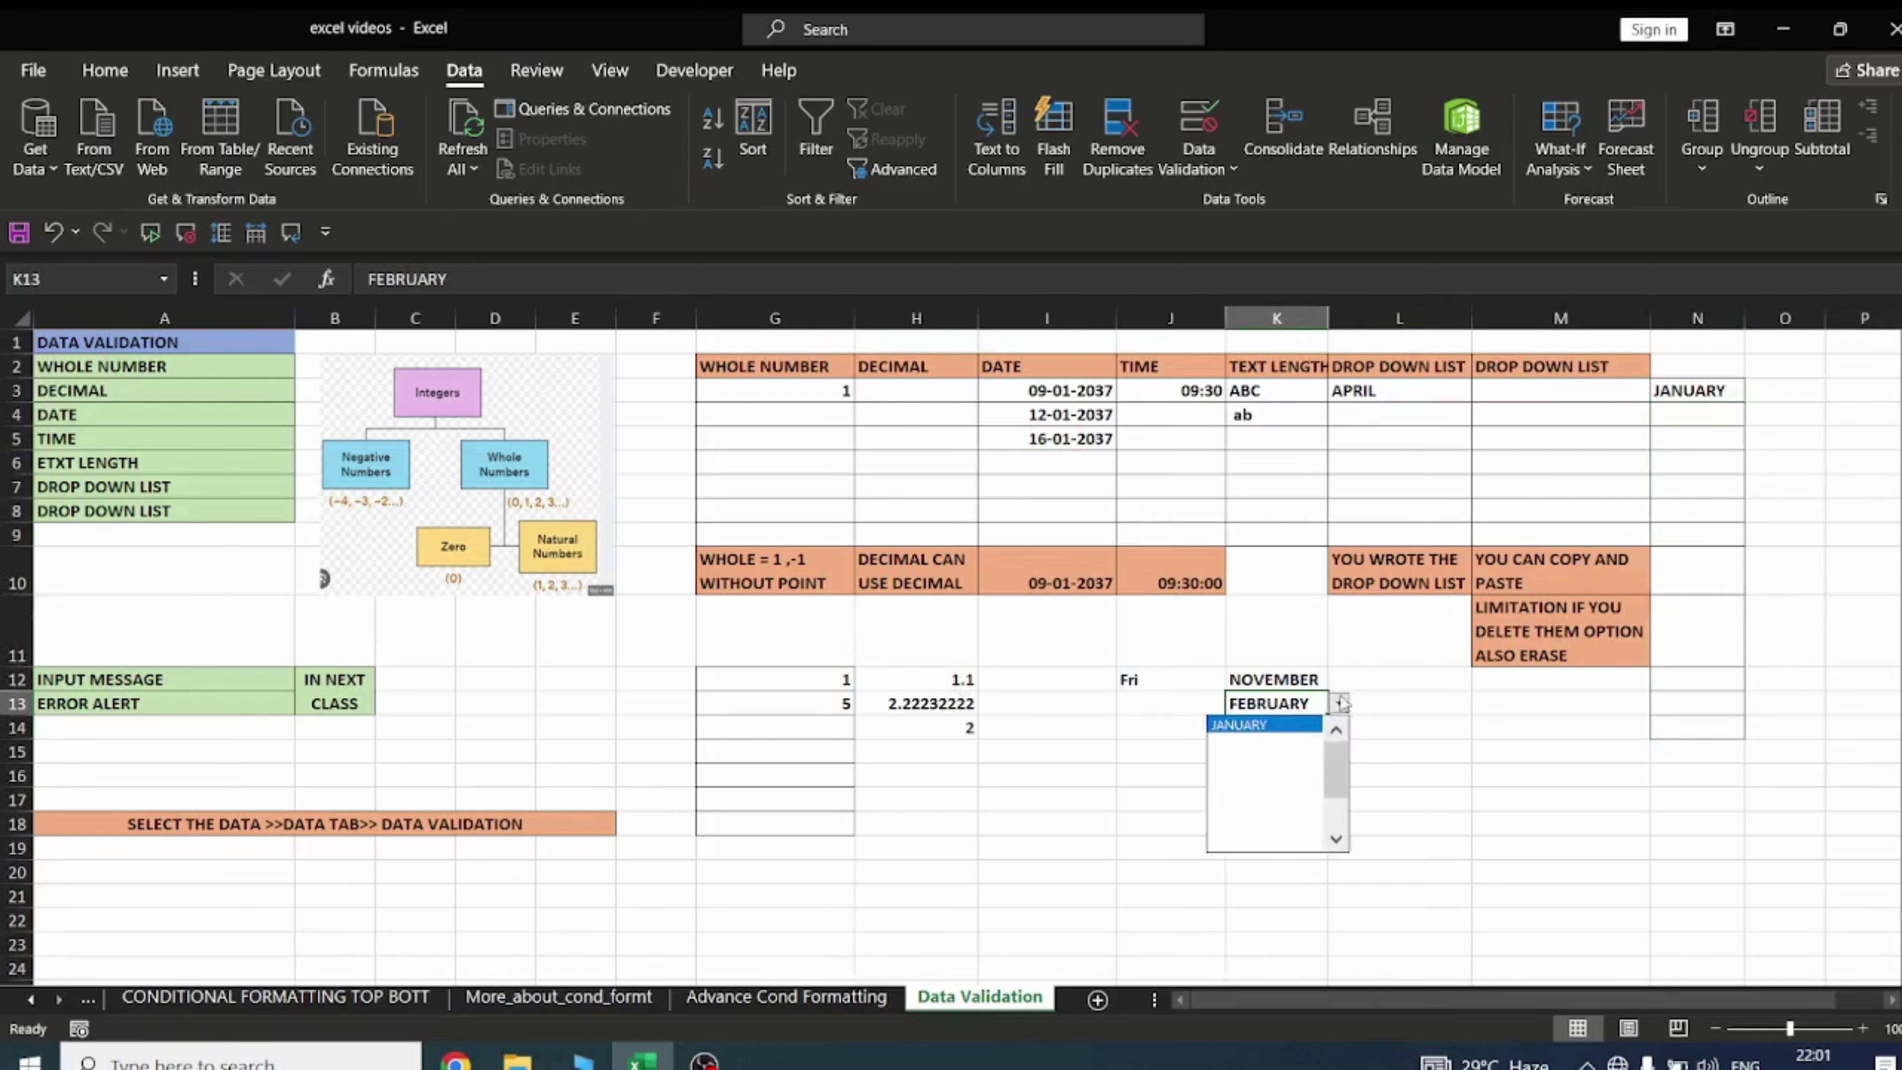
pyautogui.click(1508, 734)
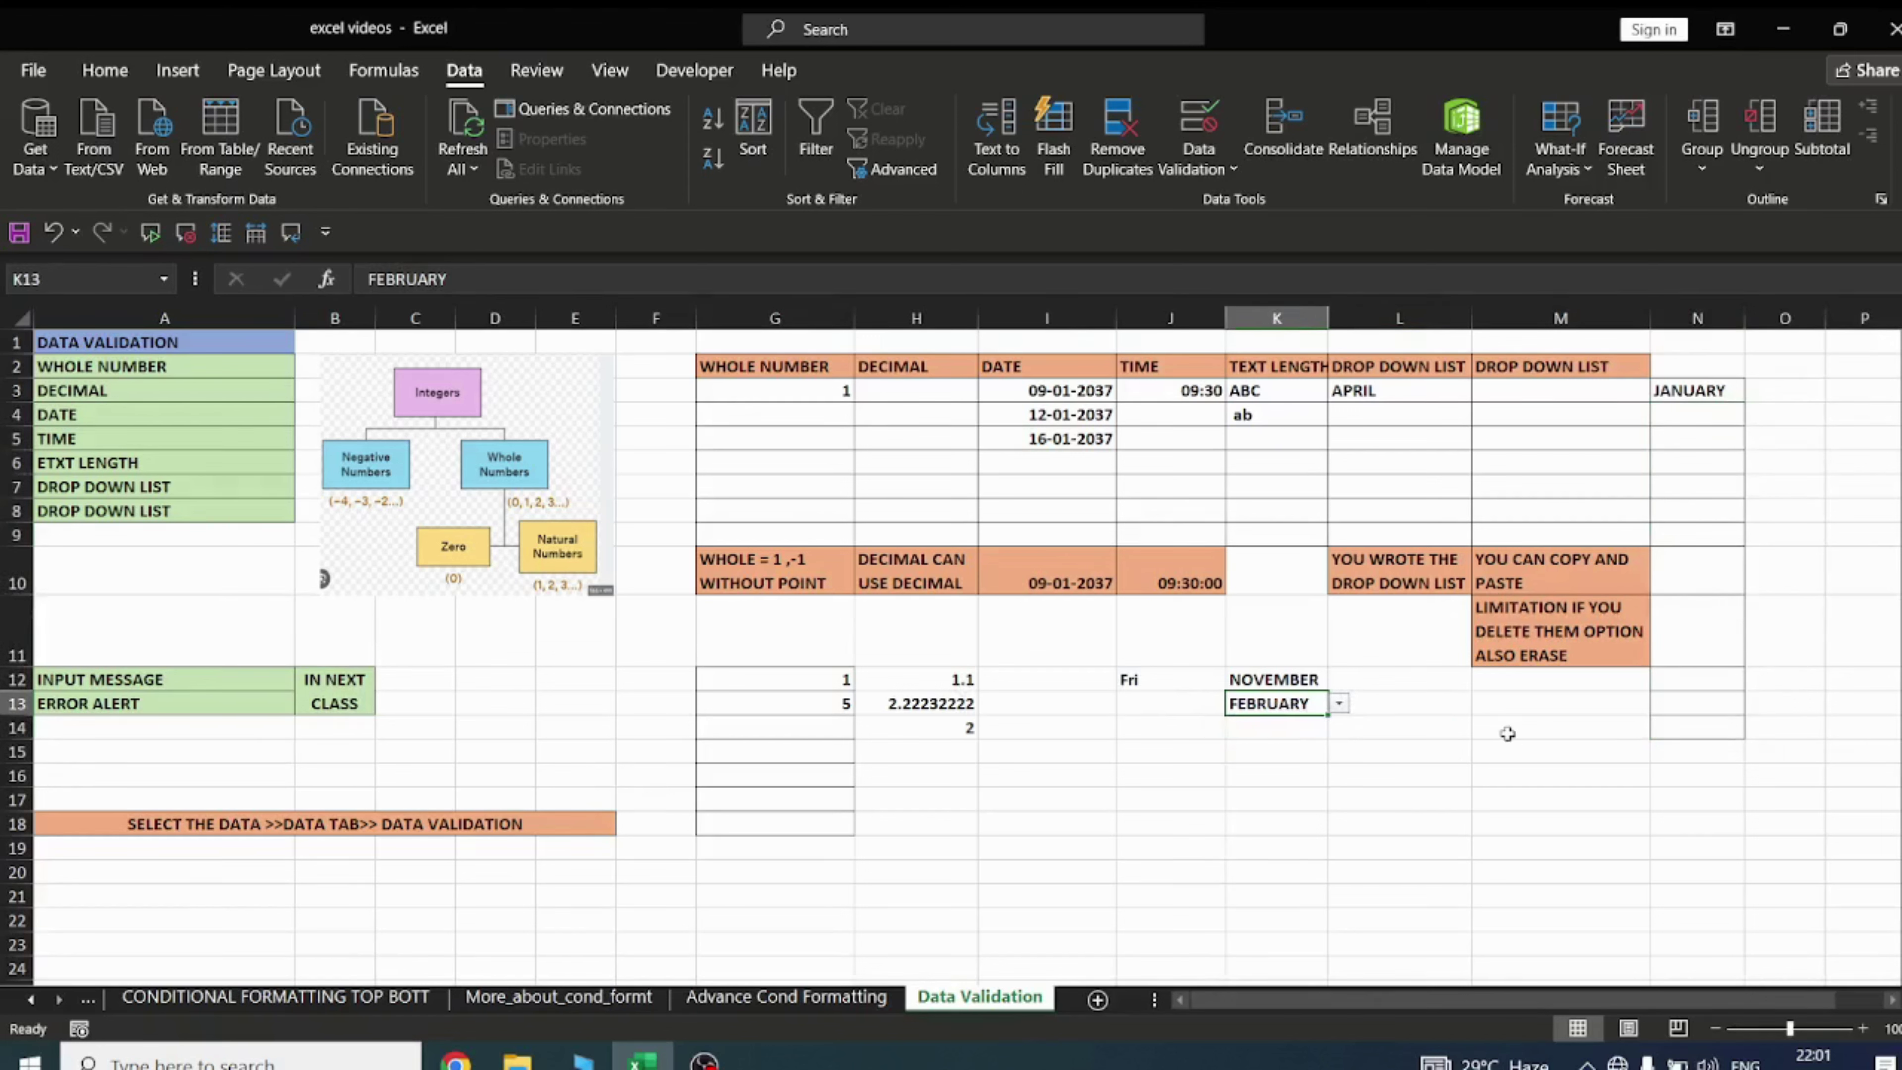
pyautogui.hotkey('ctrl', 'z')
pyautogui.click(1507, 734)
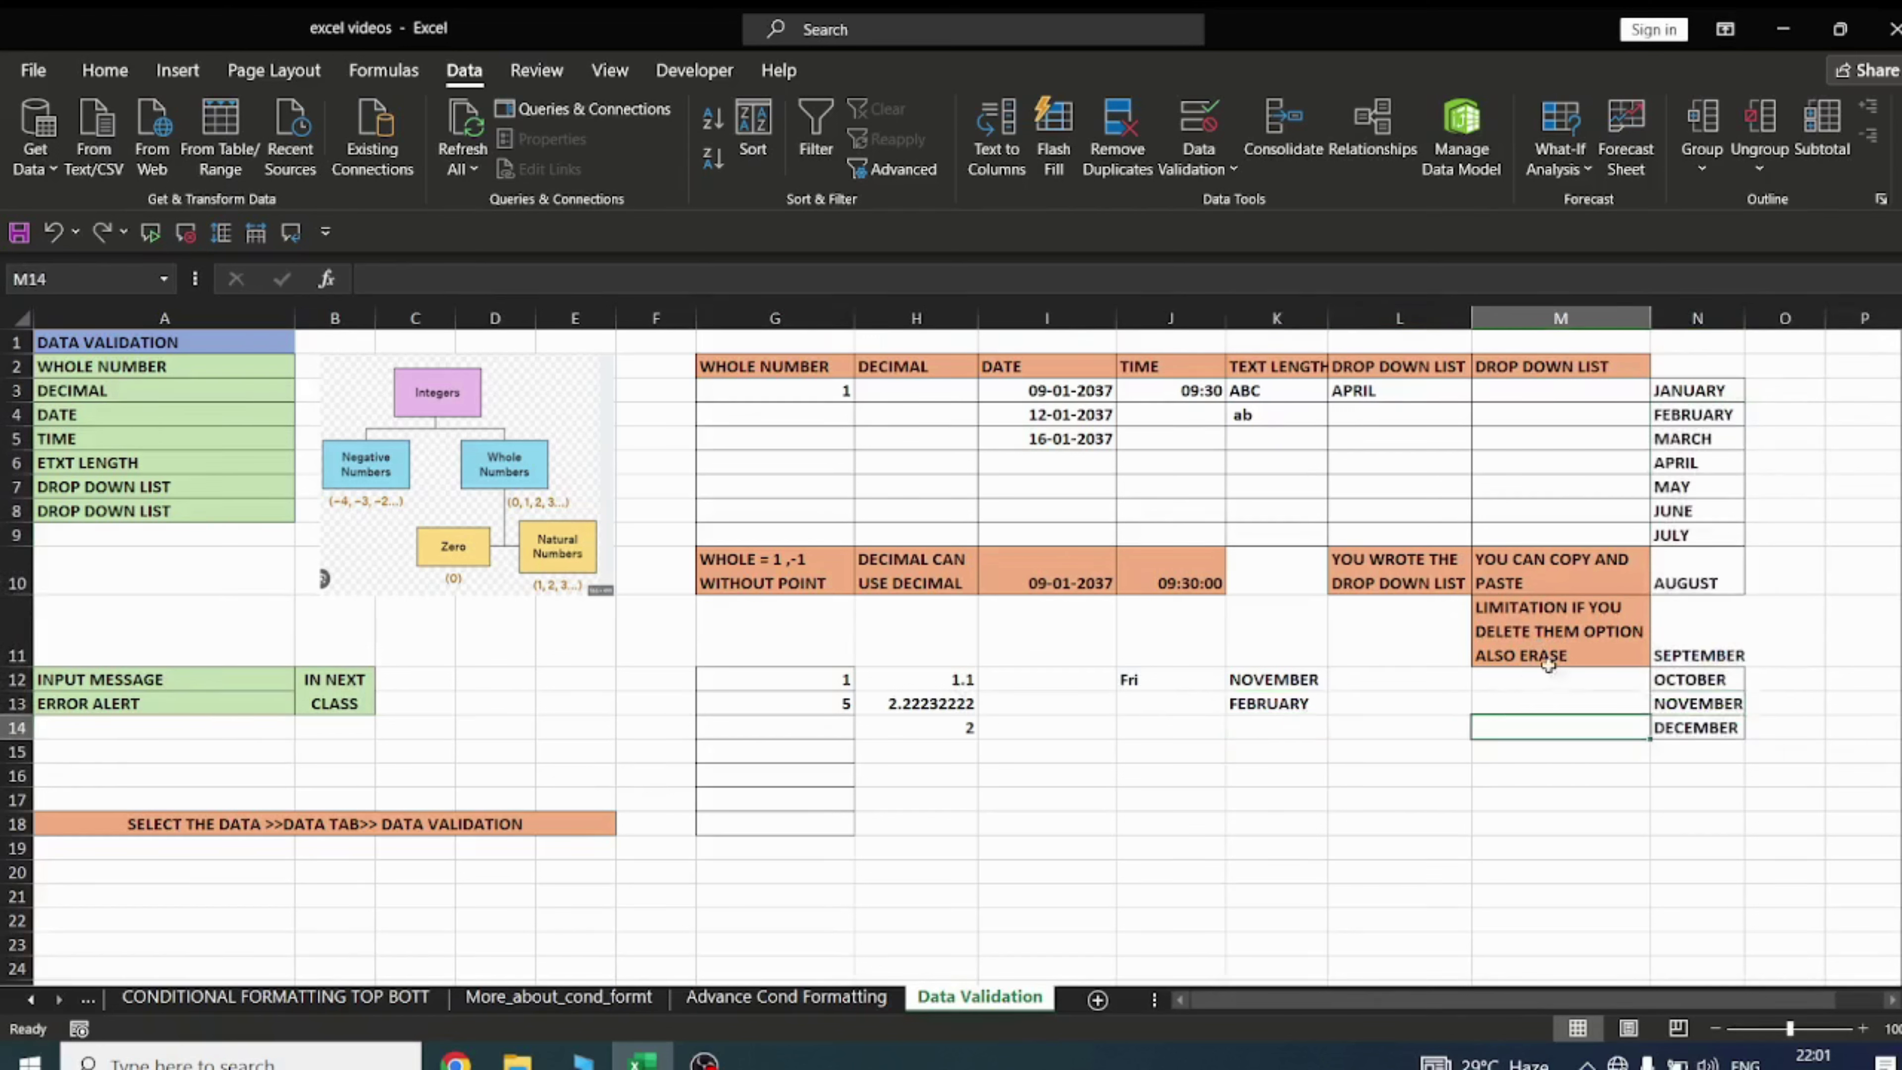
pyautogui.moveTo(1689, 393); pyautogui.dragTo(1725, 730)
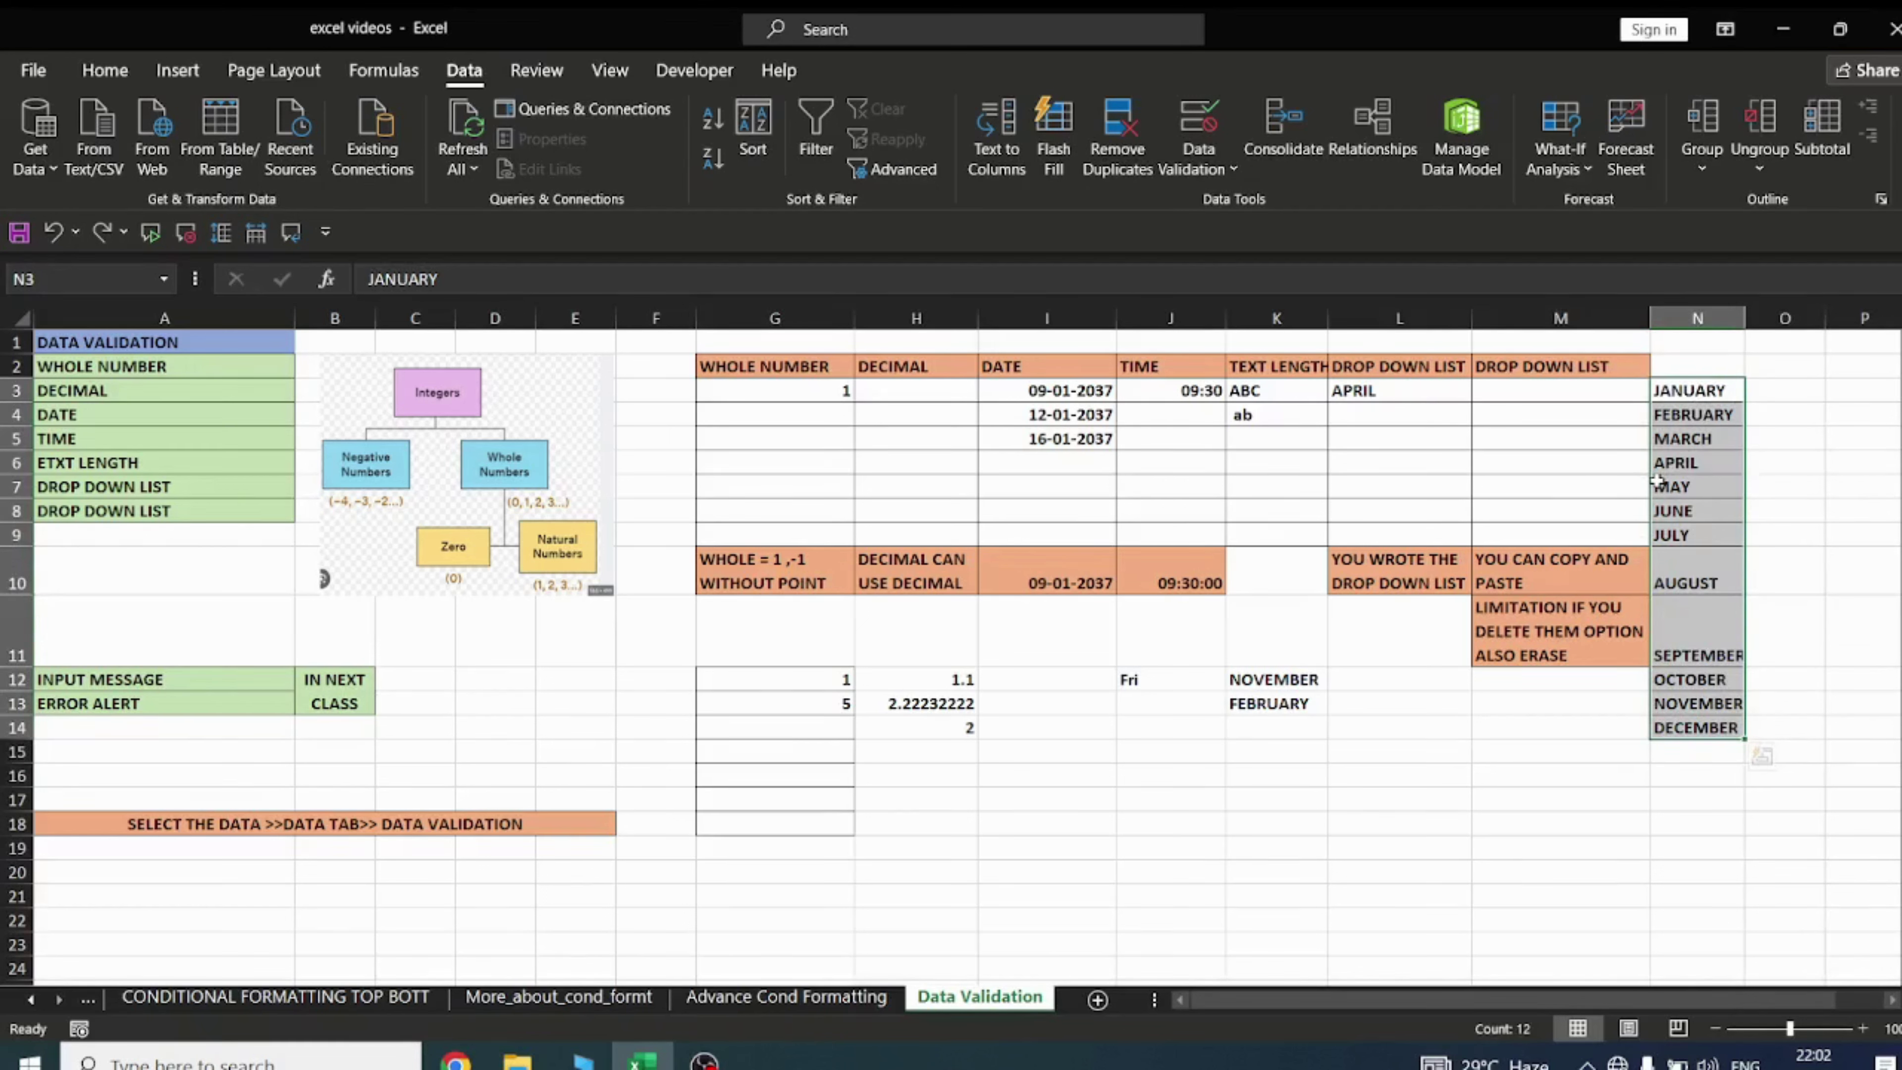
pyautogui.click(1337, 771)
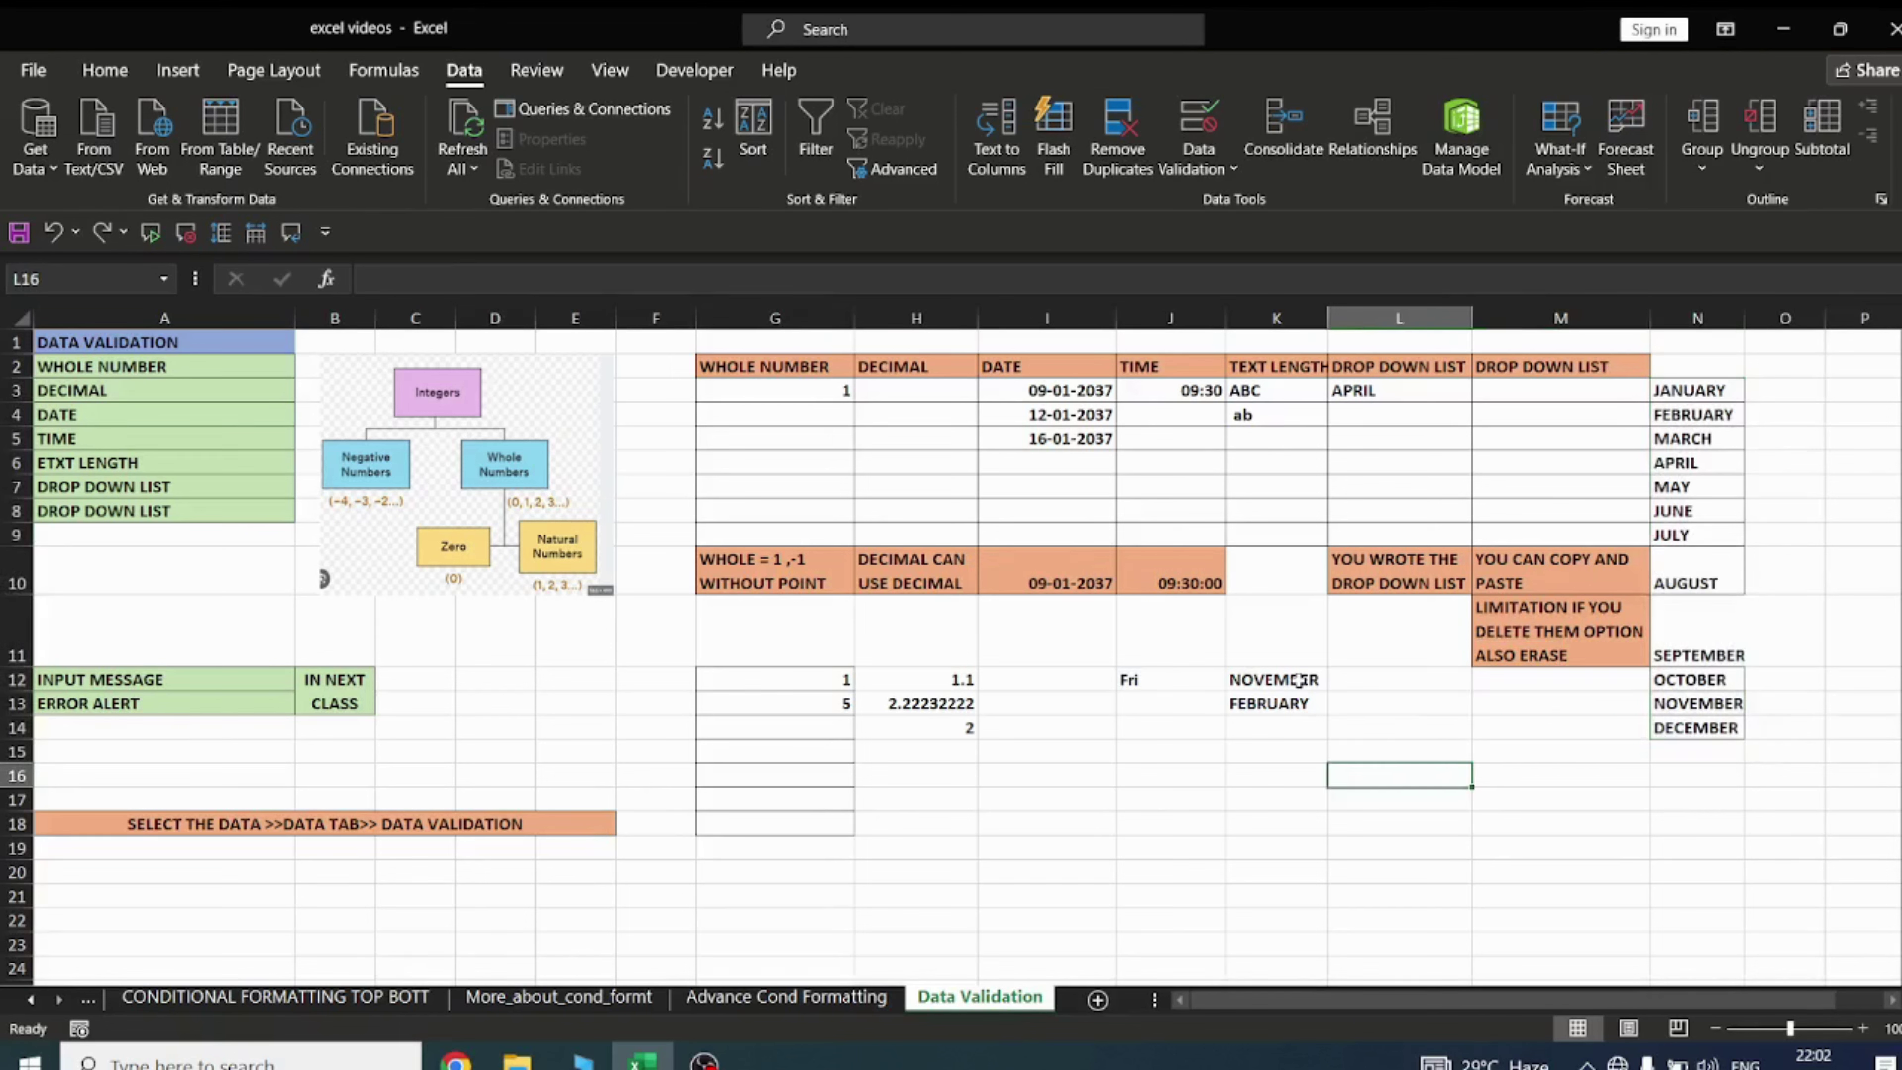
# Change K12's month to MAY using its drop-down
pyautogui.click(1298, 679)
pyautogui.click(1339, 679)
pyautogui.click(1259, 716)
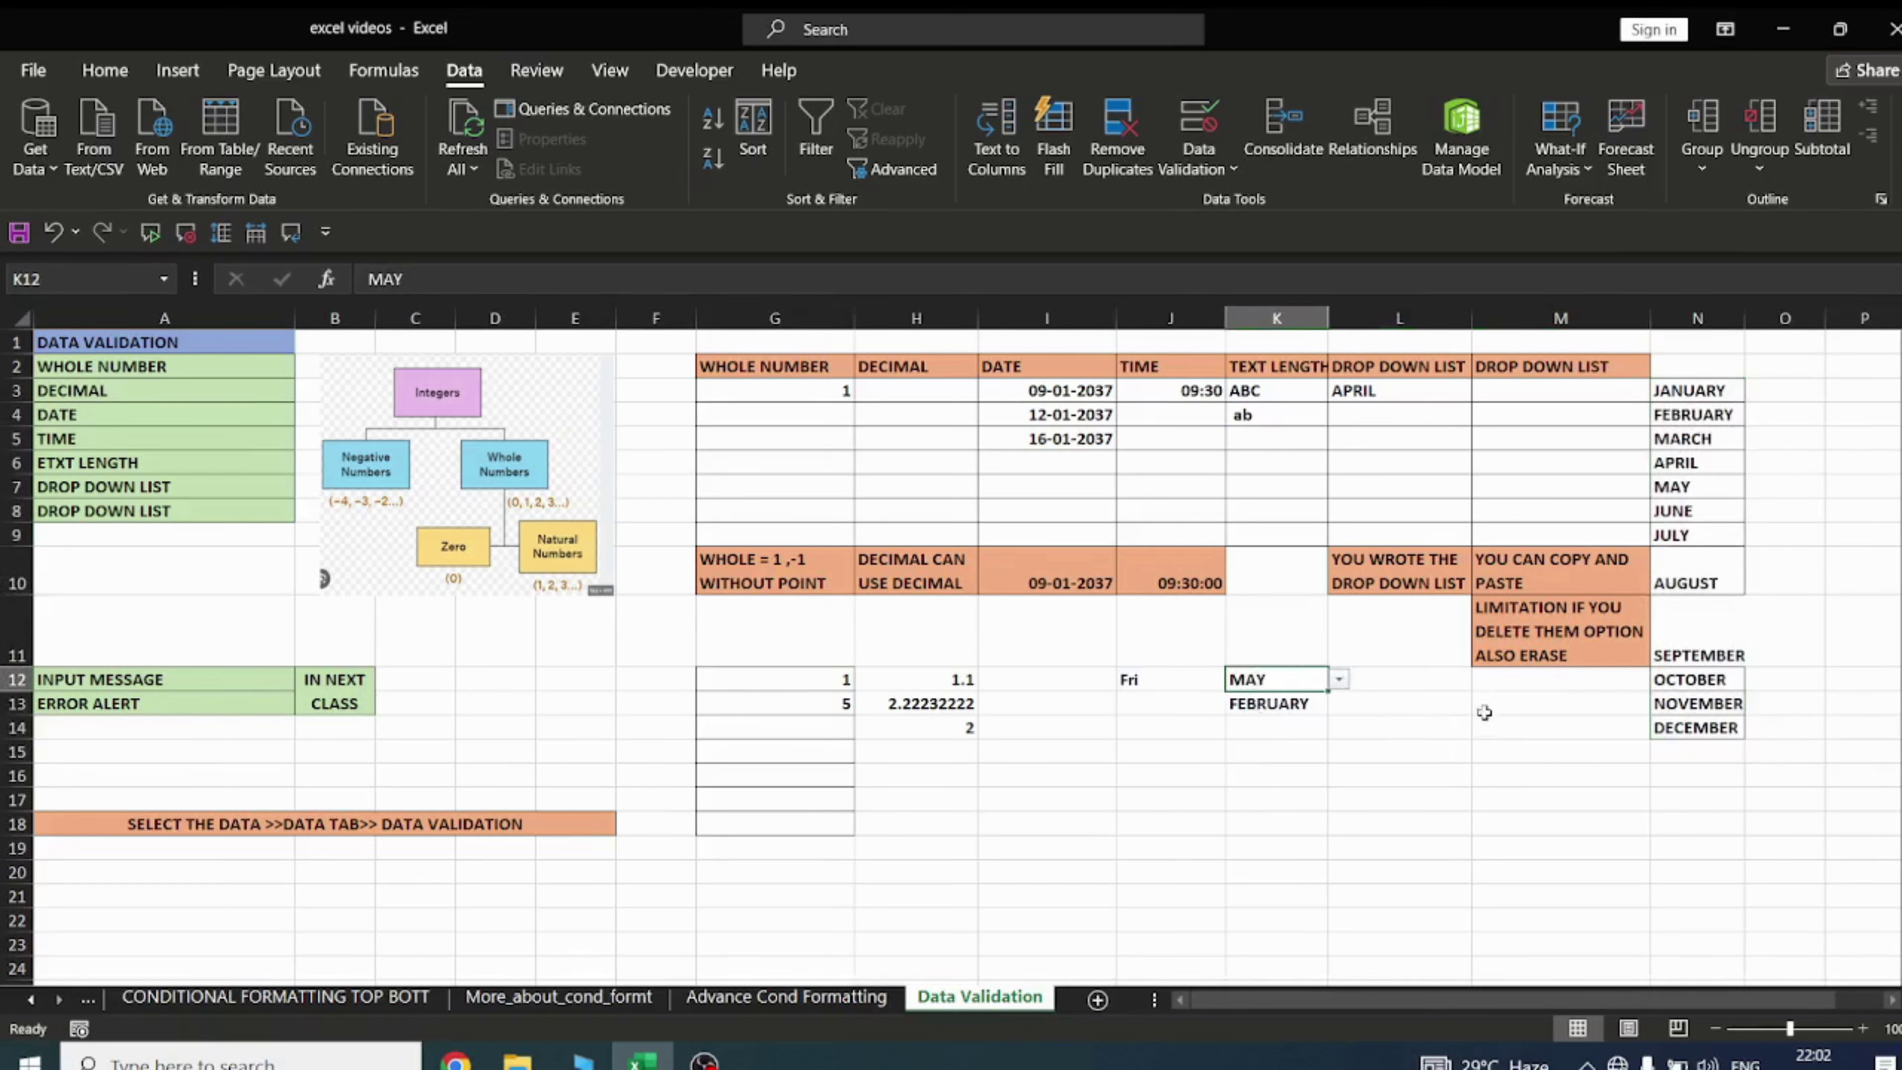
pyautogui.click(1454, 780)
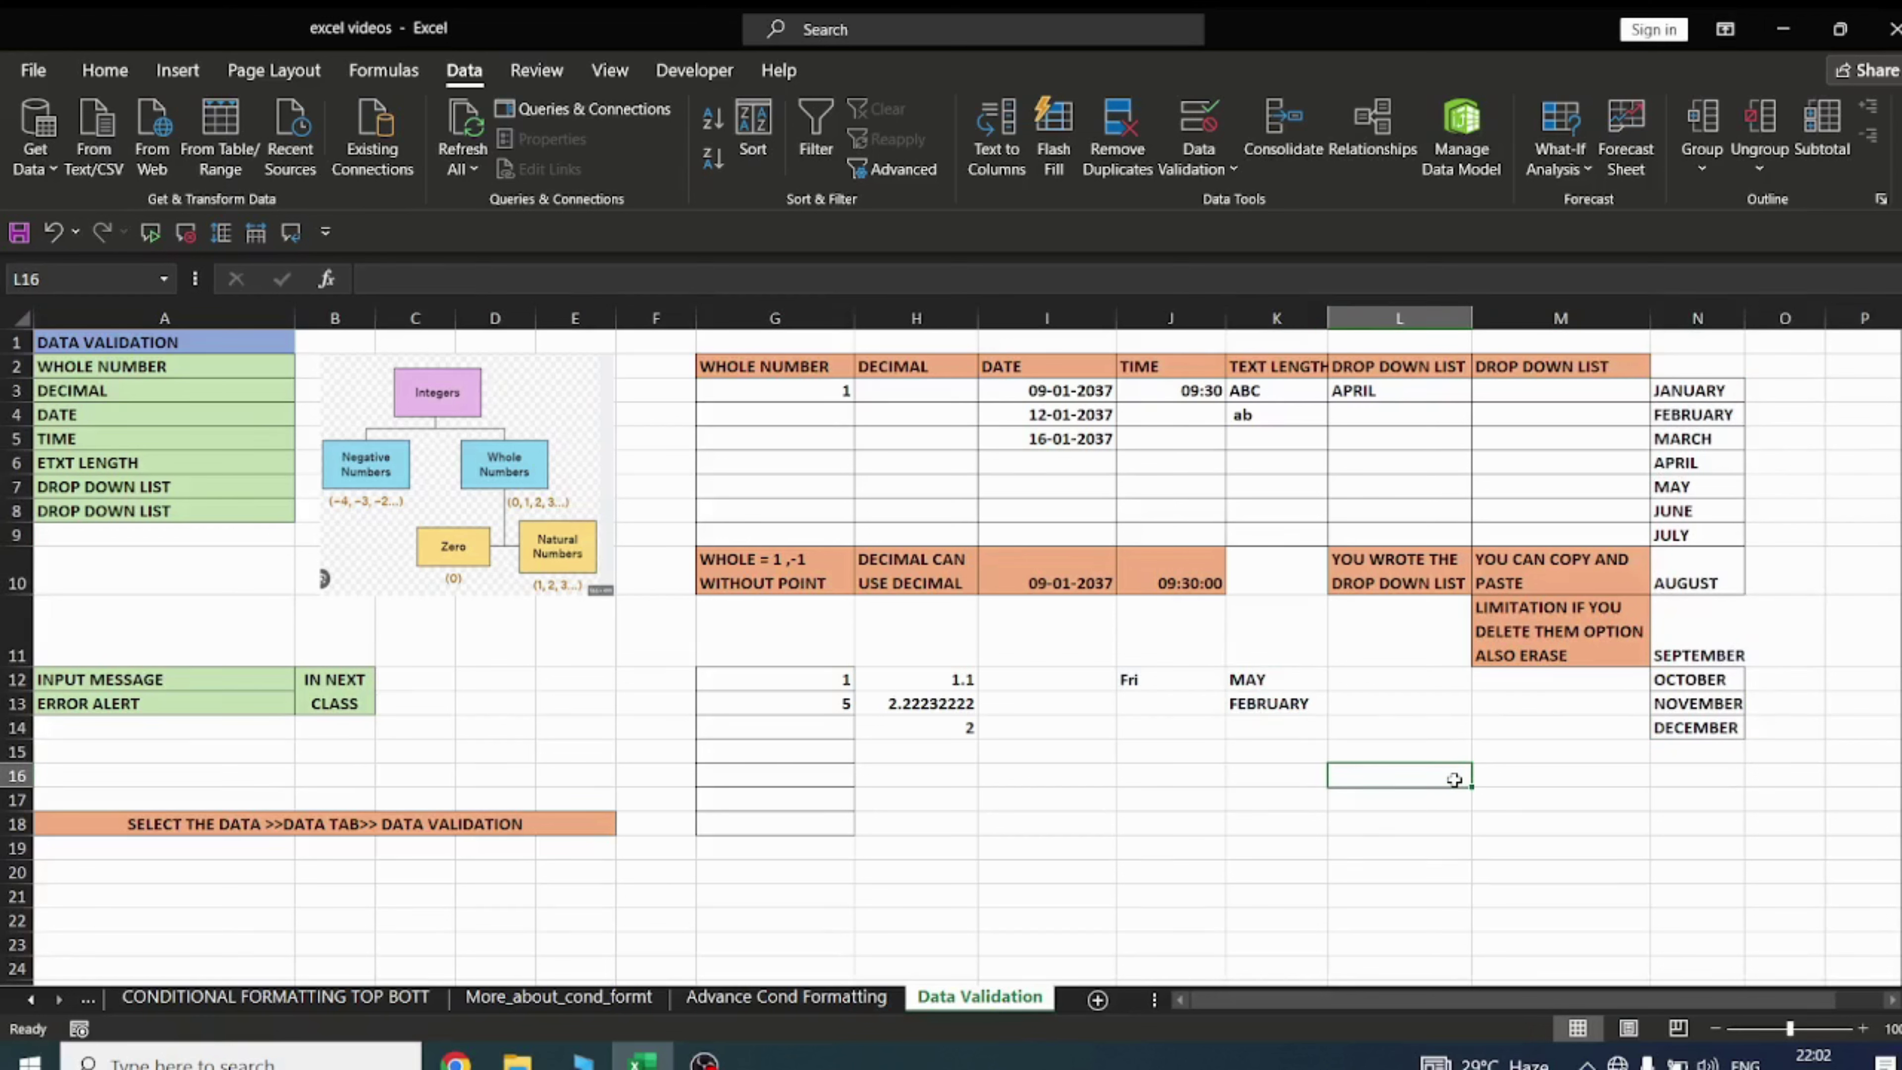
# Delete the IN NEXT CLASS text from merged cell B12
pyautogui.moveTo(127, 368); pyautogui.dragTo(209, 528)
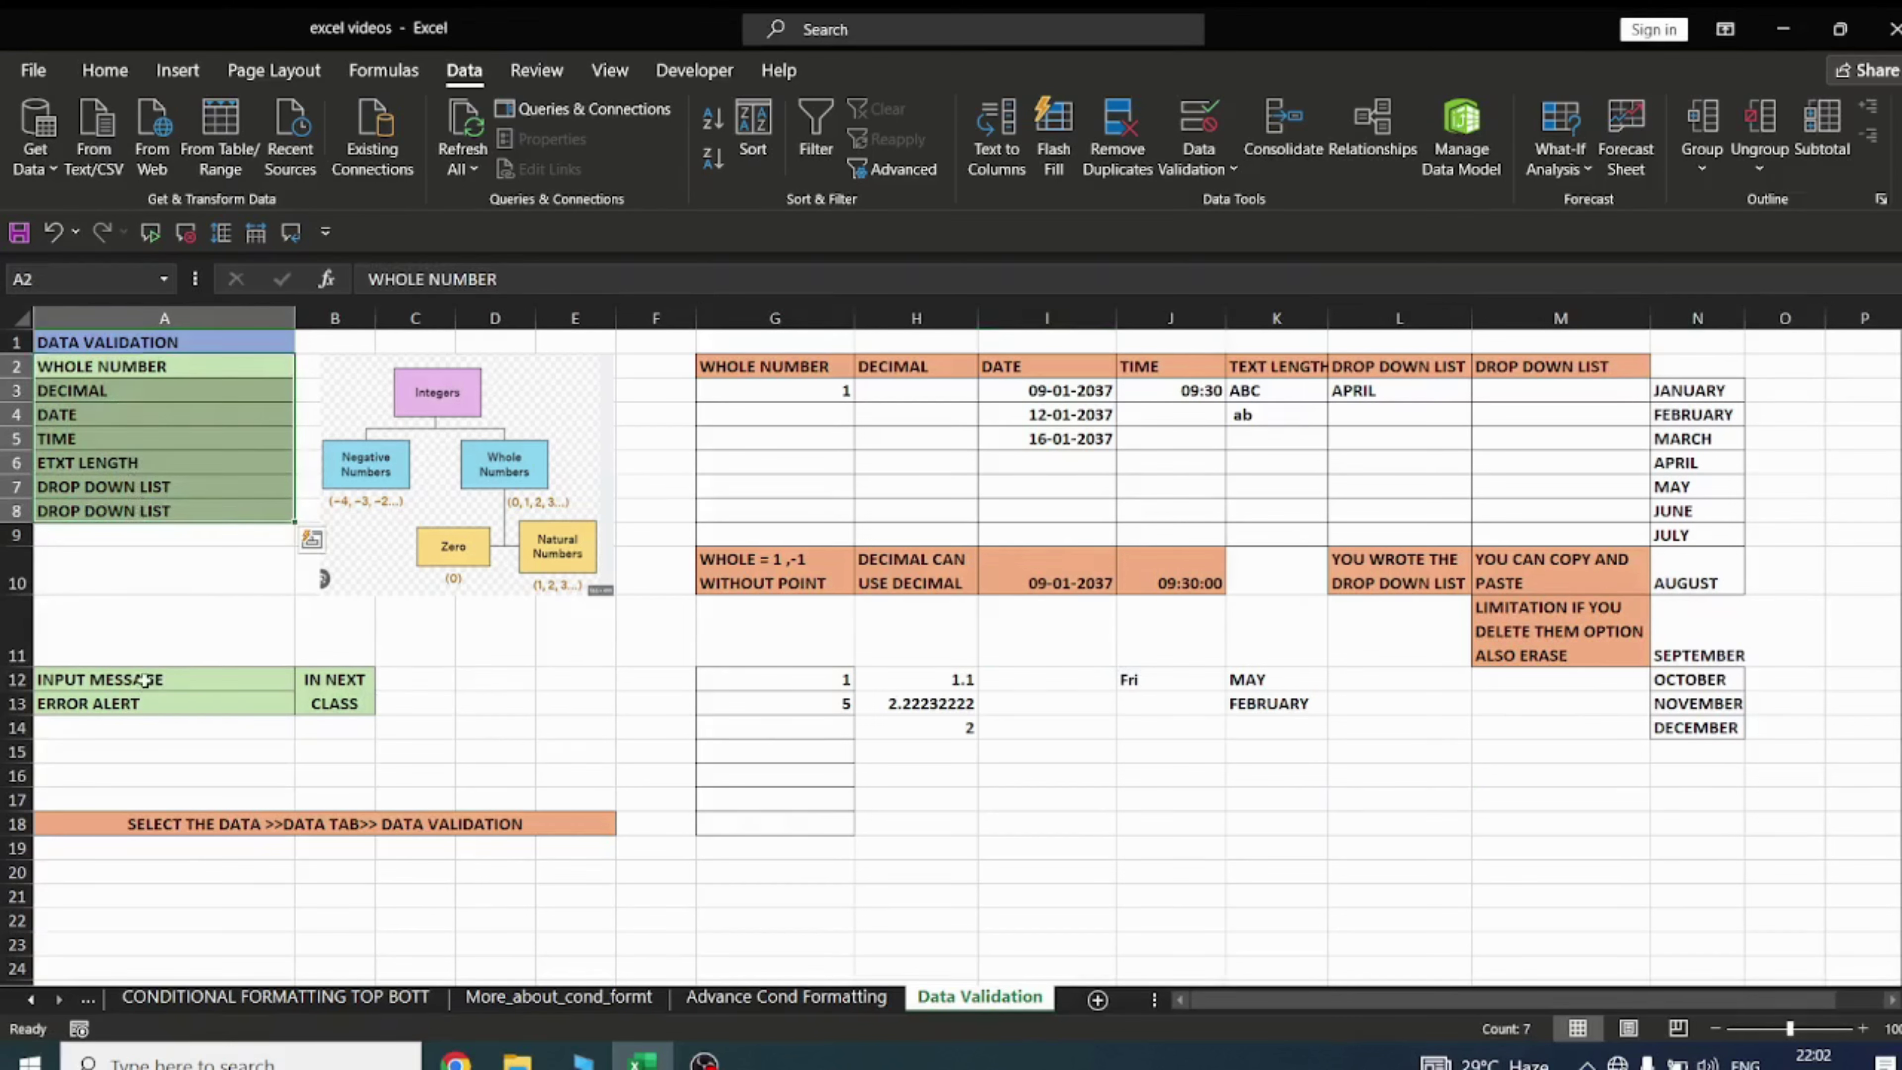
pyautogui.click(120, 703)
pyautogui.click(352, 704)
pyautogui.press('Delete')
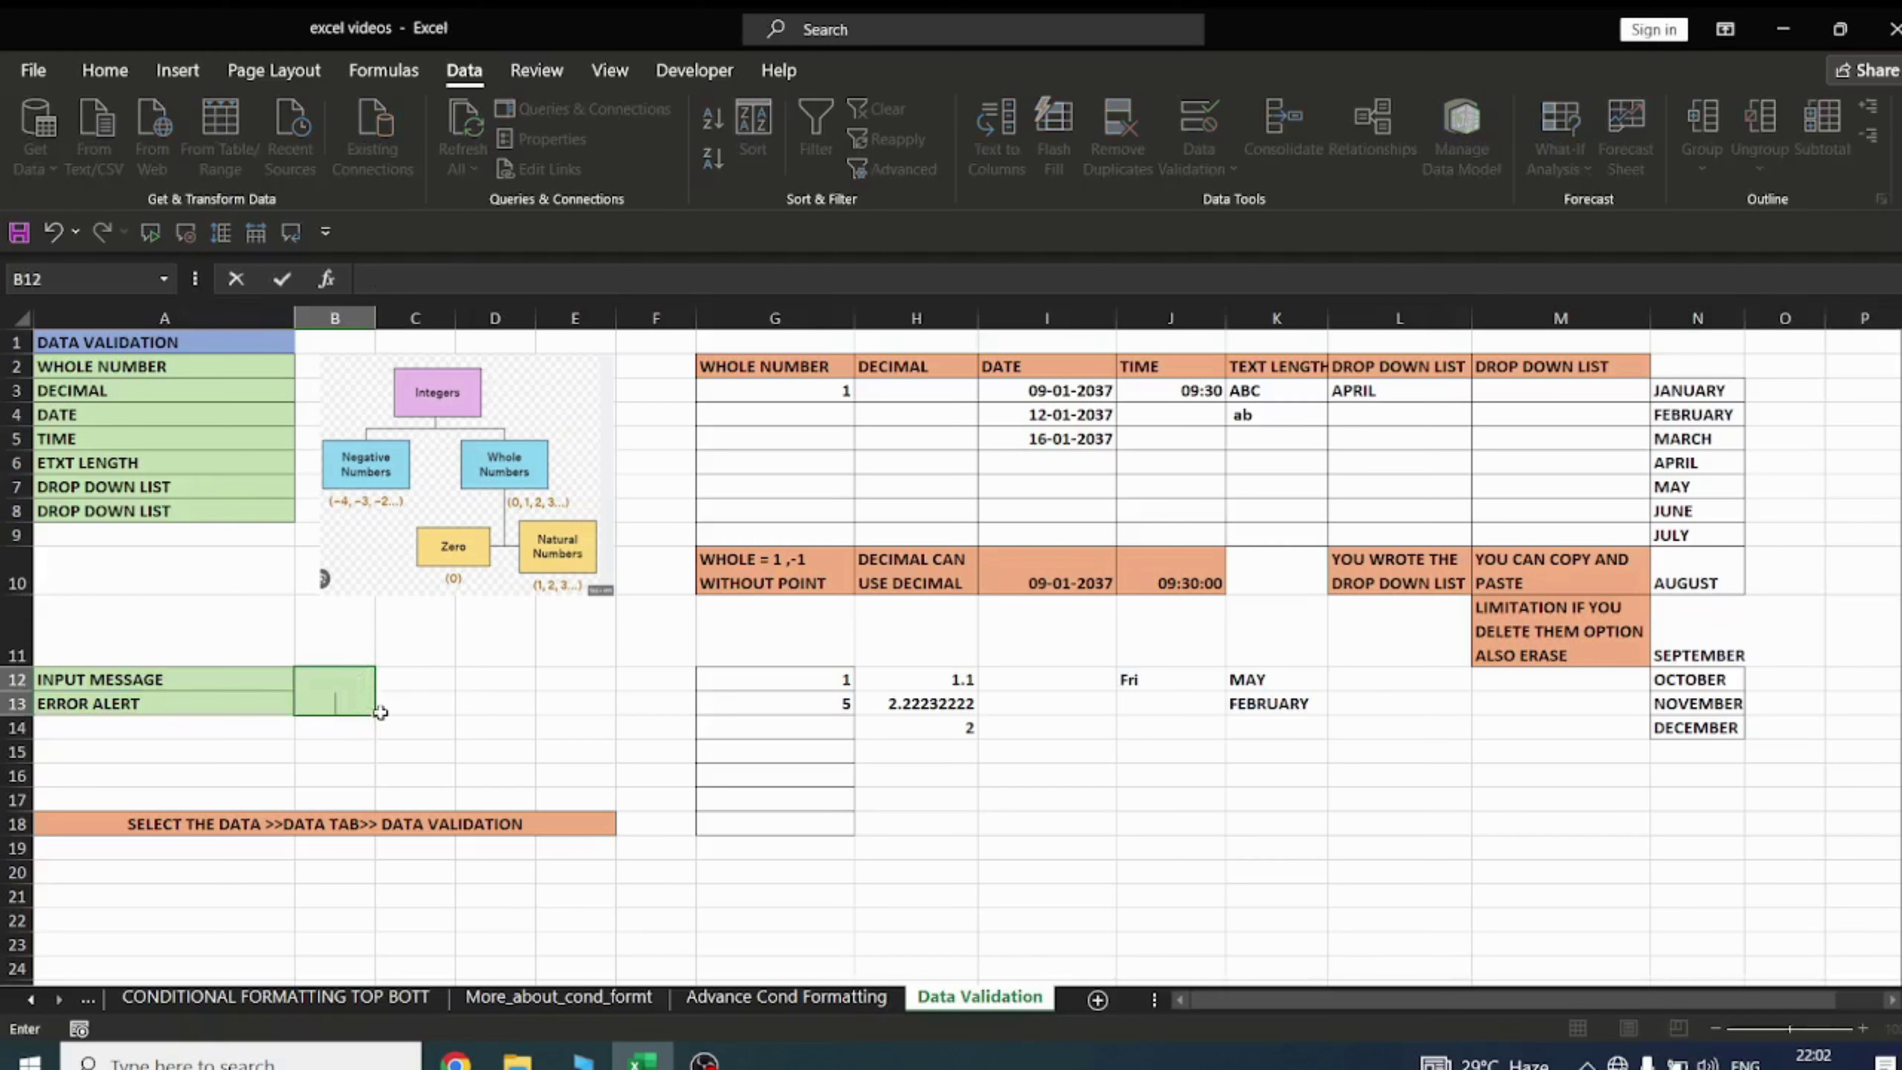
pyautogui.click(546, 738)
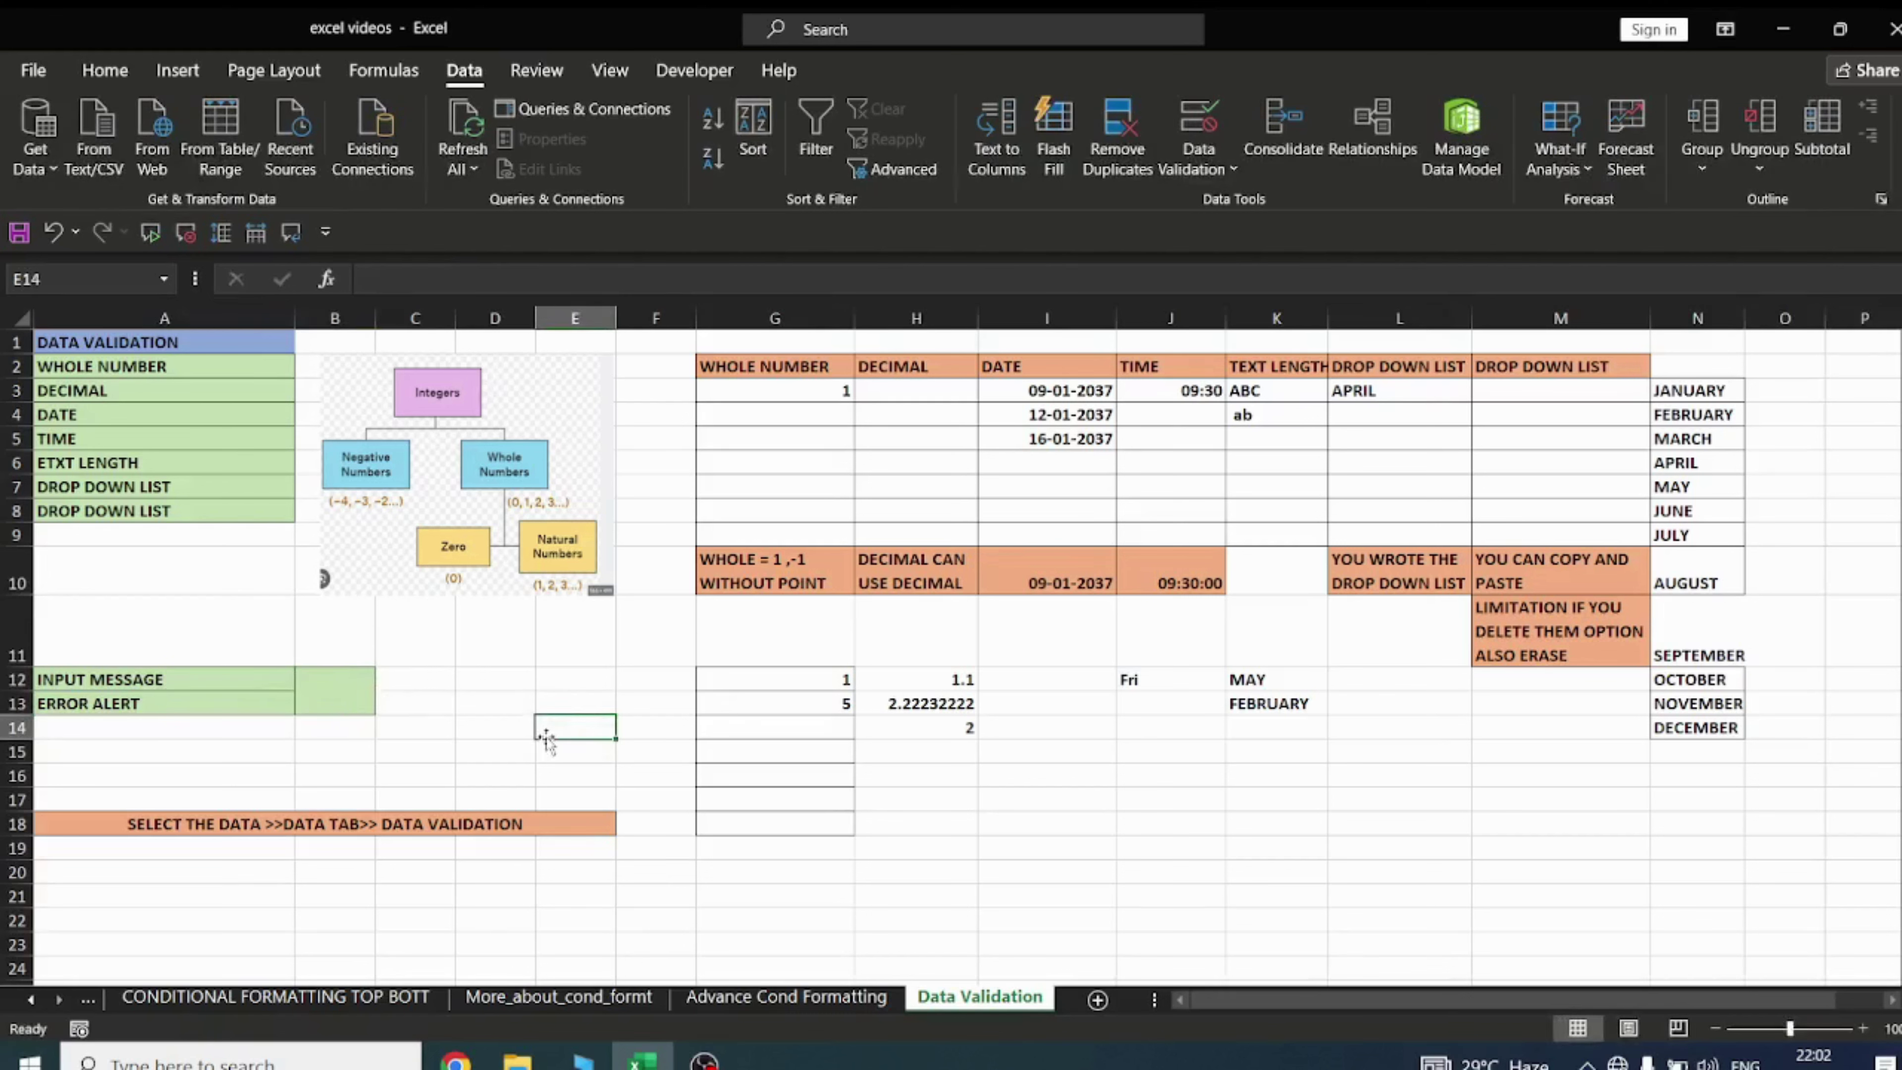
pyautogui.click(1001, 803)
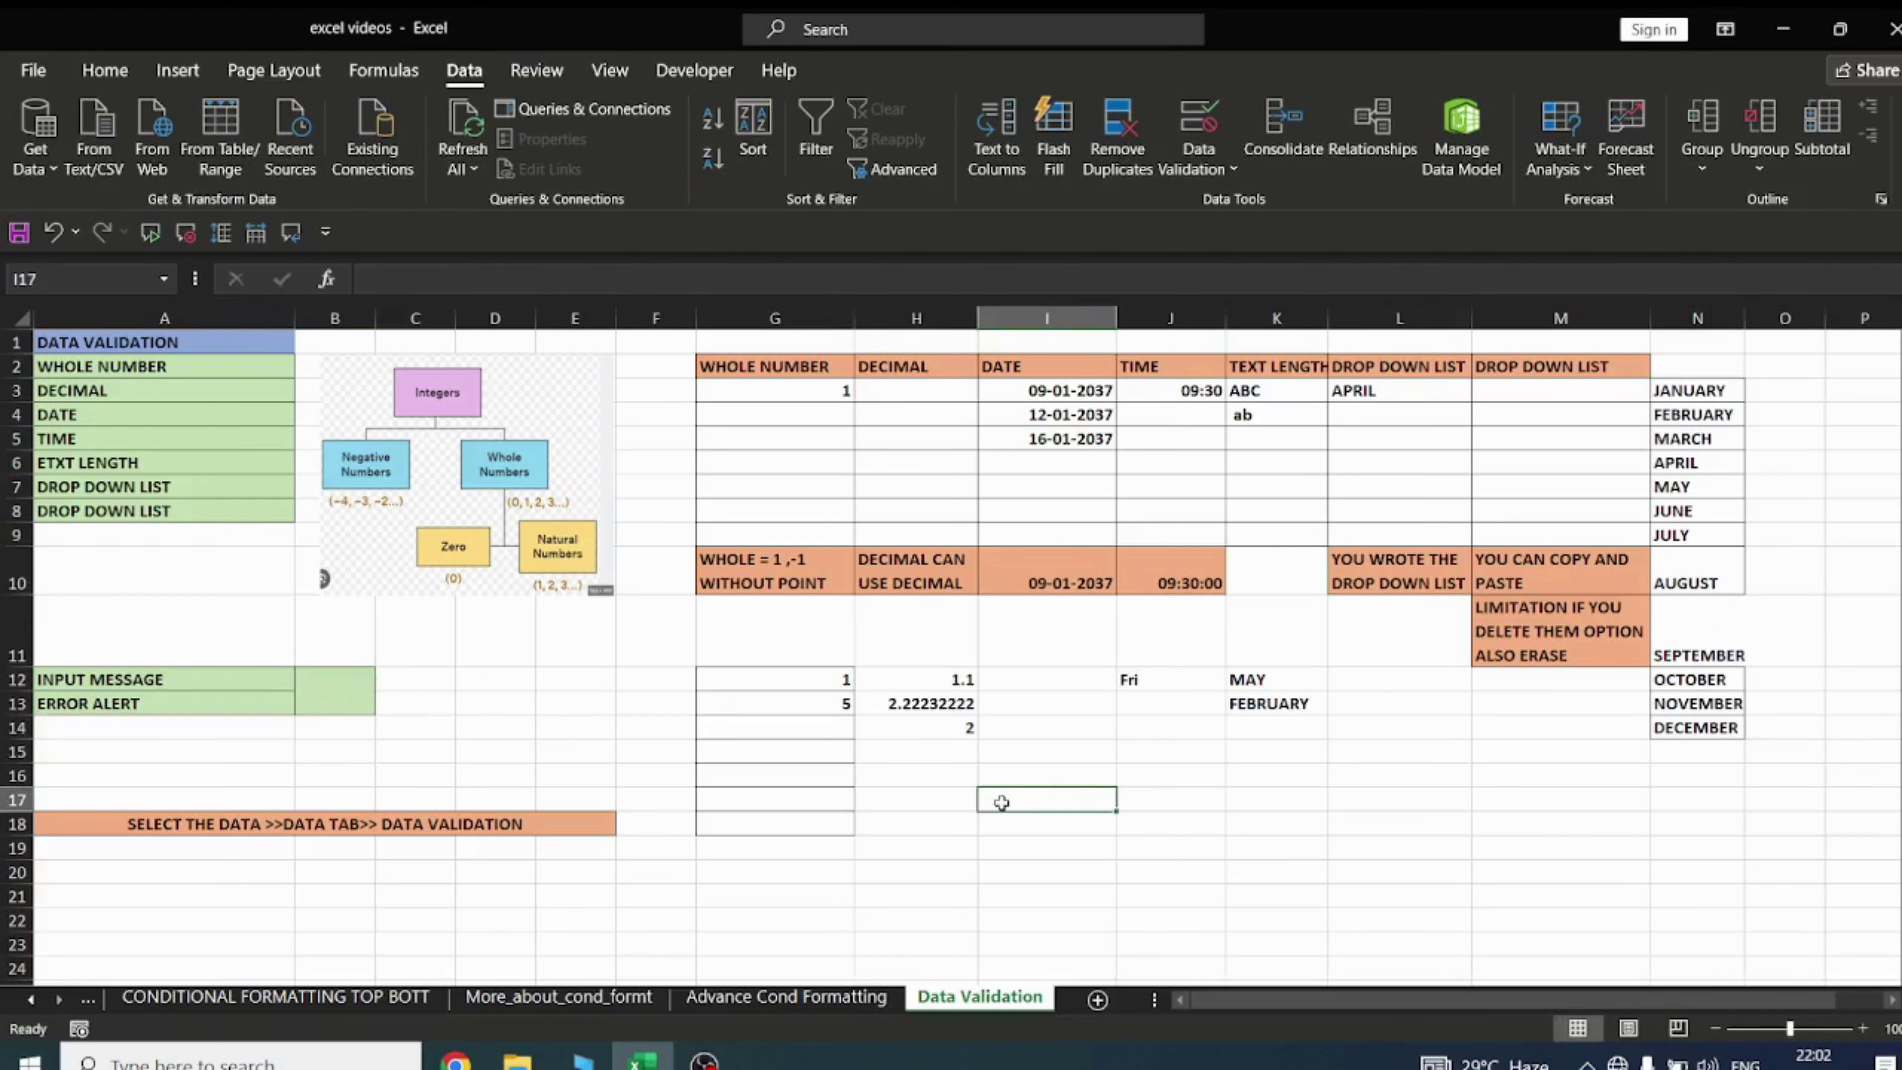